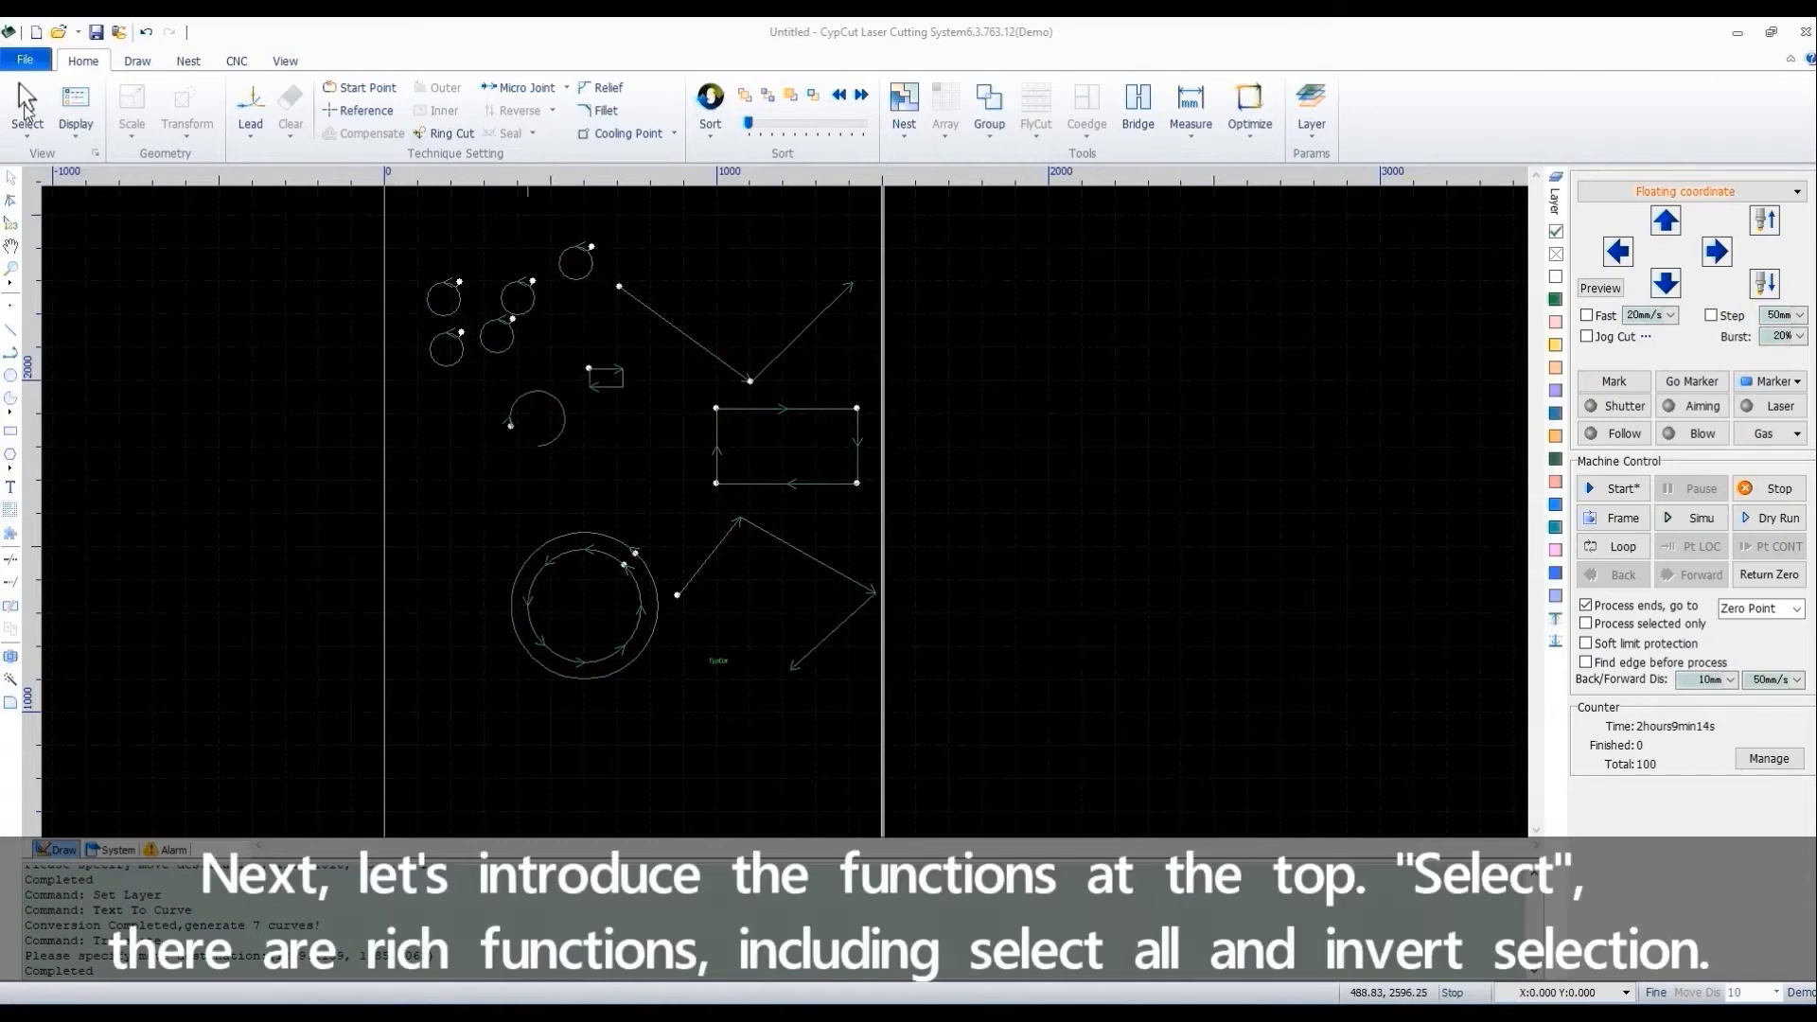
- Select all graphics, then invert the selection so nothing remains selected
{"action": "left_click", "coordinate": [26, 118]}
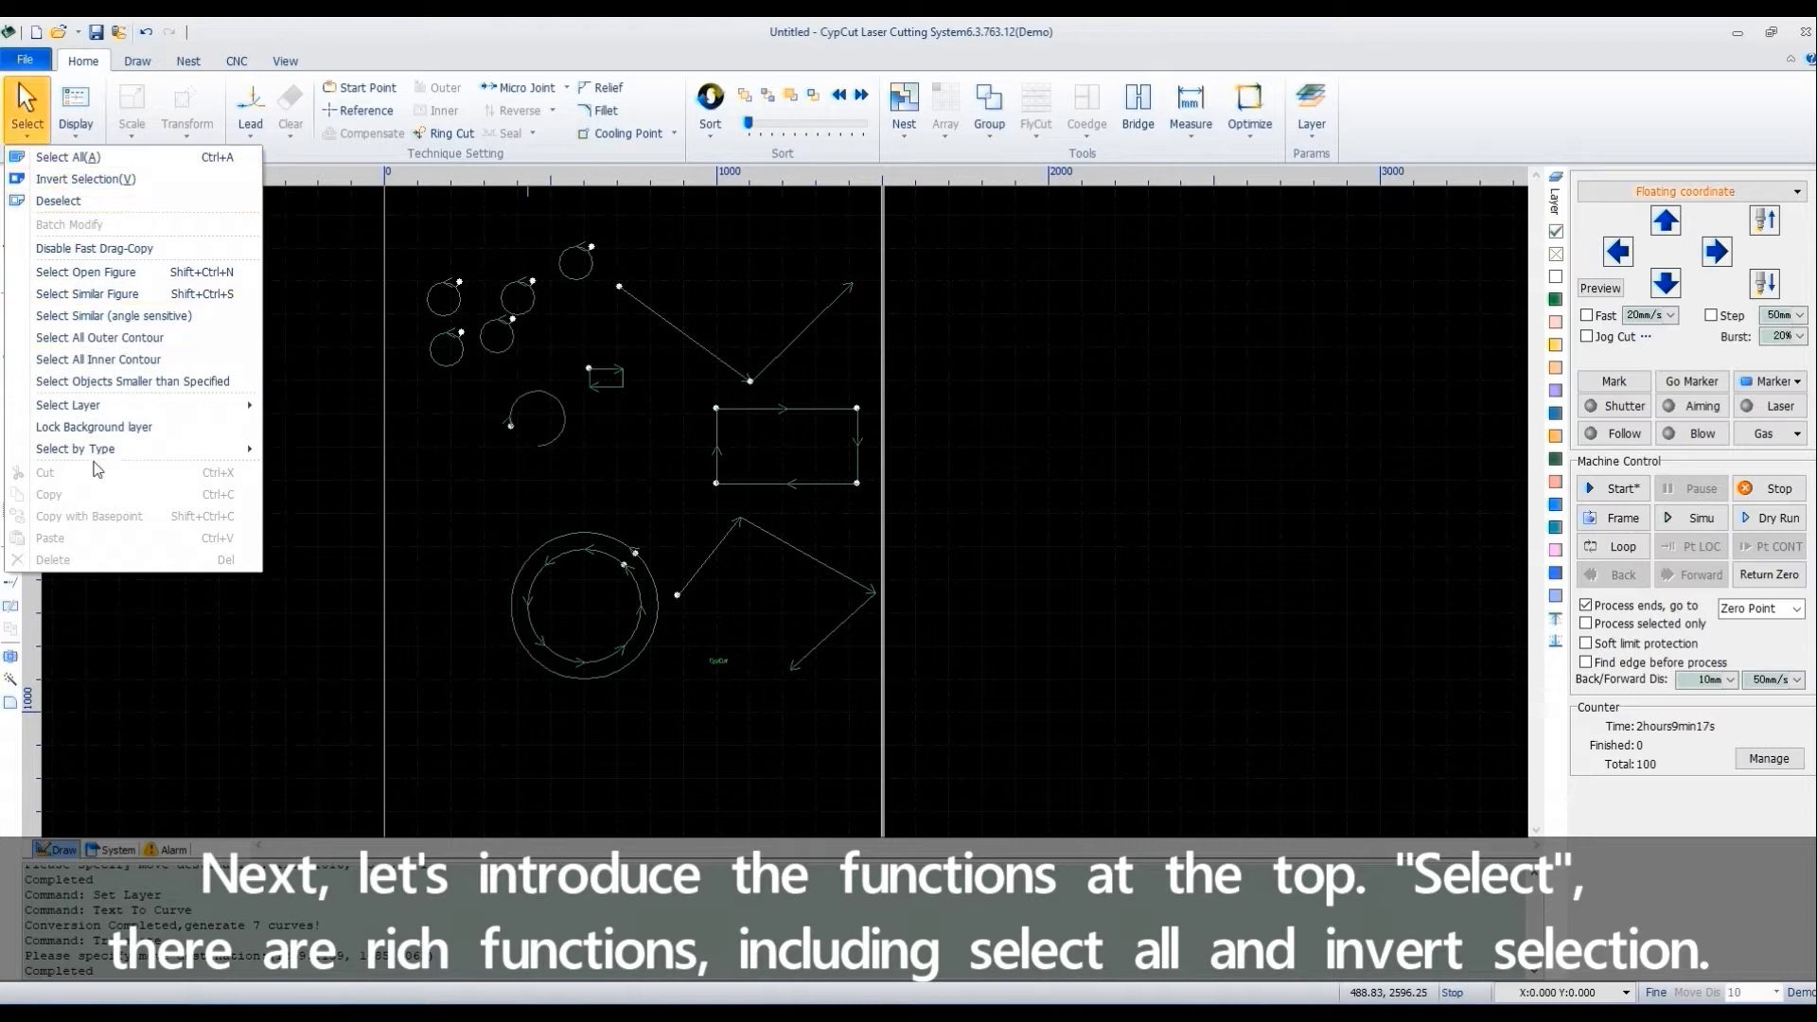
{"action": "left_click", "coordinate": [46, 156]}
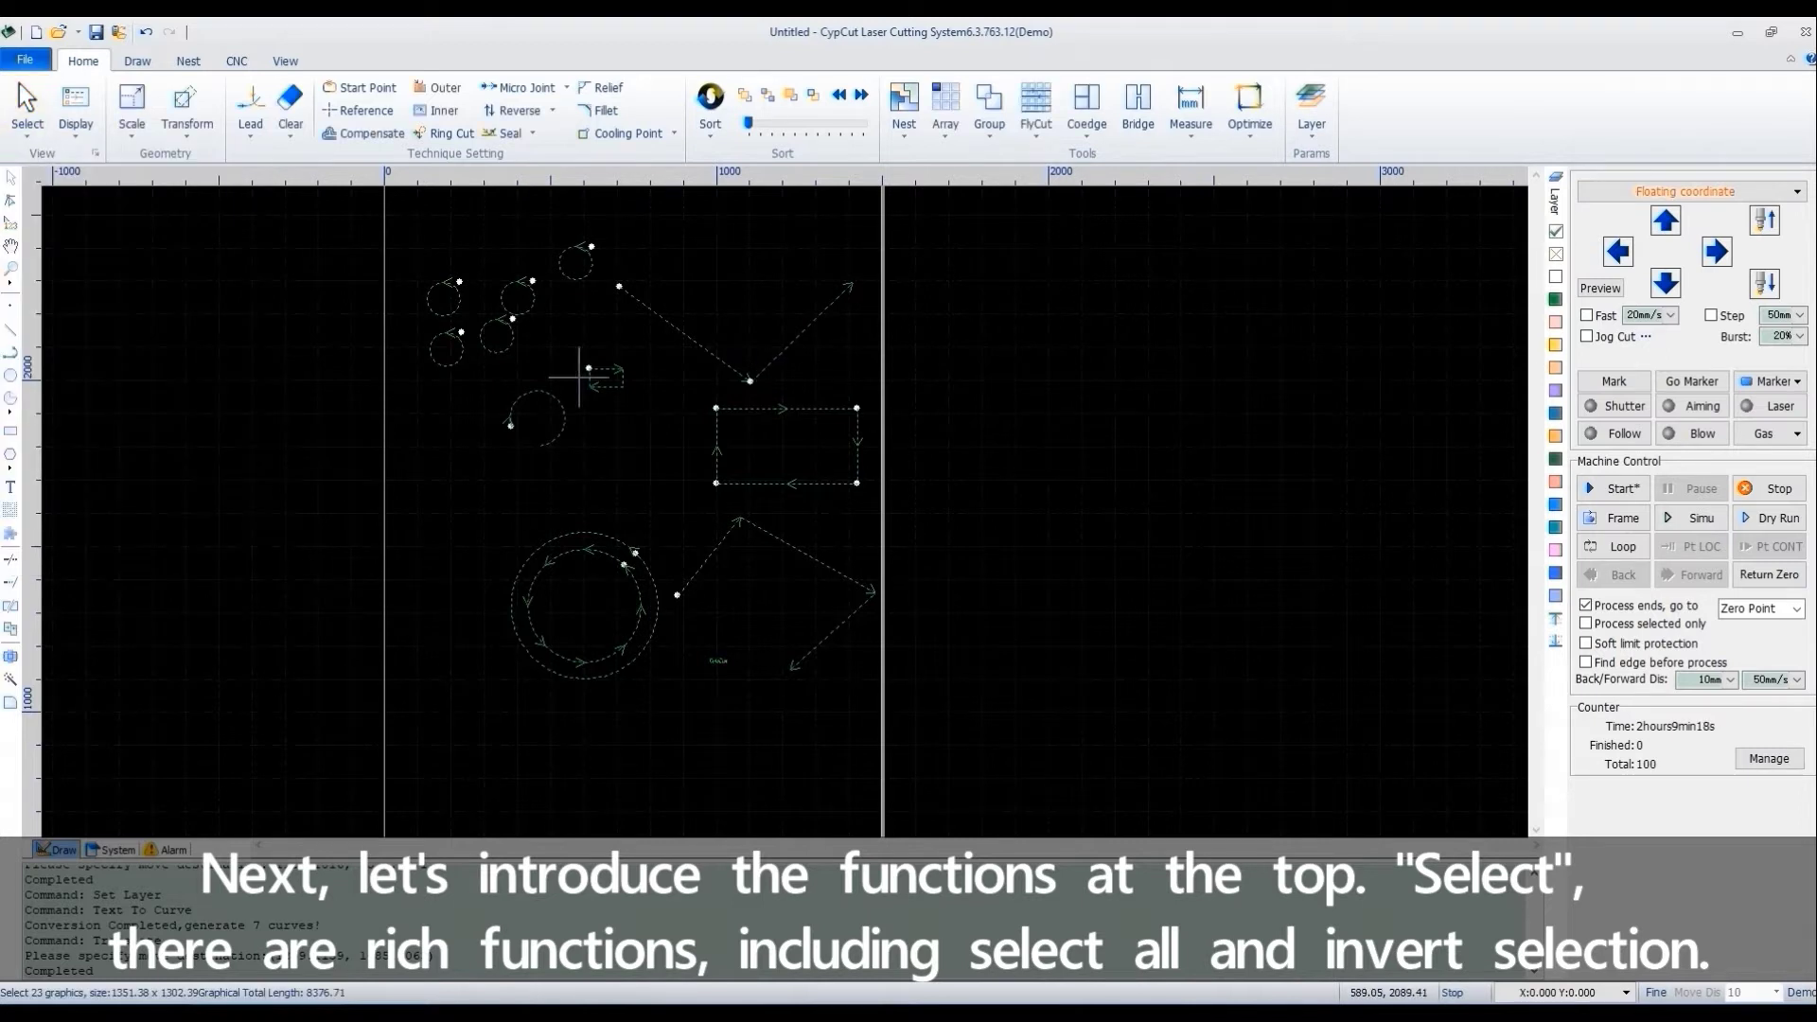
{"action": "left_click", "coordinate": [21, 140]}
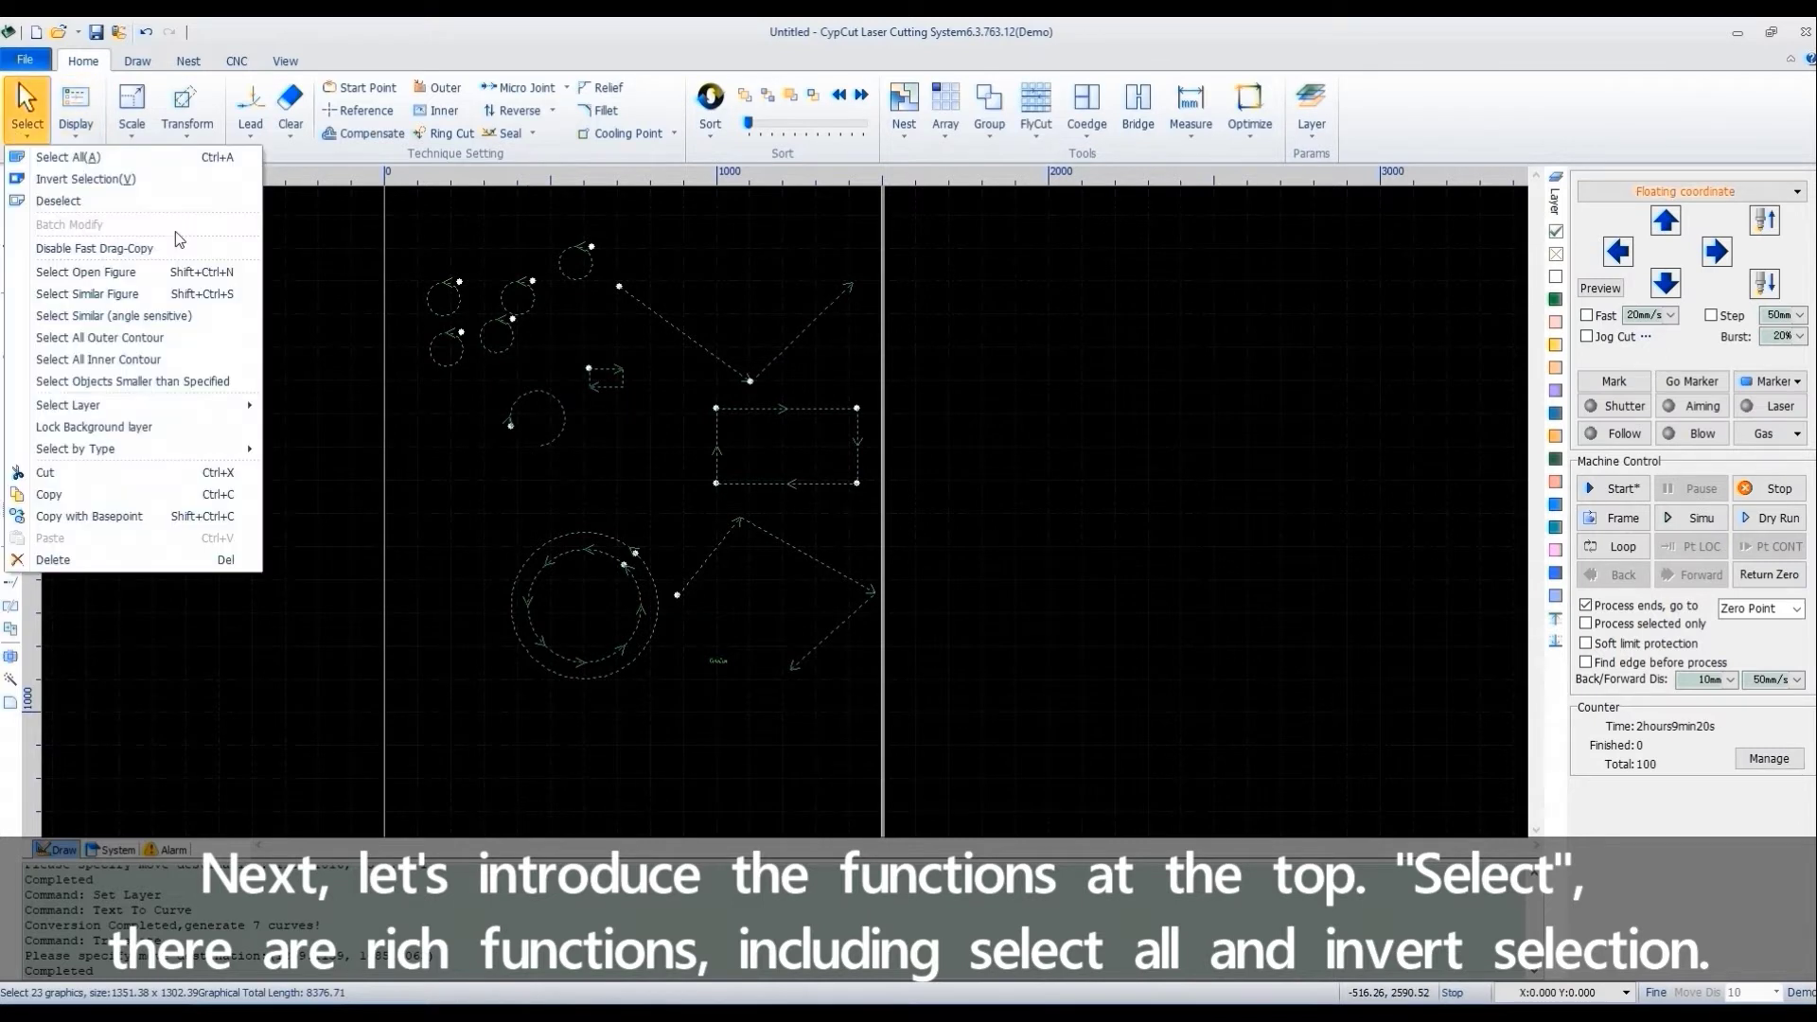
{"action": "left_click", "coordinate": [38, 180]}
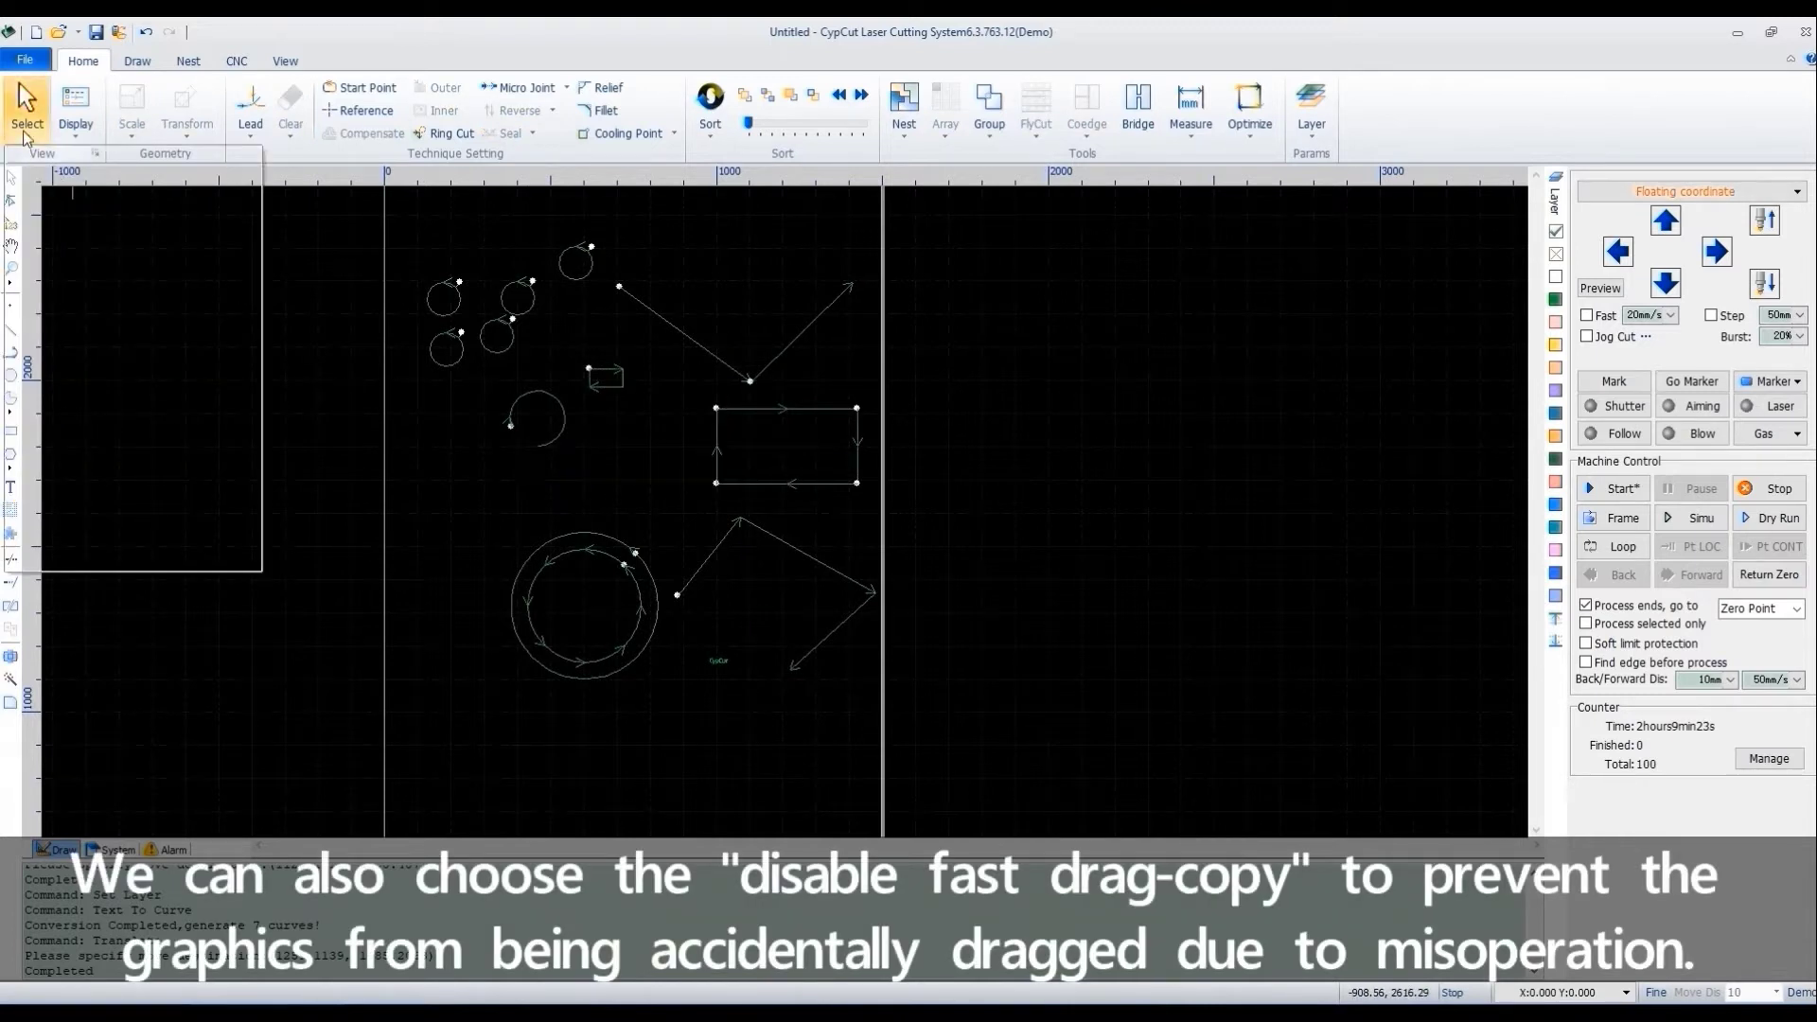
- Enable Disable Fast Drag-Copy in the Select menu and confirm it is ticked
{"action": "left_click", "coordinate": [27, 137]}
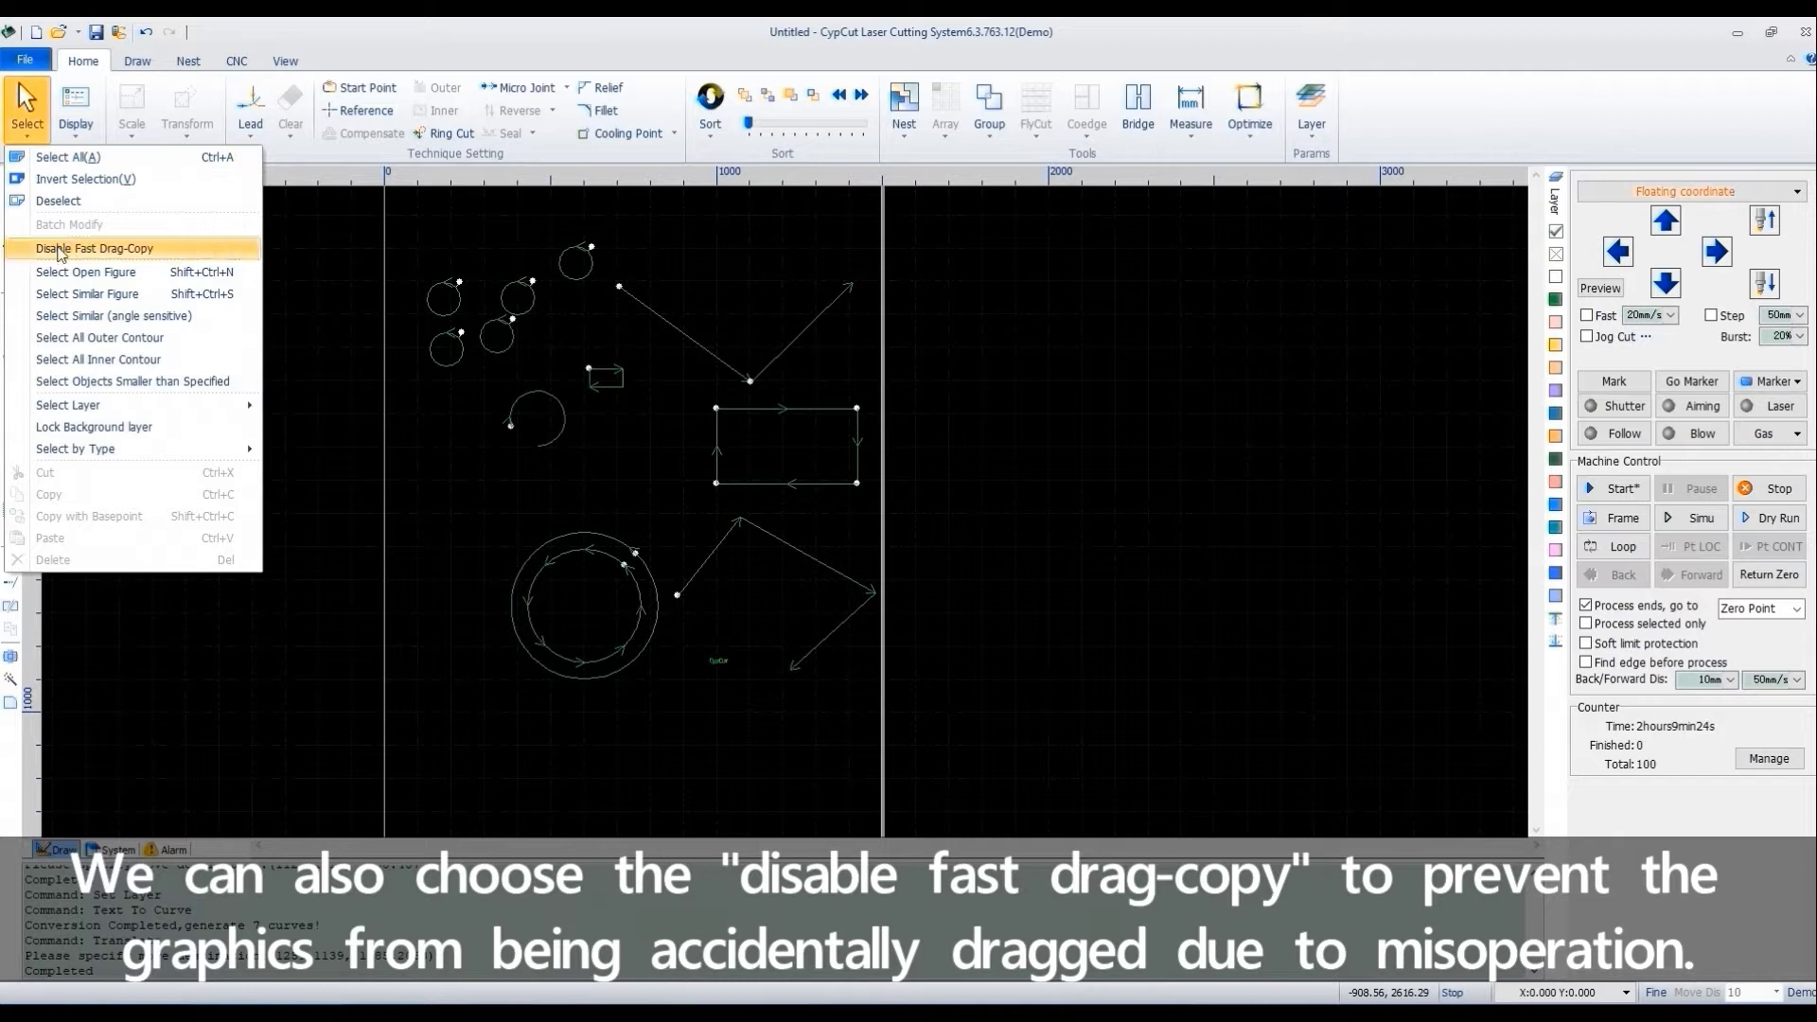
{"action": "left_click", "coordinate": [120, 254]}
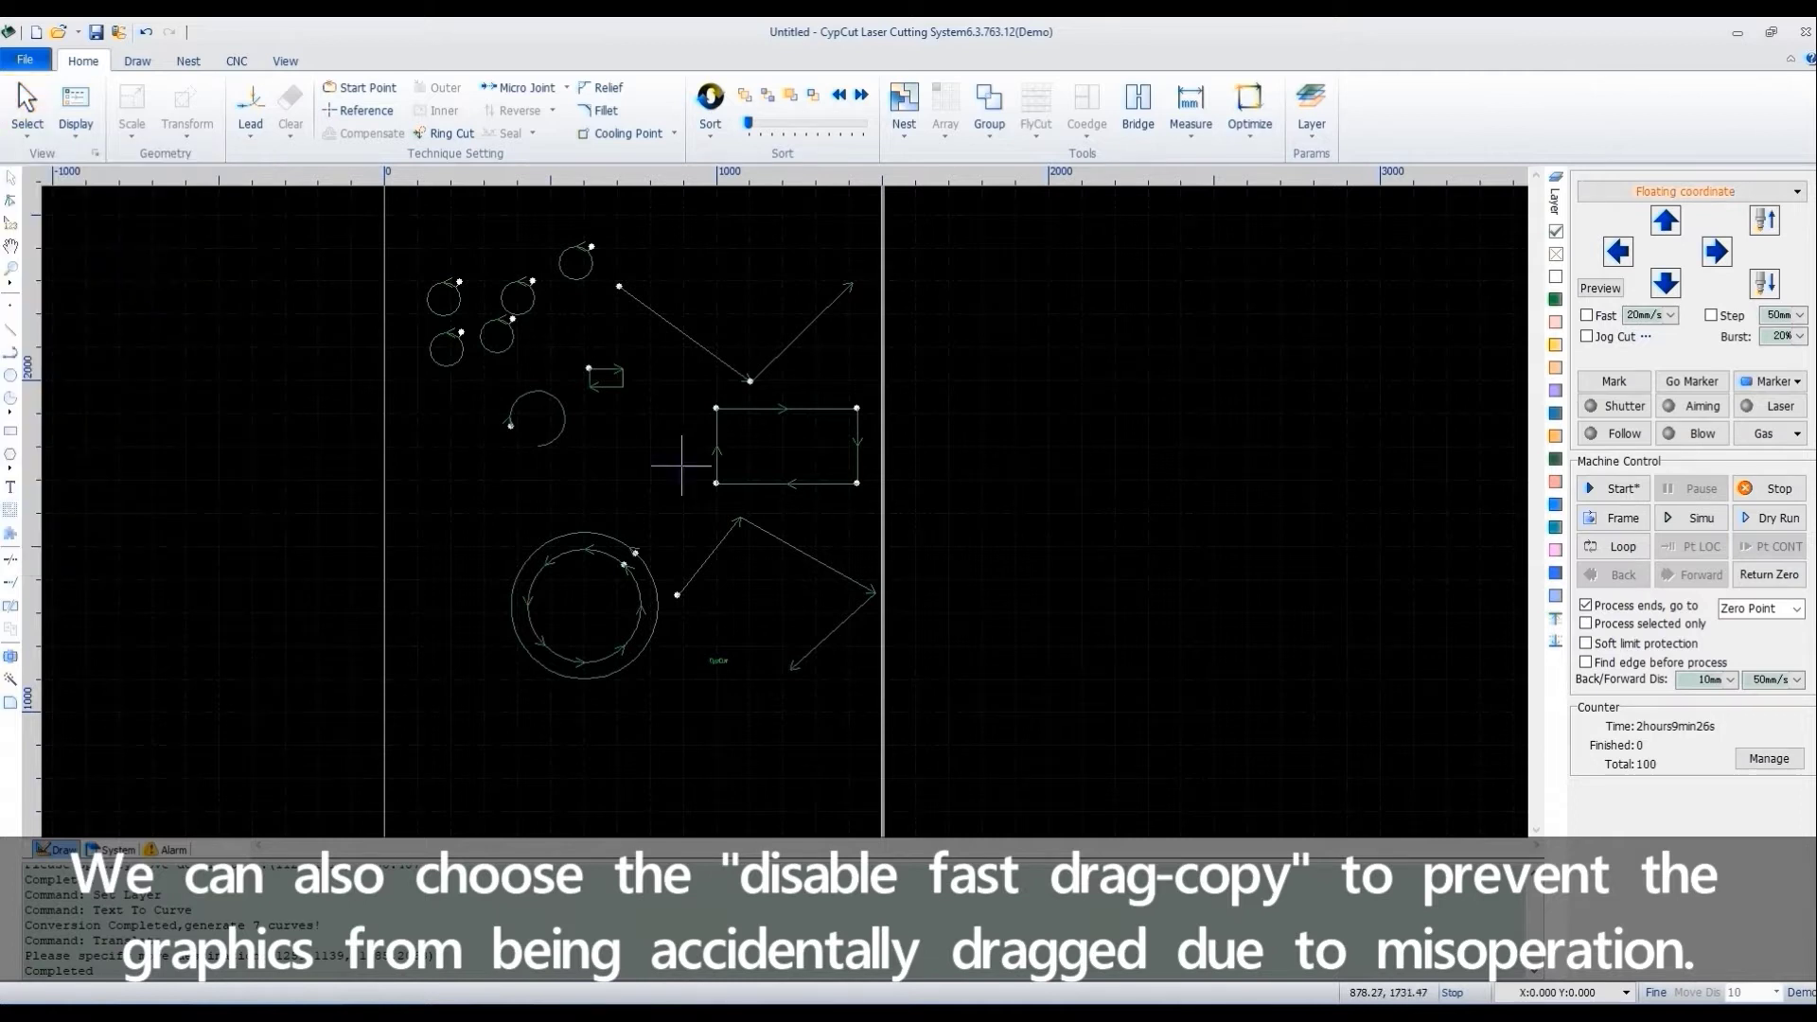
{"action": "left_click", "coordinate": [27, 132]}
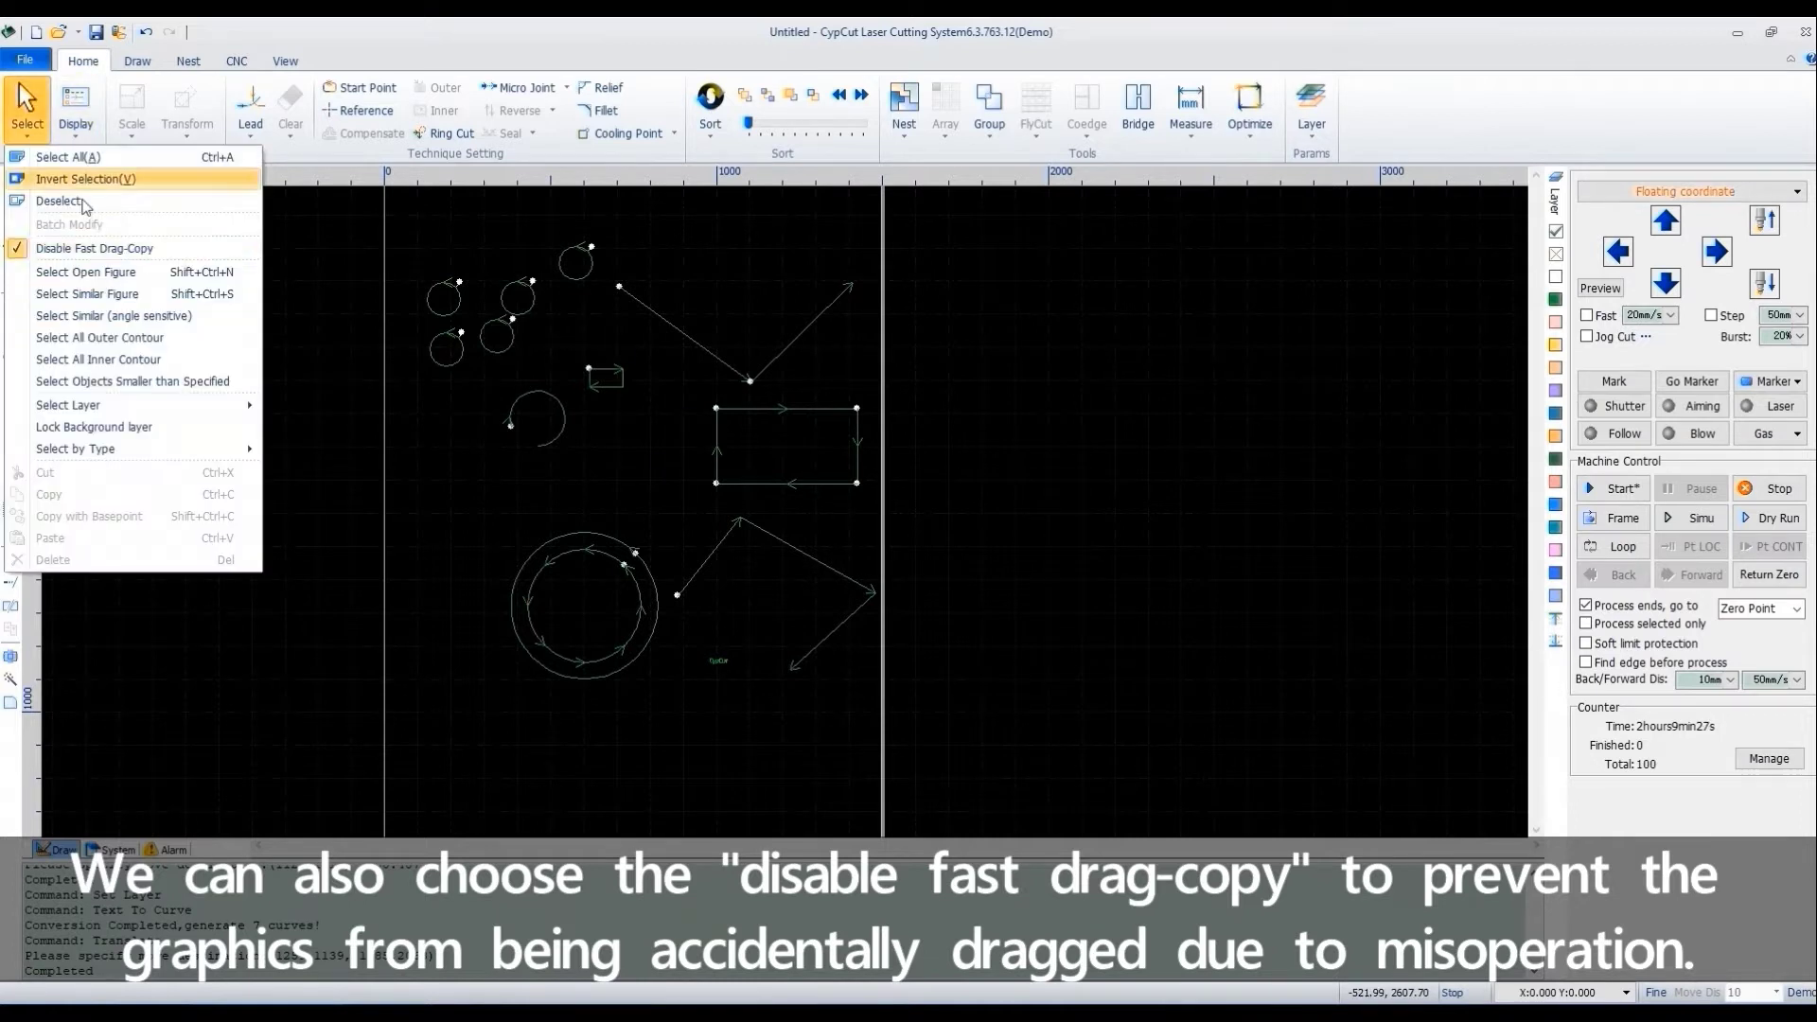
{"action": "left_click", "coordinate": [33, 250]}
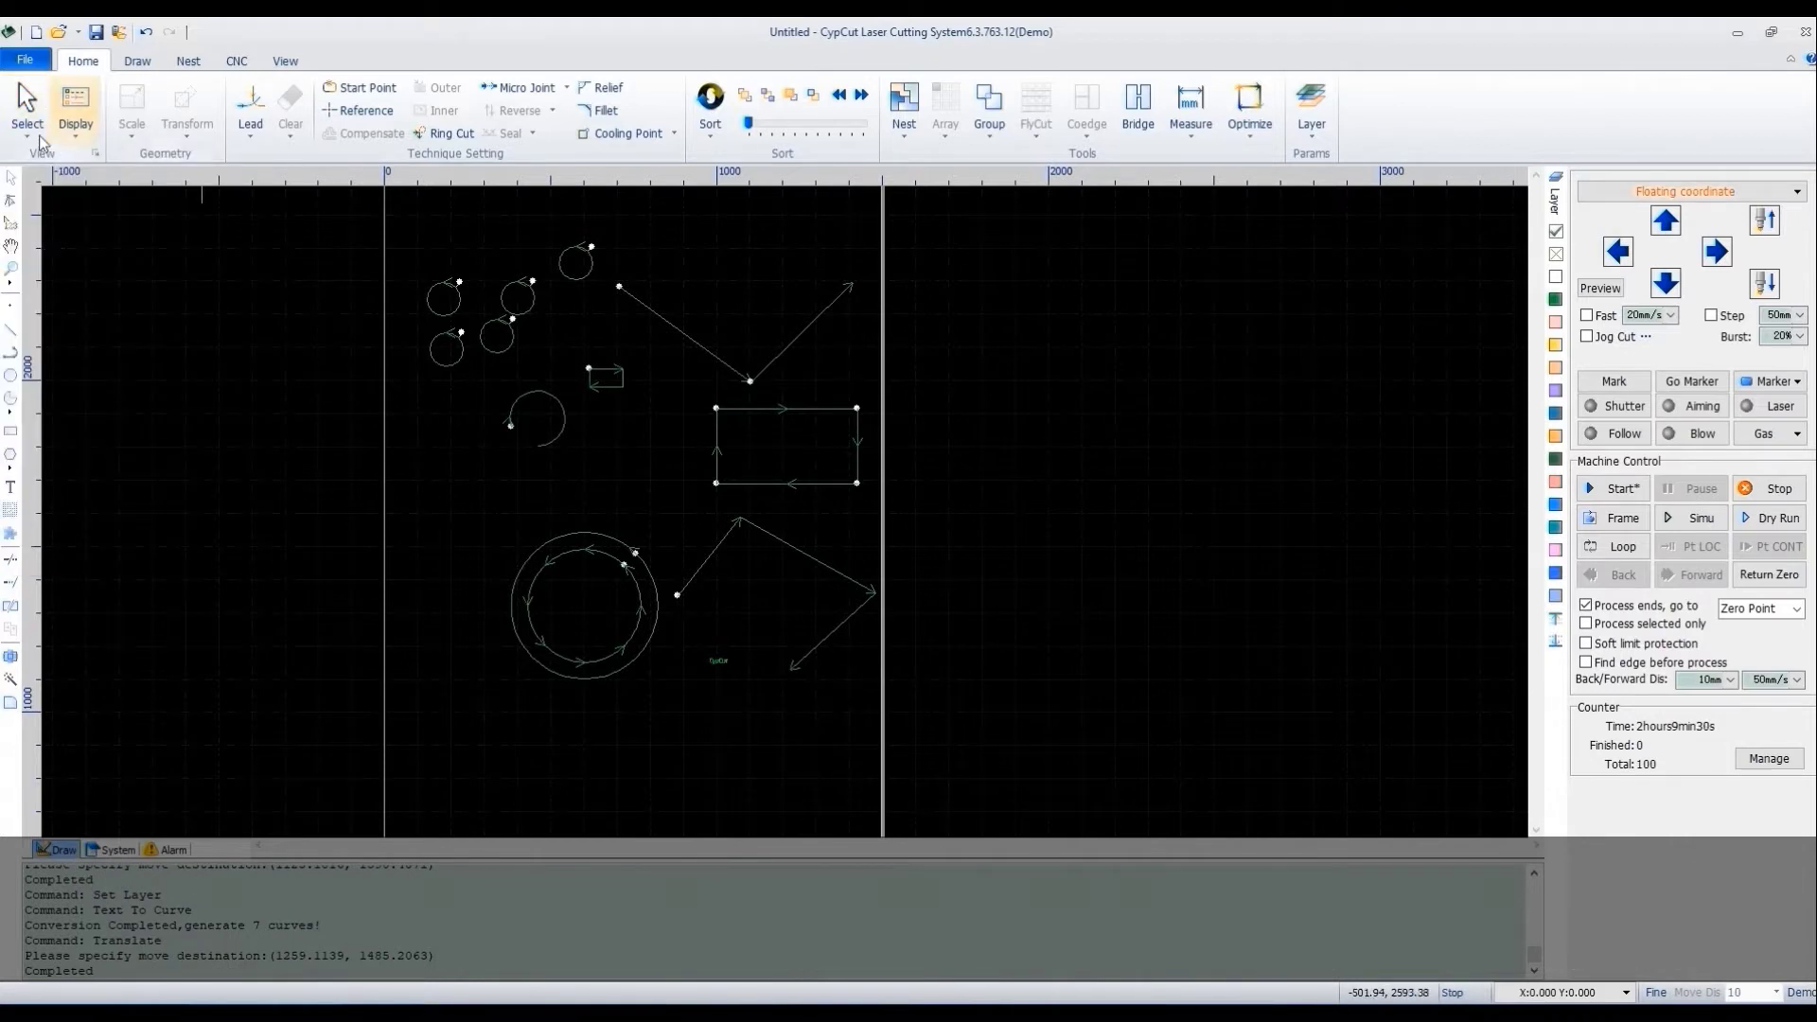
- Select all open figures, then box-select just the broken rectangle's four segments
{"action": "left_click", "coordinate": [26, 111]}
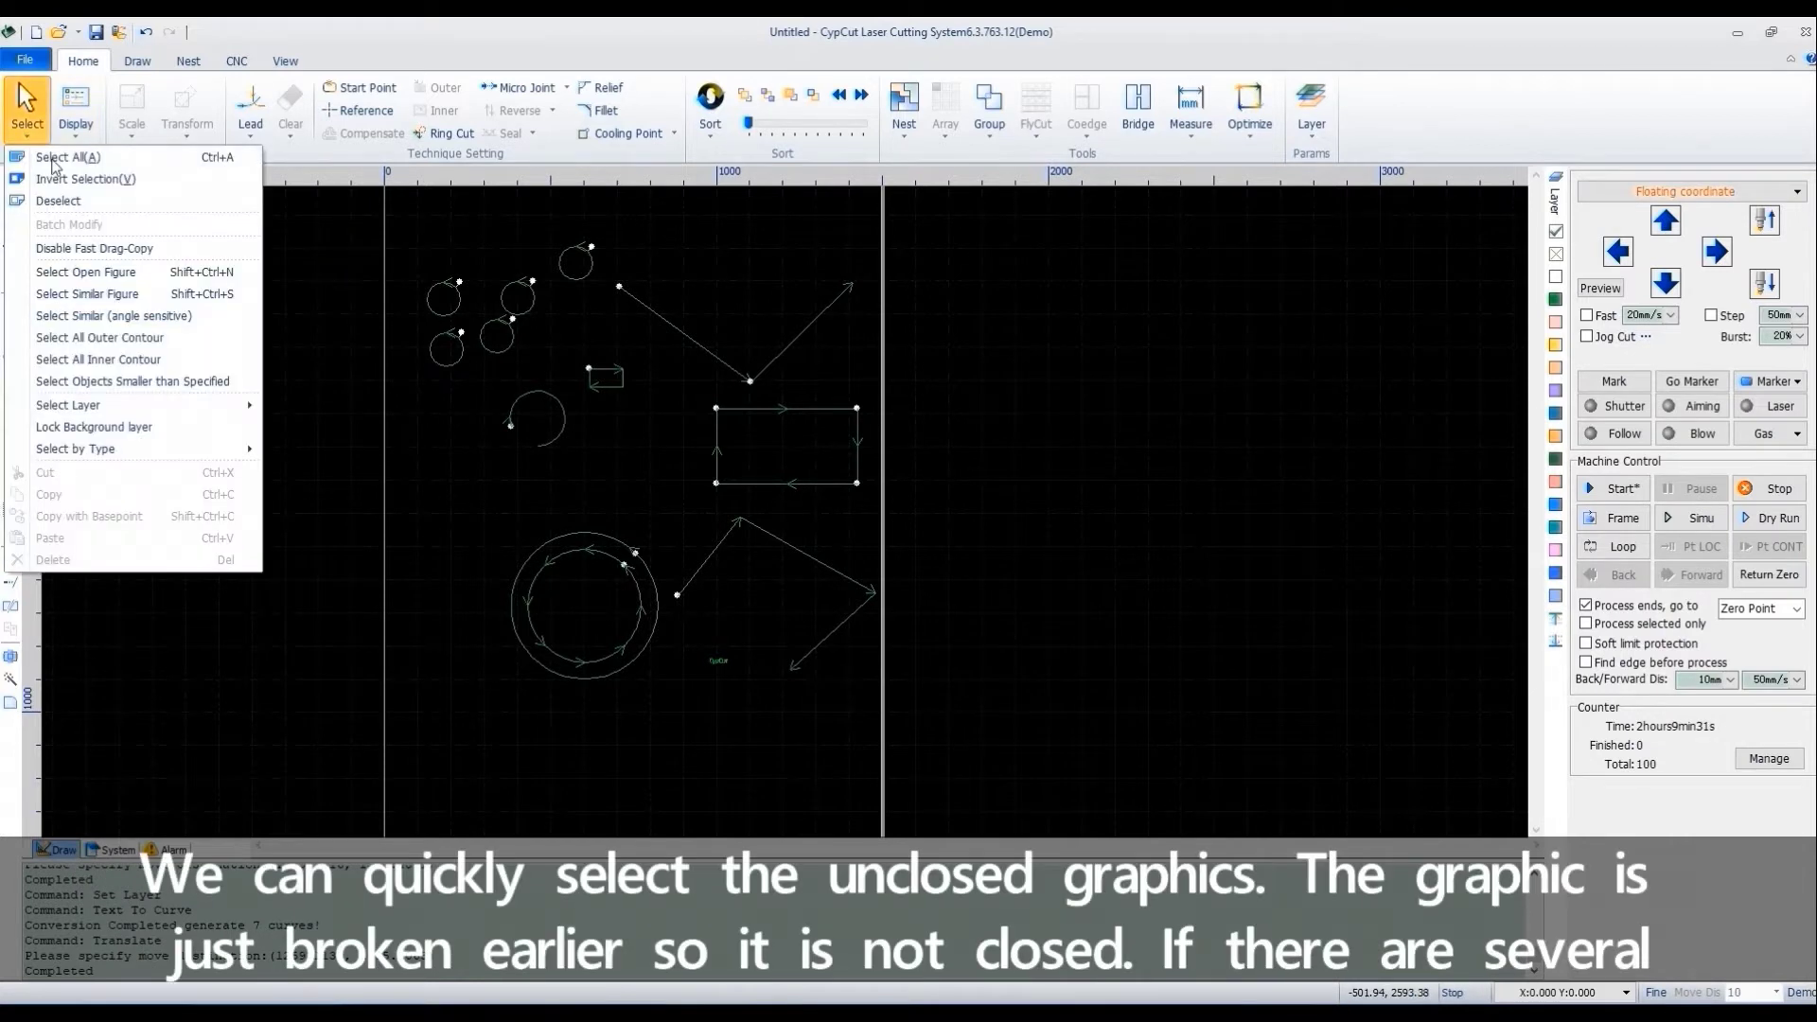
{"action": "left_click", "coordinate": [89, 272]}
{"action": "scroll", "coordinate": [849, 478], "scroll_direction": "up", "scroll_amount": 2}
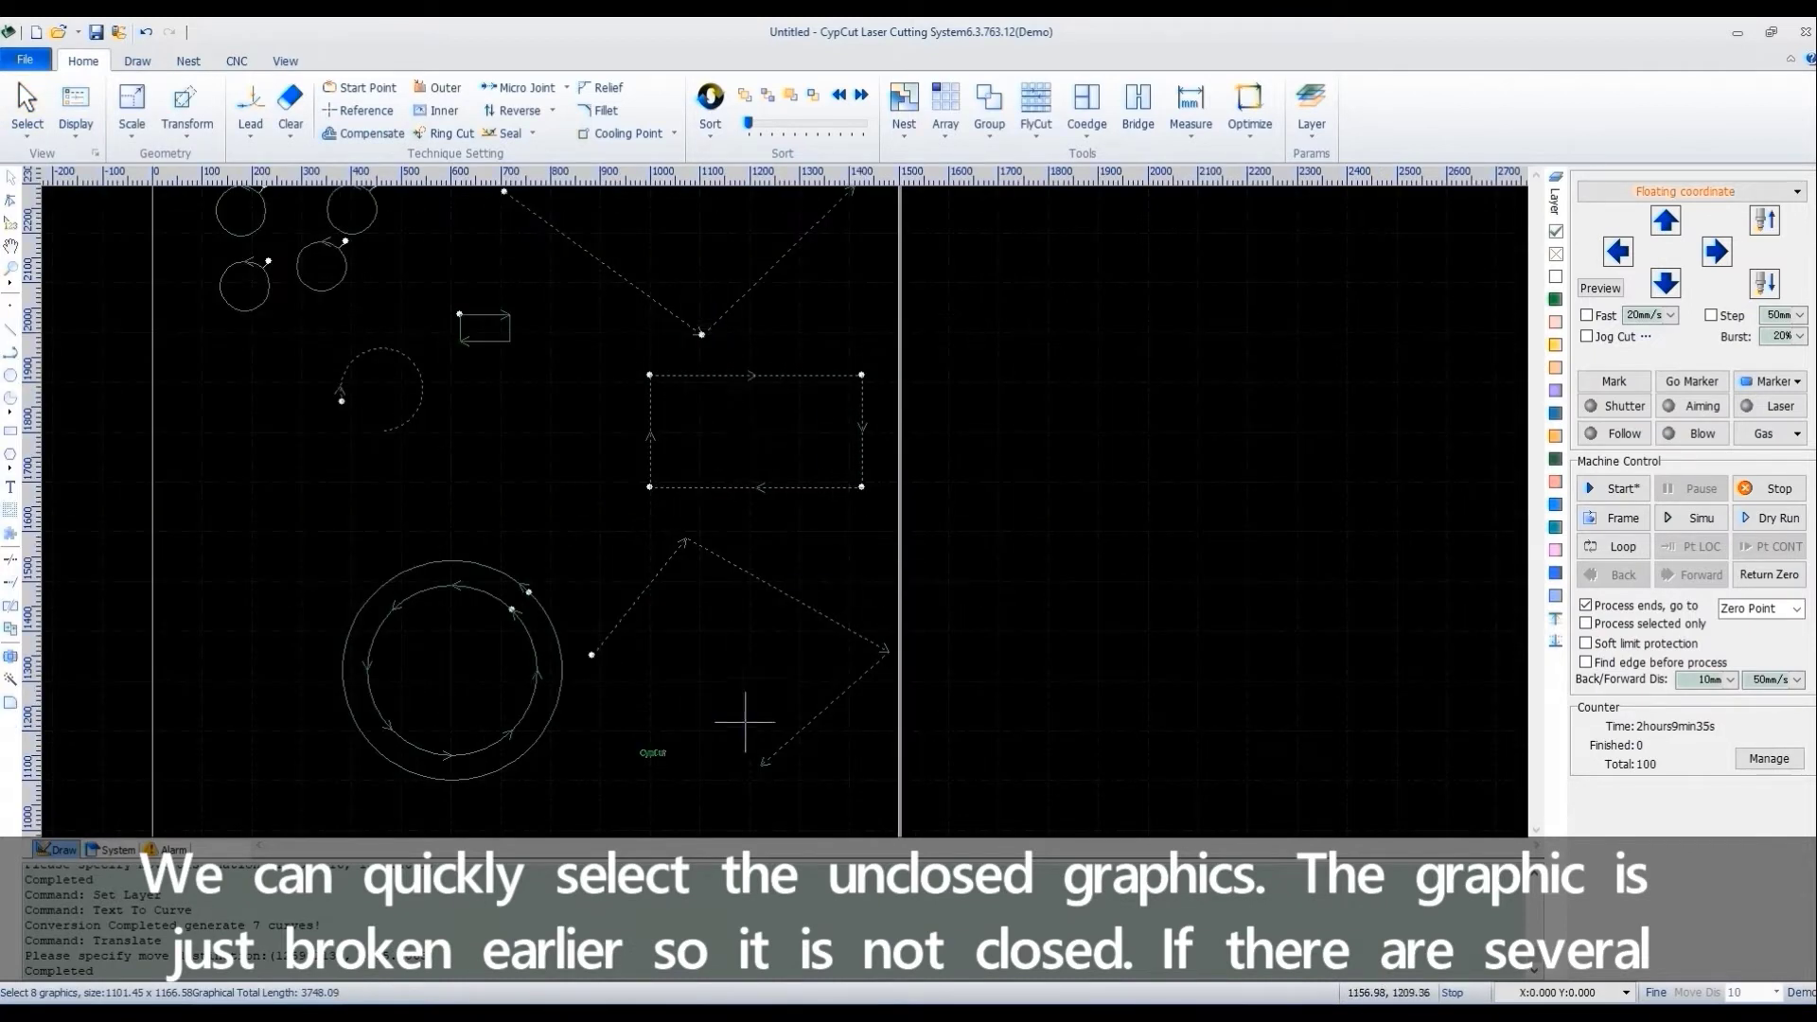
{"action": "left_click_drag", "start_coordinate": [588, 349], "coordinate": [982, 494]}
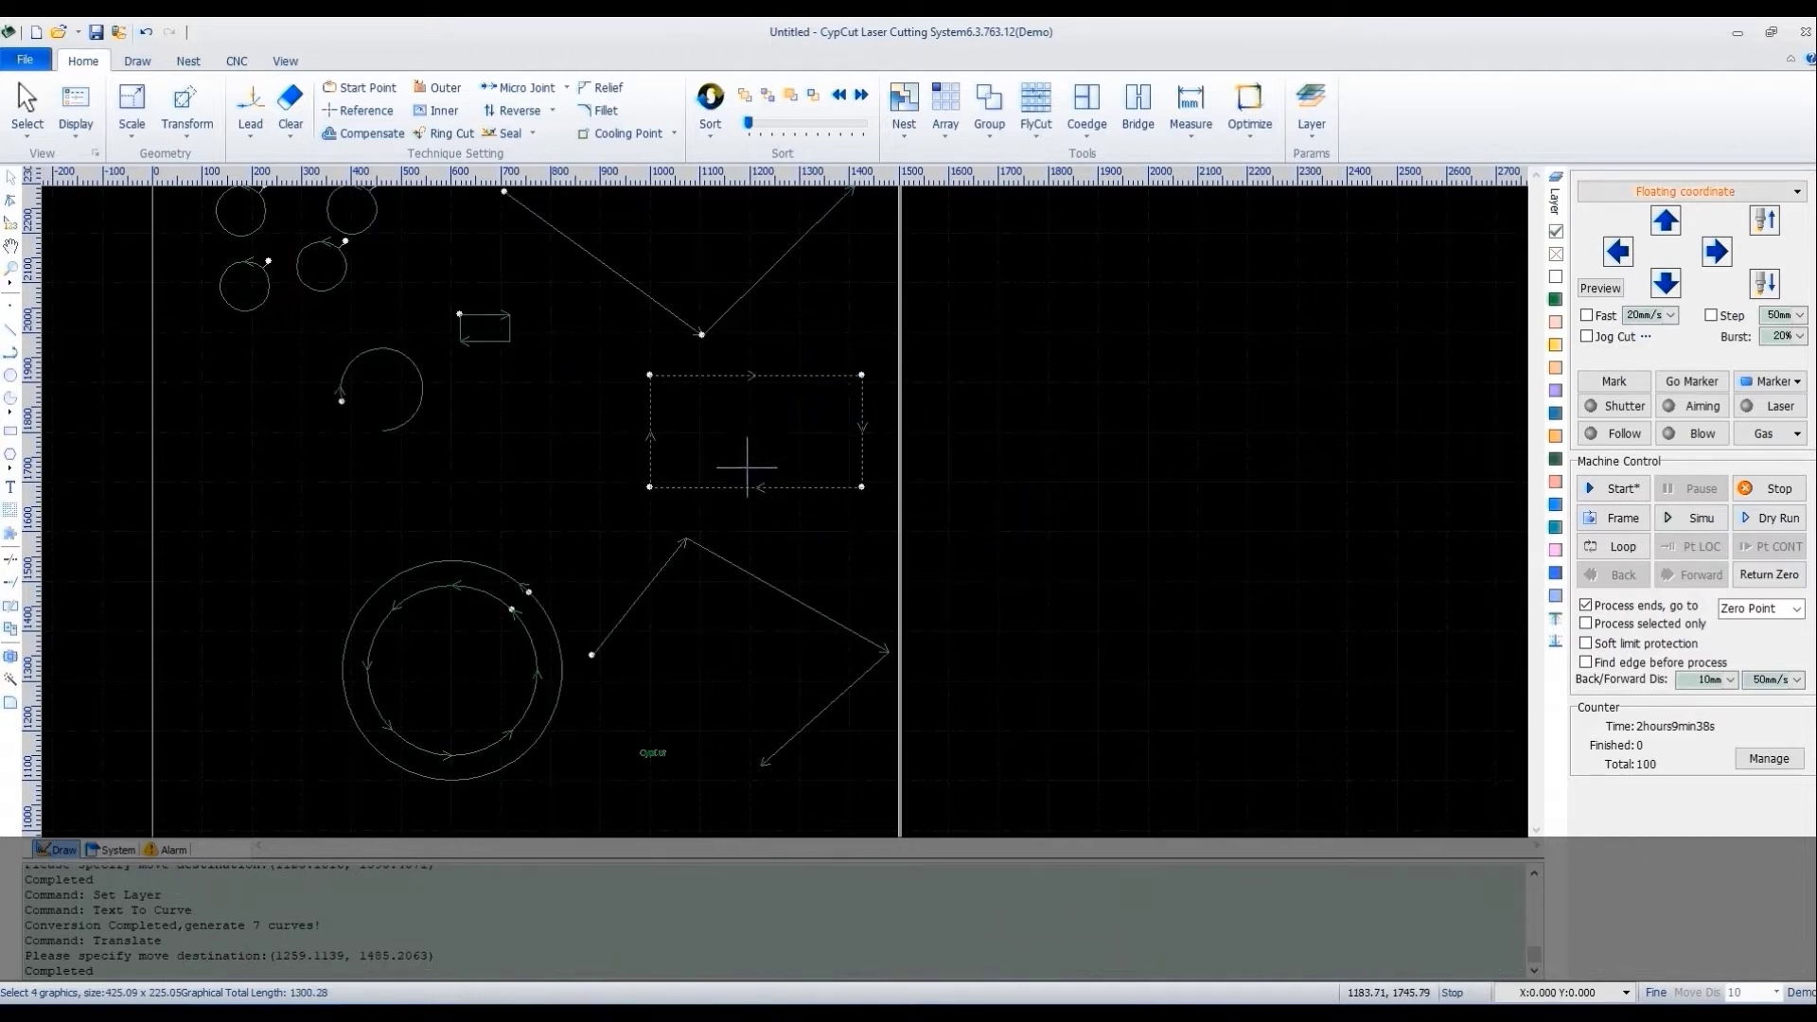
- Use Select Similar Figure to select all five small circles matching the chosen one
{"action": "left_click", "coordinate": [27, 127]}
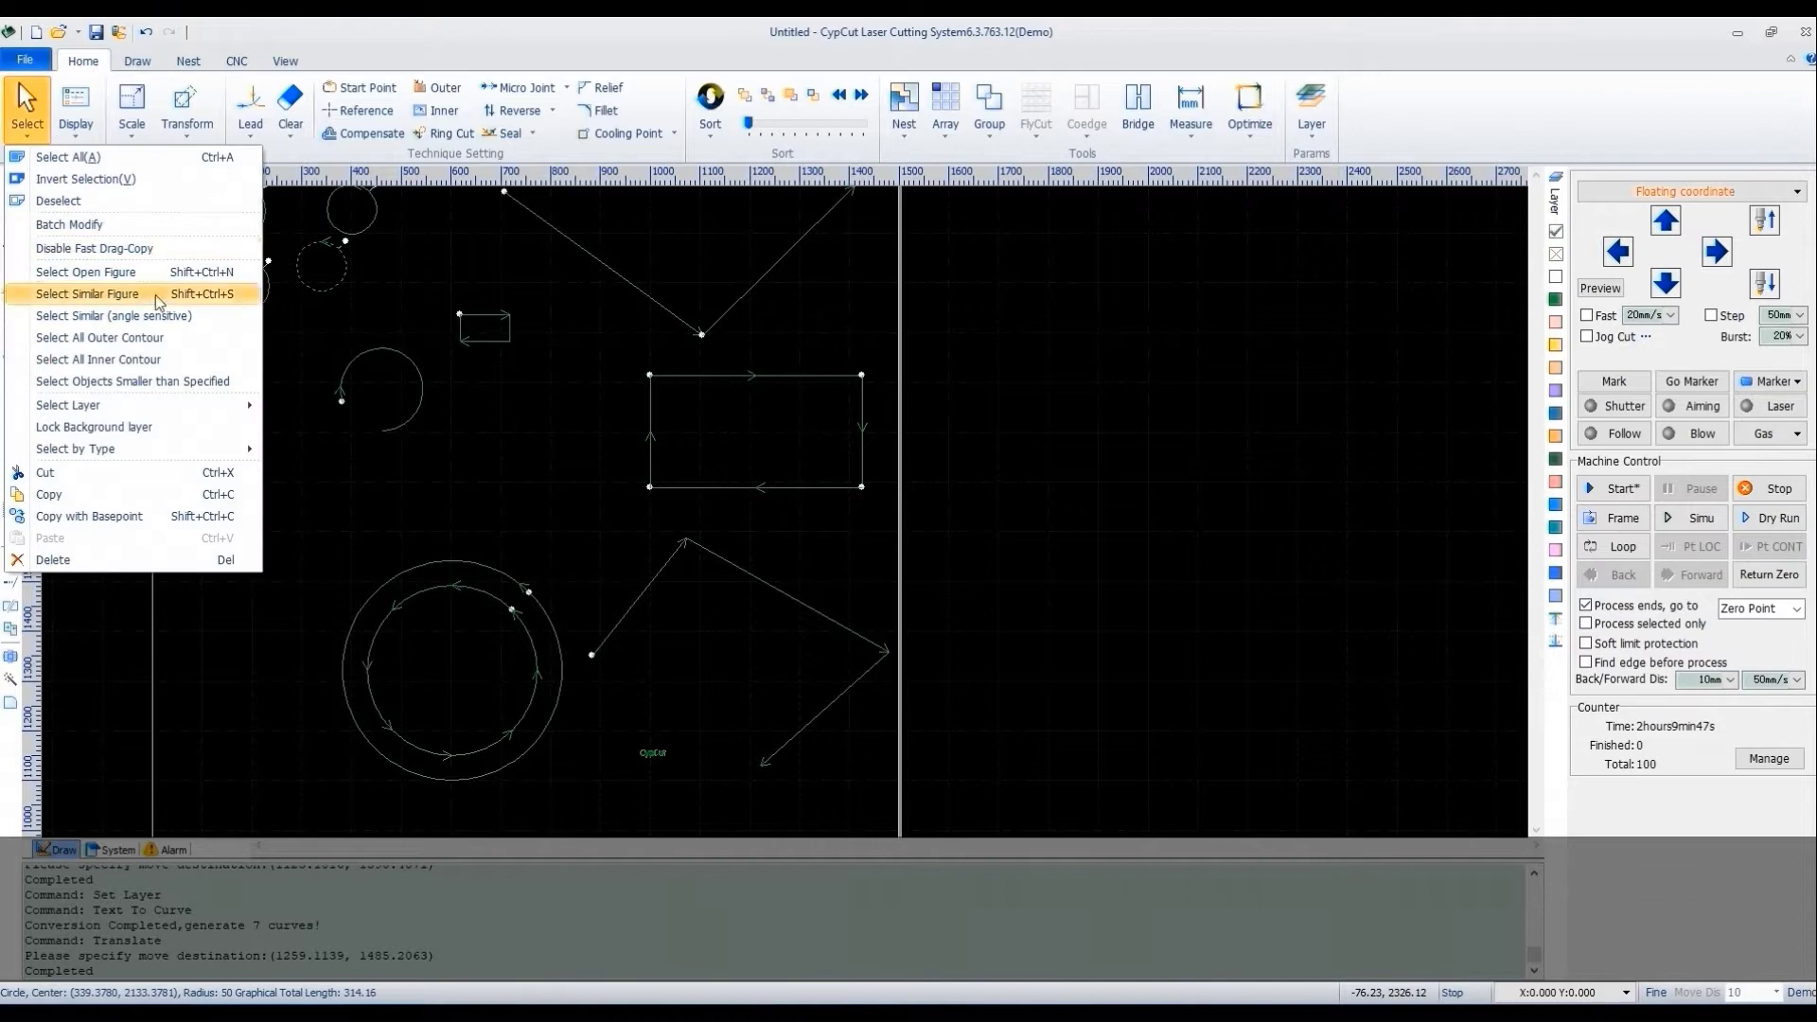
{"action": "left_click", "coordinate": [123, 294]}
{"action": "scroll", "coordinate": [317, 276], "scroll_direction": "up", "scroll_amount": 2}
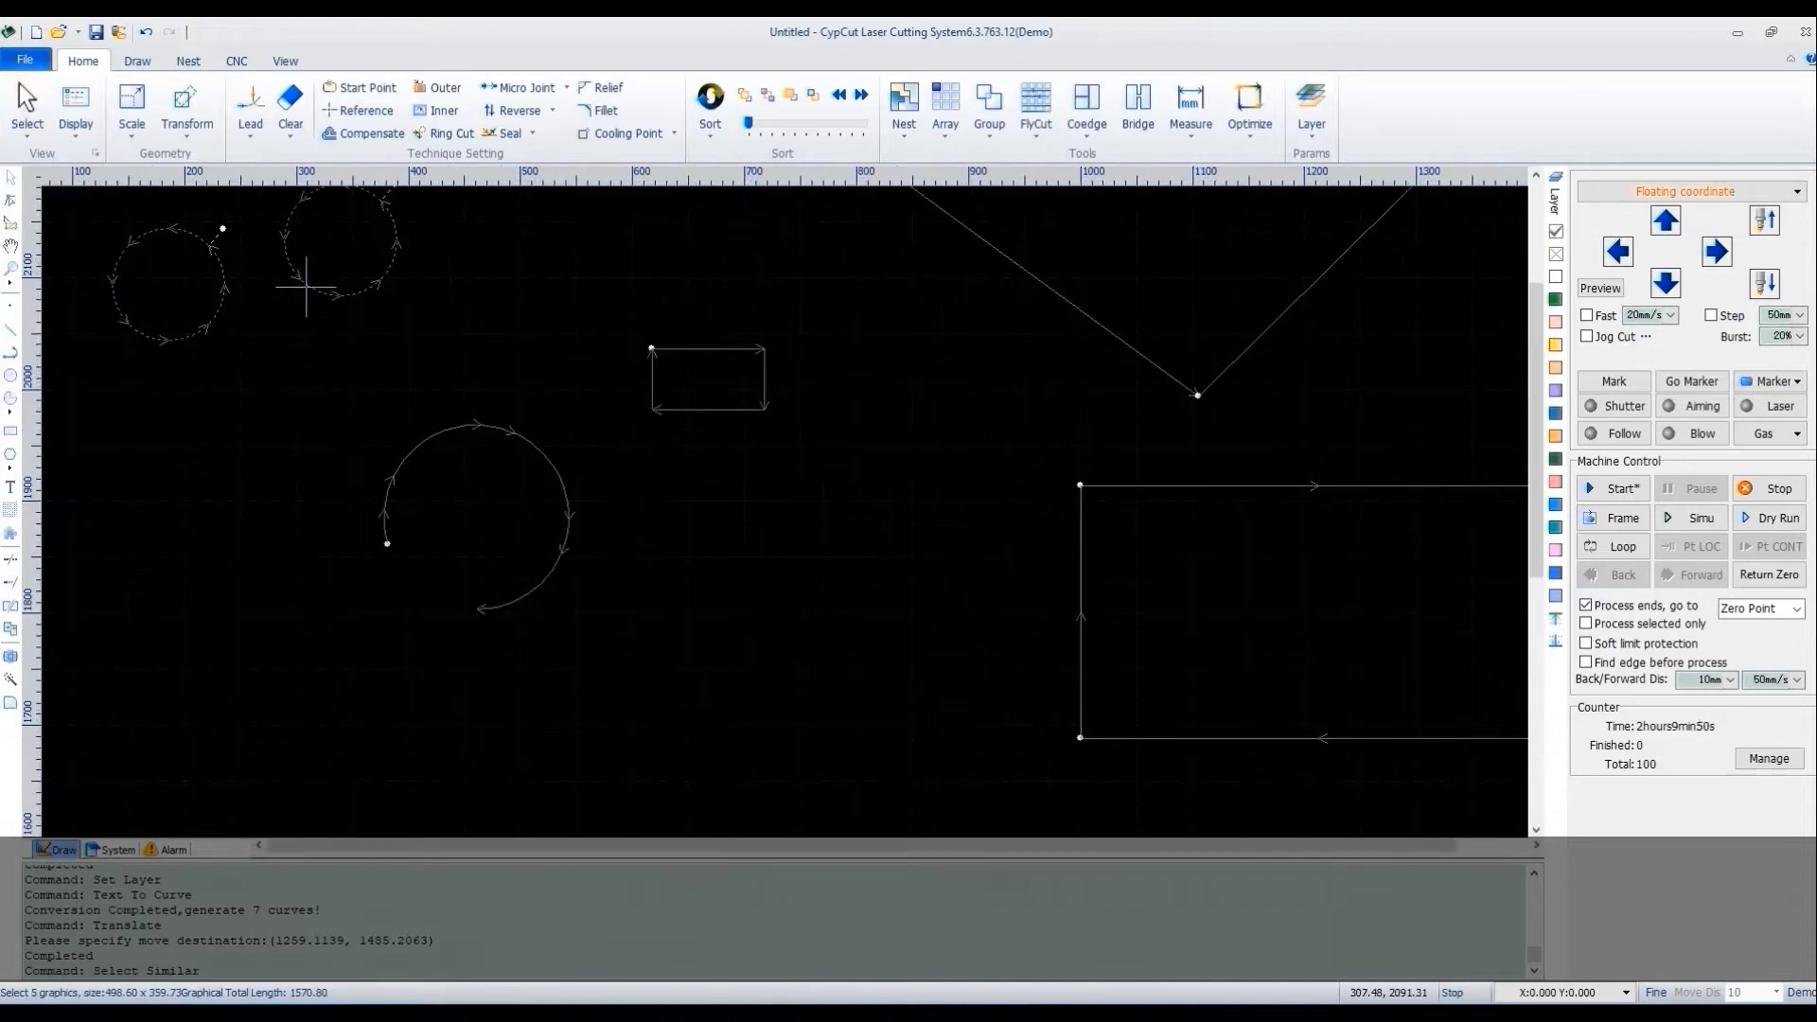
{"action": "scroll", "coordinate": [355, 203], "scroll_direction": "down", "scroll_amount": 4}
{"action": "scroll", "coordinate": [355, 203], "scroll_direction": "down", "scroll_amount": 3}
{"action": "scroll", "coordinate": [371, 392], "scroll_direction": "up", "scroll_amount": 5}
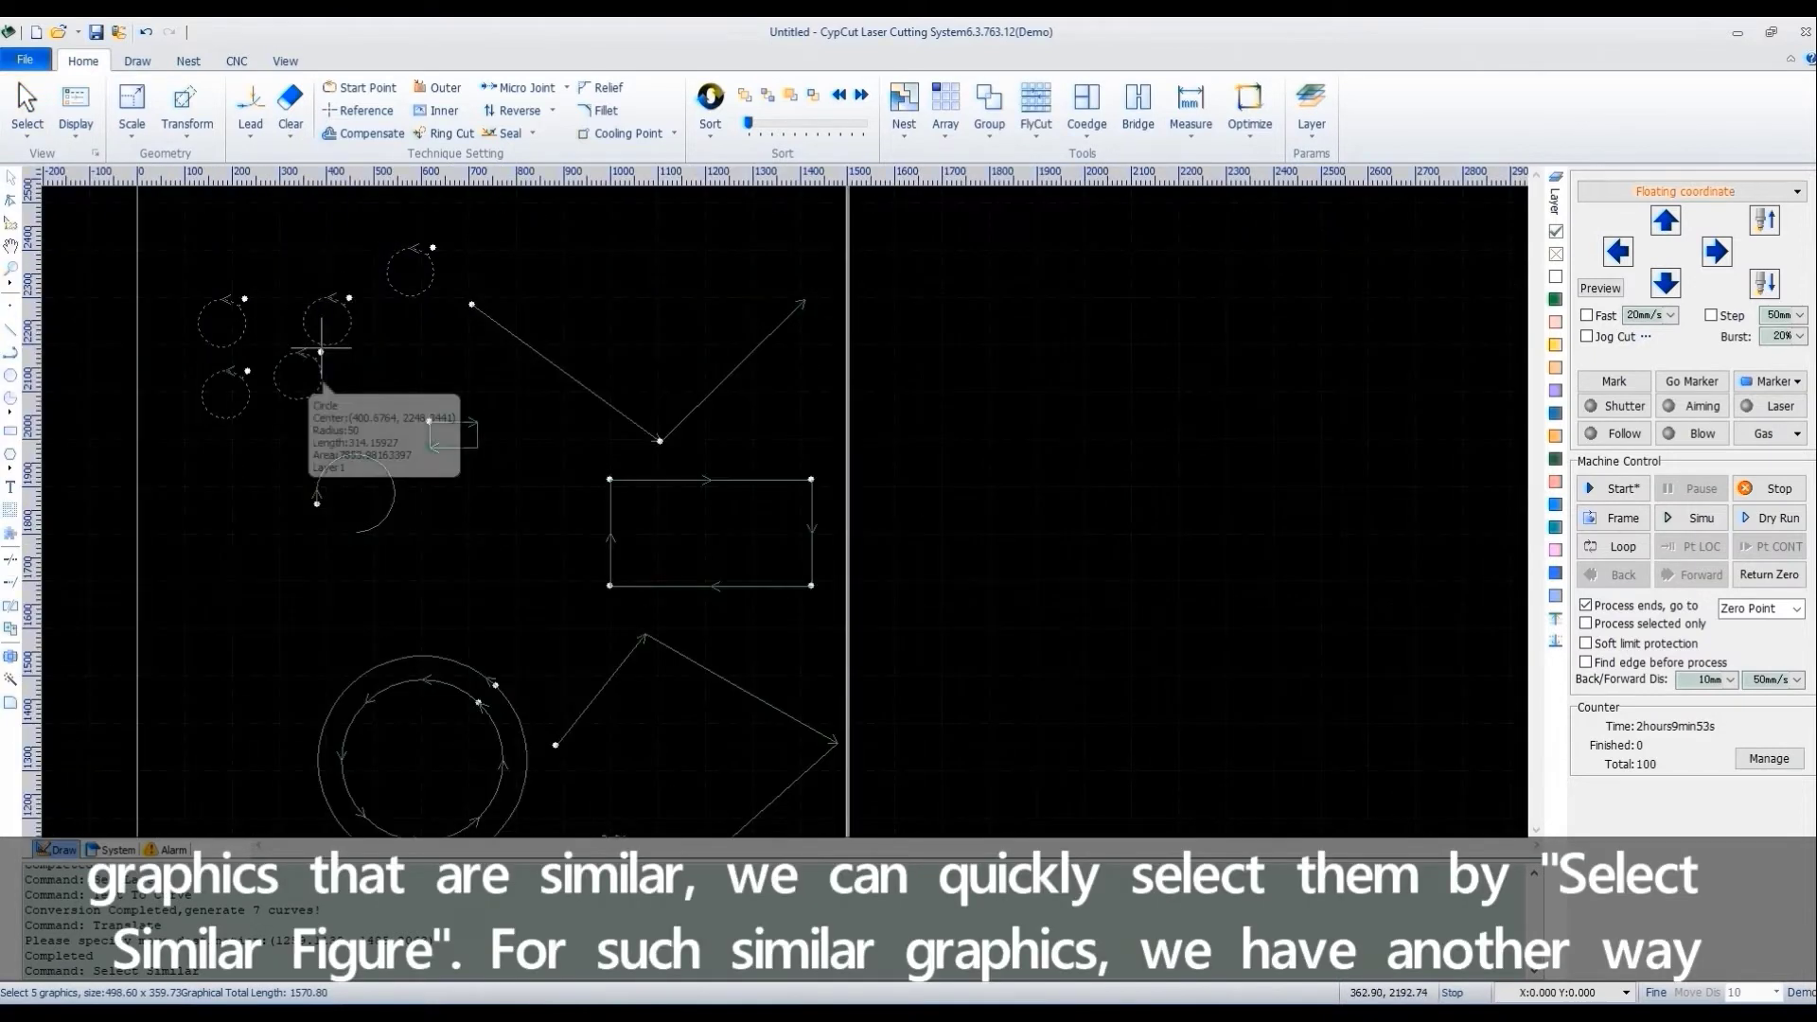
- Clear the selection and select a single small circle
{"action": "left_click", "coordinate": [26, 128]}
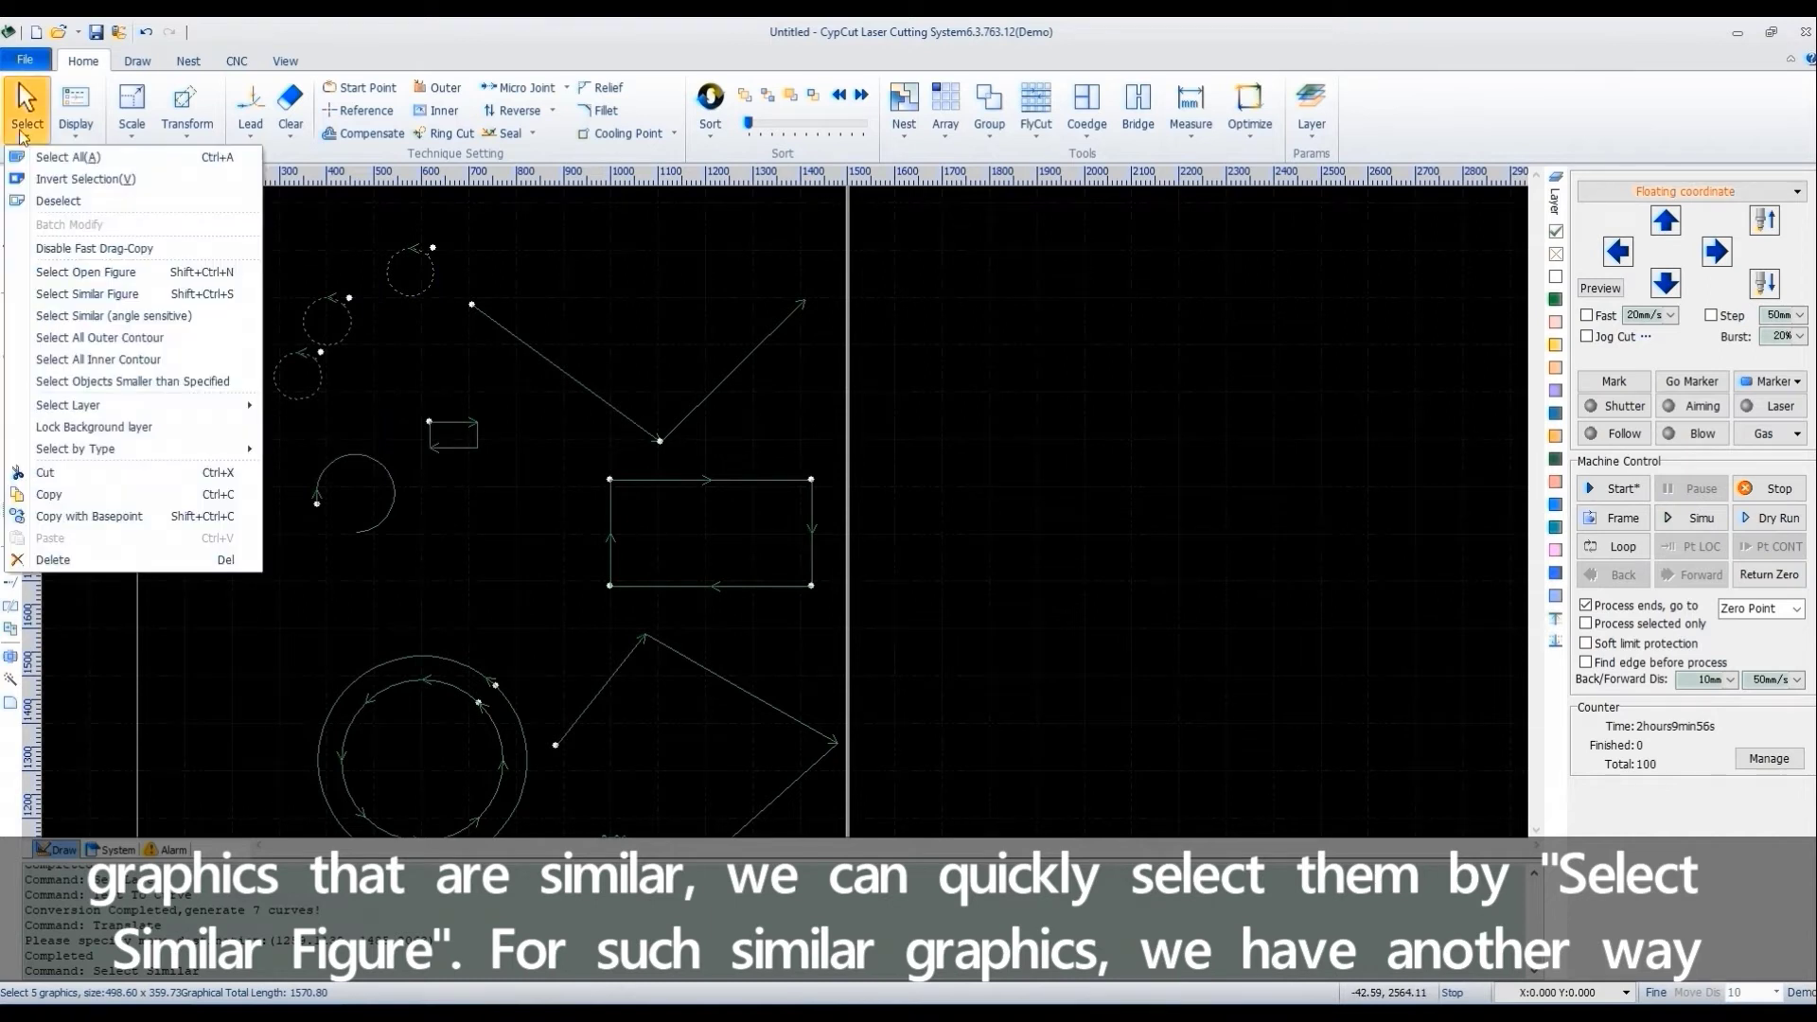
{"action": "left_click", "coordinate": [27, 128]}
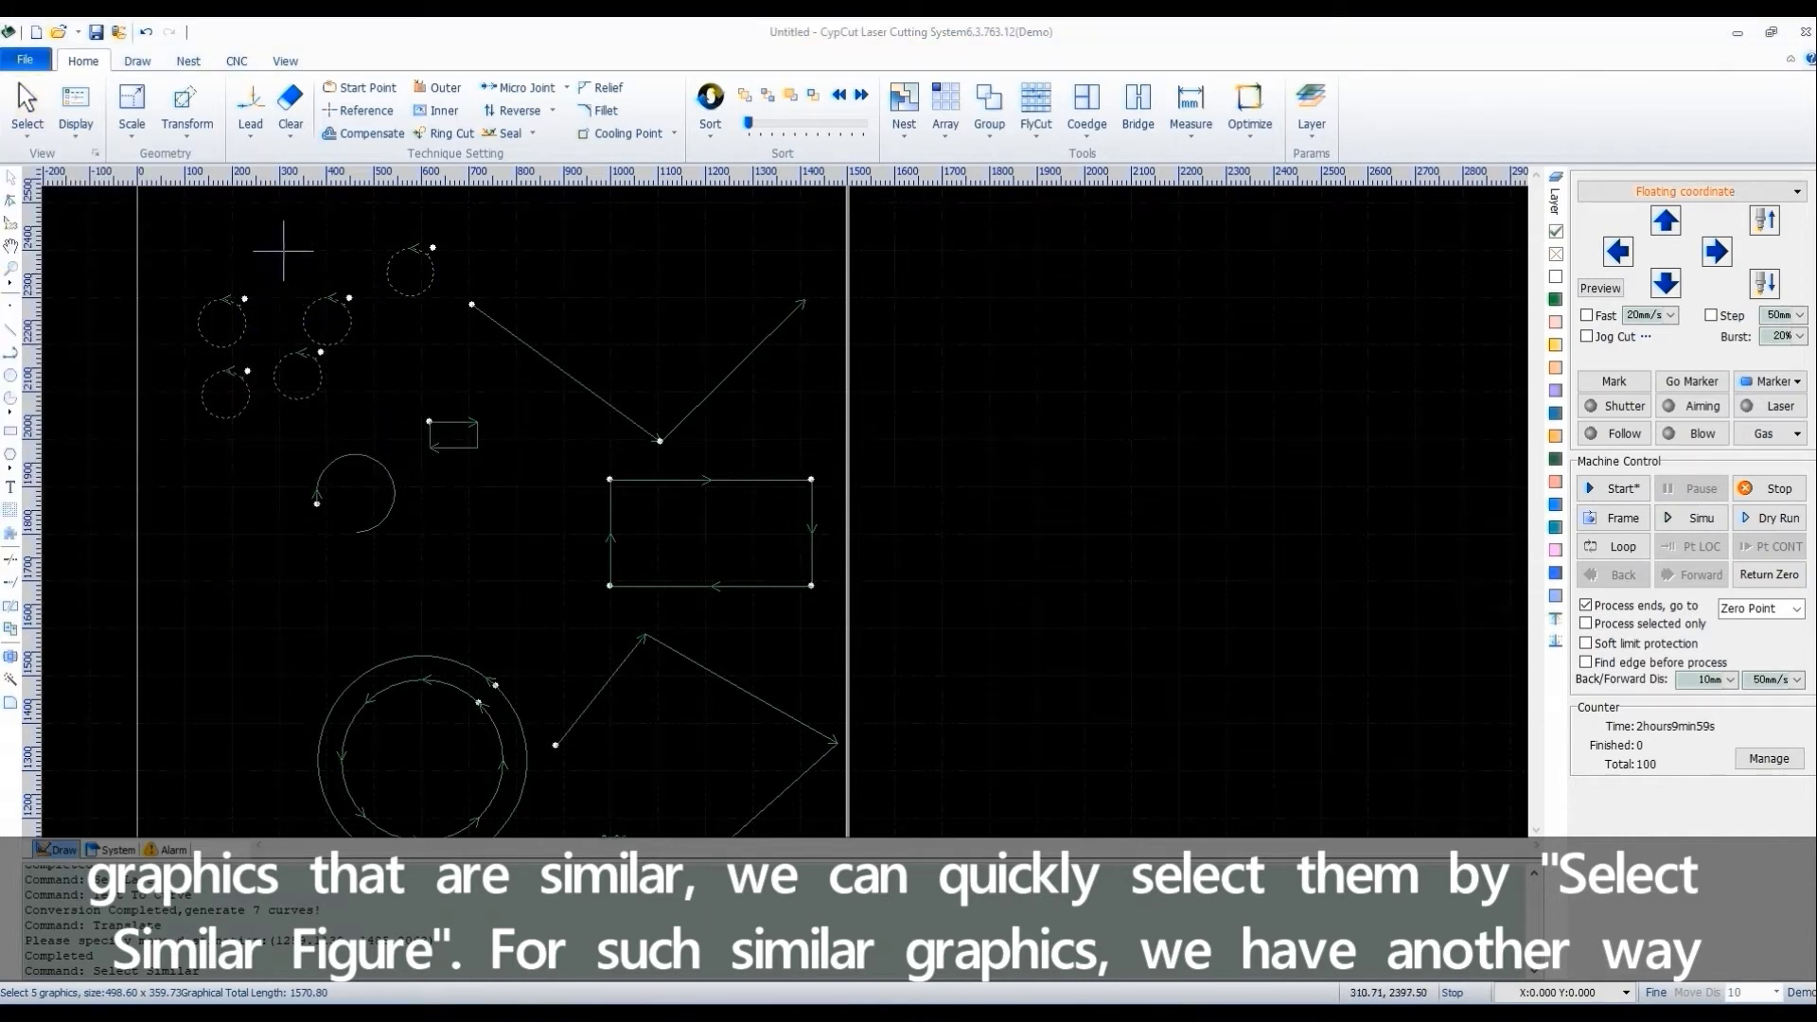
{"action": "left_click", "coordinate": [273, 252]}
{"action": "left_click", "coordinate": [224, 298]}
{"action": "left_click", "coordinate": [27, 112]}
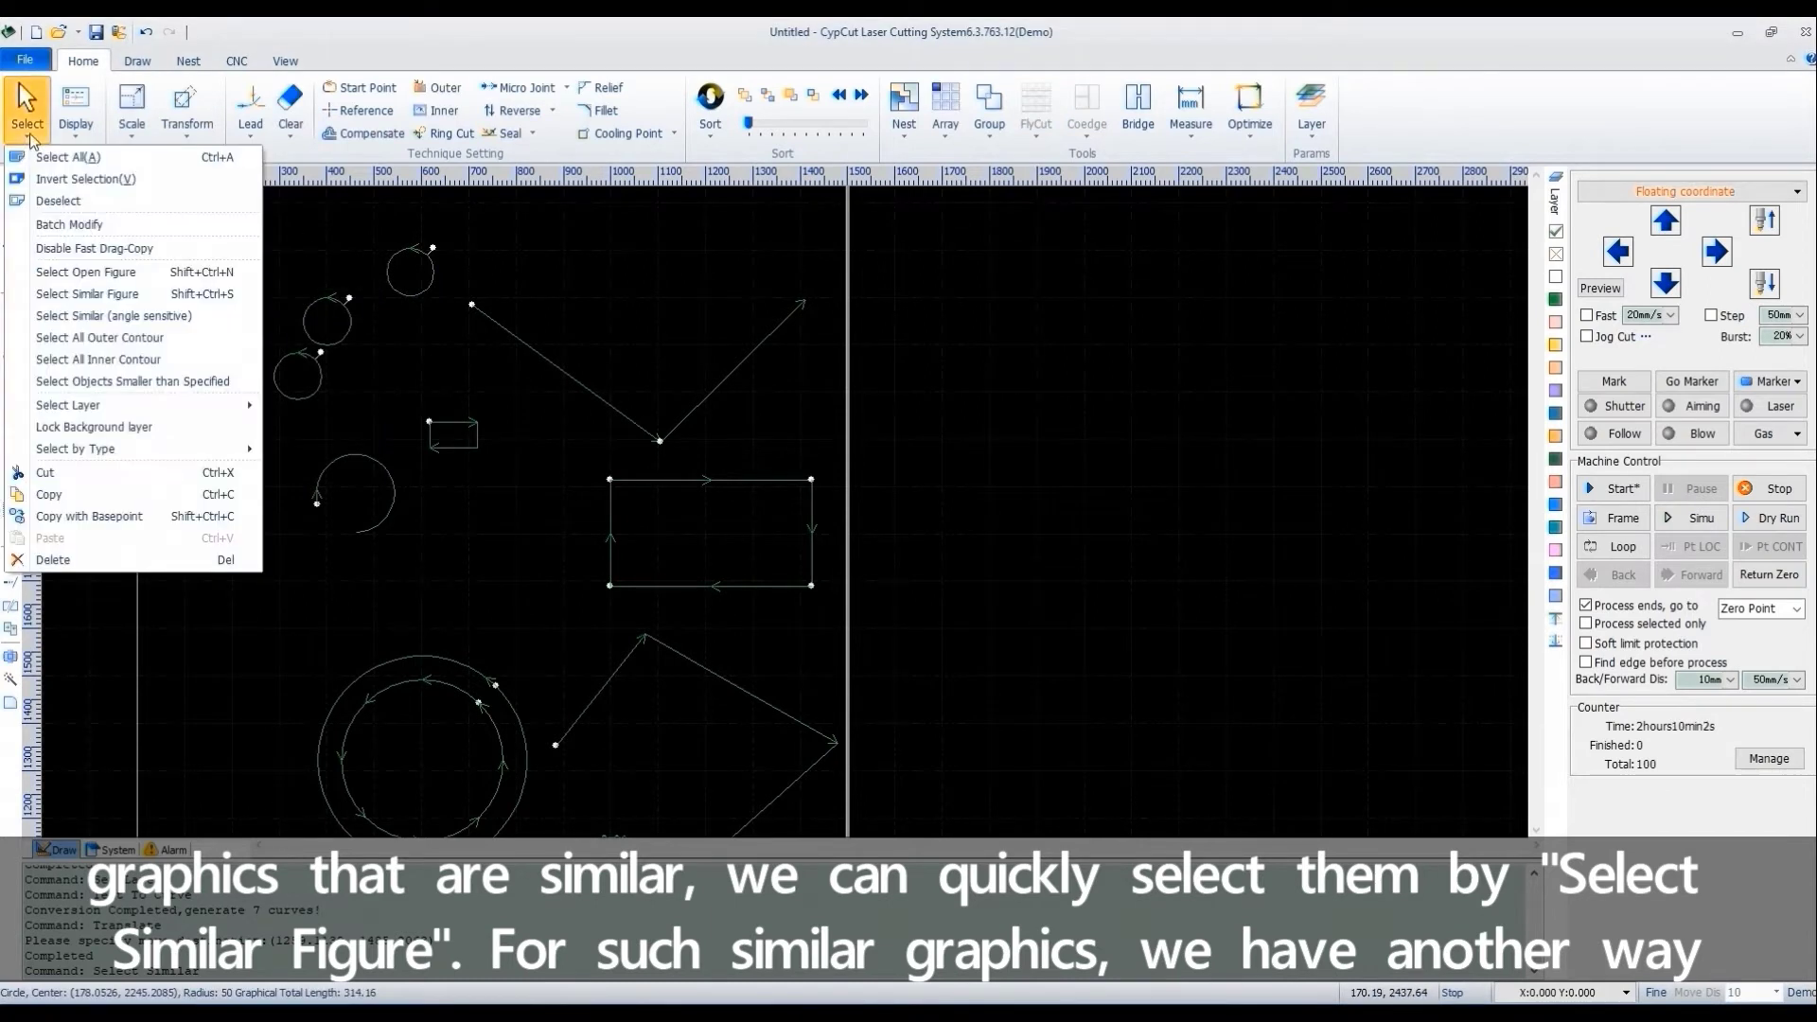
- In Batch Modify, give the sample circle a lead-in at 120° and pass the lead check
{"action": "left_click", "coordinate": [93, 227]}
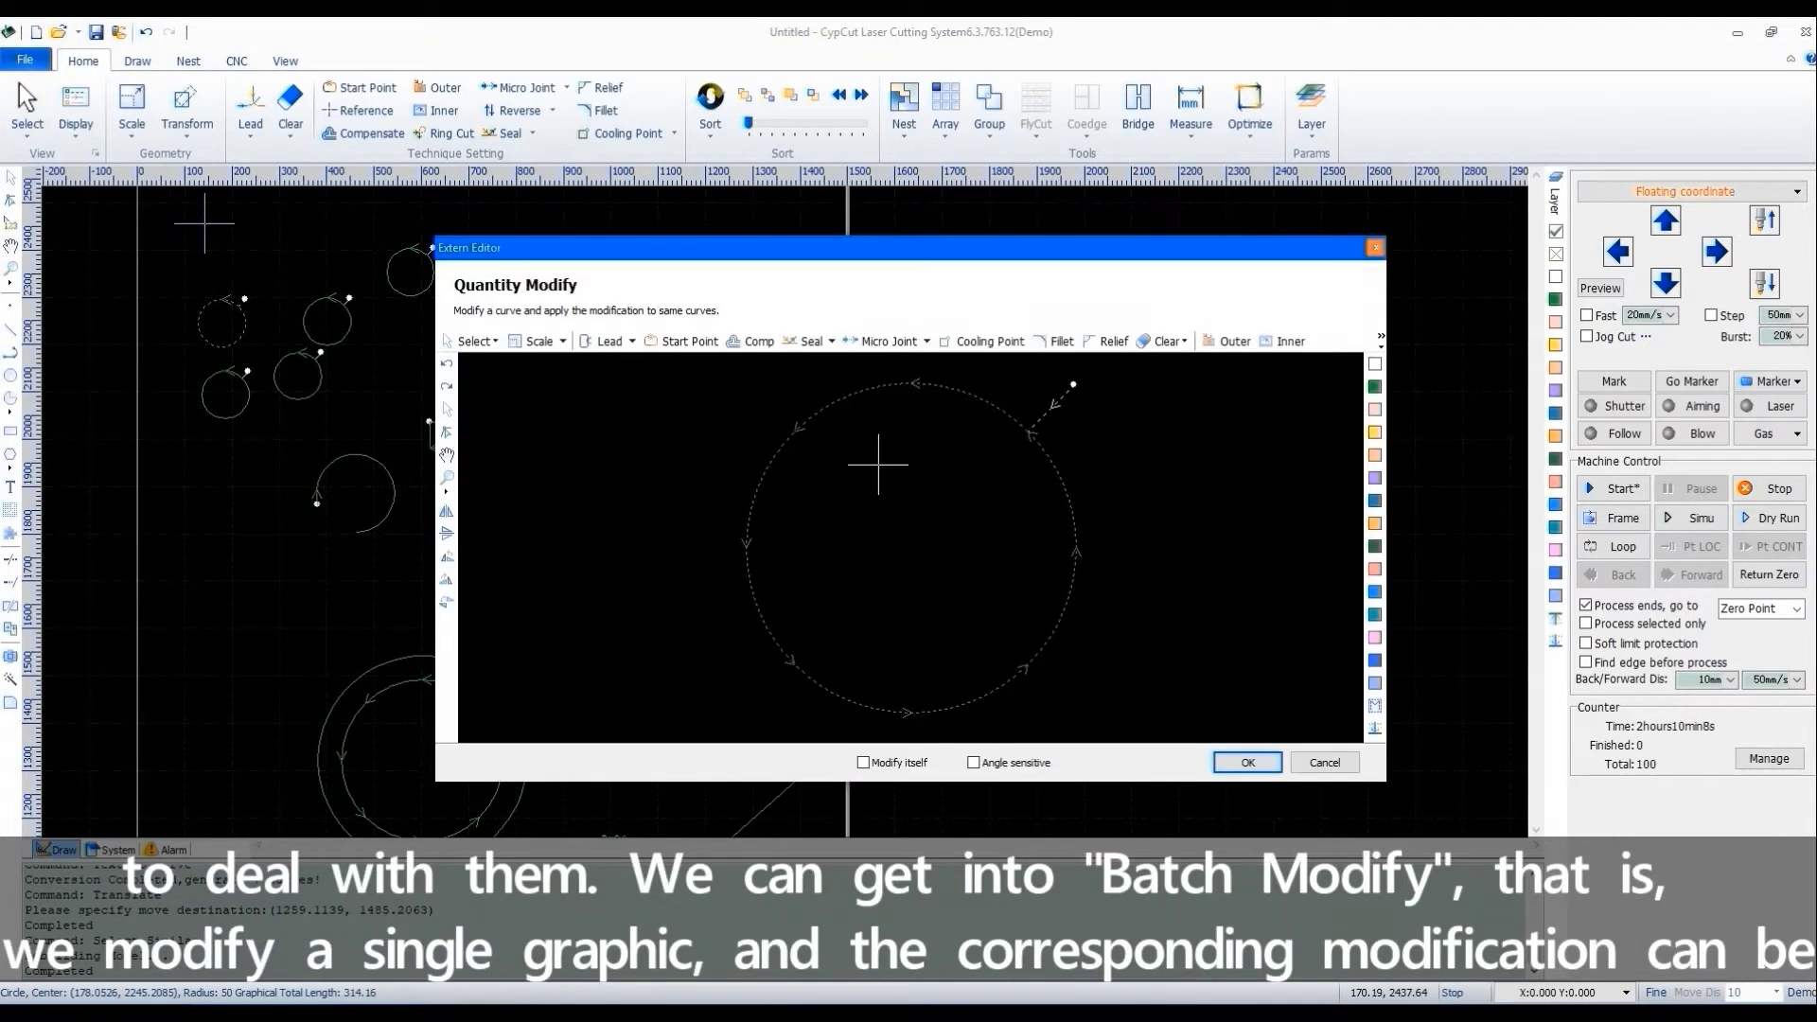
{"action": "left_click", "coordinate": [631, 342]}
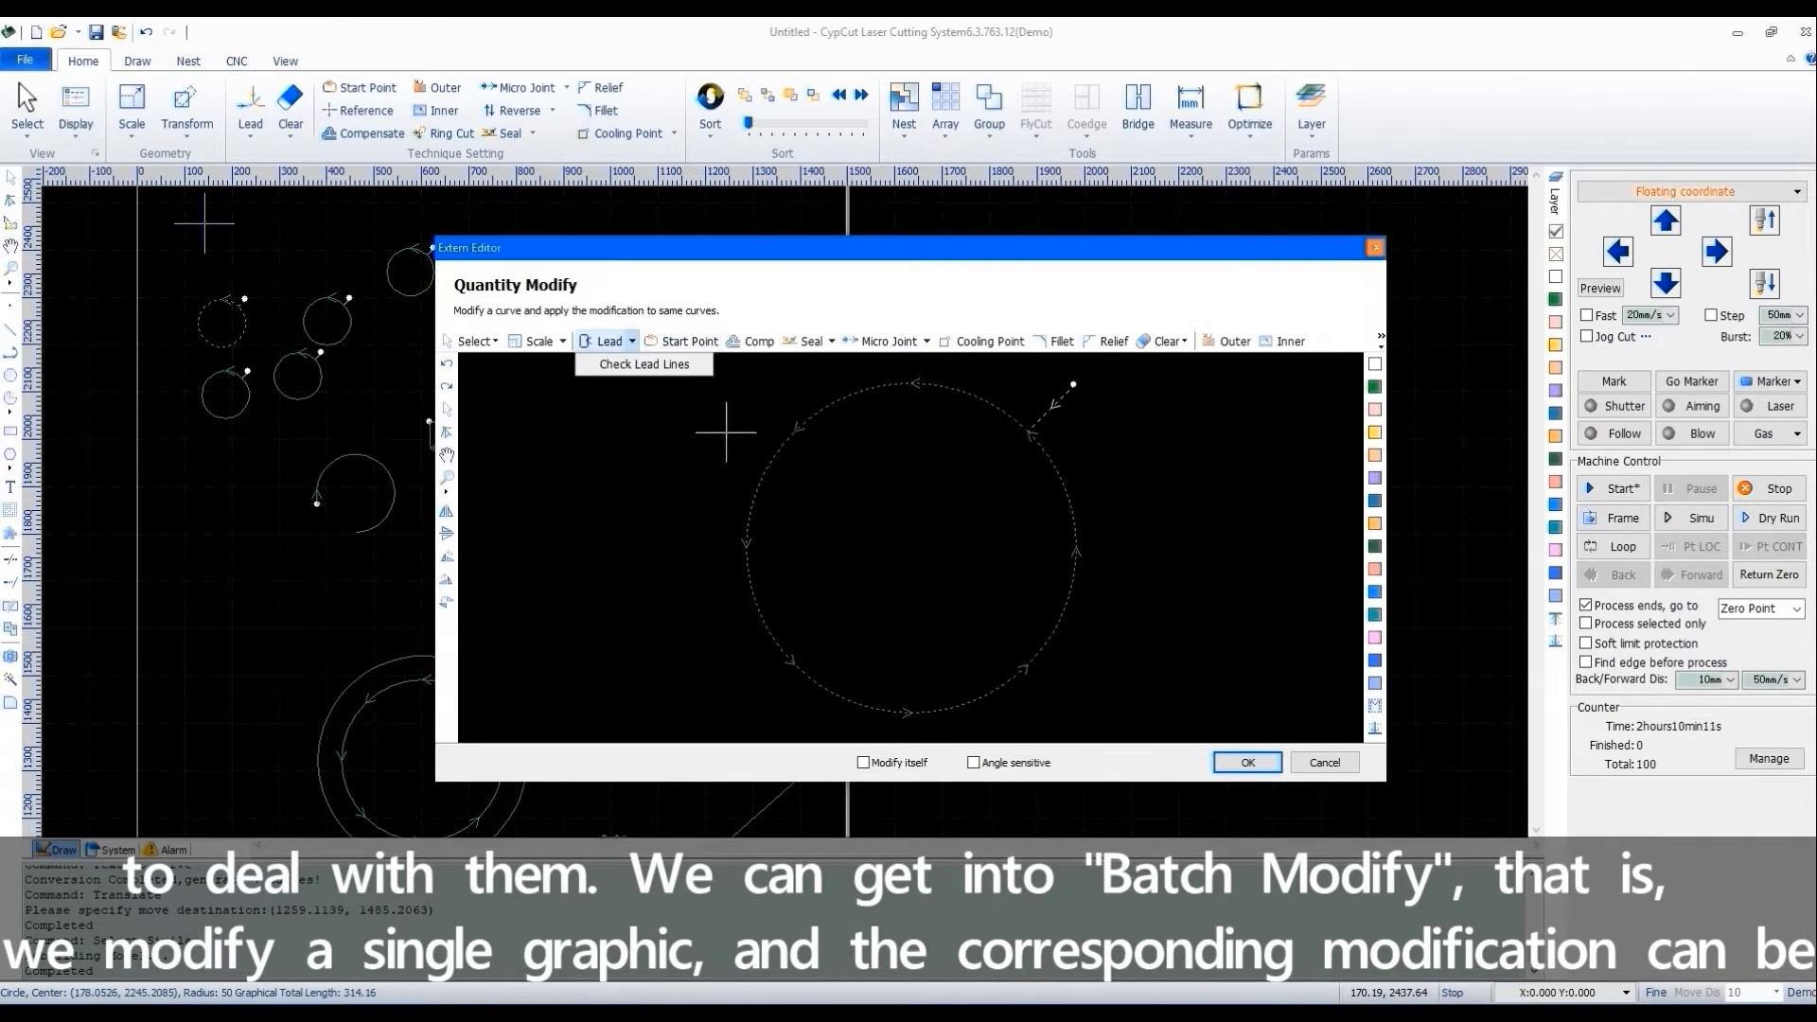
{"action": "left_click", "coordinate": [653, 362]}
{"action": "left_click", "coordinate": [867, 355]}
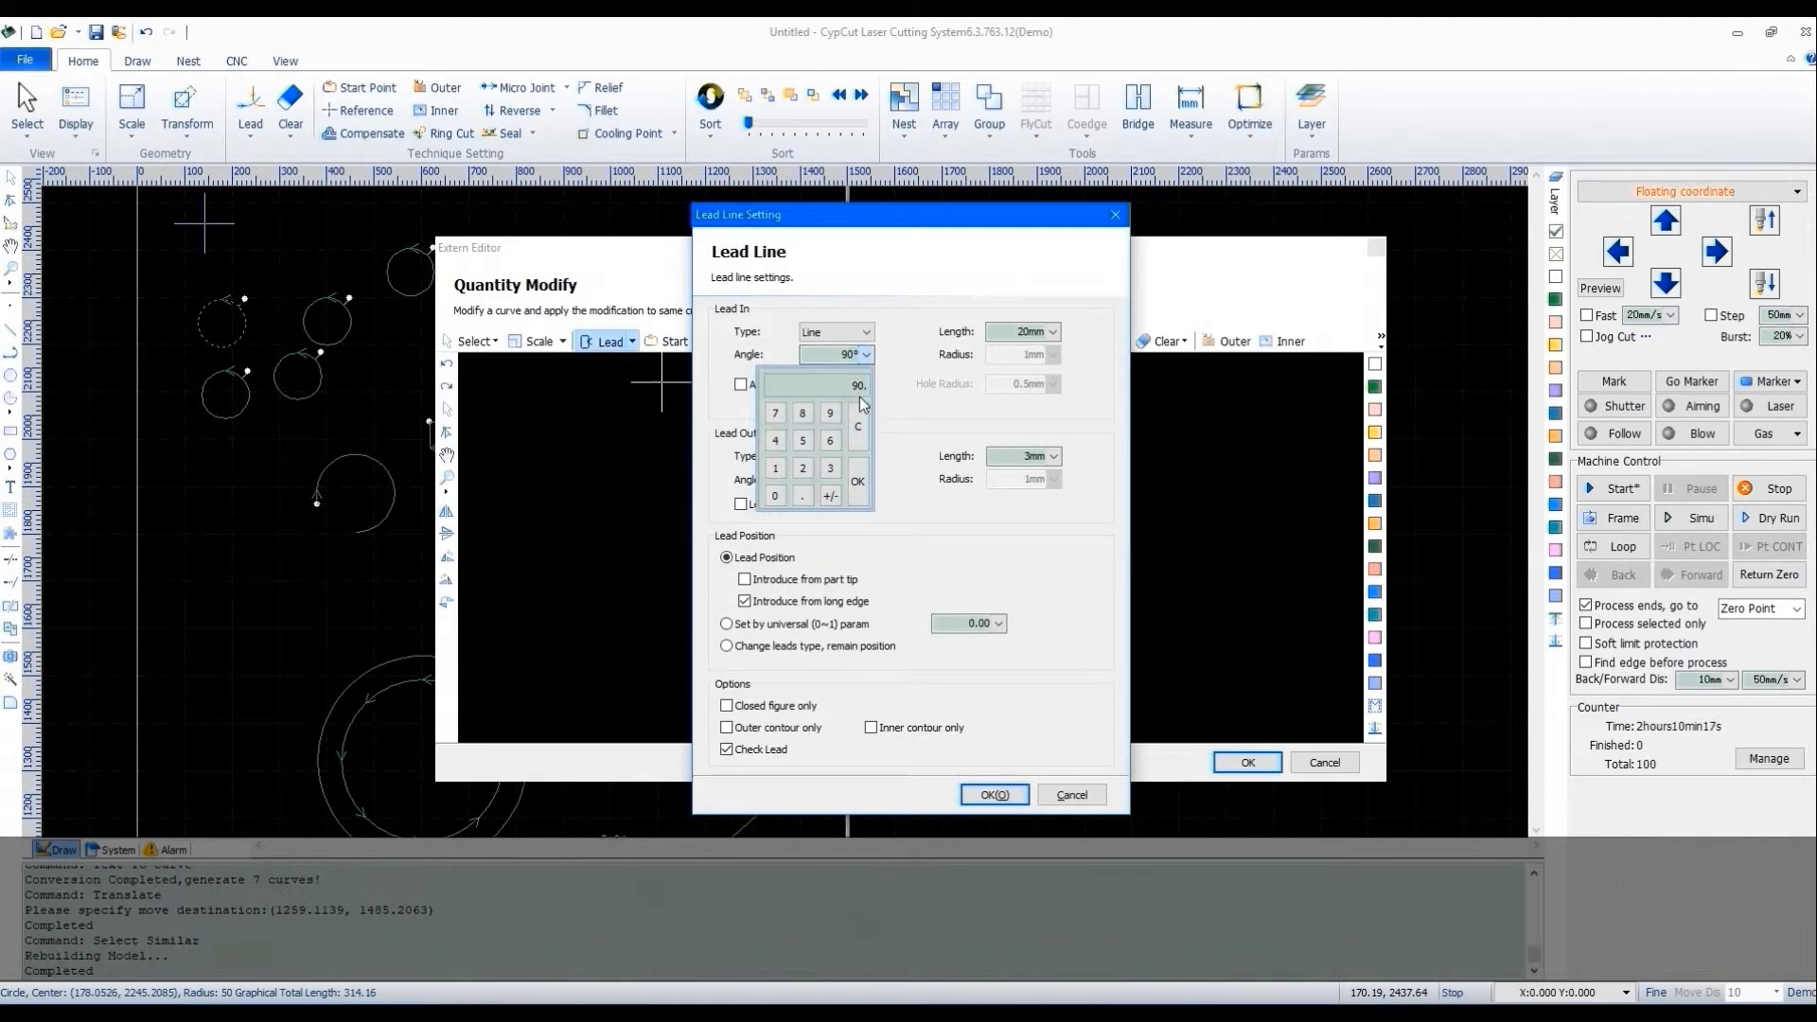
{"action": "left_click", "coordinate": [775, 467]}
{"action": "left_click", "coordinate": [802, 467]}
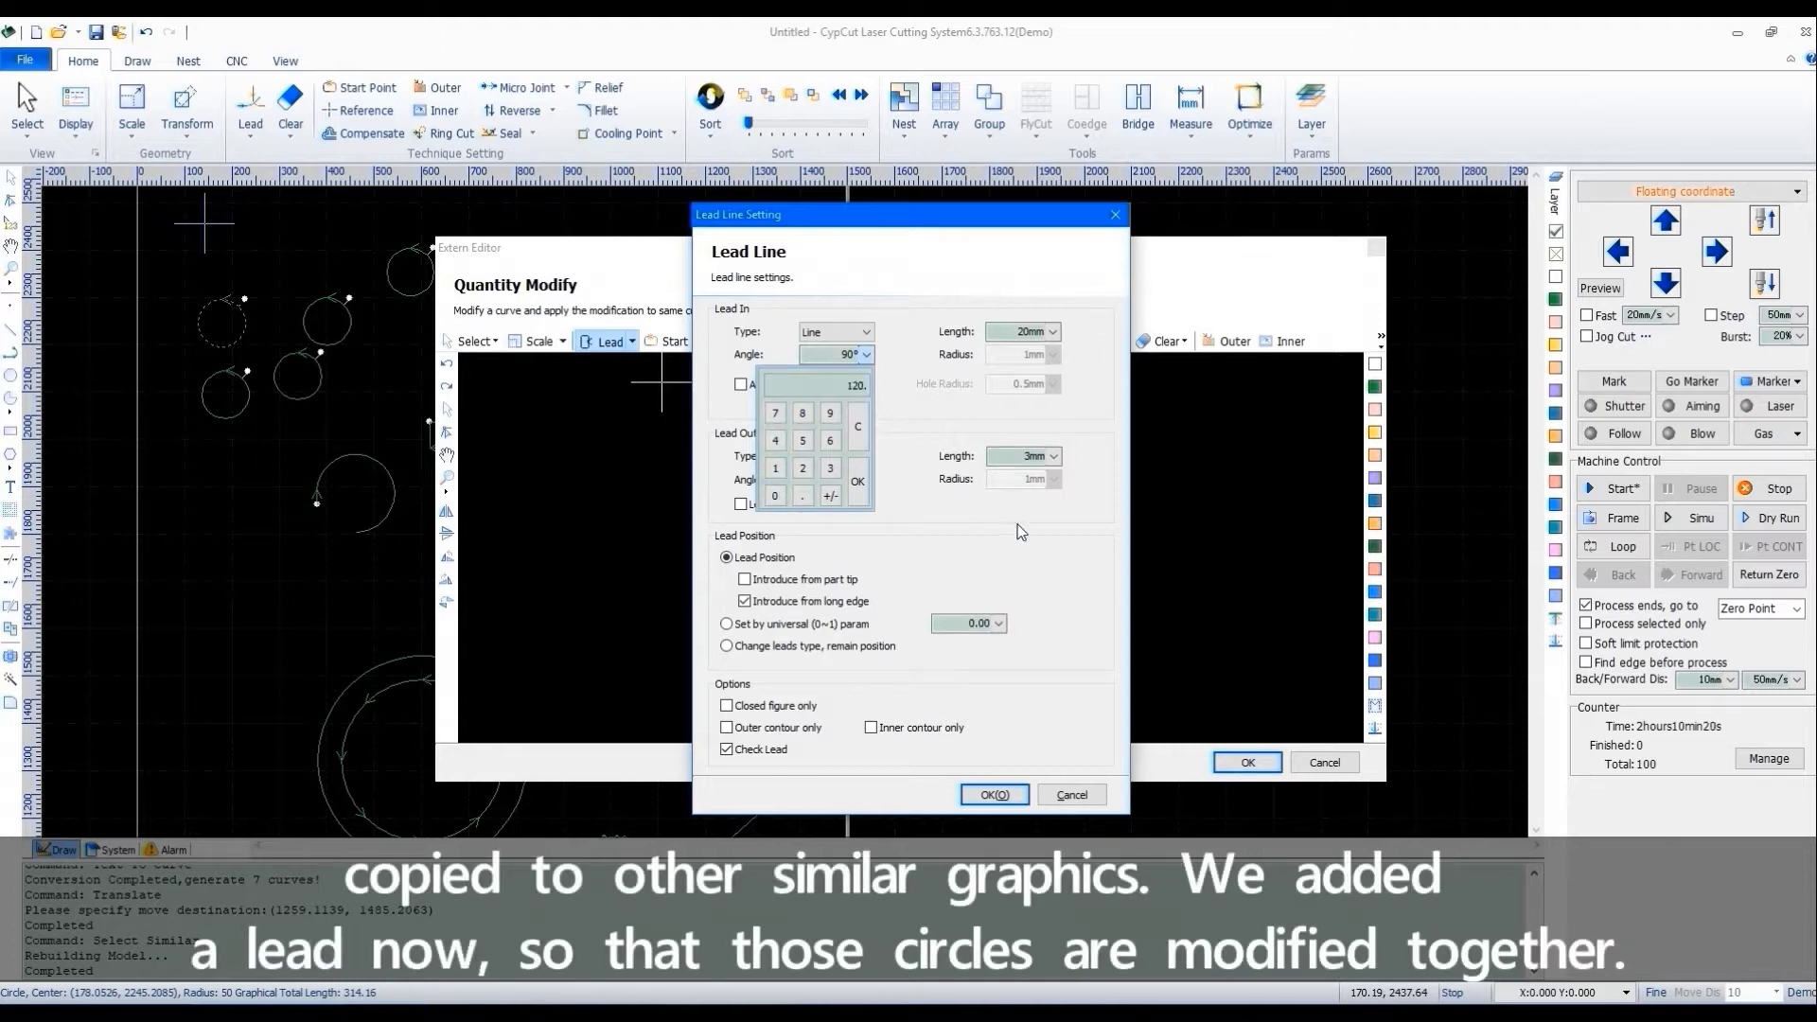
{"action": "left_click", "coordinate": [858, 481]}
{"action": "left_click", "coordinate": [994, 794]}
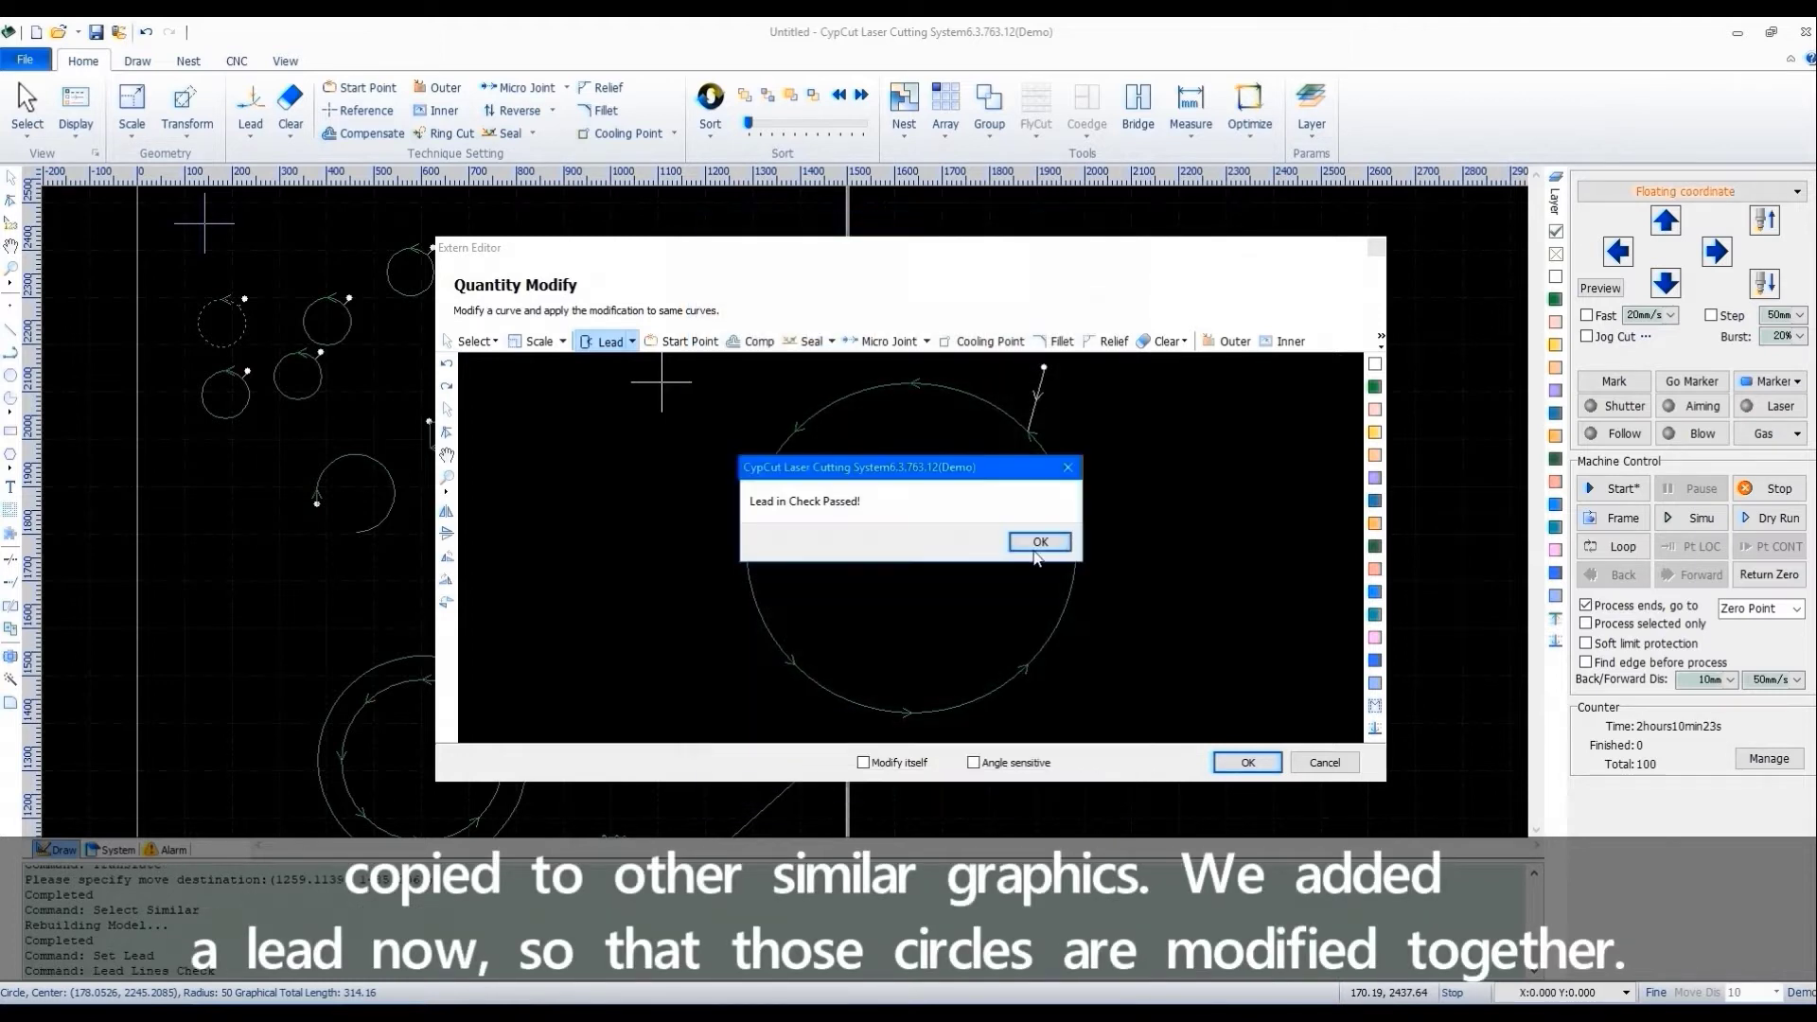
{"action": "left_click", "coordinate": [1033, 539]}
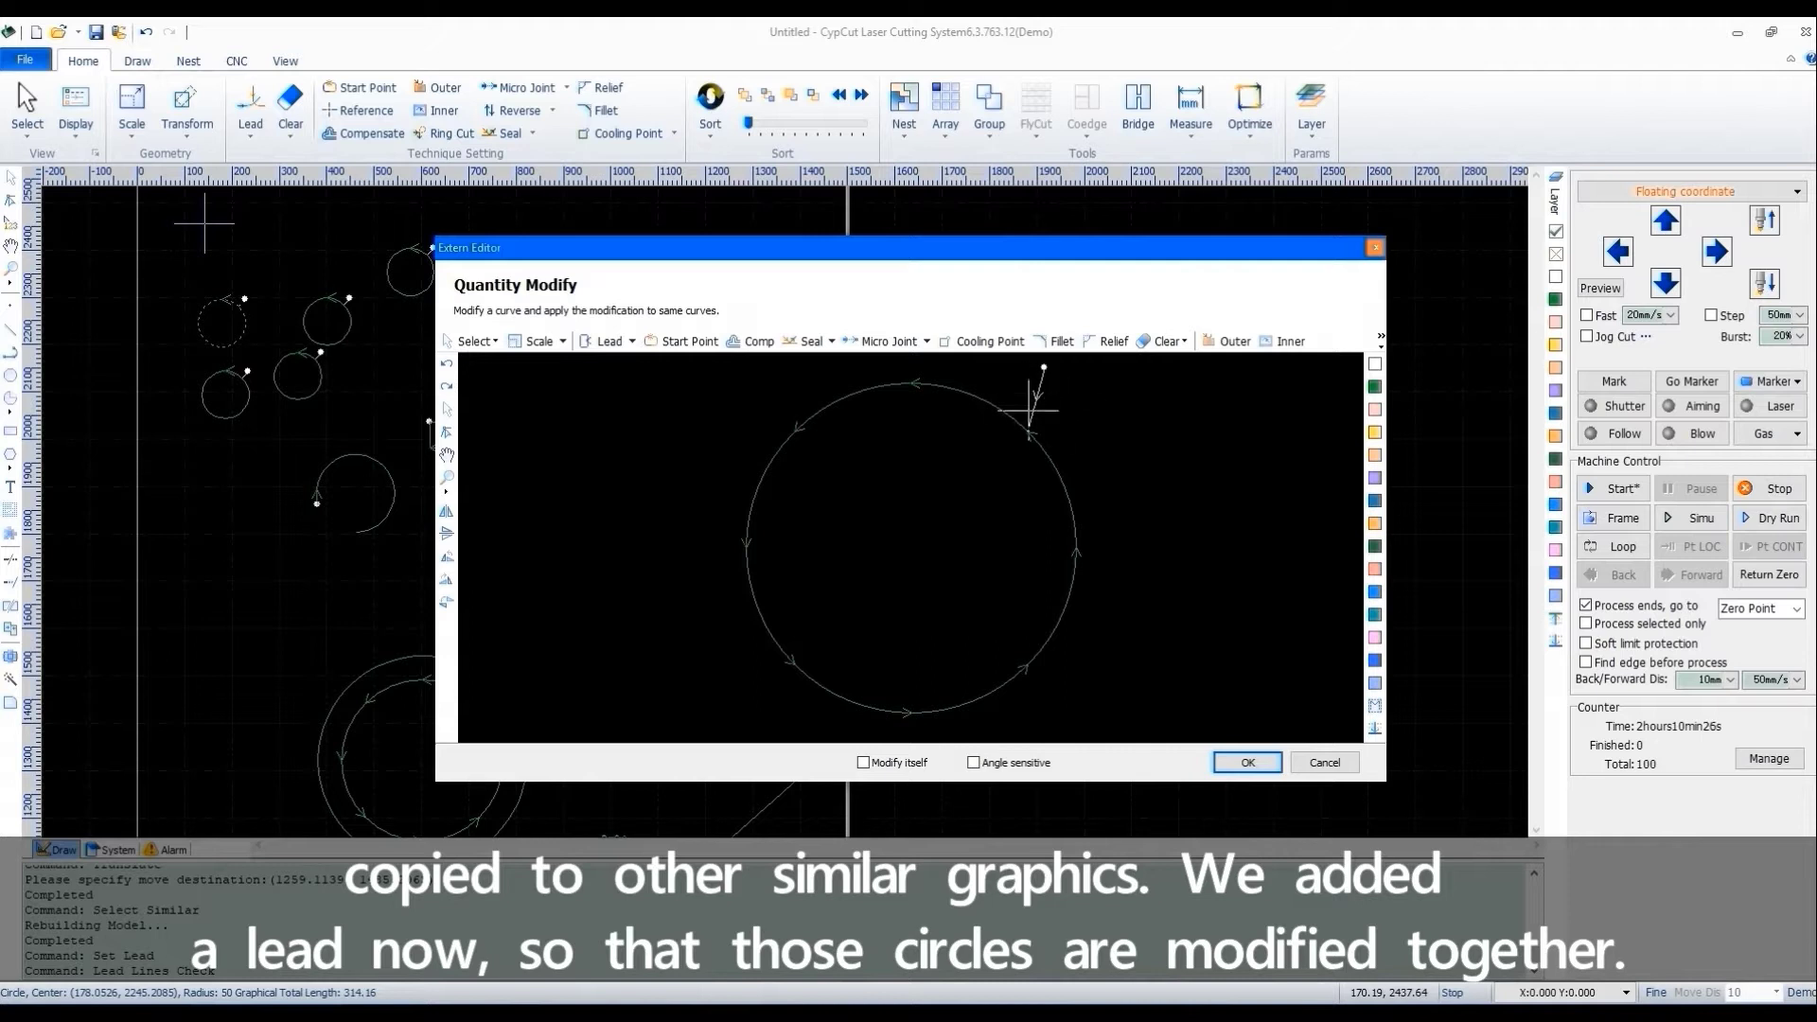
- Apply the 120° lead-in to all five similar small circles
{"action": "left_click", "coordinate": [1247, 762]}
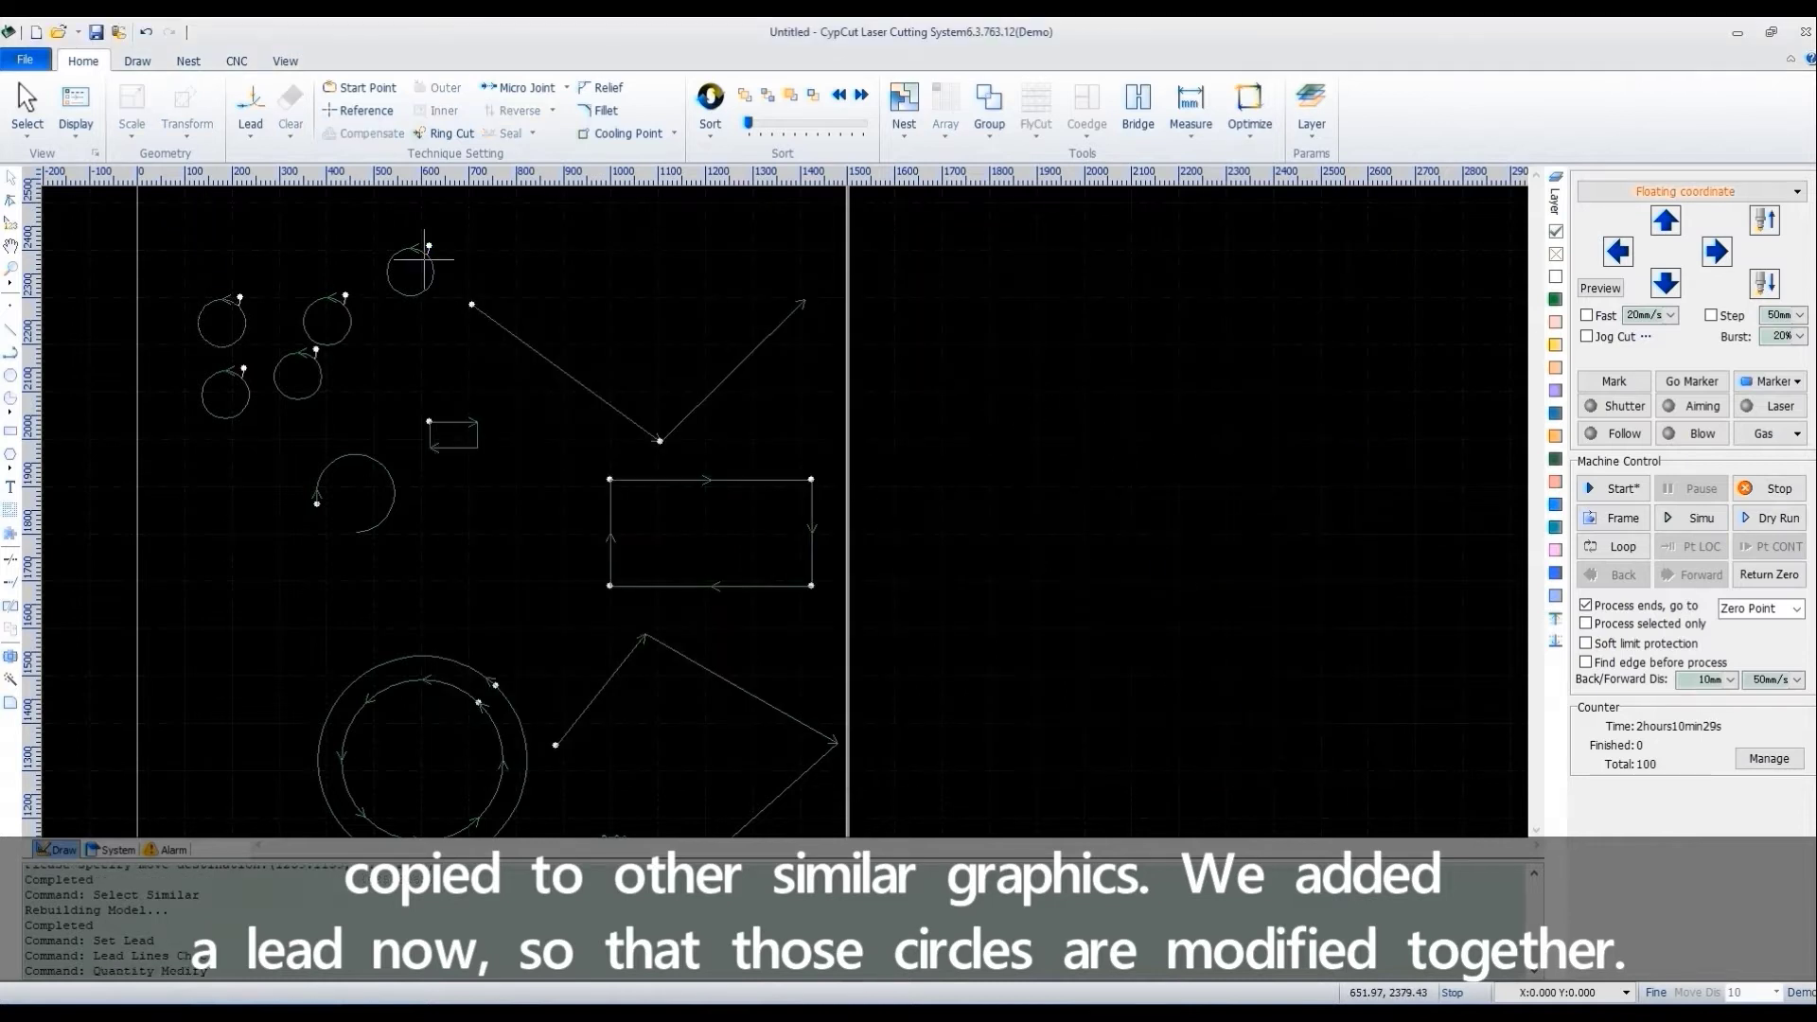
{"action": "scroll", "coordinate": [304, 264], "scroll_direction": "up", "scroll_amount": 2}
{"action": "scroll", "coordinate": [435, 406], "scroll_direction": "down", "scroll_amount": 2}
{"action": "scroll", "coordinate": [385, 365], "scroll_direction": "up", "scroll_amount": 2}
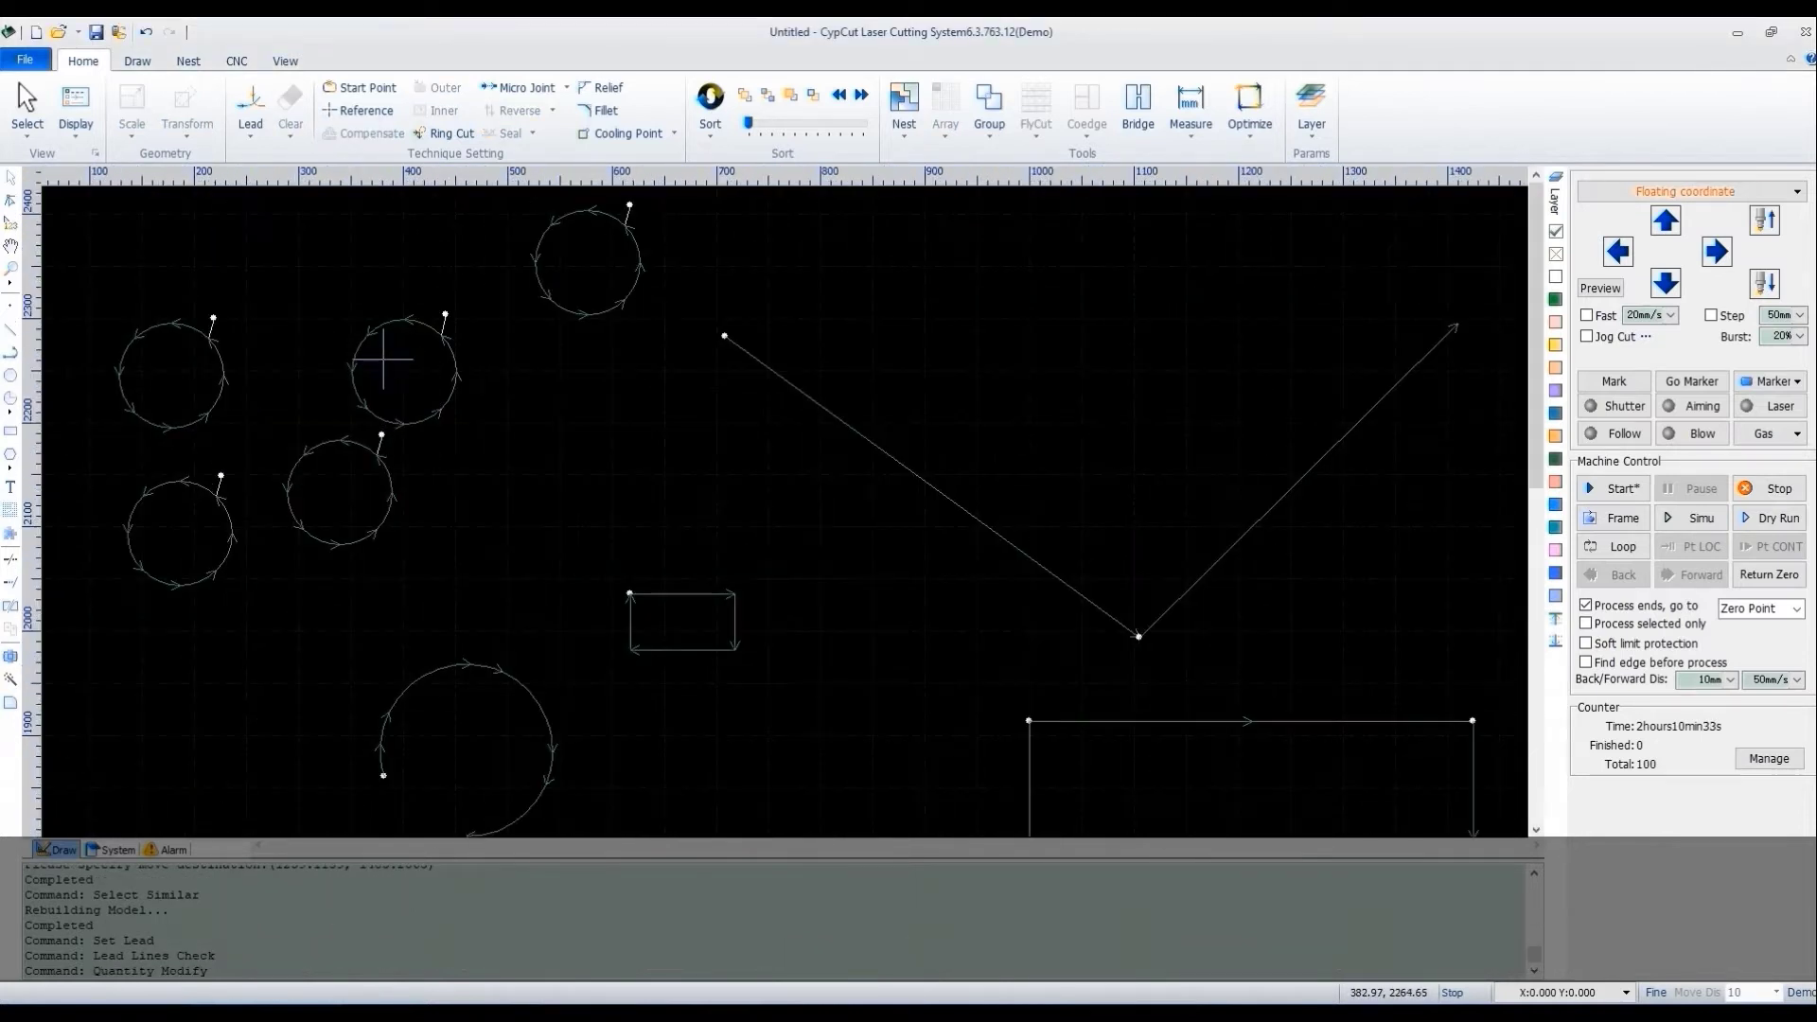
- Select the open figures again, then select all inner contours
{"action": "left_click", "coordinate": [27, 137]}
{"action": "left_click", "coordinate": [114, 332]}
{"action": "scroll", "coordinate": [1012, 480], "scroll_direction": "down", "scroll_amount": 3}
{"action": "scroll", "coordinate": [698, 629], "scroll_direction": "up", "scroll_amount": 2}
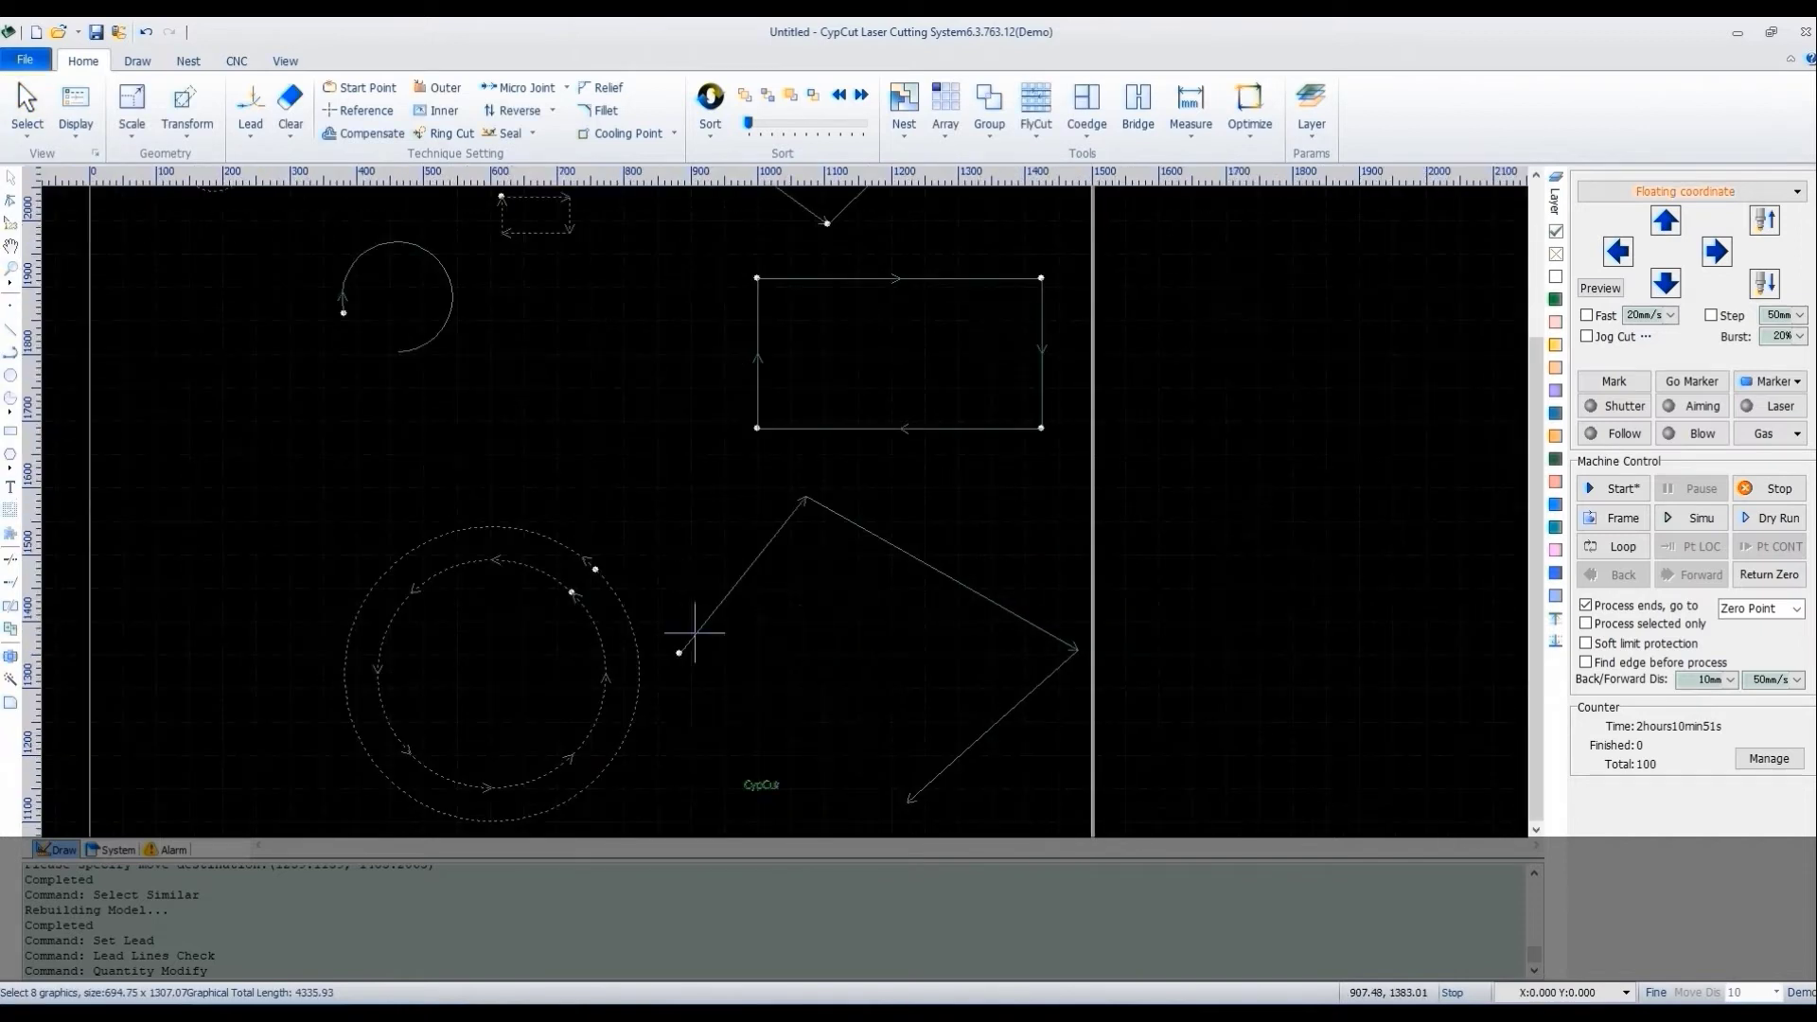
{"action": "scroll", "coordinate": [637, 486], "scroll_direction": "down", "scroll_amount": 2}
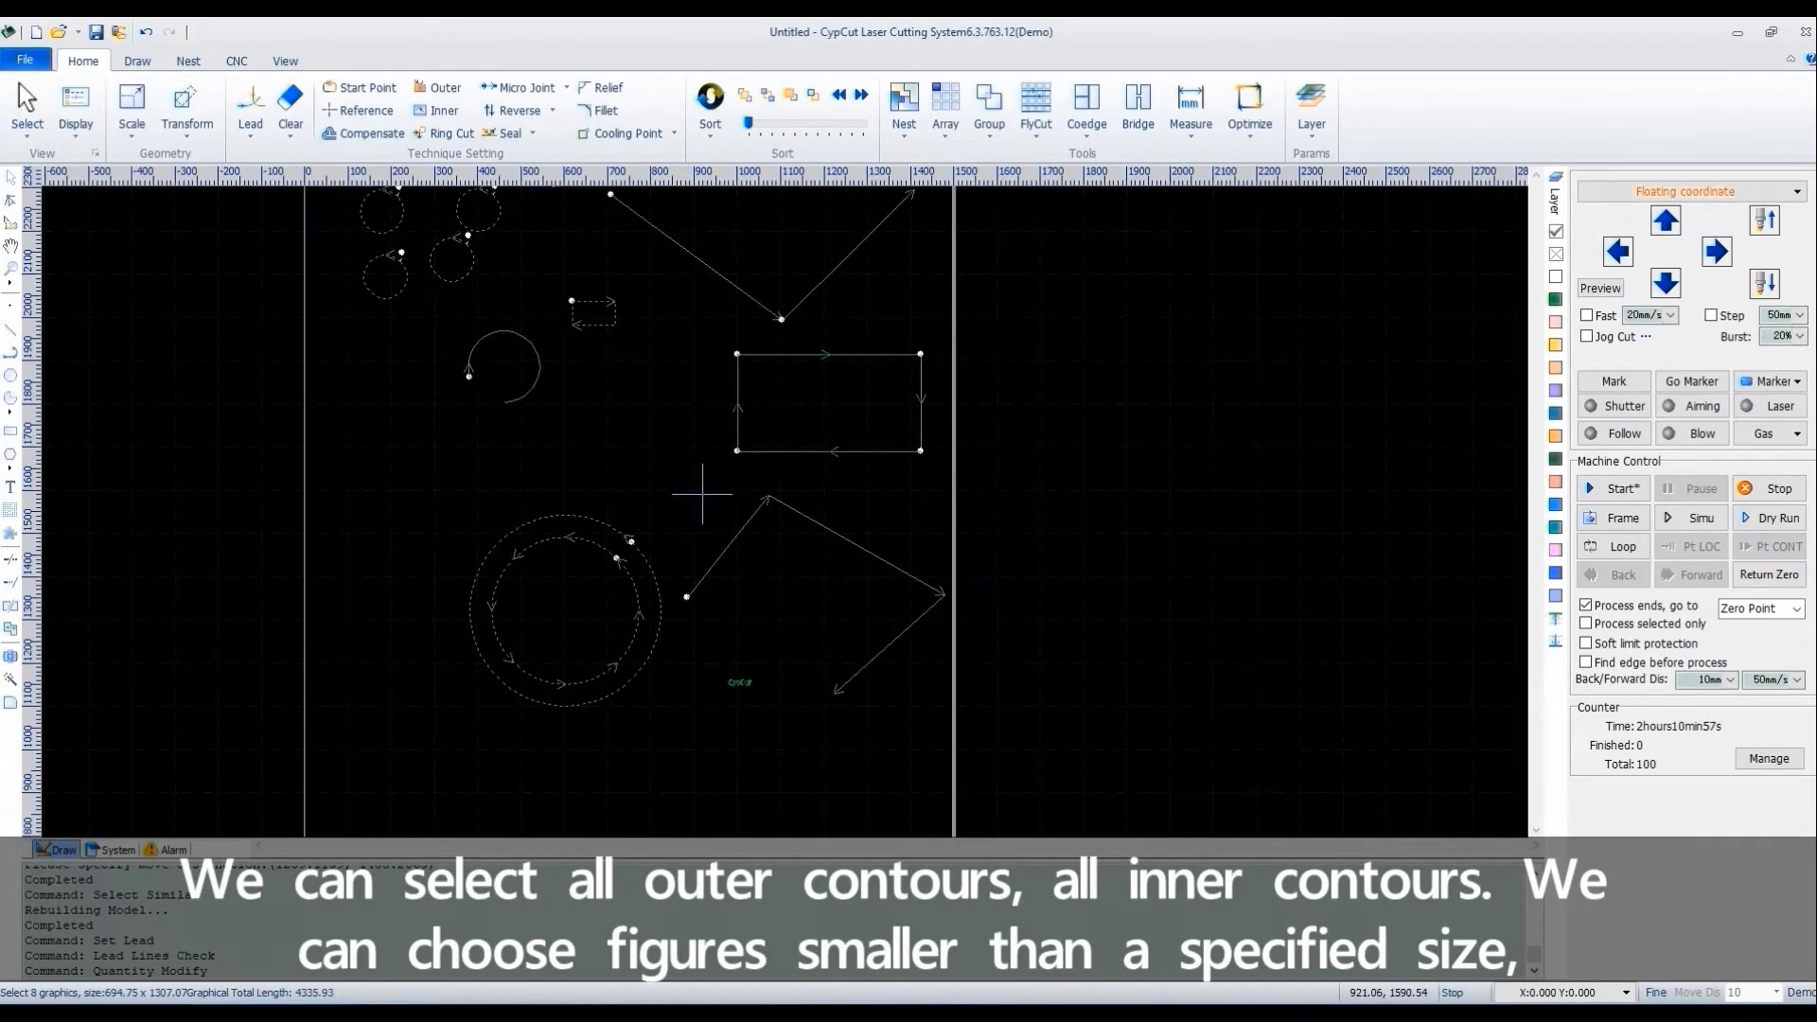
{"action": "left_click", "coordinate": [26, 137]}
{"action": "left_click", "coordinate": [104, 356]}
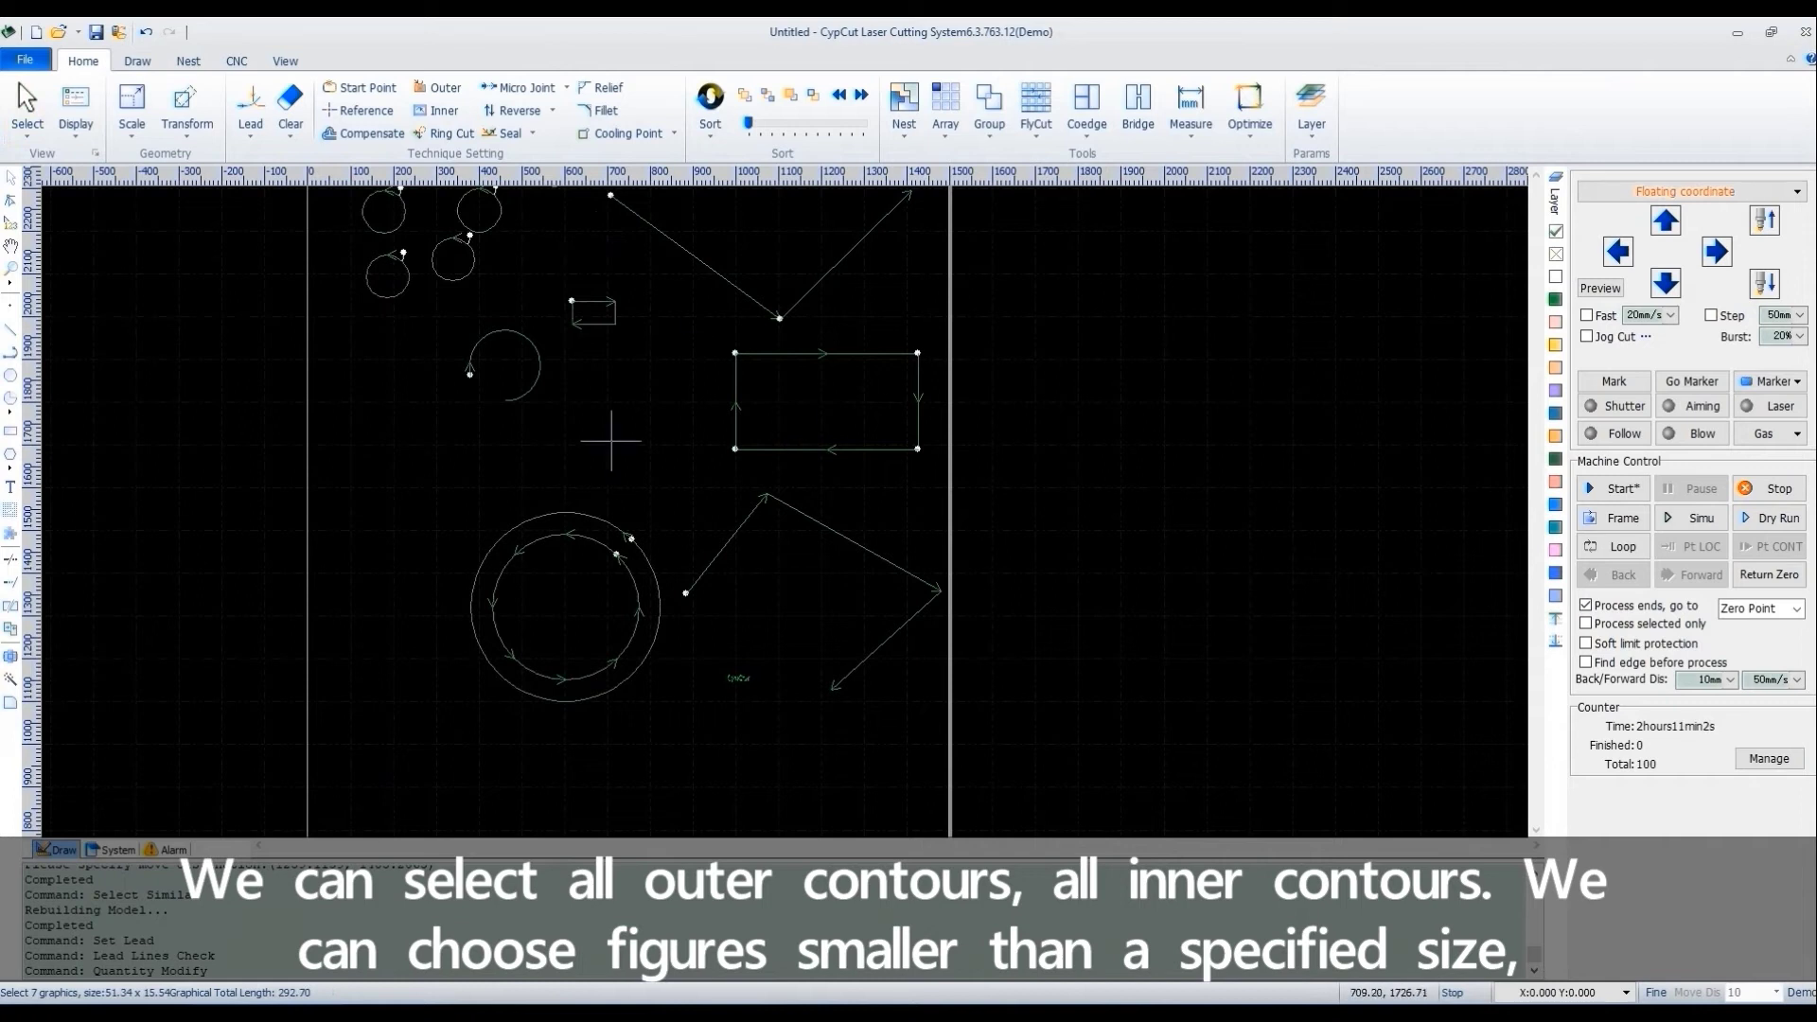
- Select all figures smaller than 100, then pick only the small rectangle near the top
{"action": "left_click", "coordinate": [27, 137]}
{"action": "left_click", "coordinate": [106, 380]}
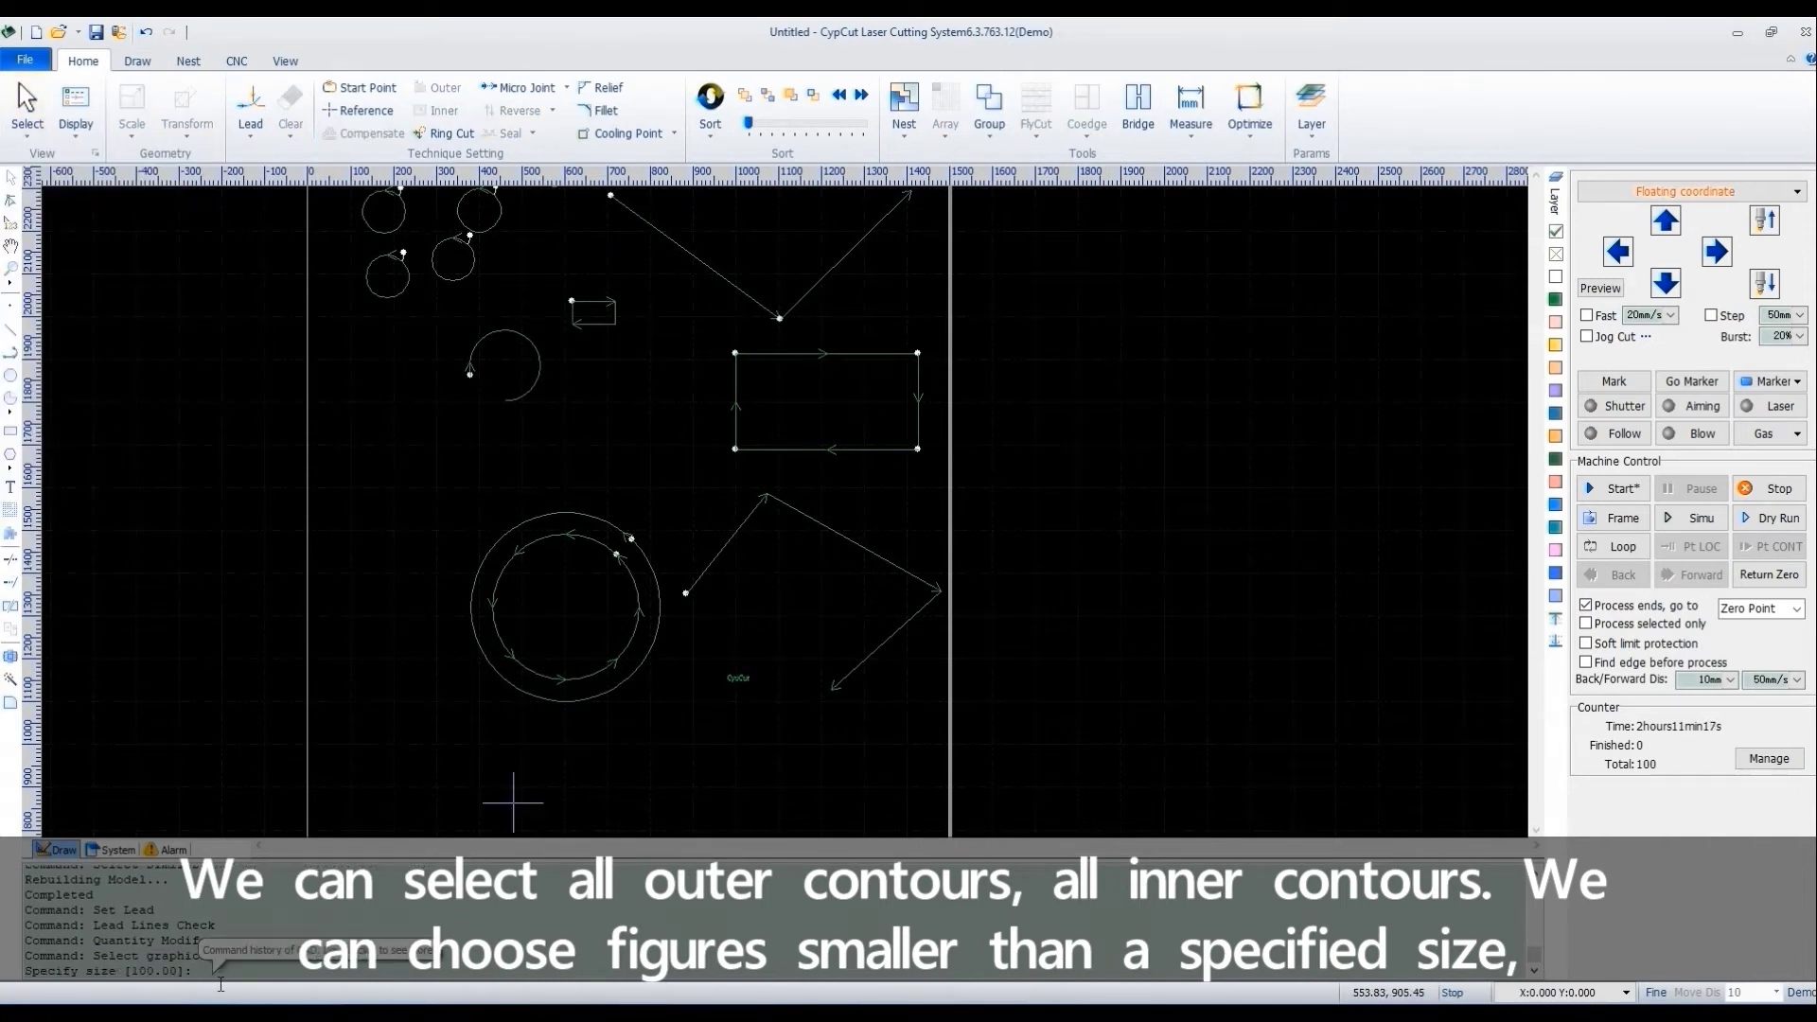
{"action": "type", "text": "100"}
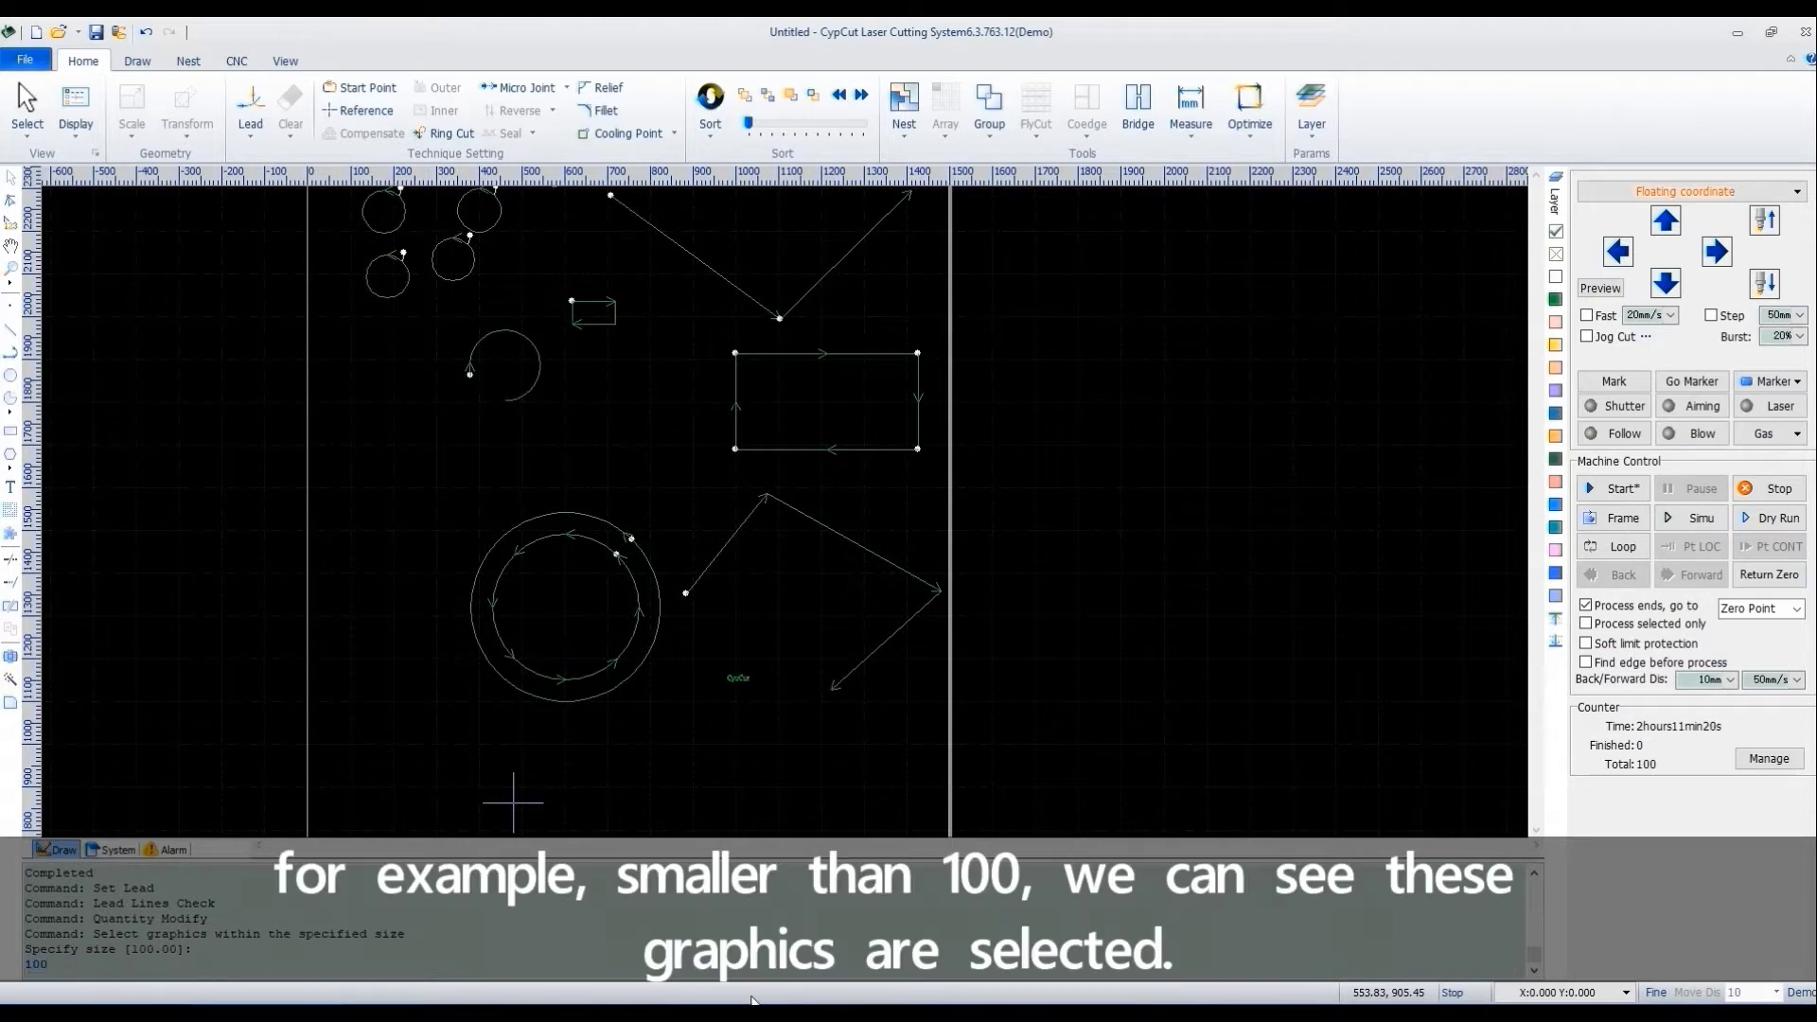
{"action": "key", "text": "Return"}
{"action": "scroll", "coordinate": [669, 232], "scroll_direction": "up", "scroll_amount": 5}
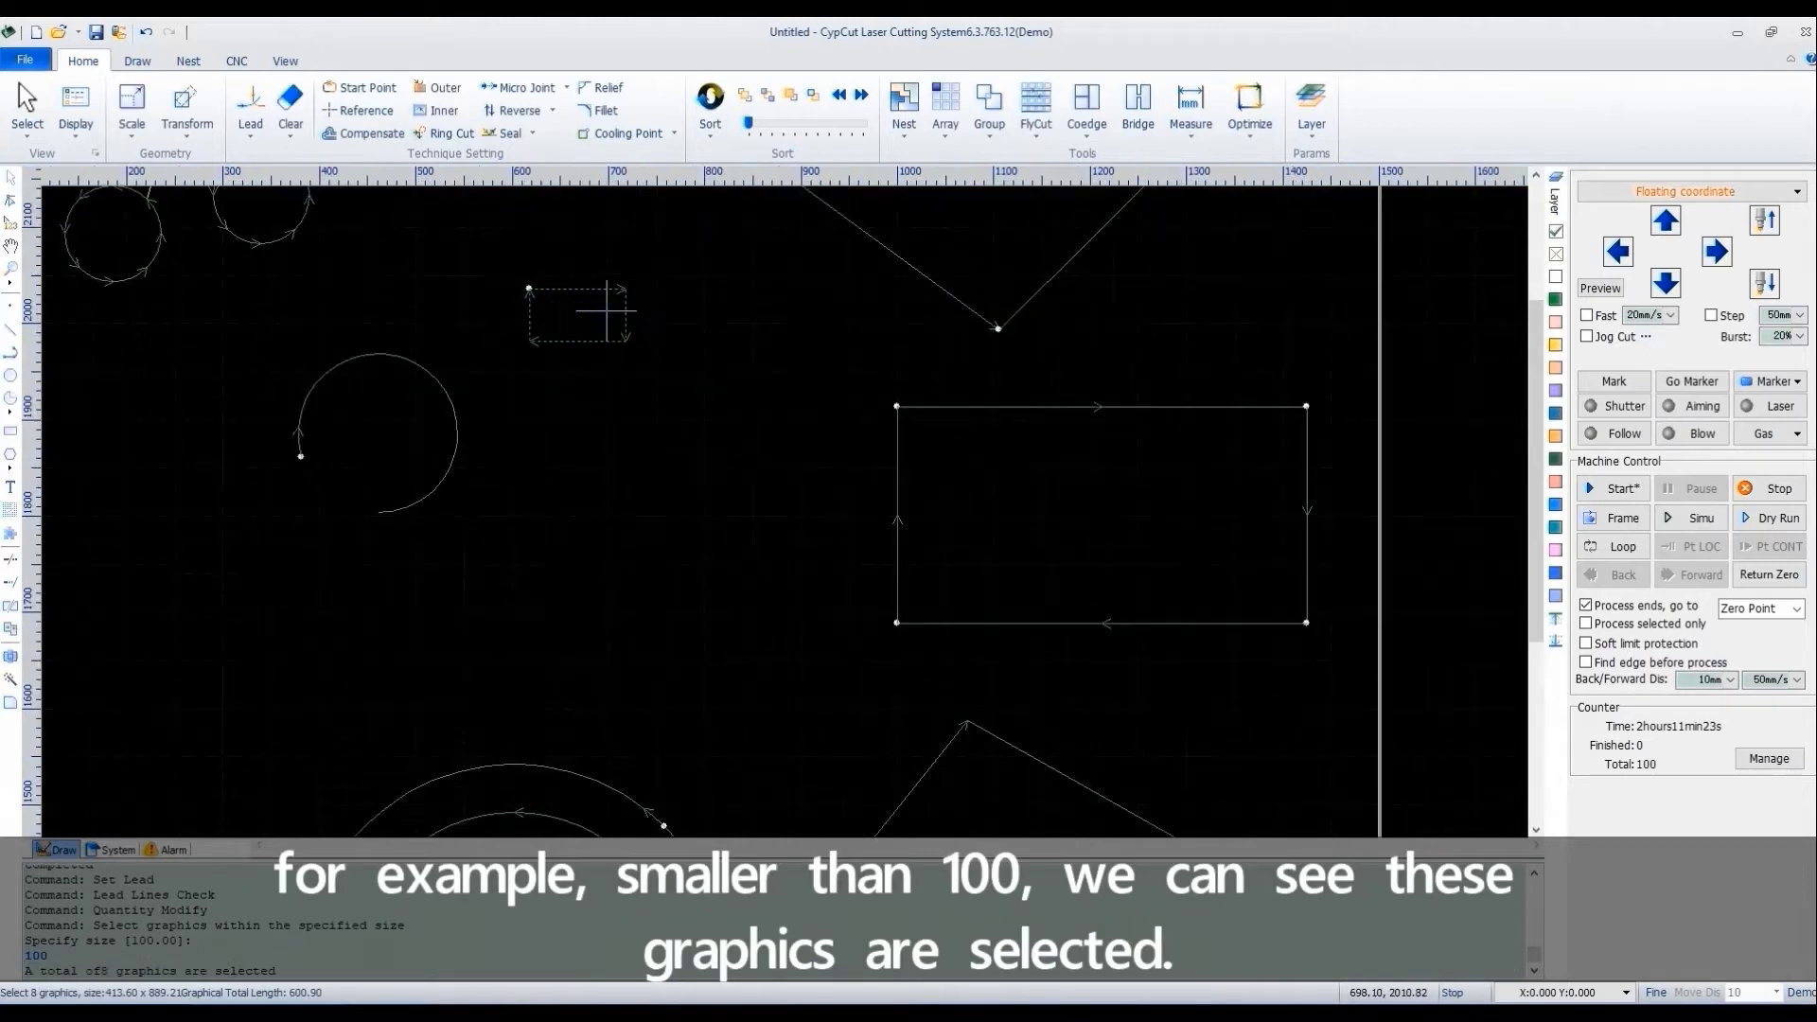
{"action": "scroll", "coordinate": [732, 602], "scroll_direction": "down", "scroll_amount": 5}
{"action": "scroll", "coordinate": [731, 603], "scroll_direction": "up", "scroll_amount": 4}
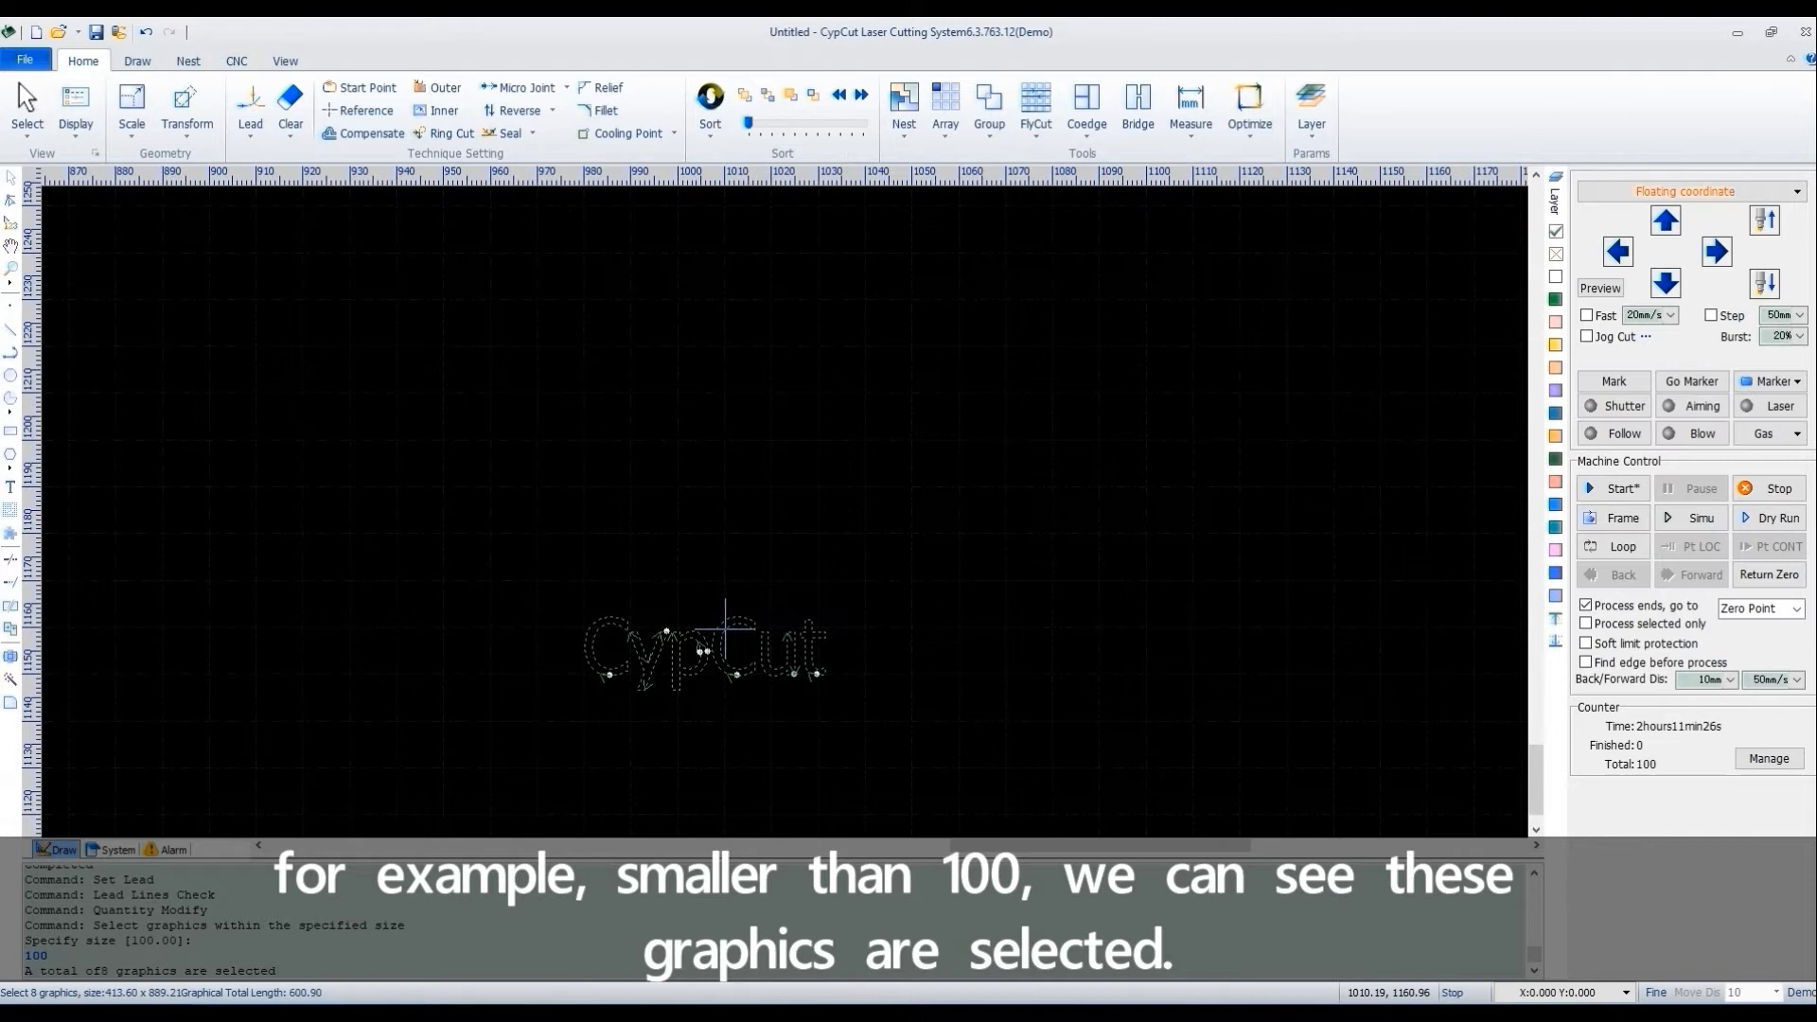
{"action": "scroll", "coordinate": [722, 629], "scroll_direction": "down", "scroll_amount": 5}
{"action": "scroll", "coordinate": [628, 294], "scroll_direction": "up", "scroll_amount": 2}
{"action": "left_click", "coordinate": [465, 316]}
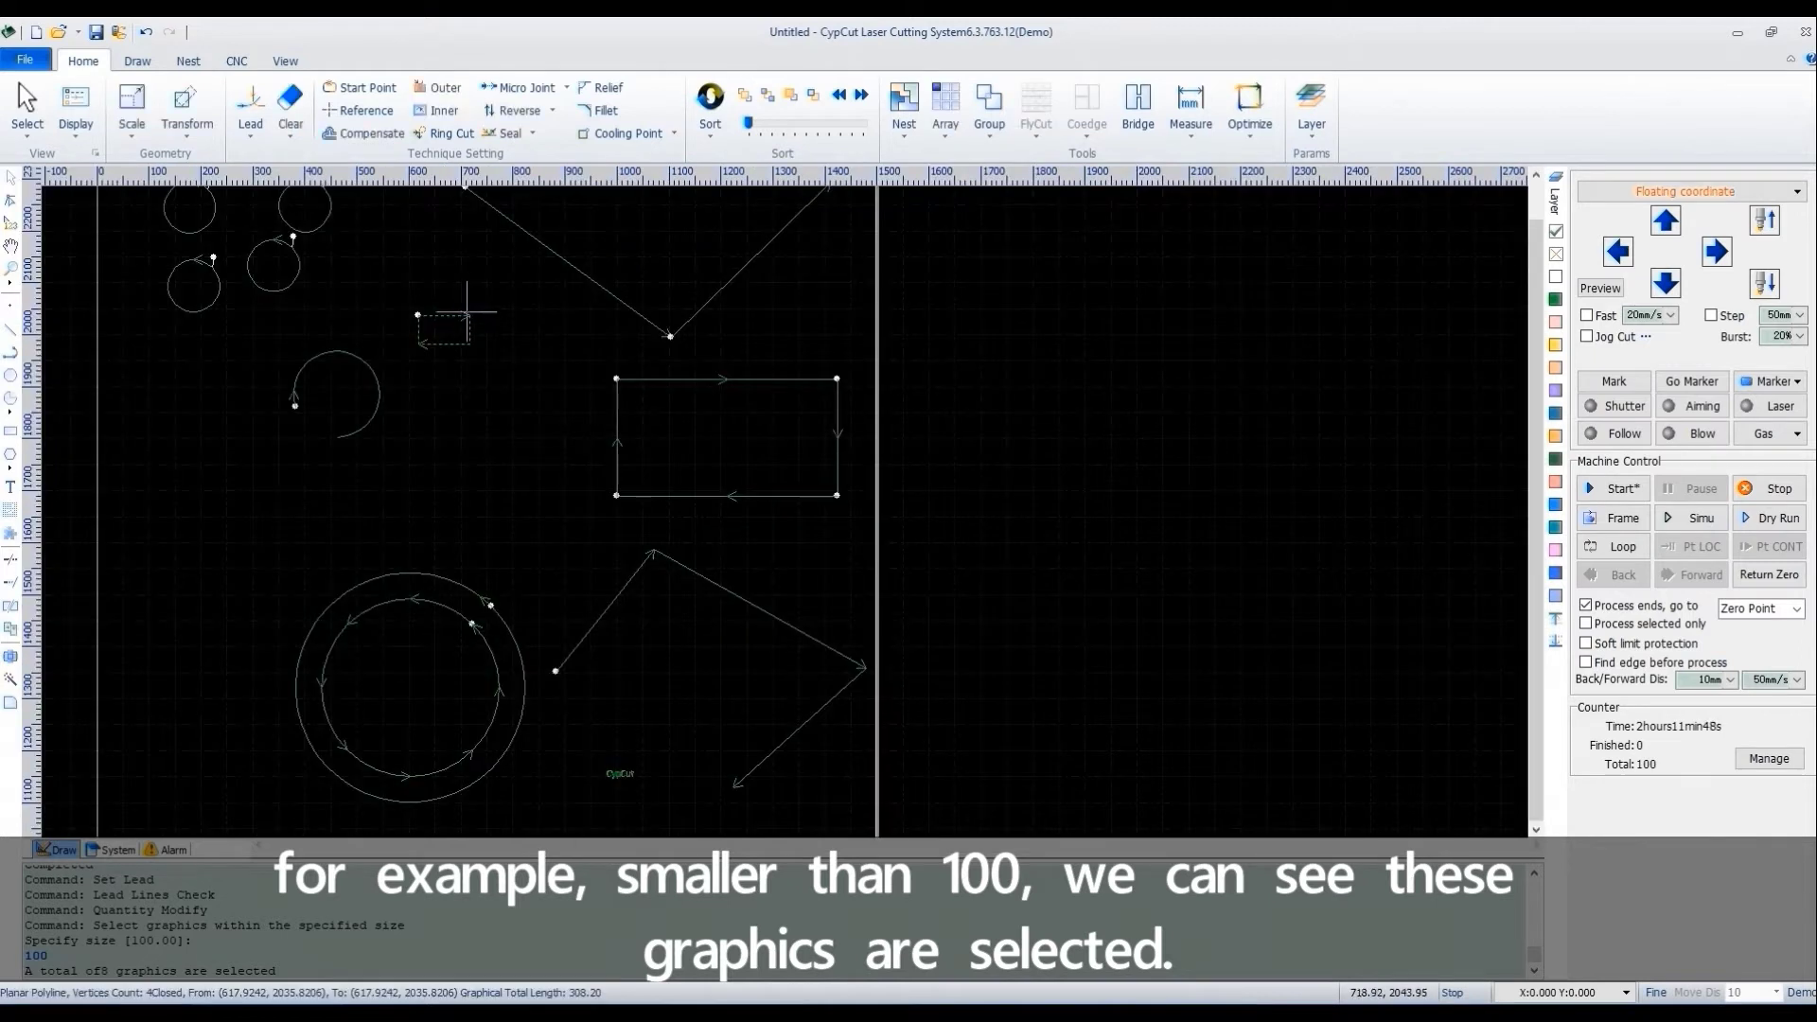
- Lock the background layer and confirm the small rectangle can no longer be box-selected
{"action": "left_click", "coordinate": [28, 133]}
{"action": "left_click", "coordinate": [469, 376]}
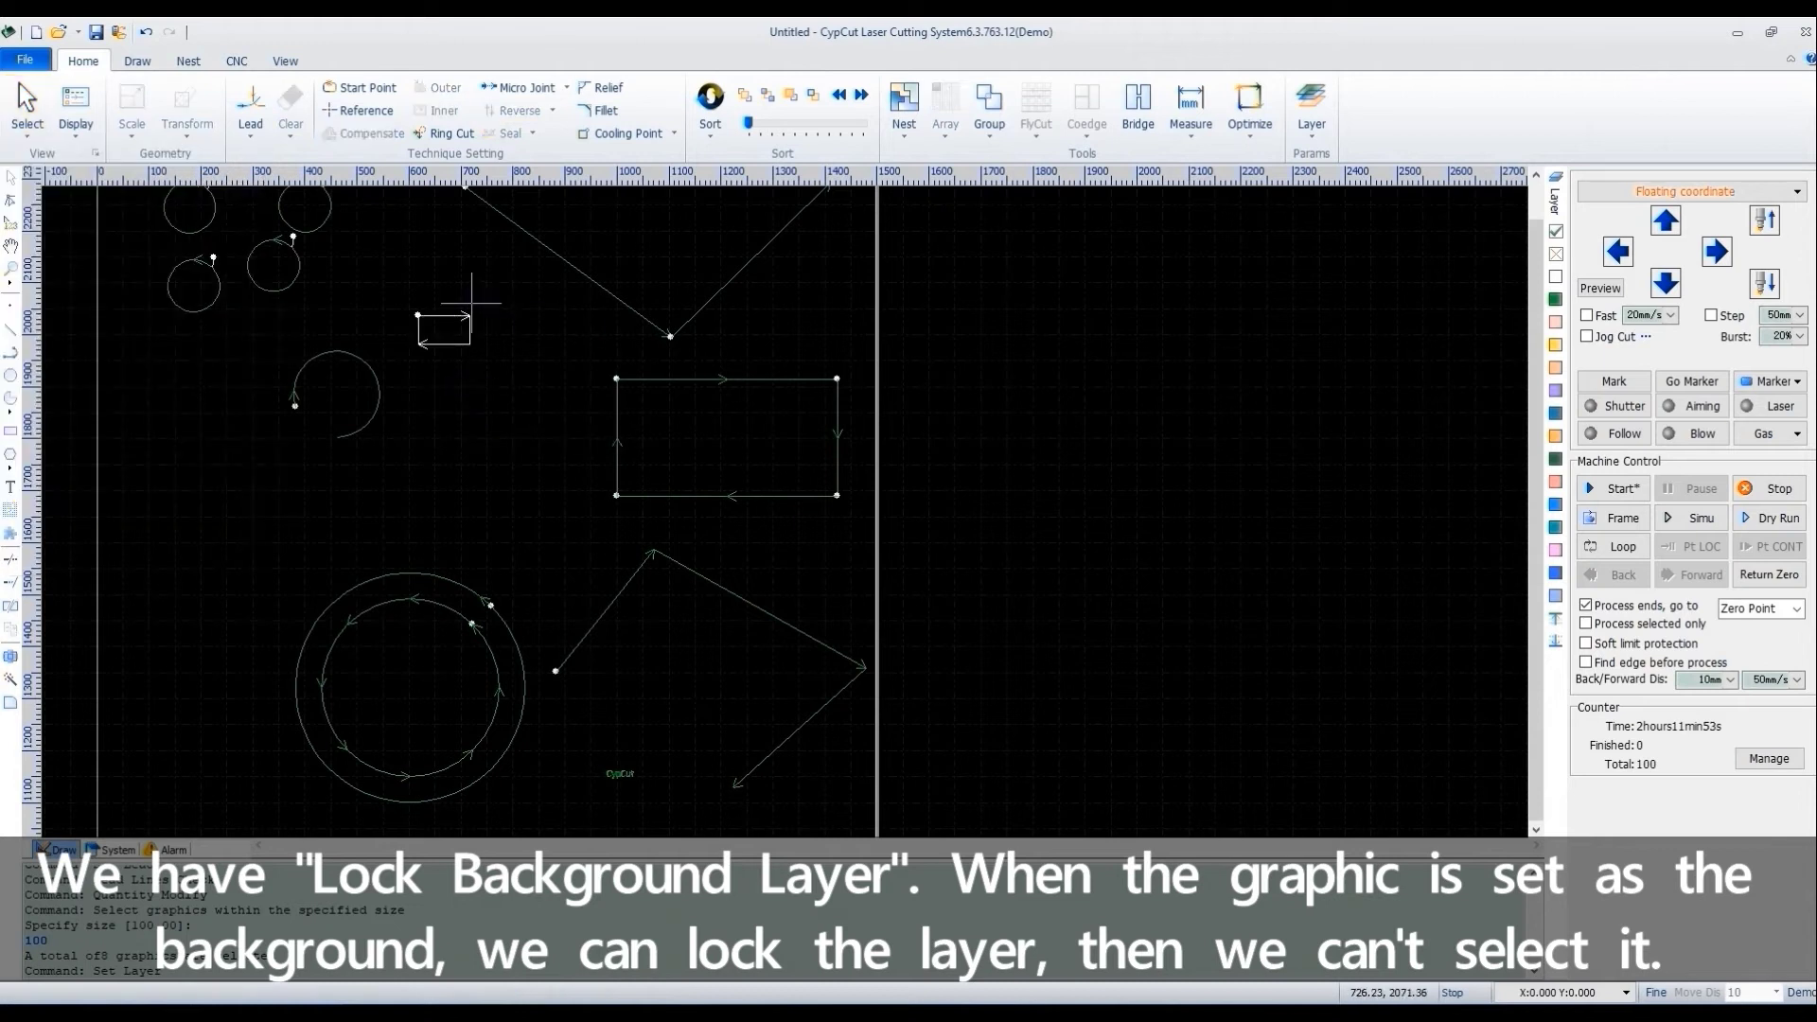
{"action": "scroll", "coordinate": [442, 314], "scroll_direction": "up", "scroll_amount": 2}
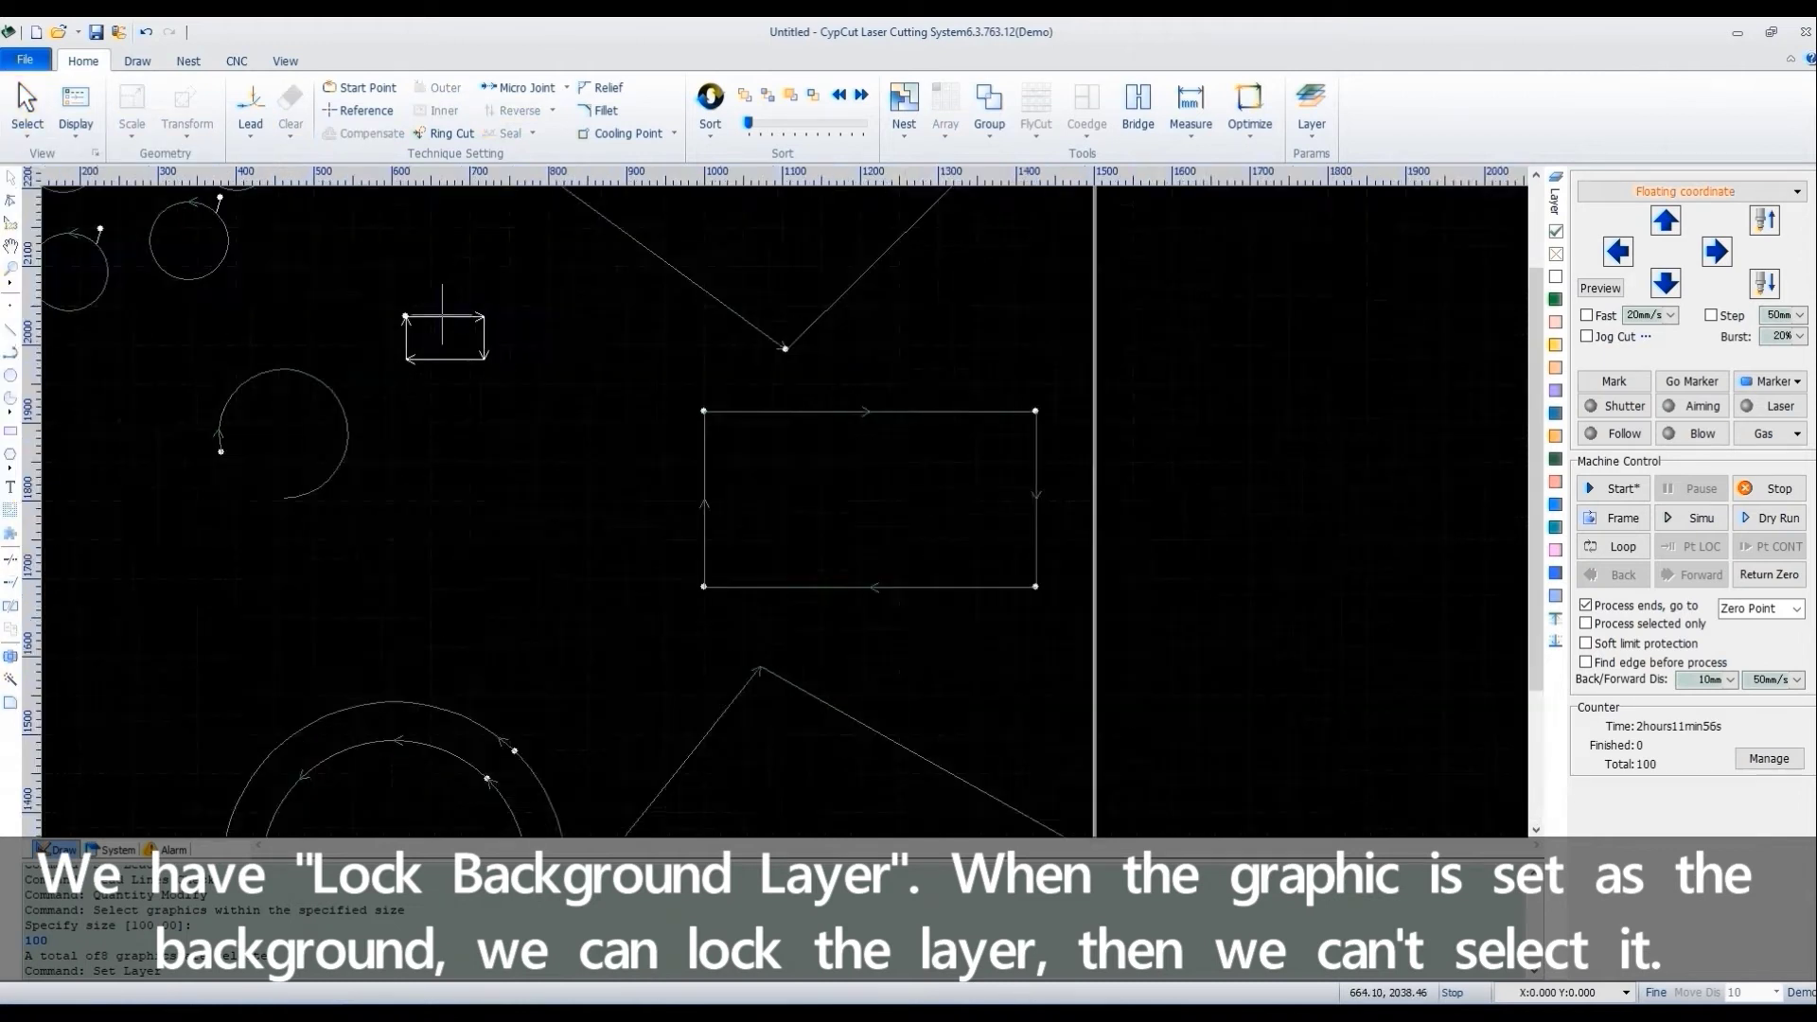
{"action": "mouse_move", "coordinate": [325, 284]}
{"action": "left_mouse_down"}
{"action": "mouse_move", "coordinate": [623, 410]}
{"action": "mouse_move", "coordinate": [326, 274]}
{"action": "left_mouse_up"}
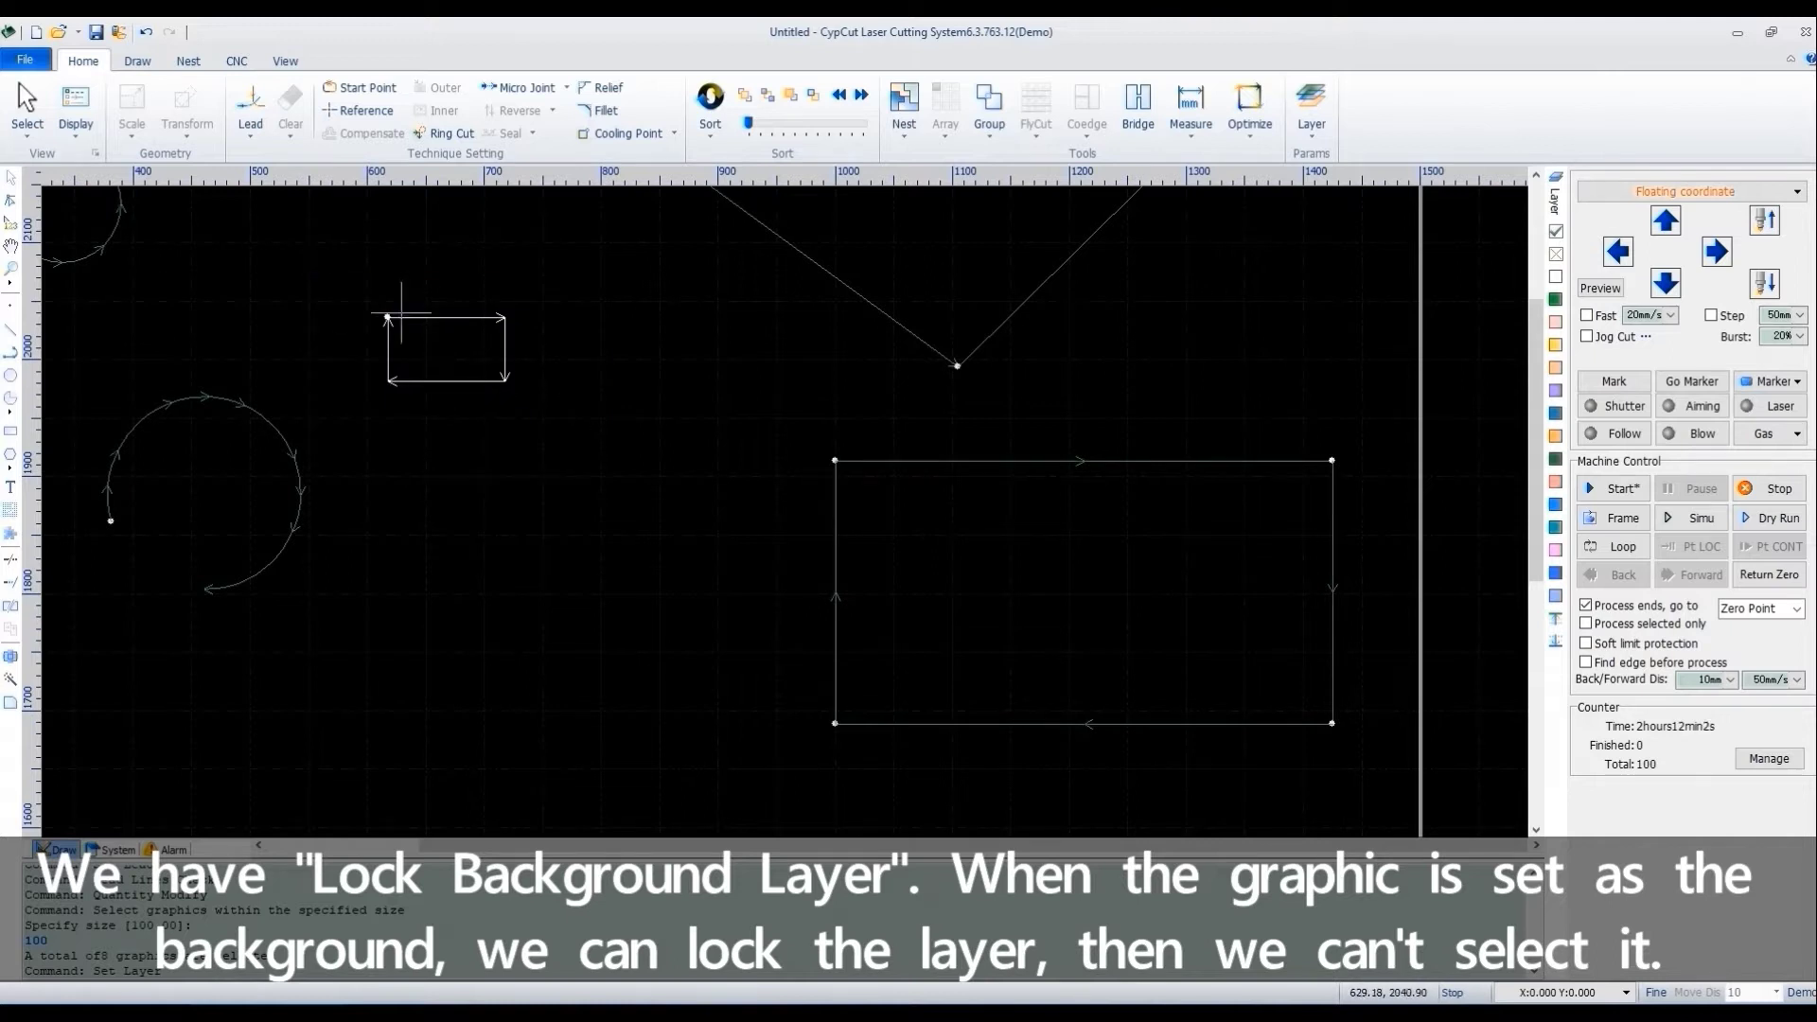
- Unlock the background layer and select the small rectangle again
{"action": "left_click", "coordinate": [27, 132]}
{"action": "left_click", "coordinate": [55, 426]}
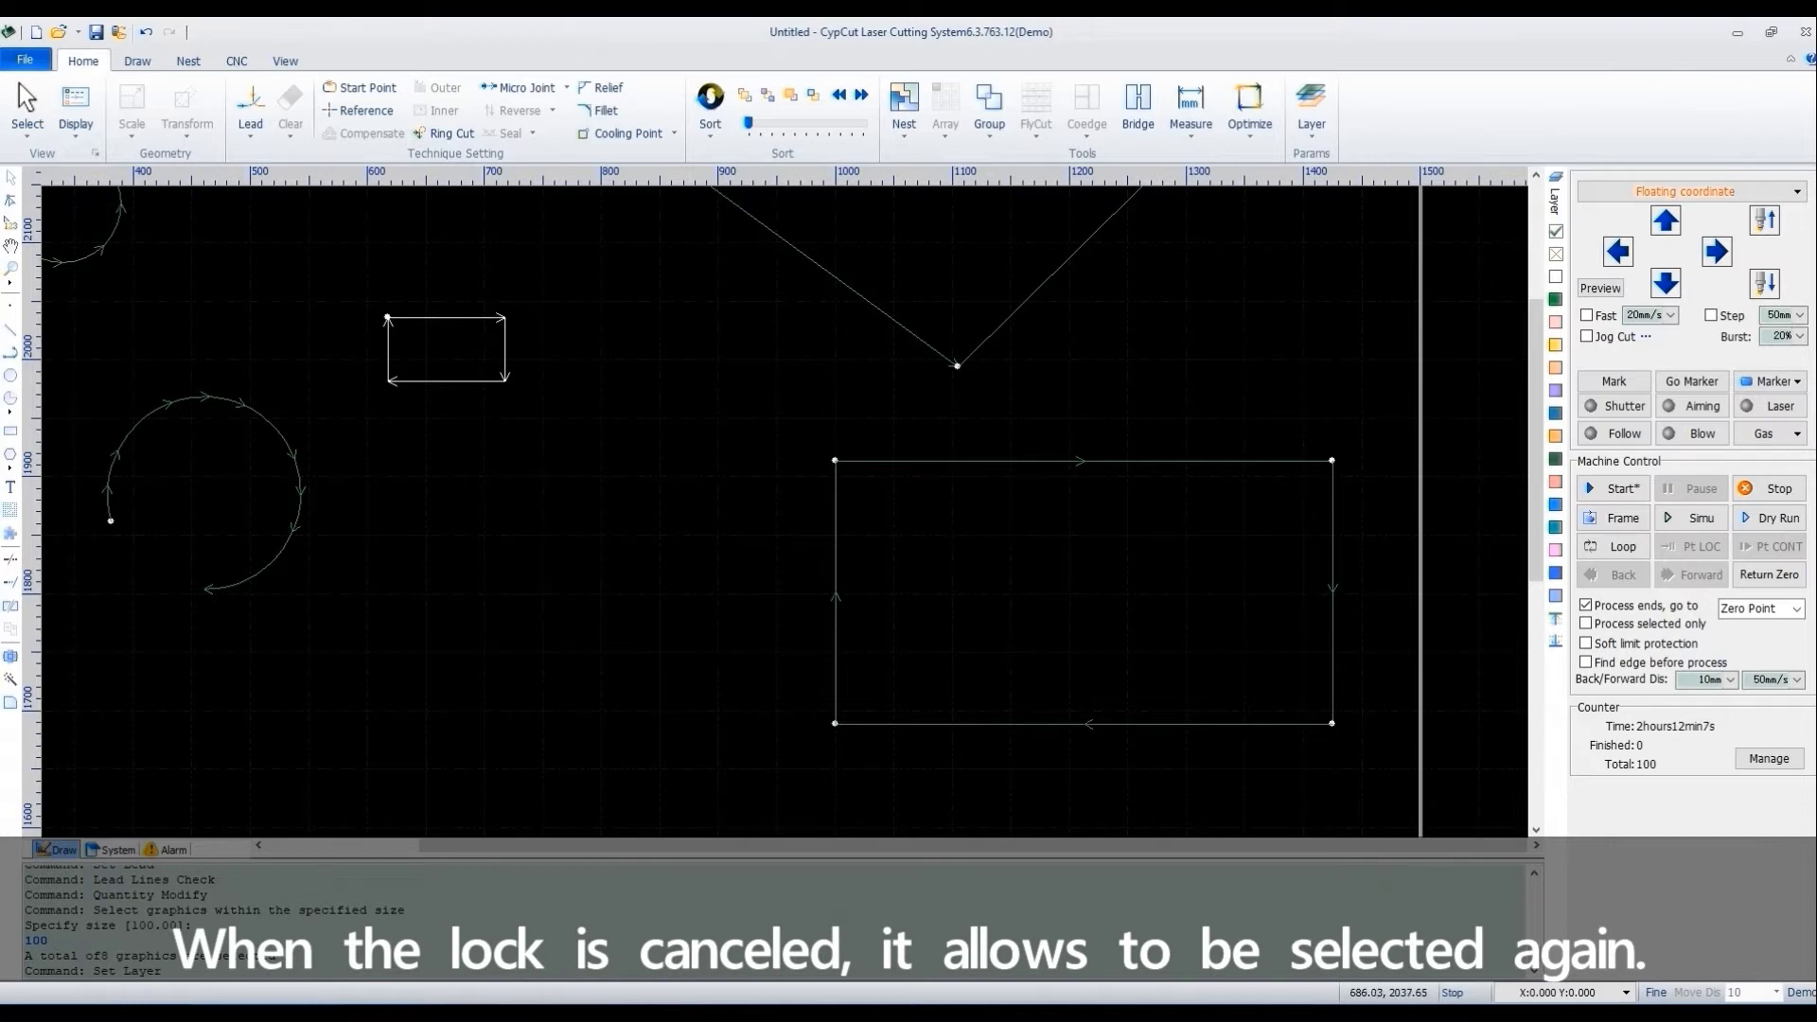
{"action": "left_click", "coordinate": [471, 329]}
{"action": "scroll", "coordinate": [430, 322], "scroll_direction": "down", "scroll_amount": 5}
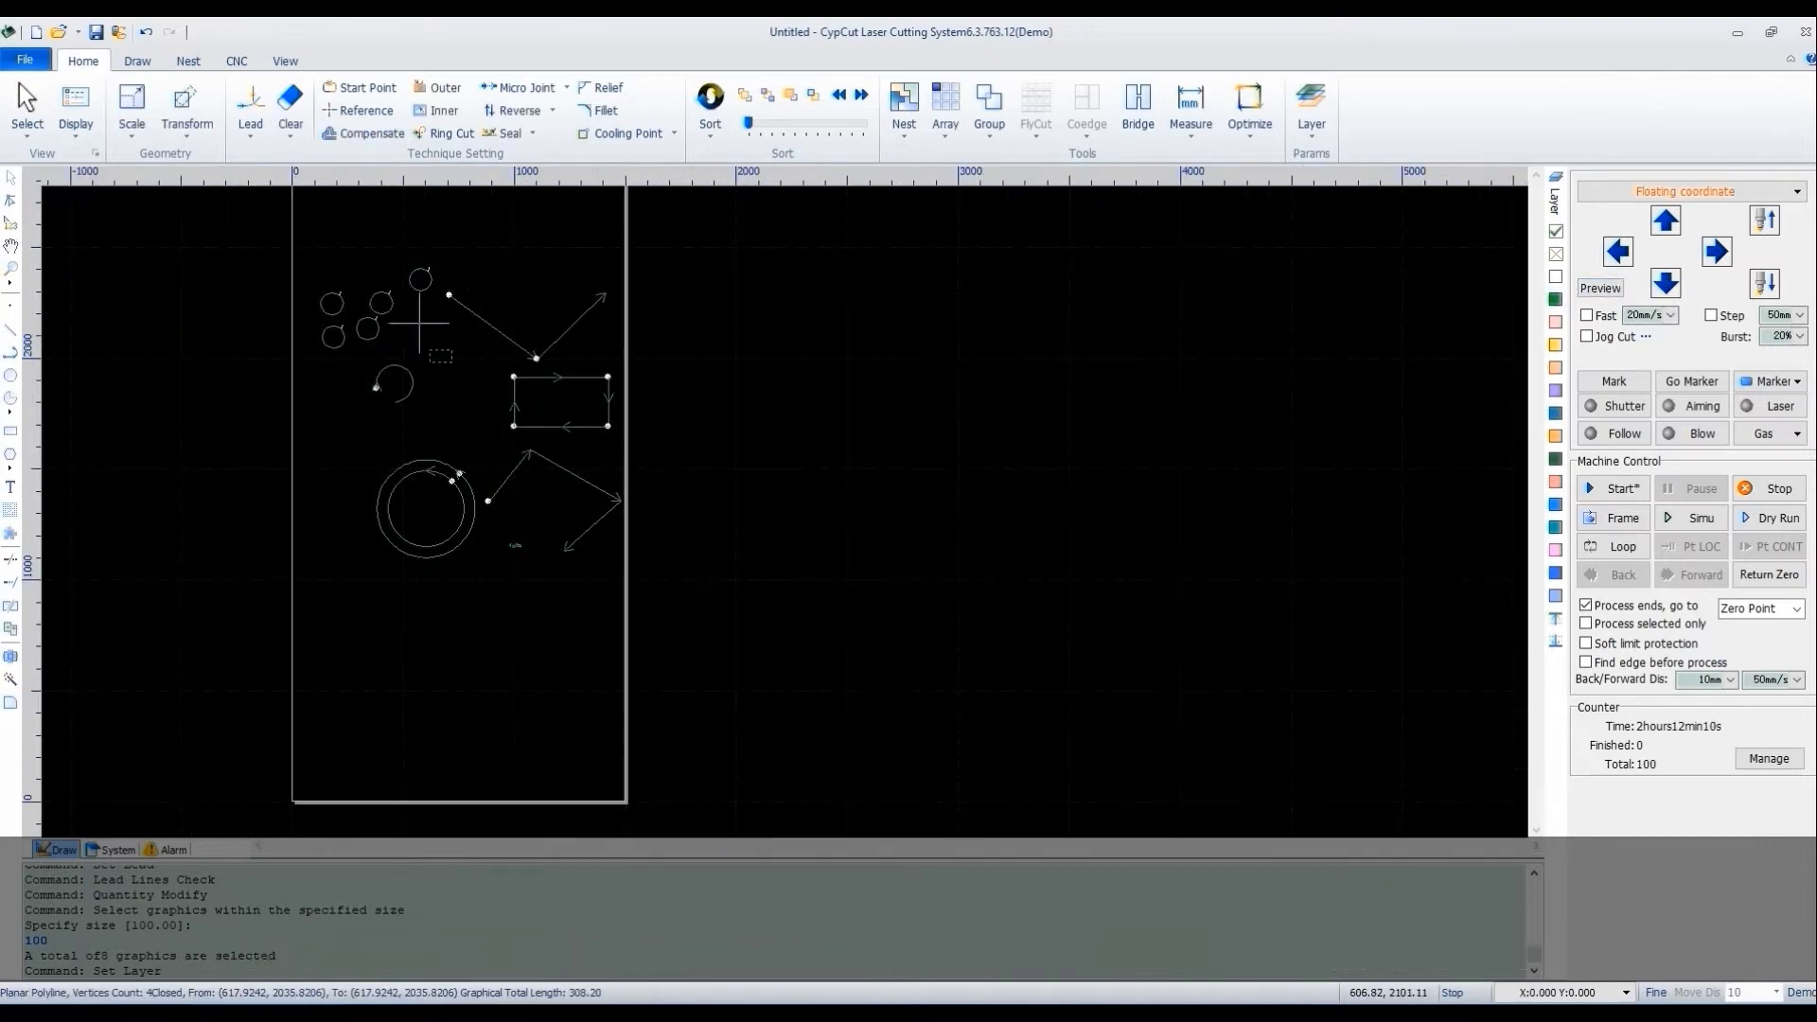
{"action": "scroll", "coordinate": [419, 324], "scroll_direction": "up", "scroll_amount": 2}
{"action": "scroll", "coordinate": [548, 562], "scroll_direction": "up", "scroll_amount": 2}
- Select all polylines via Select by Type
{"action": "scroll", "coordinate": [548, 562], "scroll_direction": "up", "scroll_amount": 2}
{"action": "left_click", "coordinate": [28, 109]}
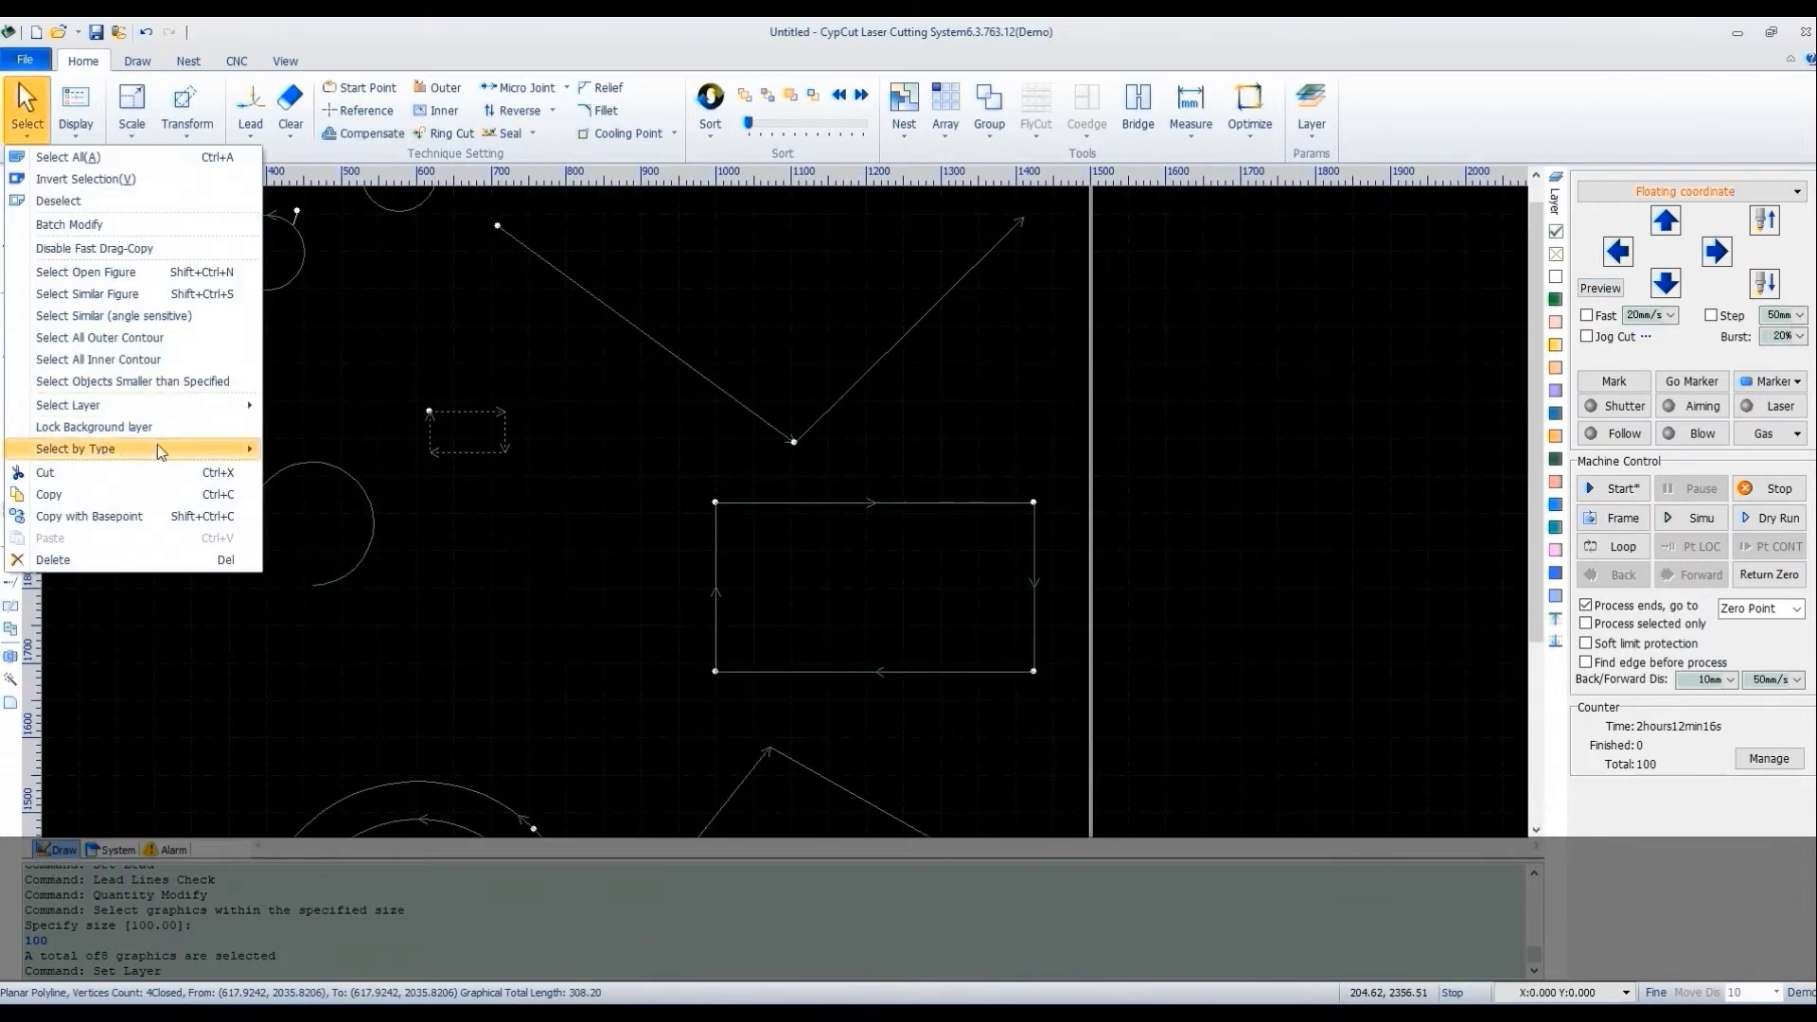
{"action": "mouse_move", "coordinate": [161, 453]}
{"action": "left_click", "coordinate": [434, 451]}
{"action": "scroll", "coordinate": [663, 568], "scroll_direction": "down", "scroll_amount": 5}
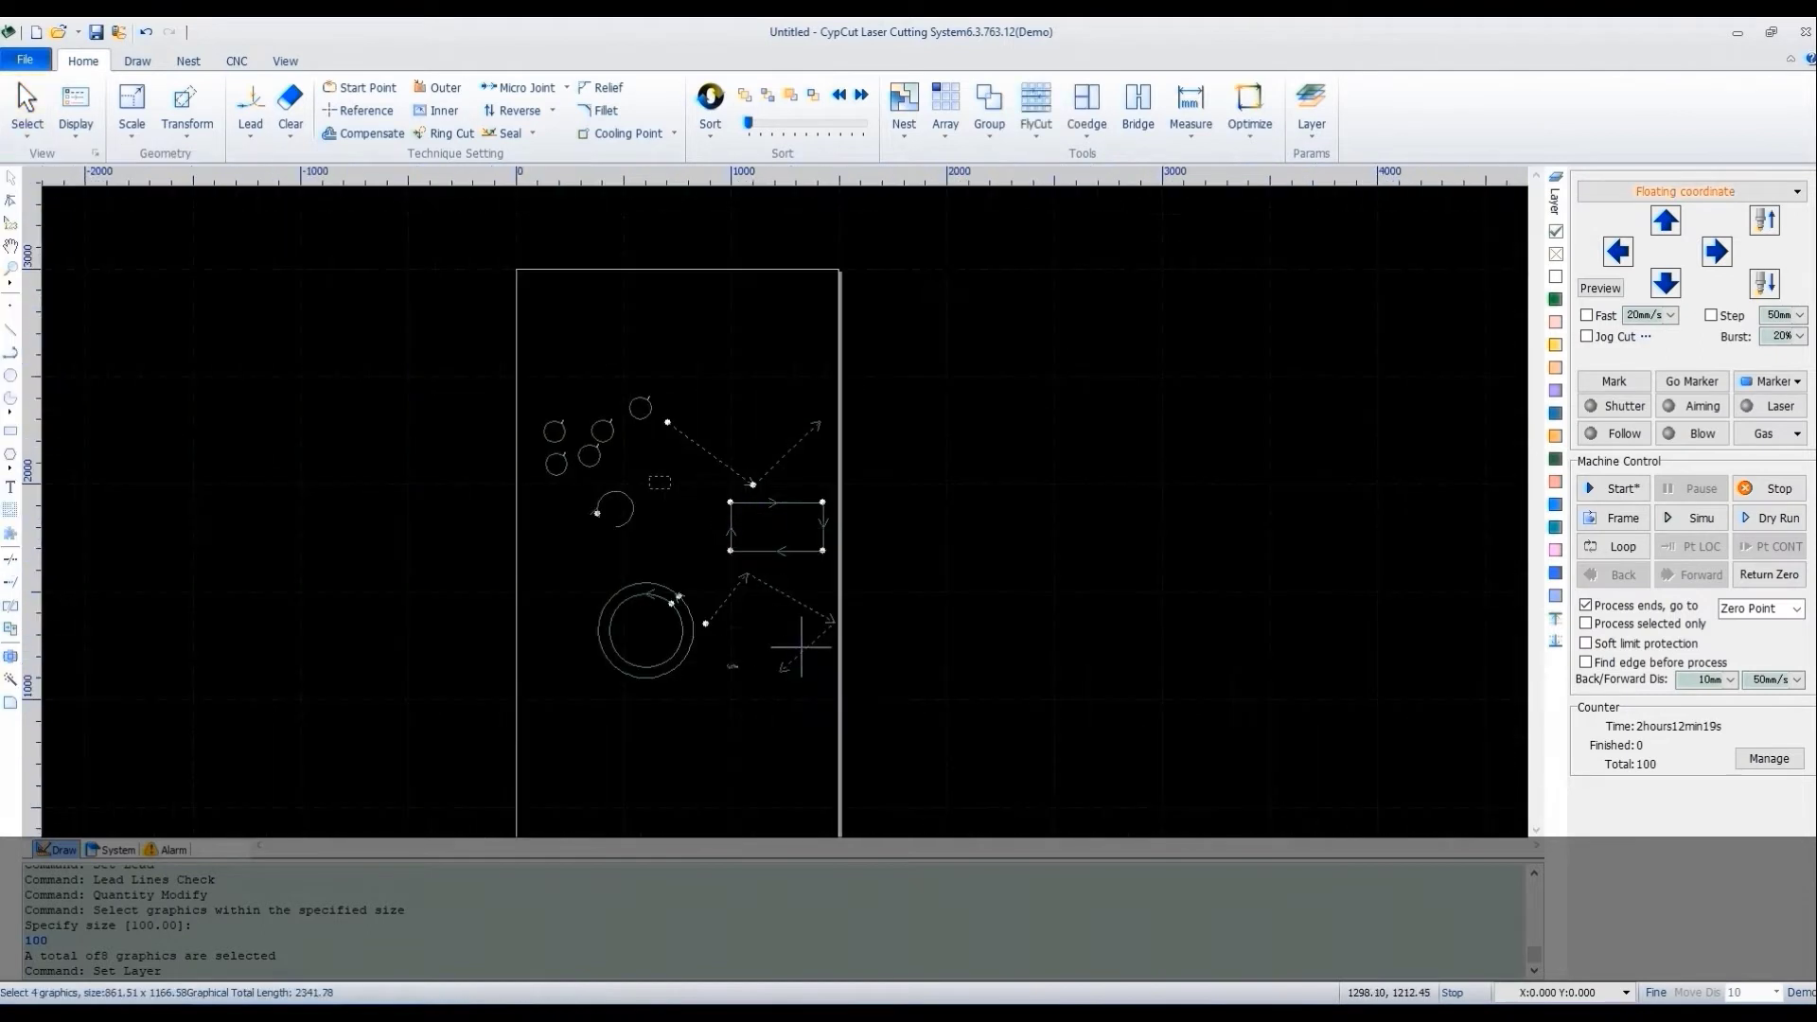
{"action": "scroll", "coordinate": [801, 648], "scroll_direction": "up", "scroll_amount": 3}
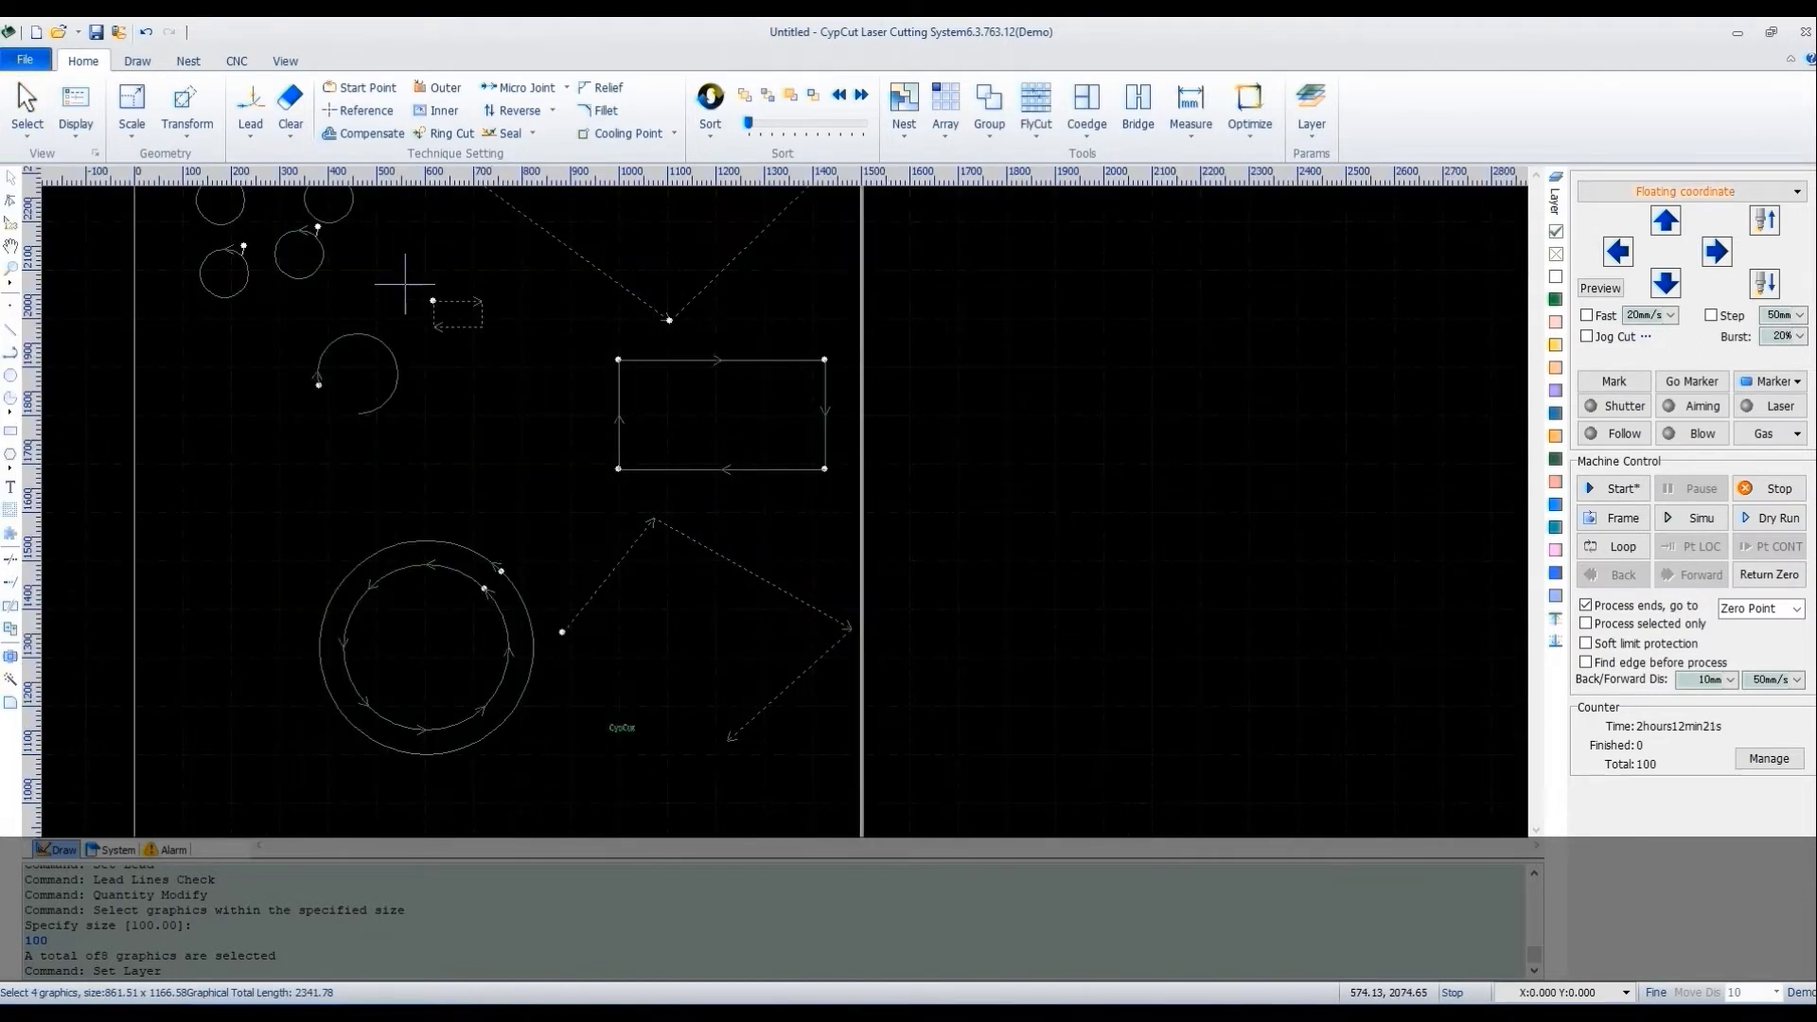
- Select all circles via Select by Type
{"action": "left_click", "coordinate": [28, 109]}
{"action": "mouse_move", "coordinate": [132, 453]}
{"action": "left_click", "coordinate": [397, 453]}
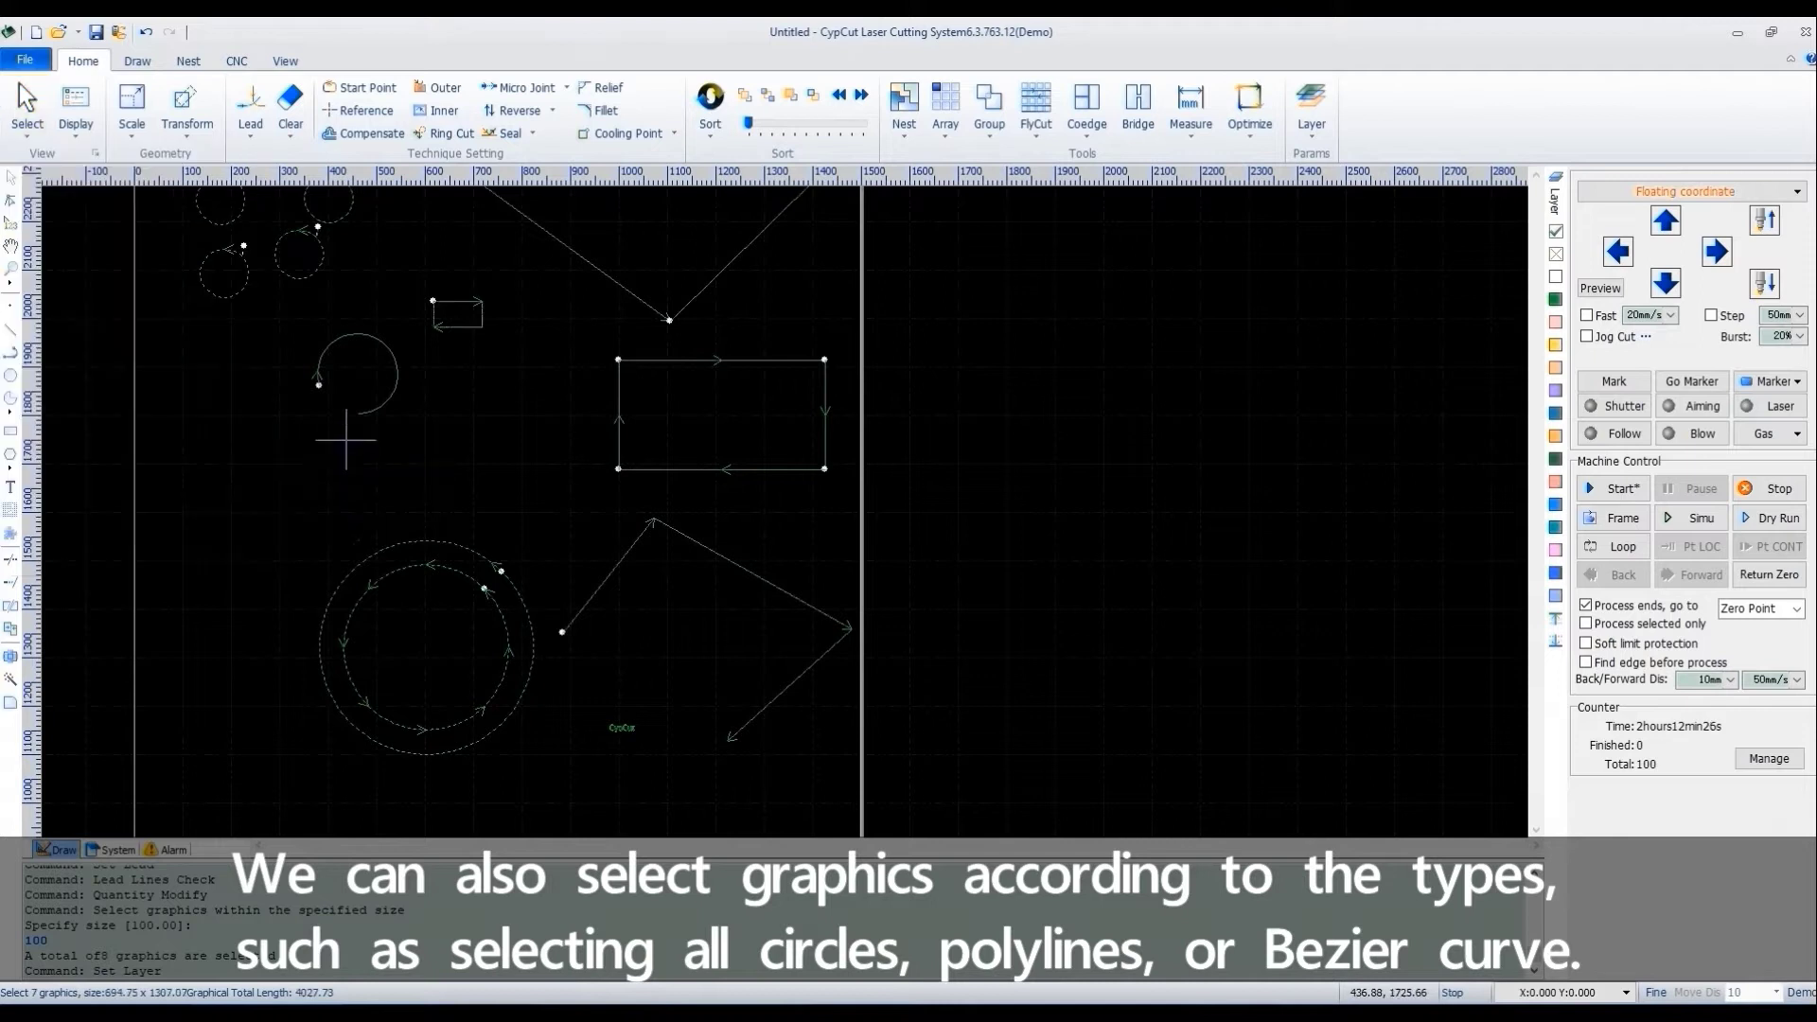
{"action": "scroll", "coordinate": [230, 383], "scroll_direction": "down", "scroll_amount": 3}
{"action": "scroll", "coordinate": [231, 384], "scroll_direction": "up", "scroll_amount": 3}
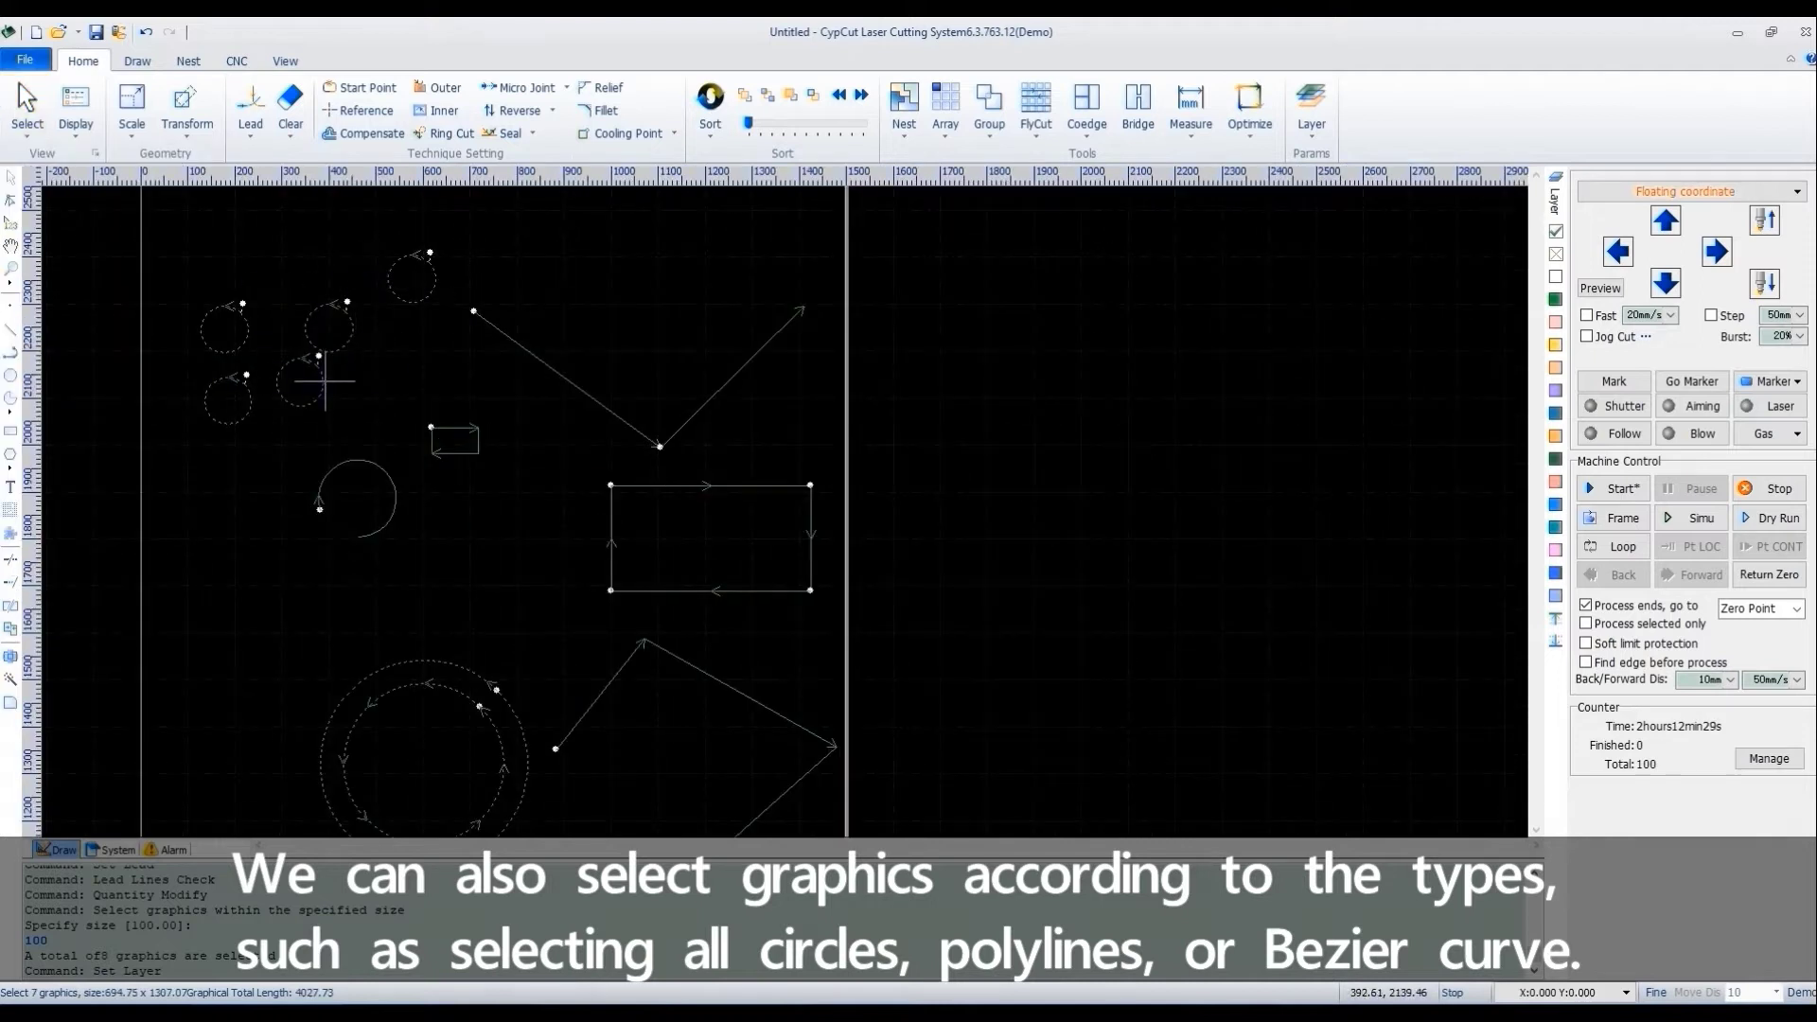
- Select all Bezier curves via Select by Type
{"action": "scroll", "coordinate": [324, 381], "scroll_direction": "up", "scroll_amount": 2}
{"action": "left_click", "coordinate": [27, 106]}
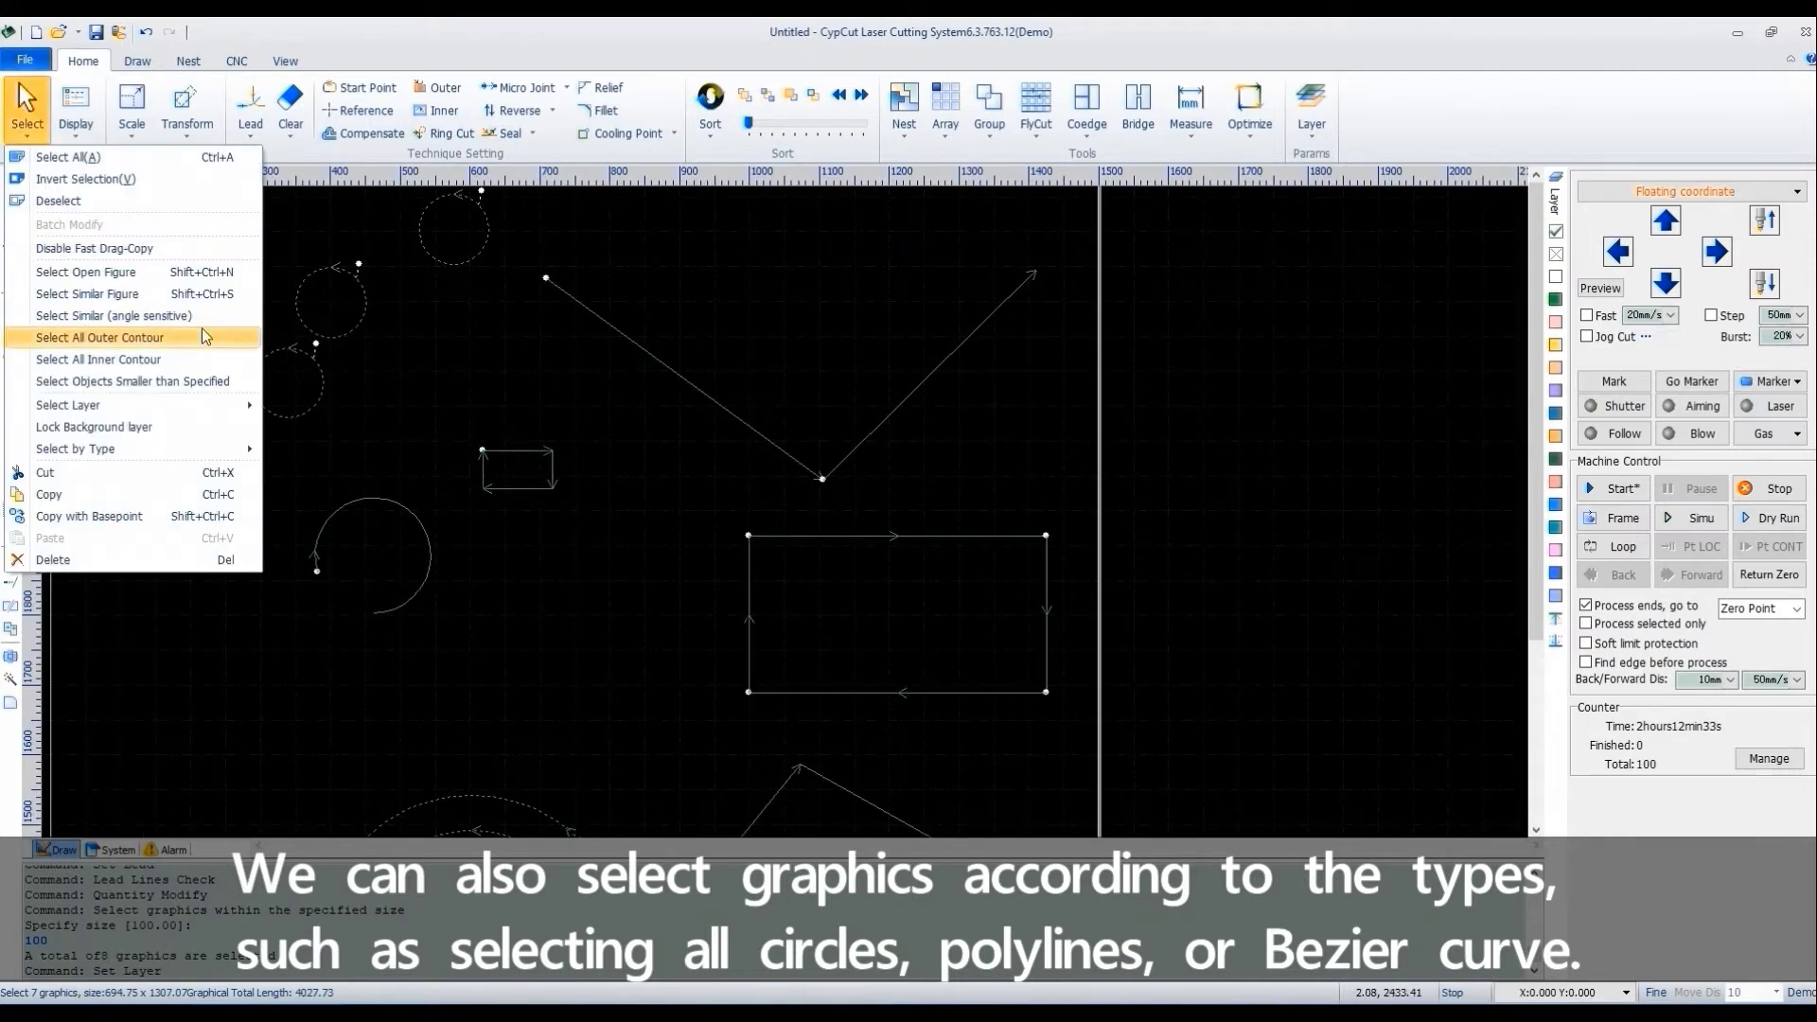
{"action": "mouse_move", "coordinate": [133, 449]}
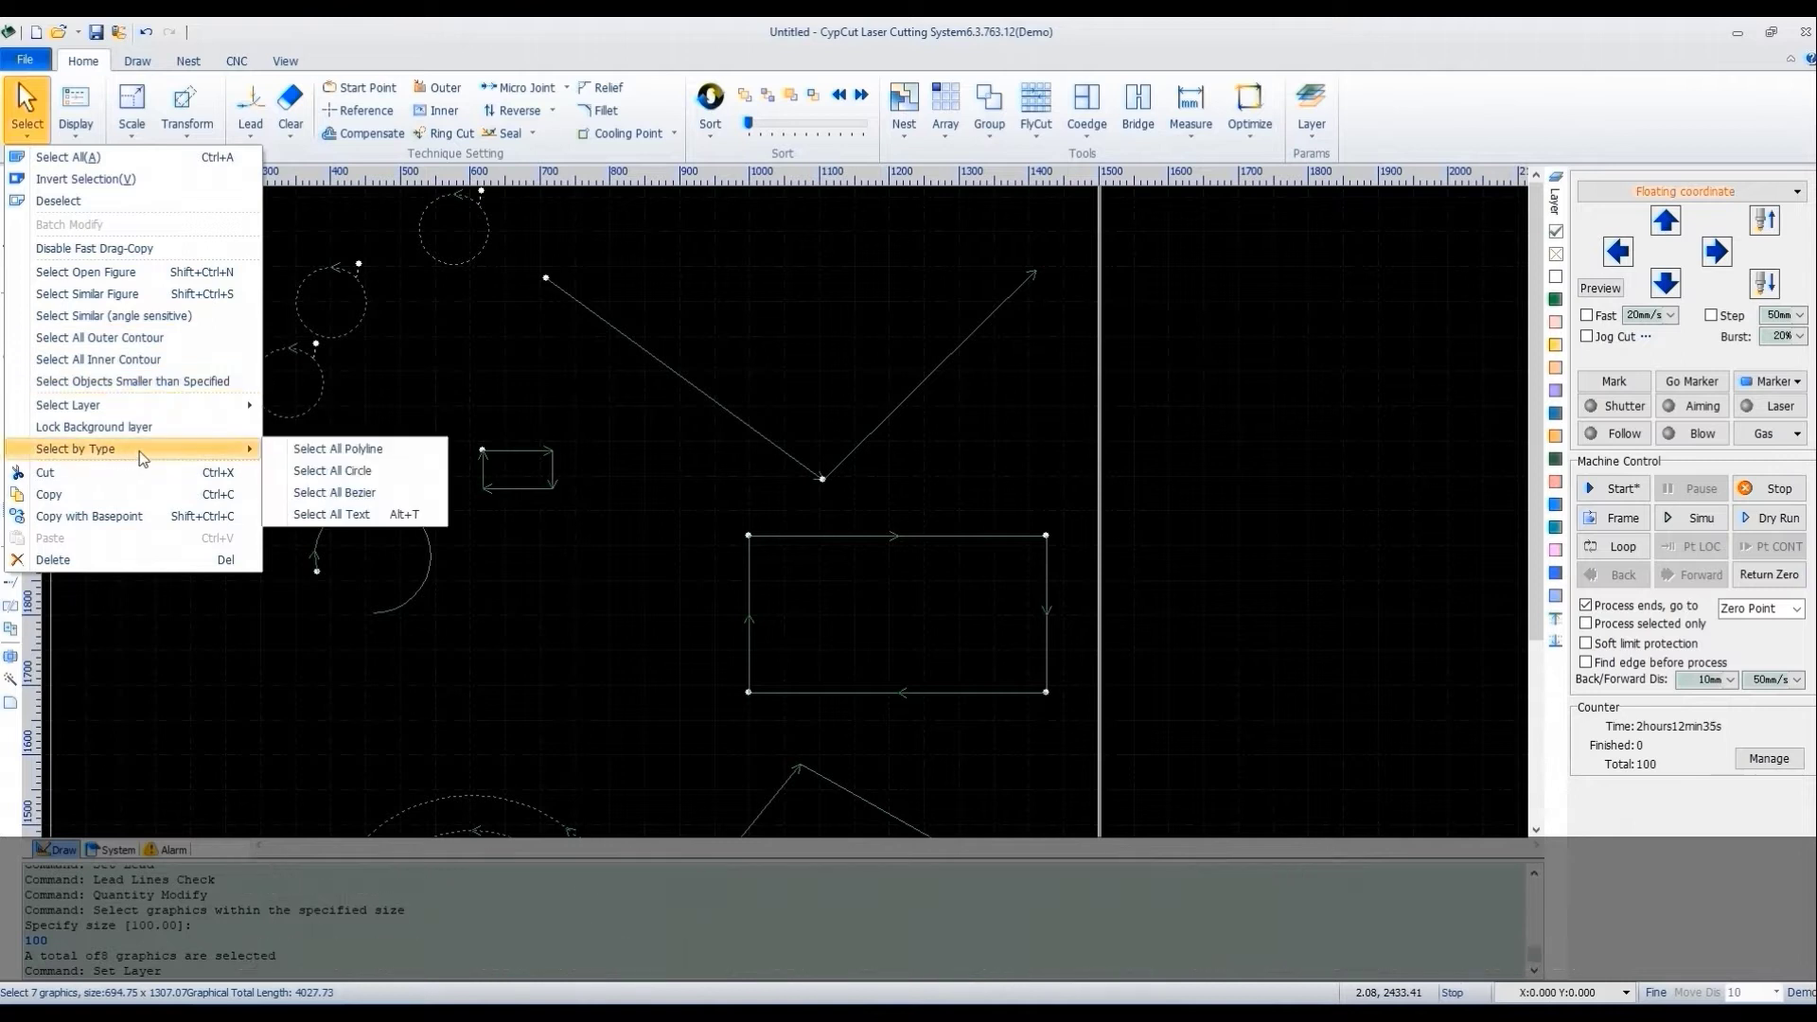
{"action": "left_click", "coordinate": [364, 492]}
{"action": "scroll", "coordinate": [804, 587], "scroll_direction": "down", "scroll_amount": 3}
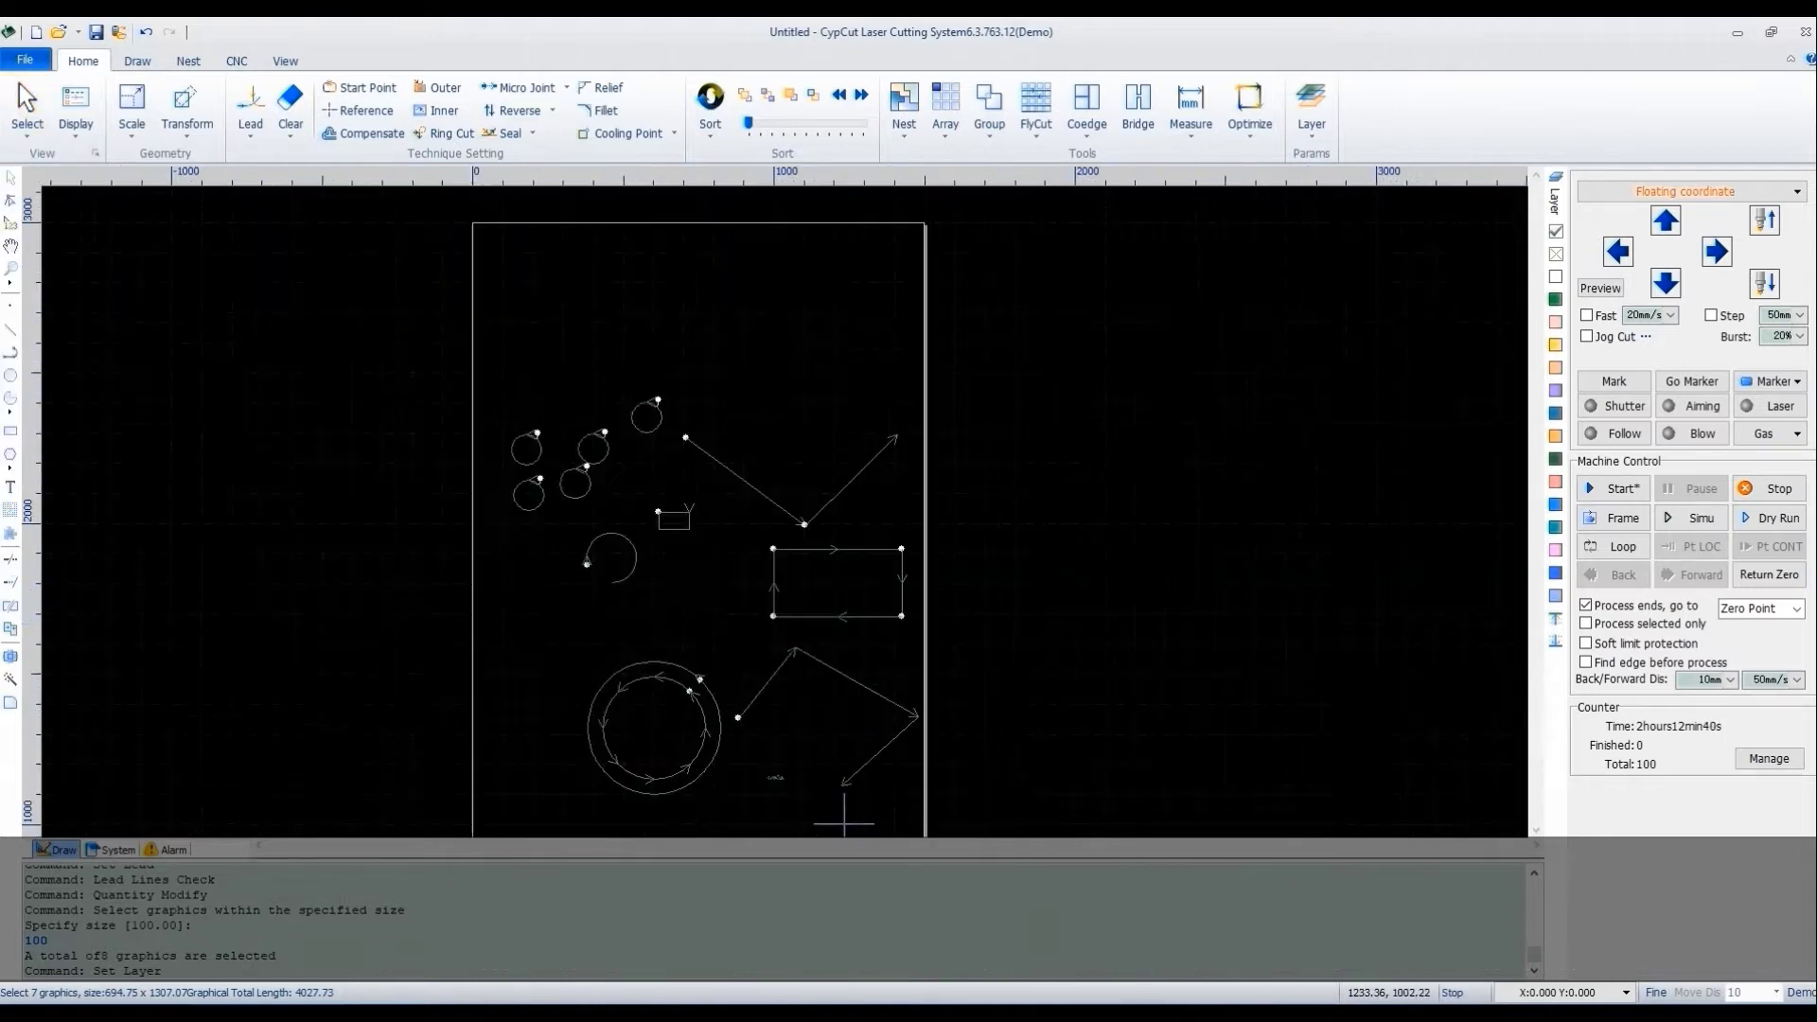
{"action": "scroll", "coordinate": [778, 776], "scroll_direction": "up", "scroll_amount": 5}
{"action": "scroll", "coordinate": [641, 672], "scroll_direction": "down", "scroll_amount": 4}
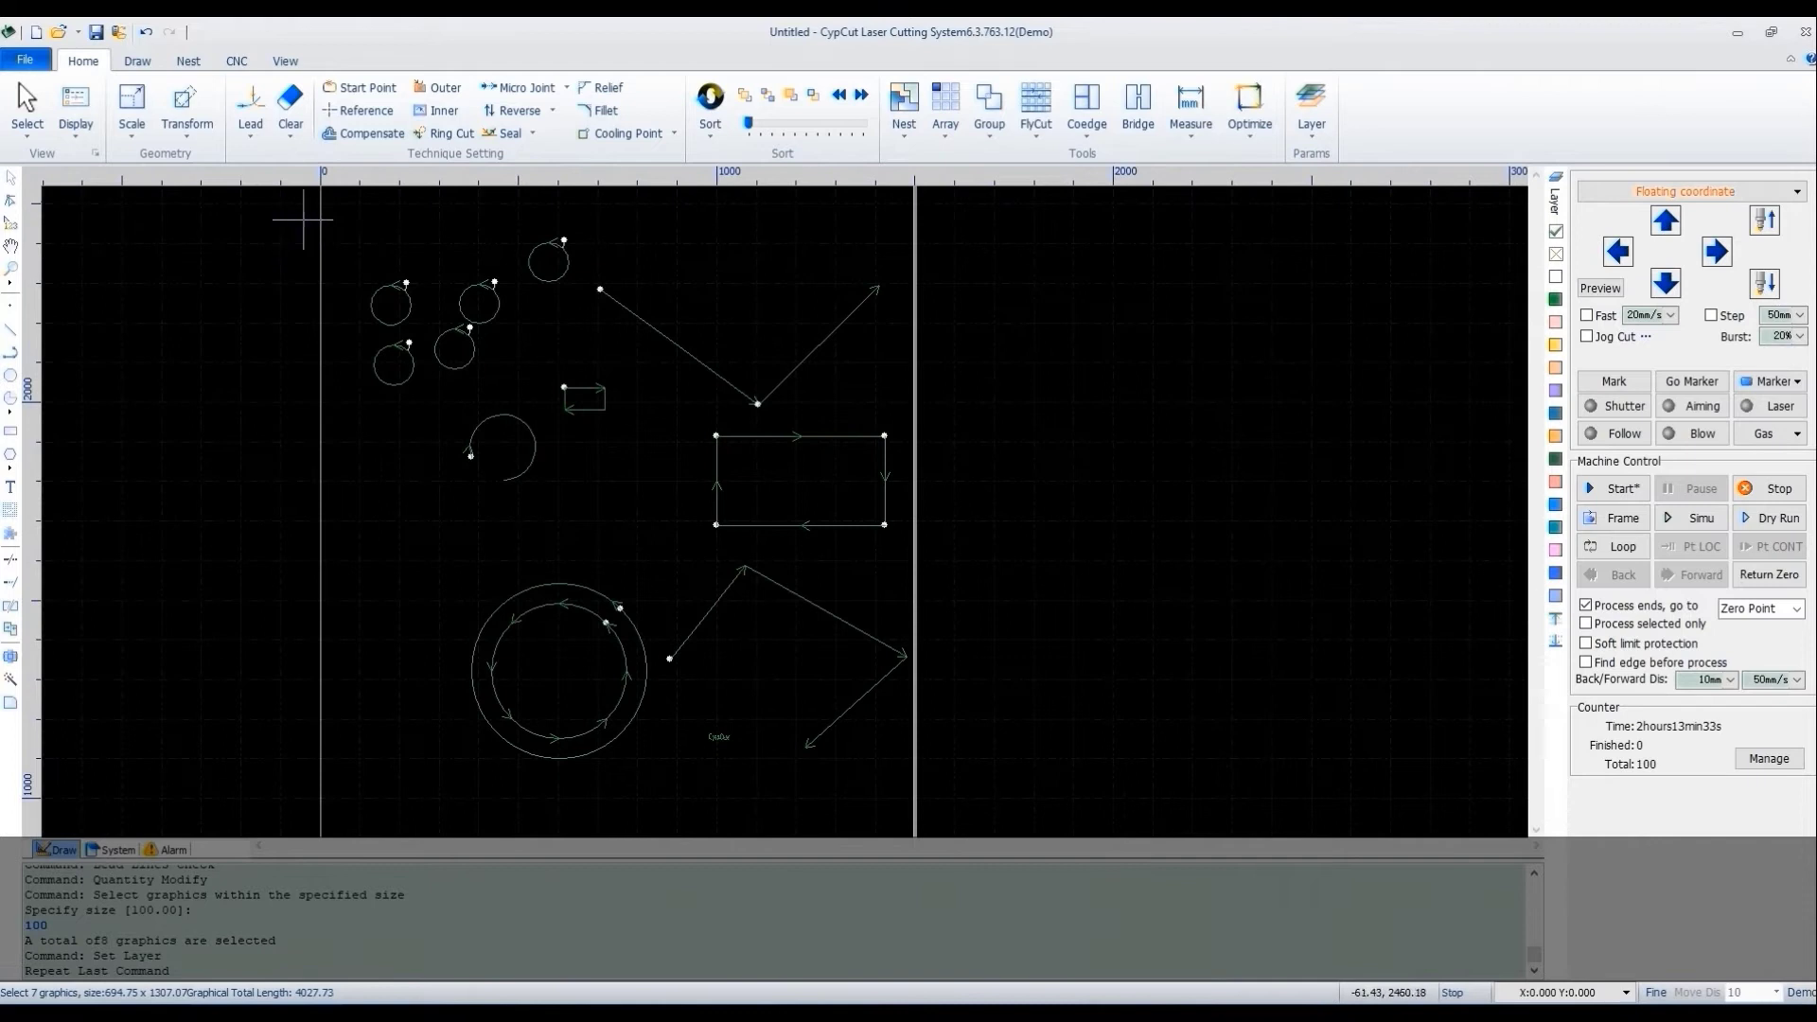
- Compare left-to-right window selection of enclosed parts with right-to-left selection of touched parts
{"action": "left_click_drag", "start_coordinate": [325, 216], "coordinate": [407, 230]}
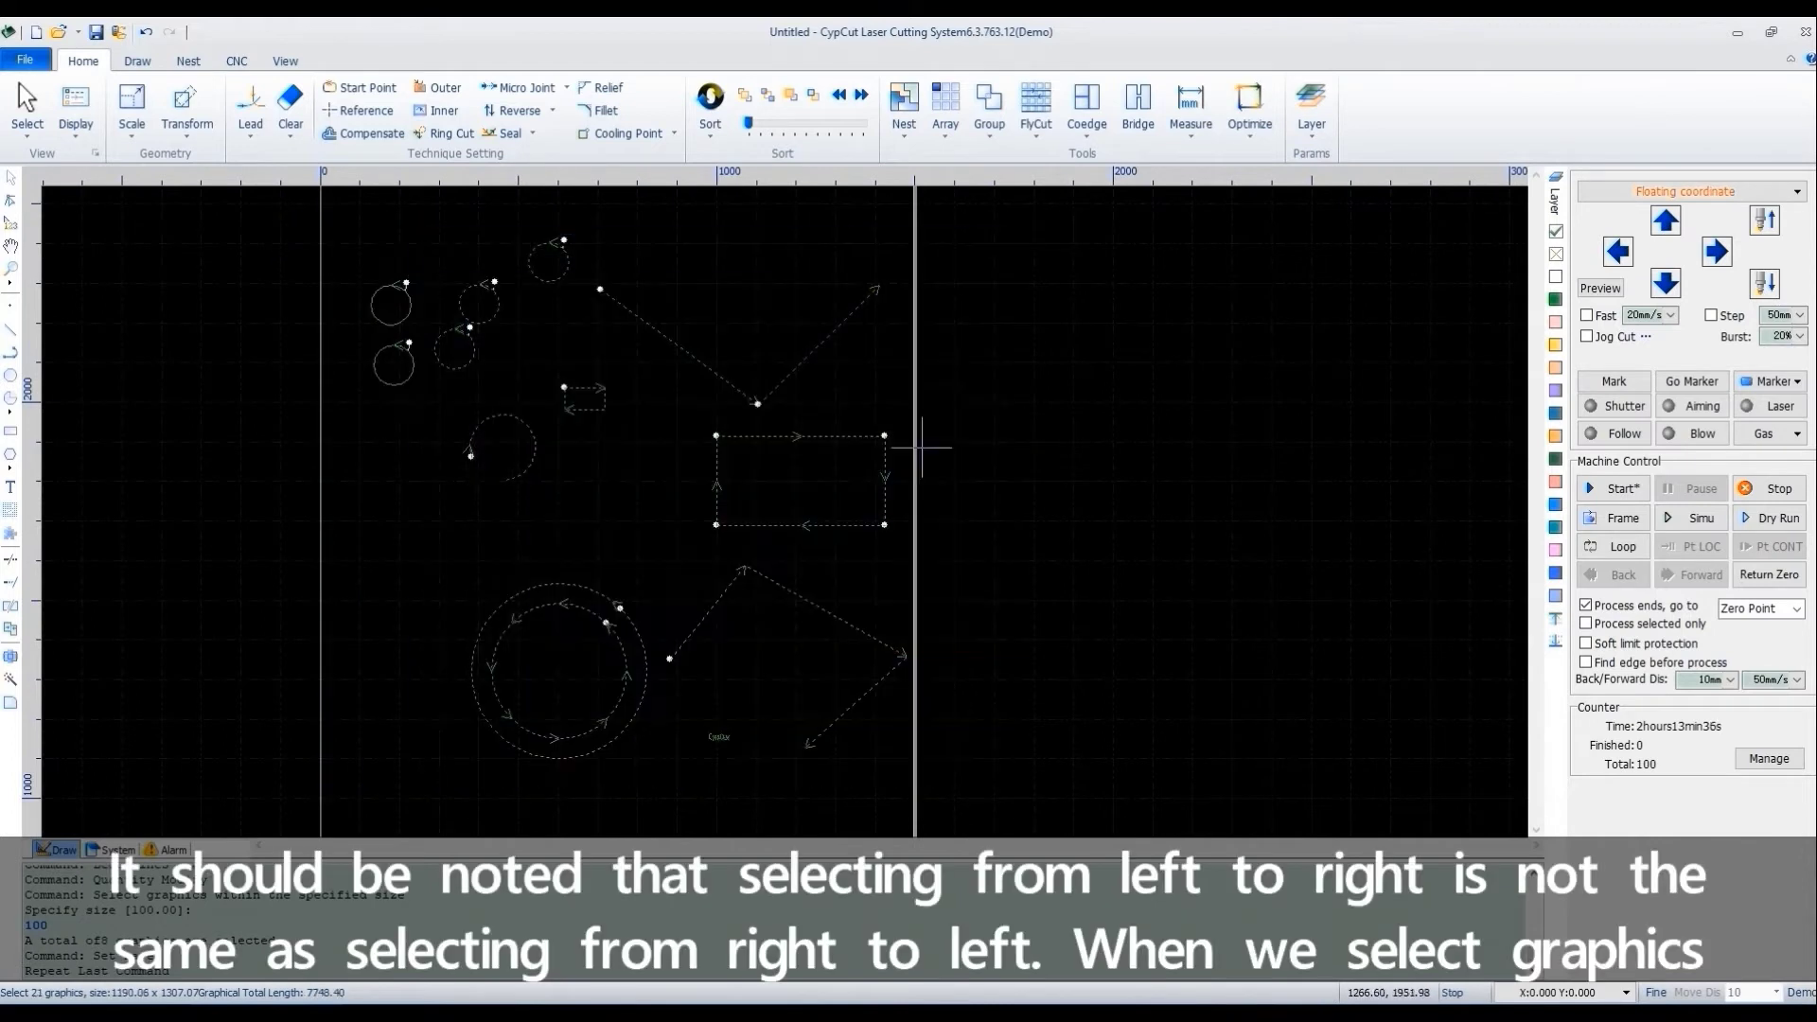
{"action": "left_click", "coordinate": [1070, 445]}
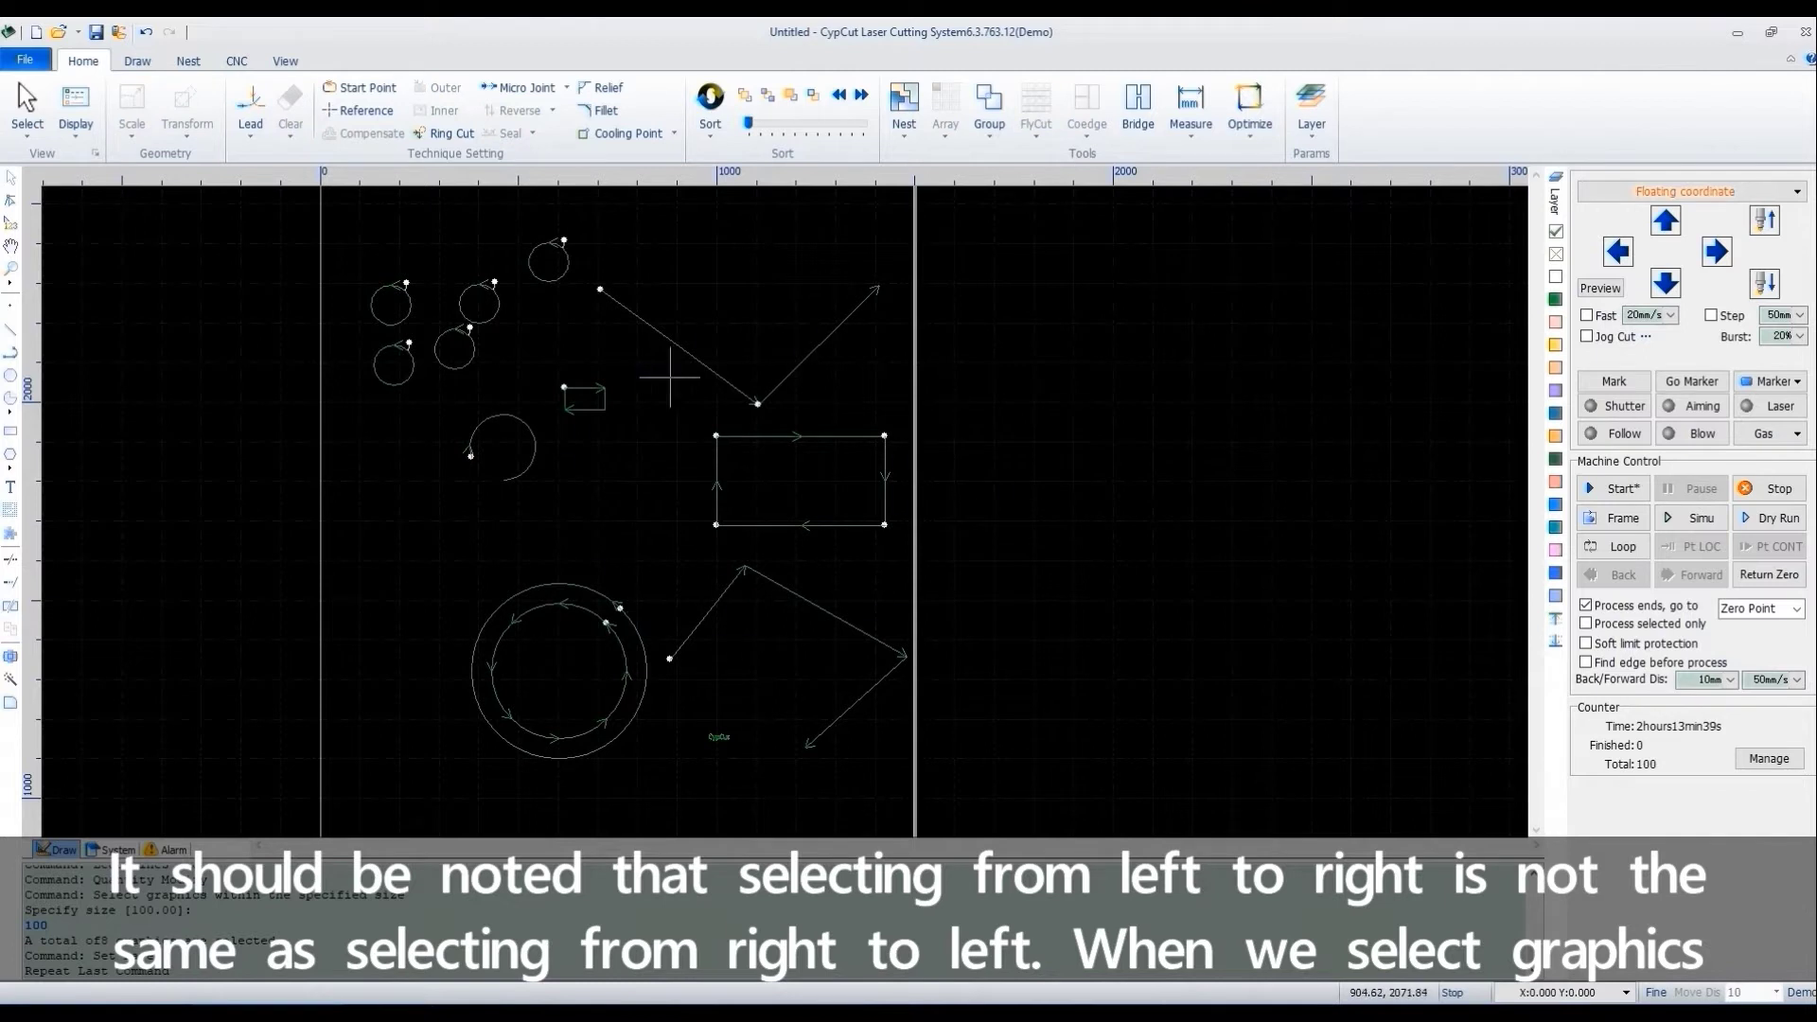
{"action": "left_click_drag", "start_coordinate": [268, 218], "coordinate": [772, 791]}
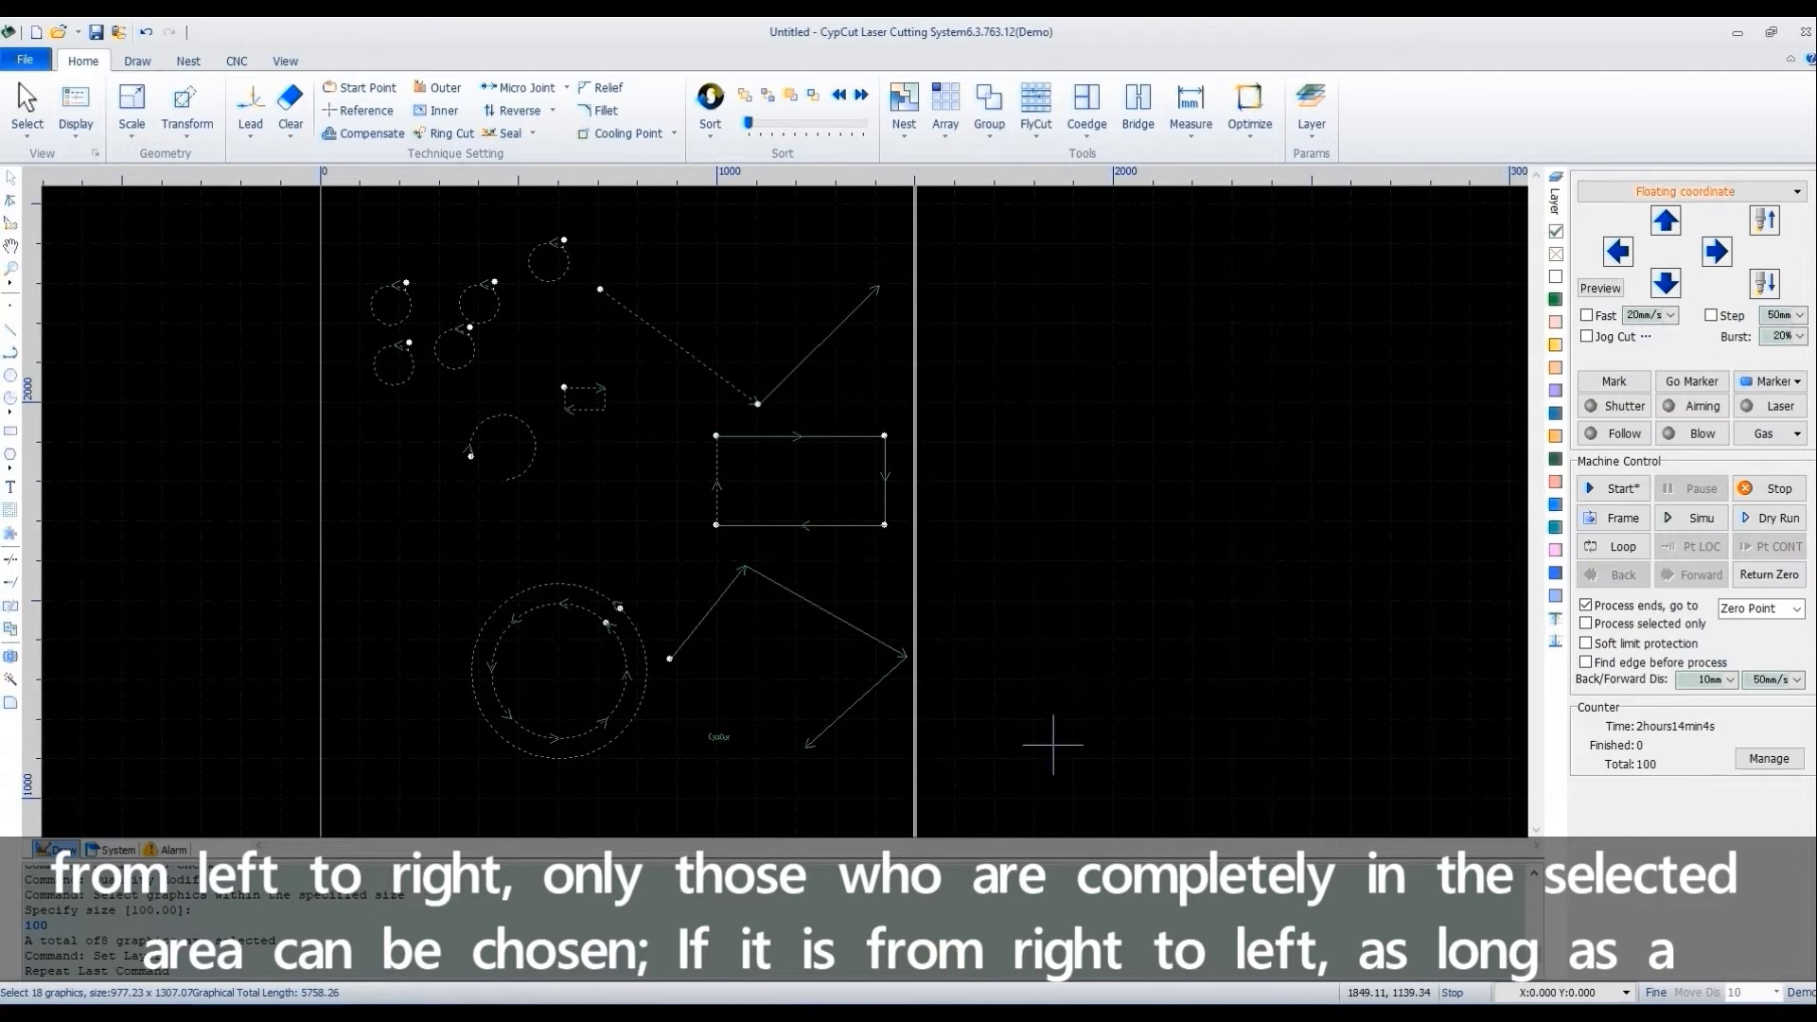
{"action": "left_click_drag", "start_coordinate": [1054, 750], "coordinate": [529, 260]}
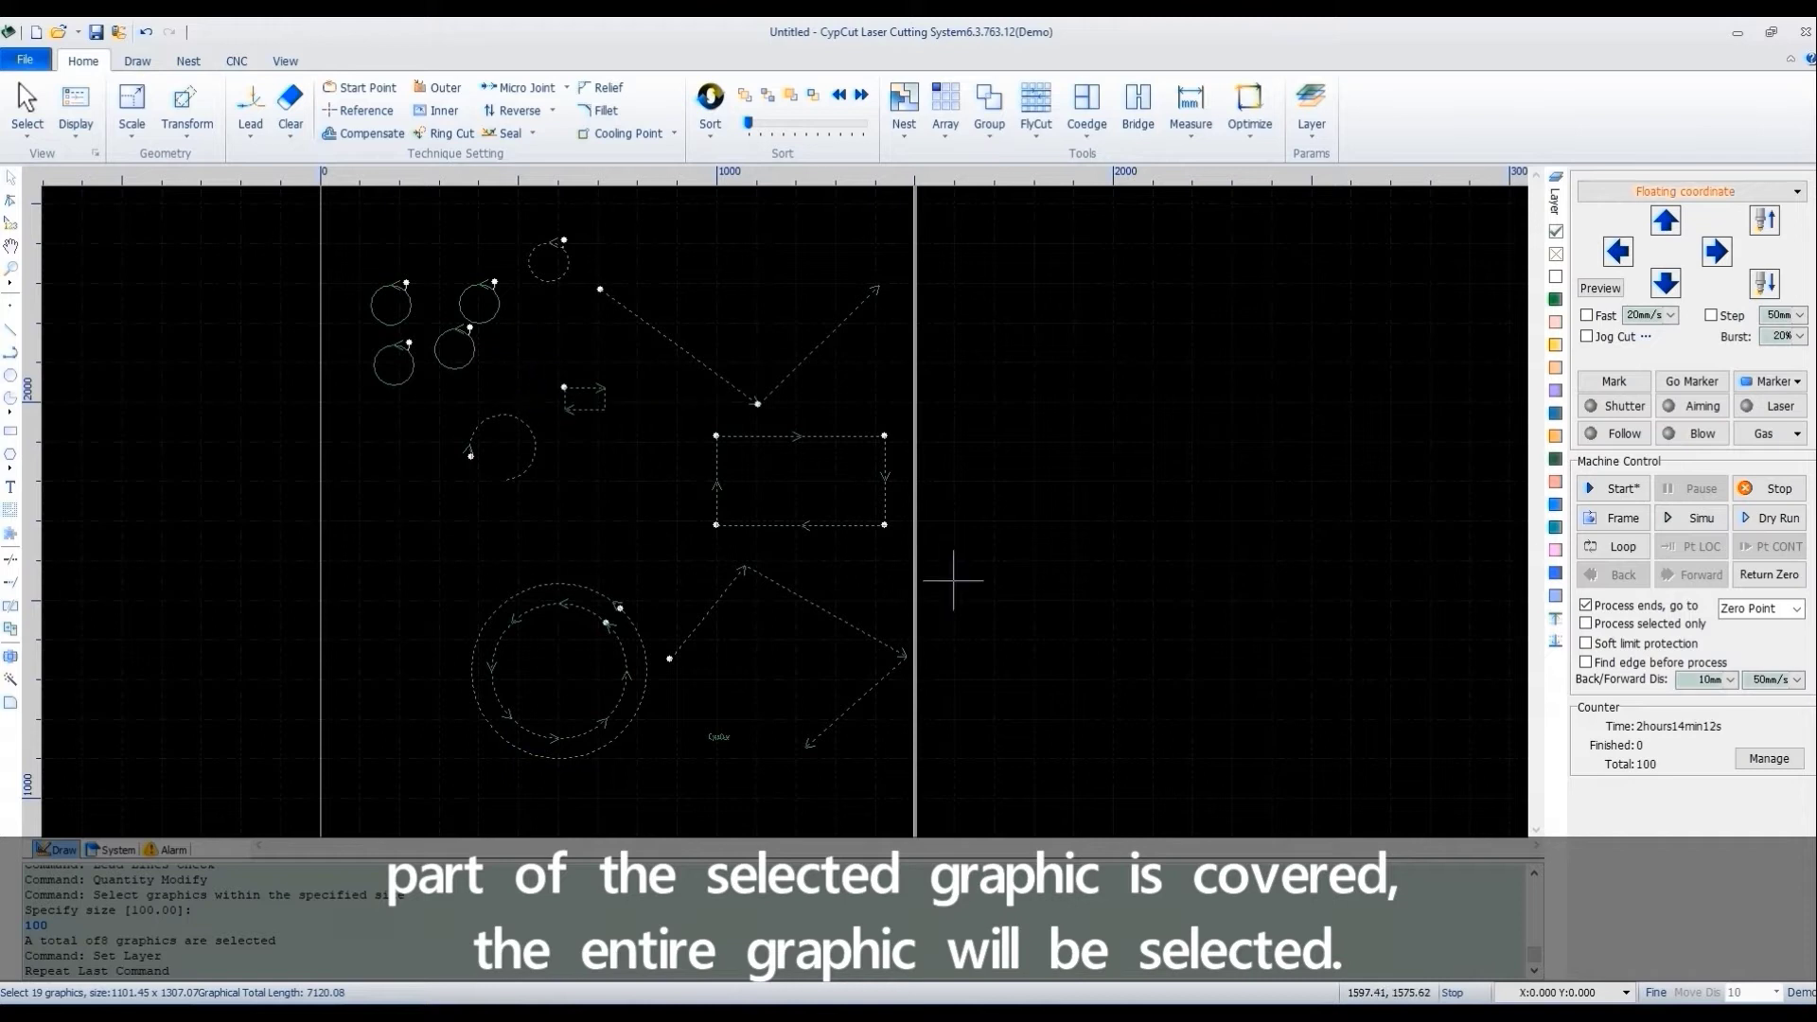
{"action": "left_click_drag", "start_coordinate": [1026, 759], "coordinate": [404, 228]}
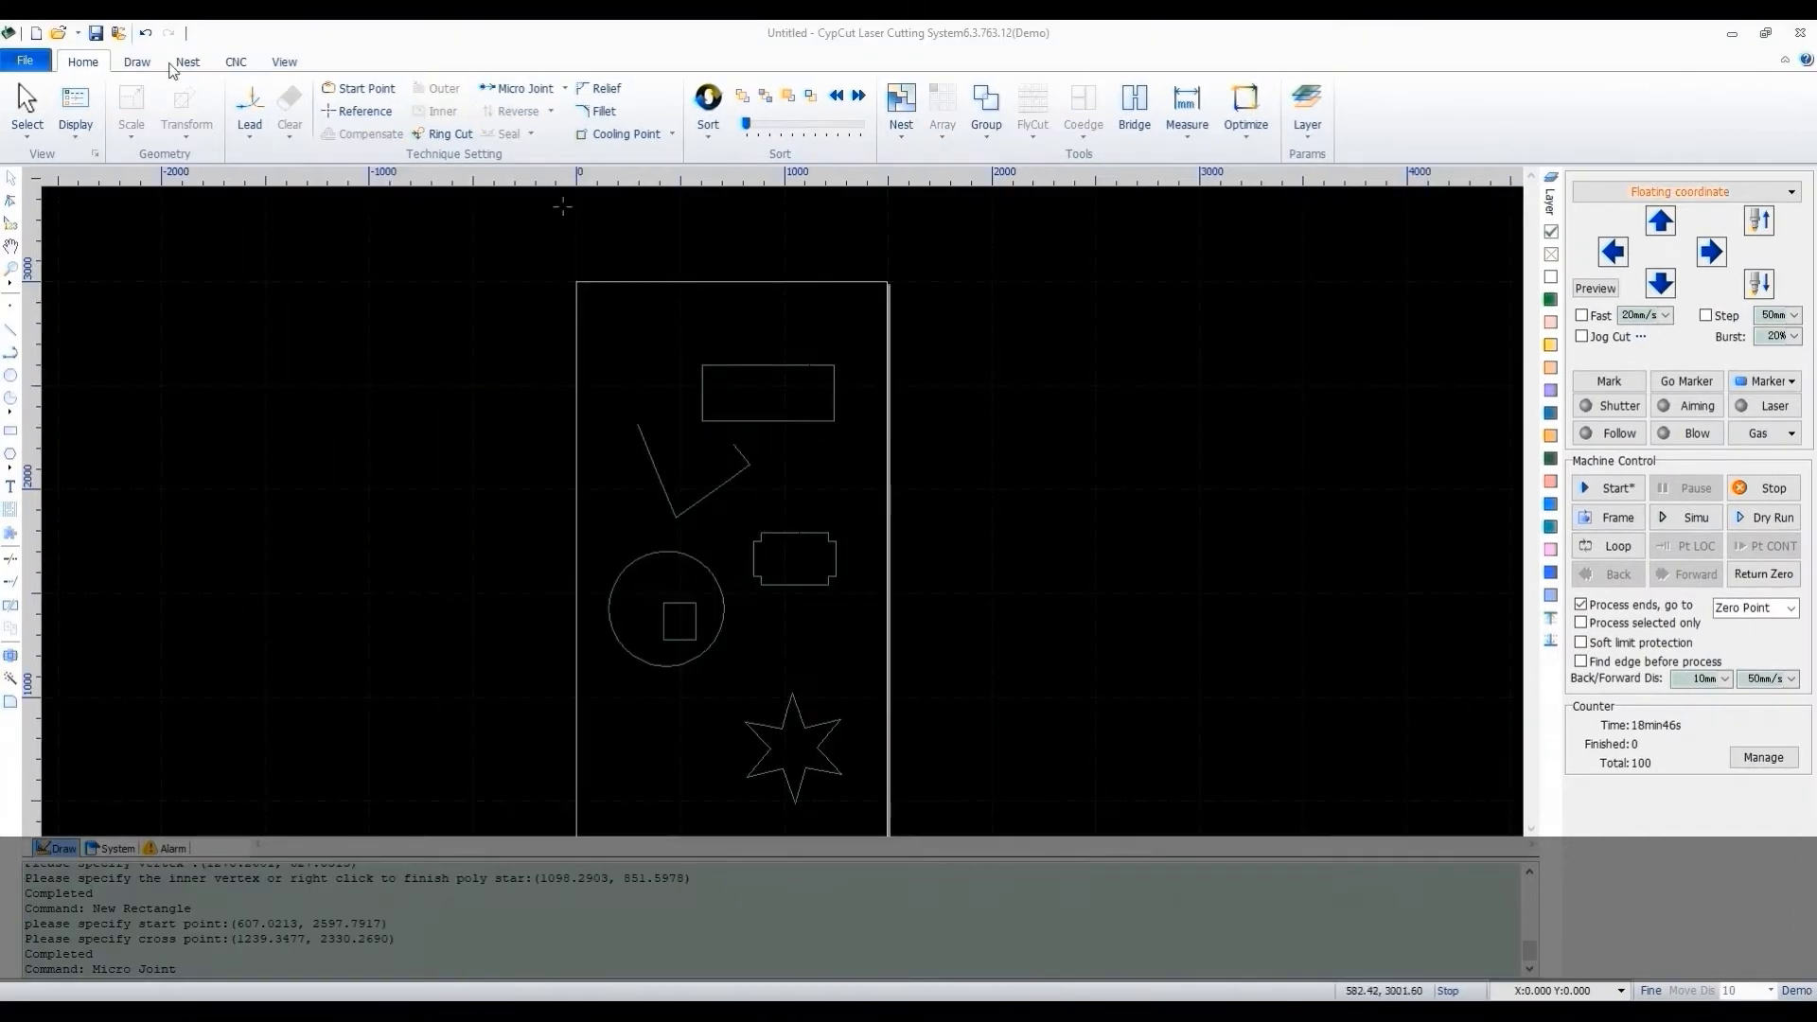
- Turn on Frame Open Figure to outline the open figures
{"action": "left_click", "coordinate": [76, 133]}
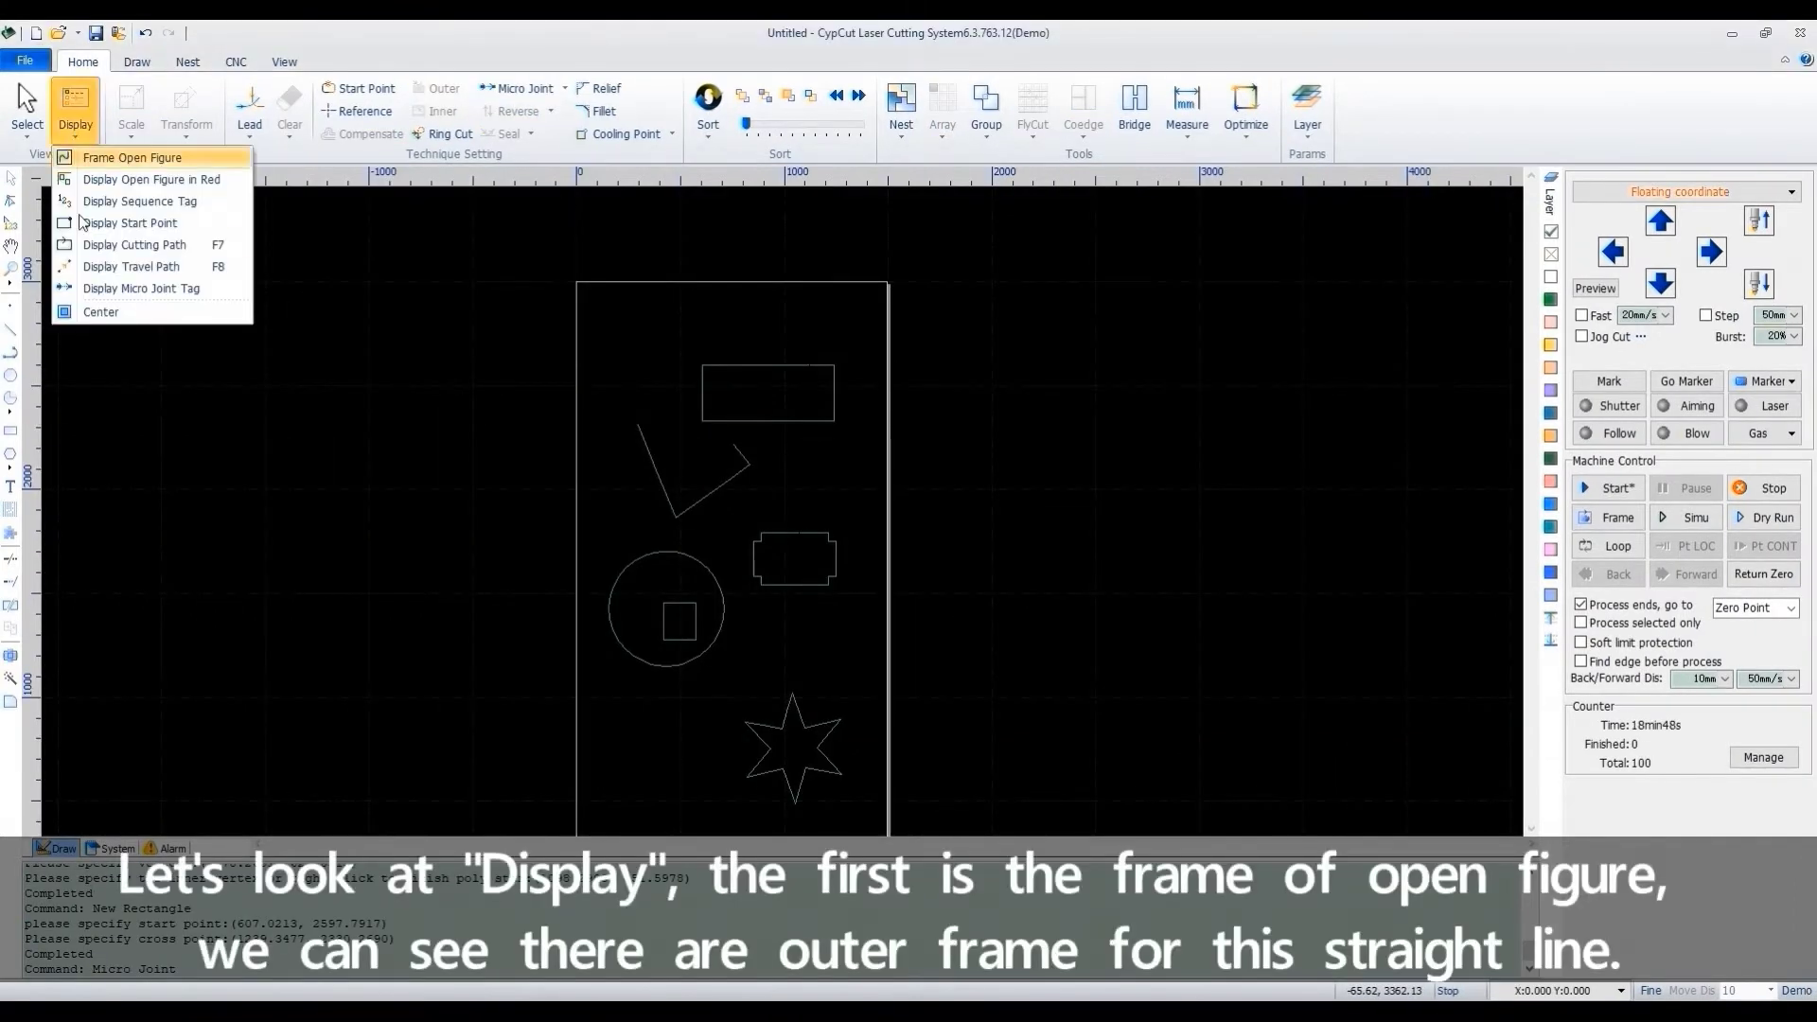
{"action": "left_click", "coordinate": [133, 158]}
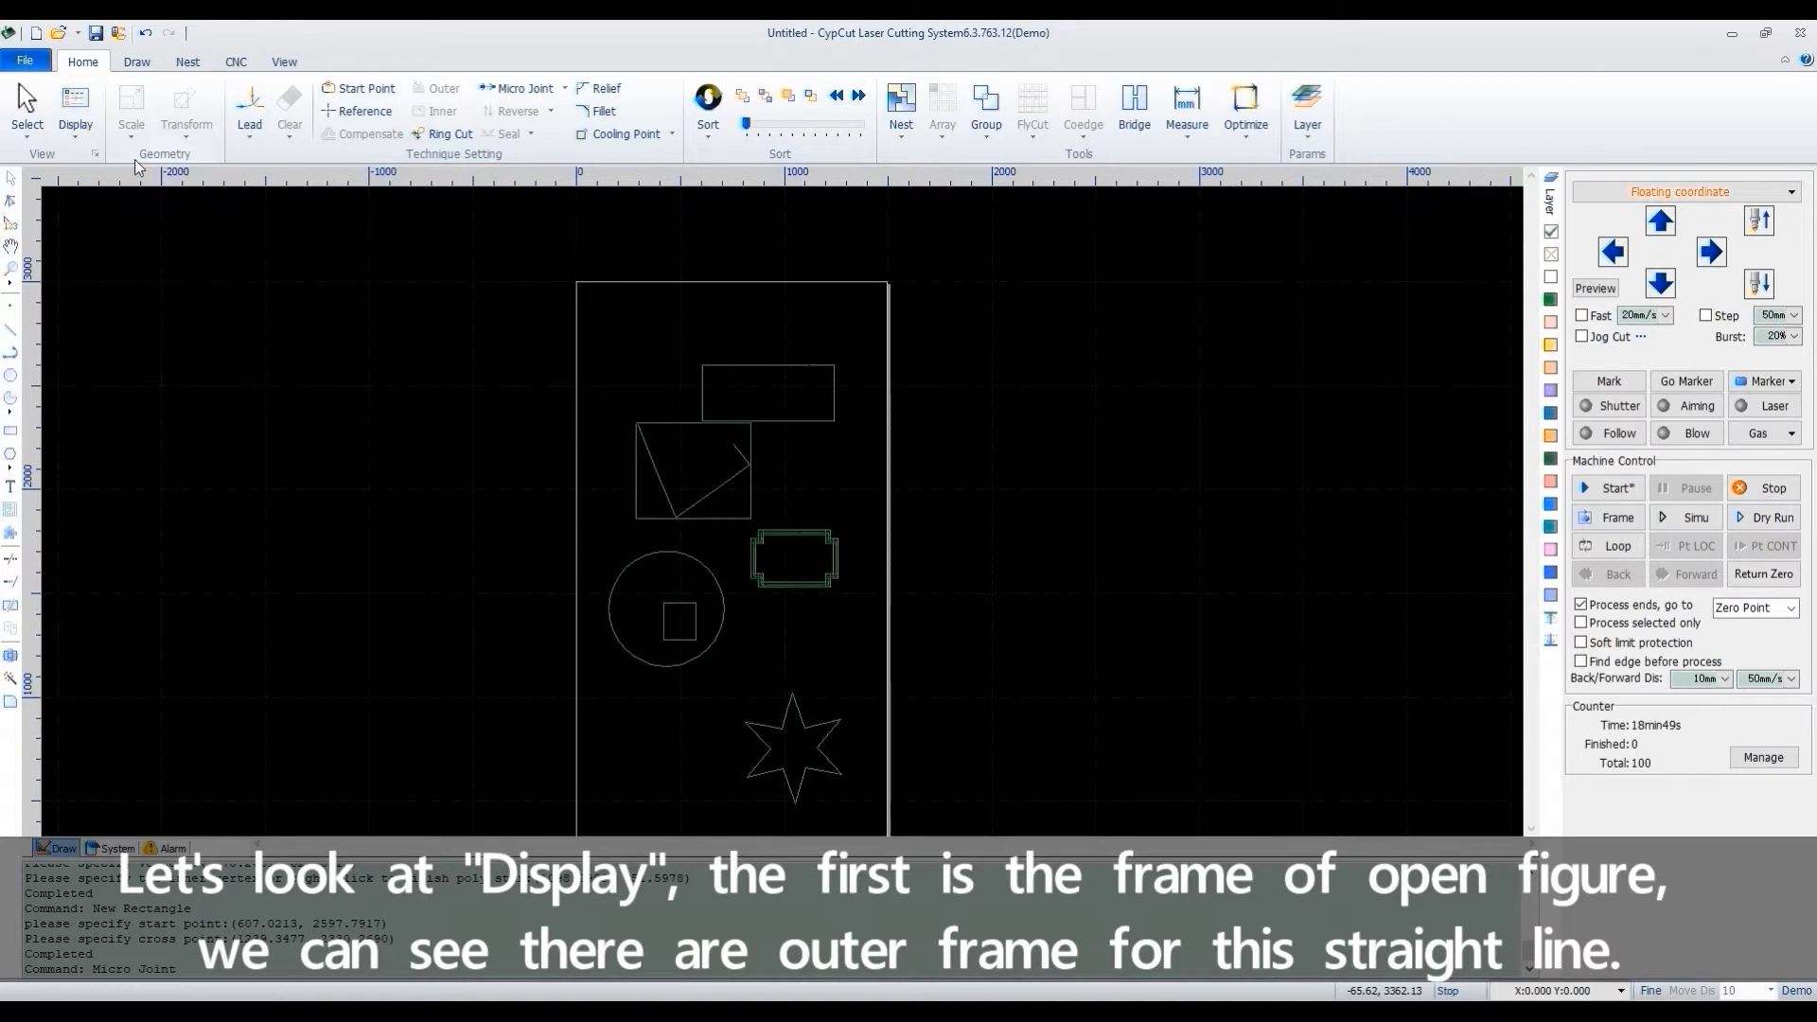
{"action": "scroll", "coordinate": [672, 454], "scroll_direction": "up", "scroll_amount": 4}
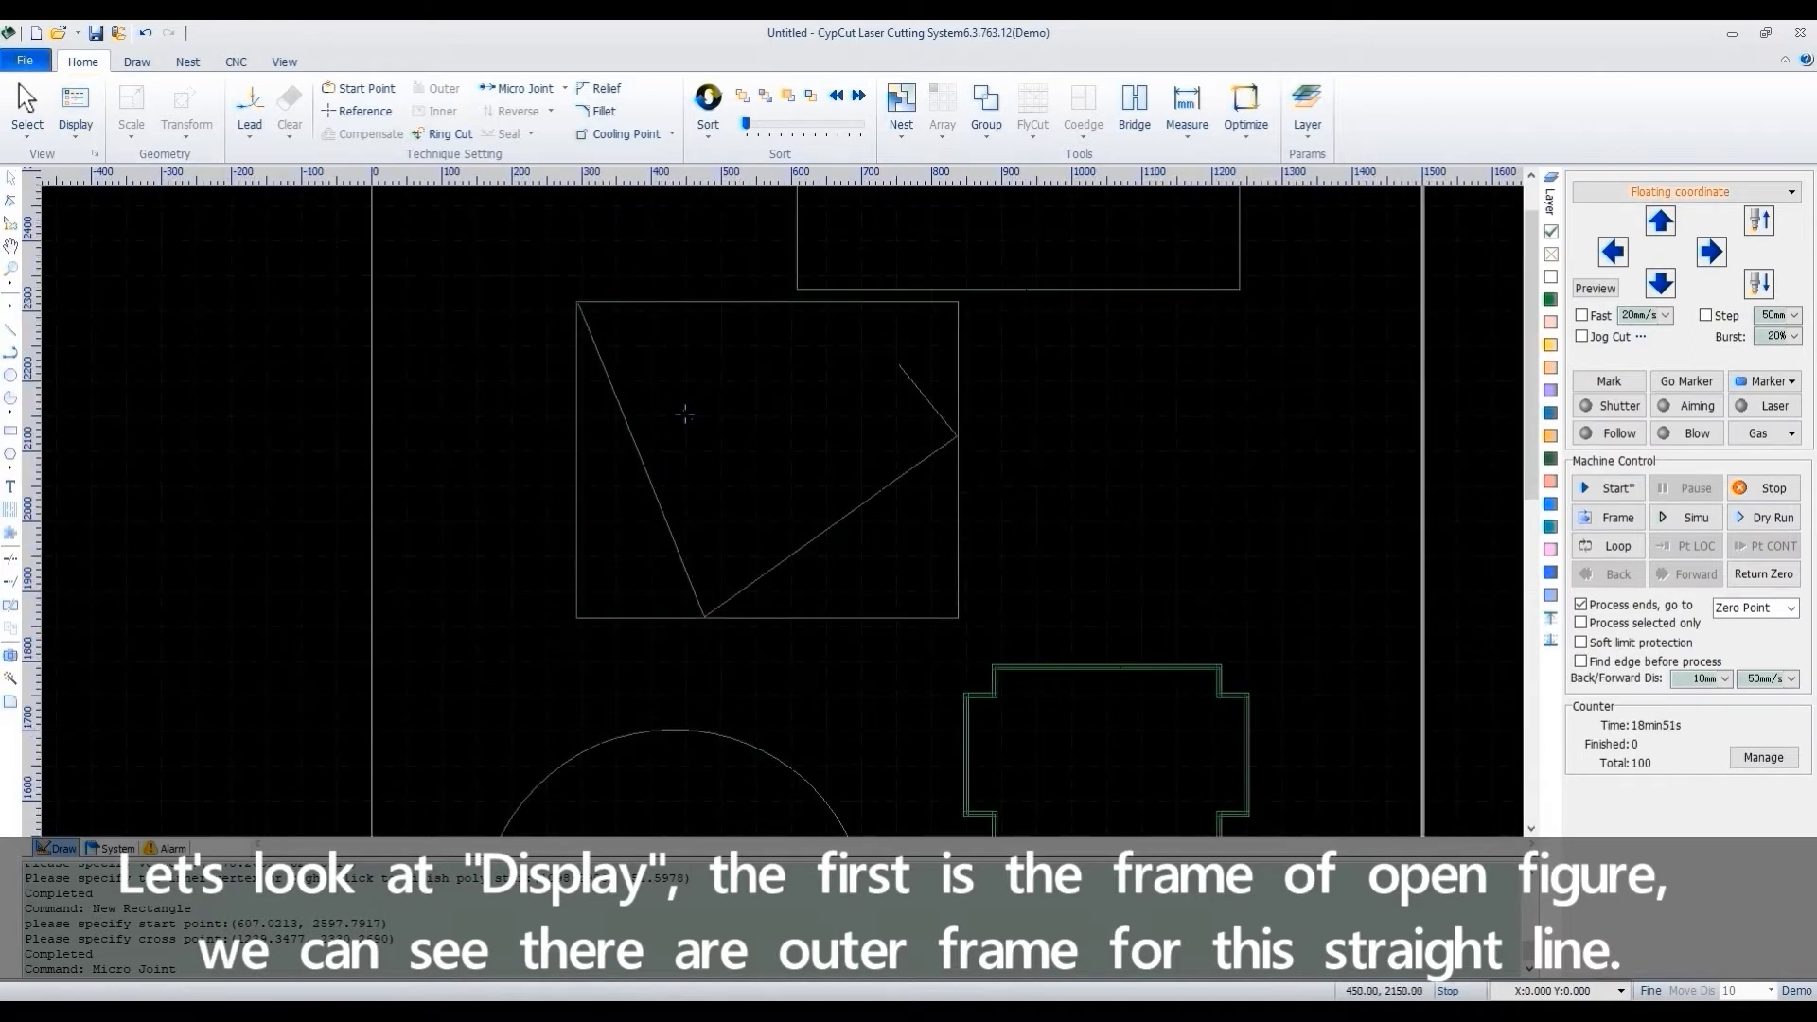
{"action": "scroll", "coordinate": [683, 555], "scroll_direction": "down", "scroll_amount": 3}
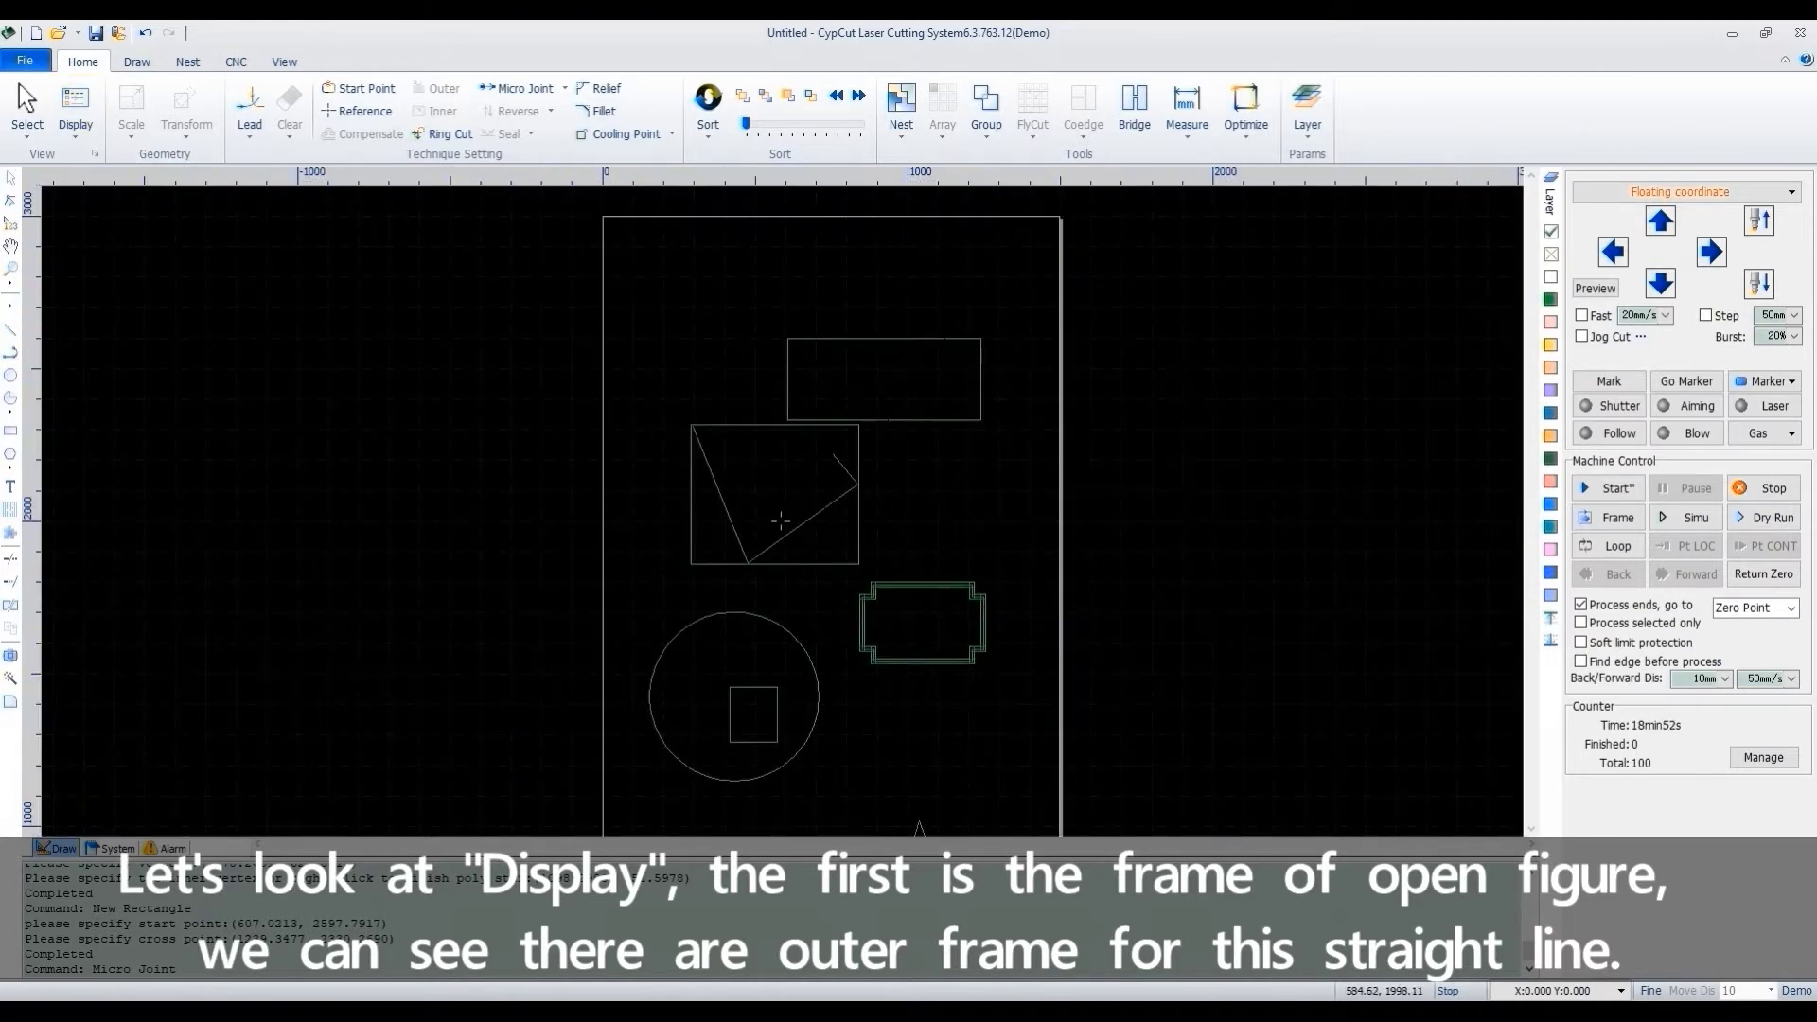
{"action": "scroll", "coordinate": [780, 520], "scroll_direction": "down", "scroll_amount": 2}
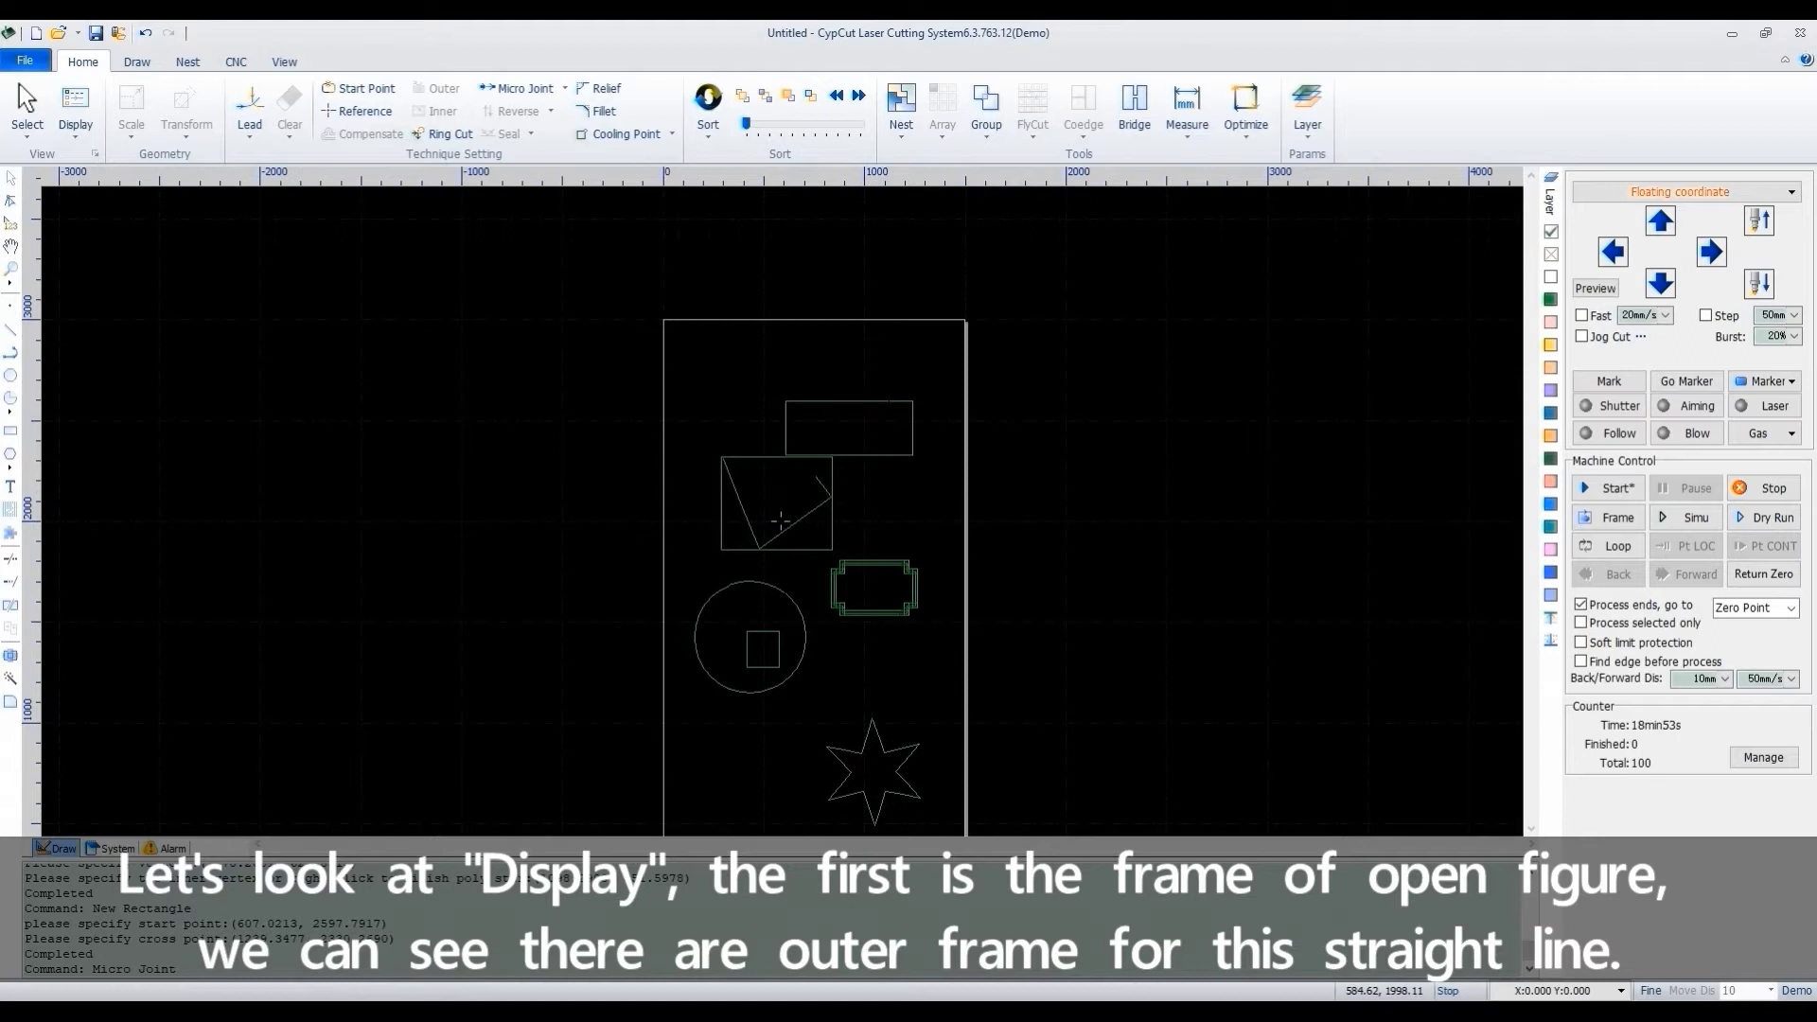
- Turn off Frame Open Figure and enable Display Open Figure in Red
{"action": "left_click", "coordinate": [76, 138]}
{"action": "left_click", "coordinate": [83, 158]}
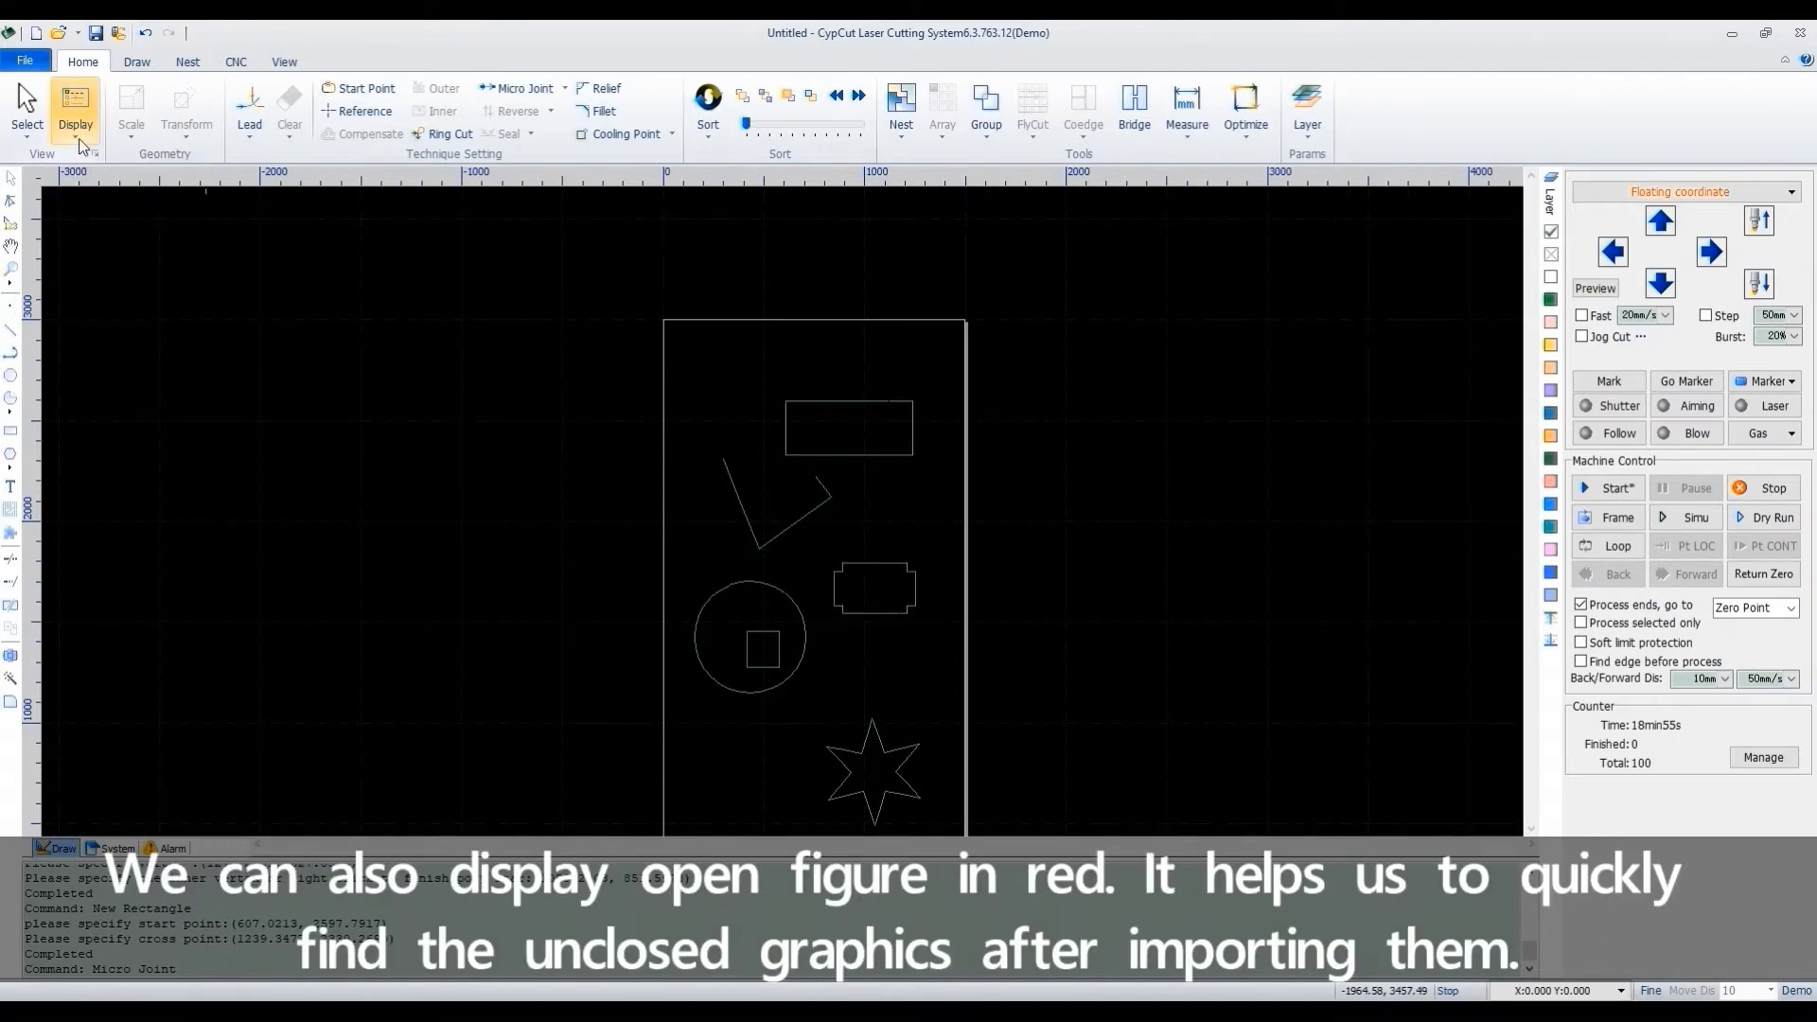
{"action": "left_click", "coordinate": [83, 147]}
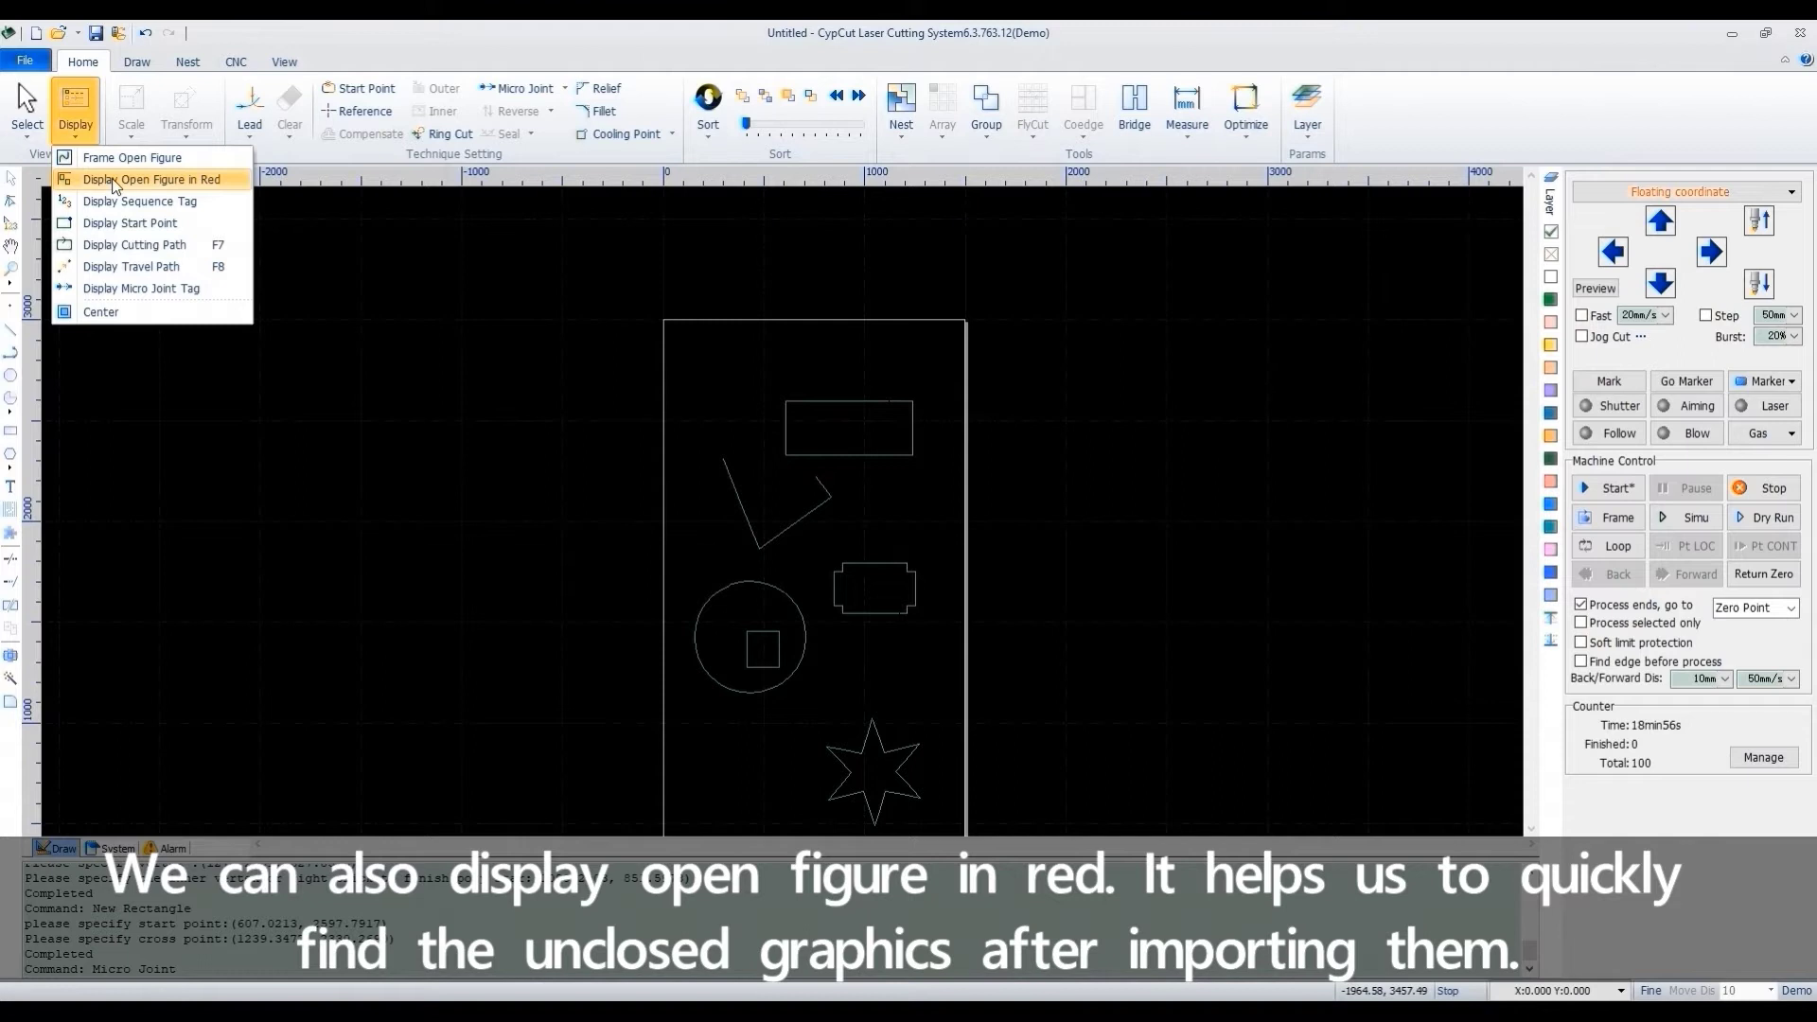
{"action": "left_click", "coordinate": [115, 179]}
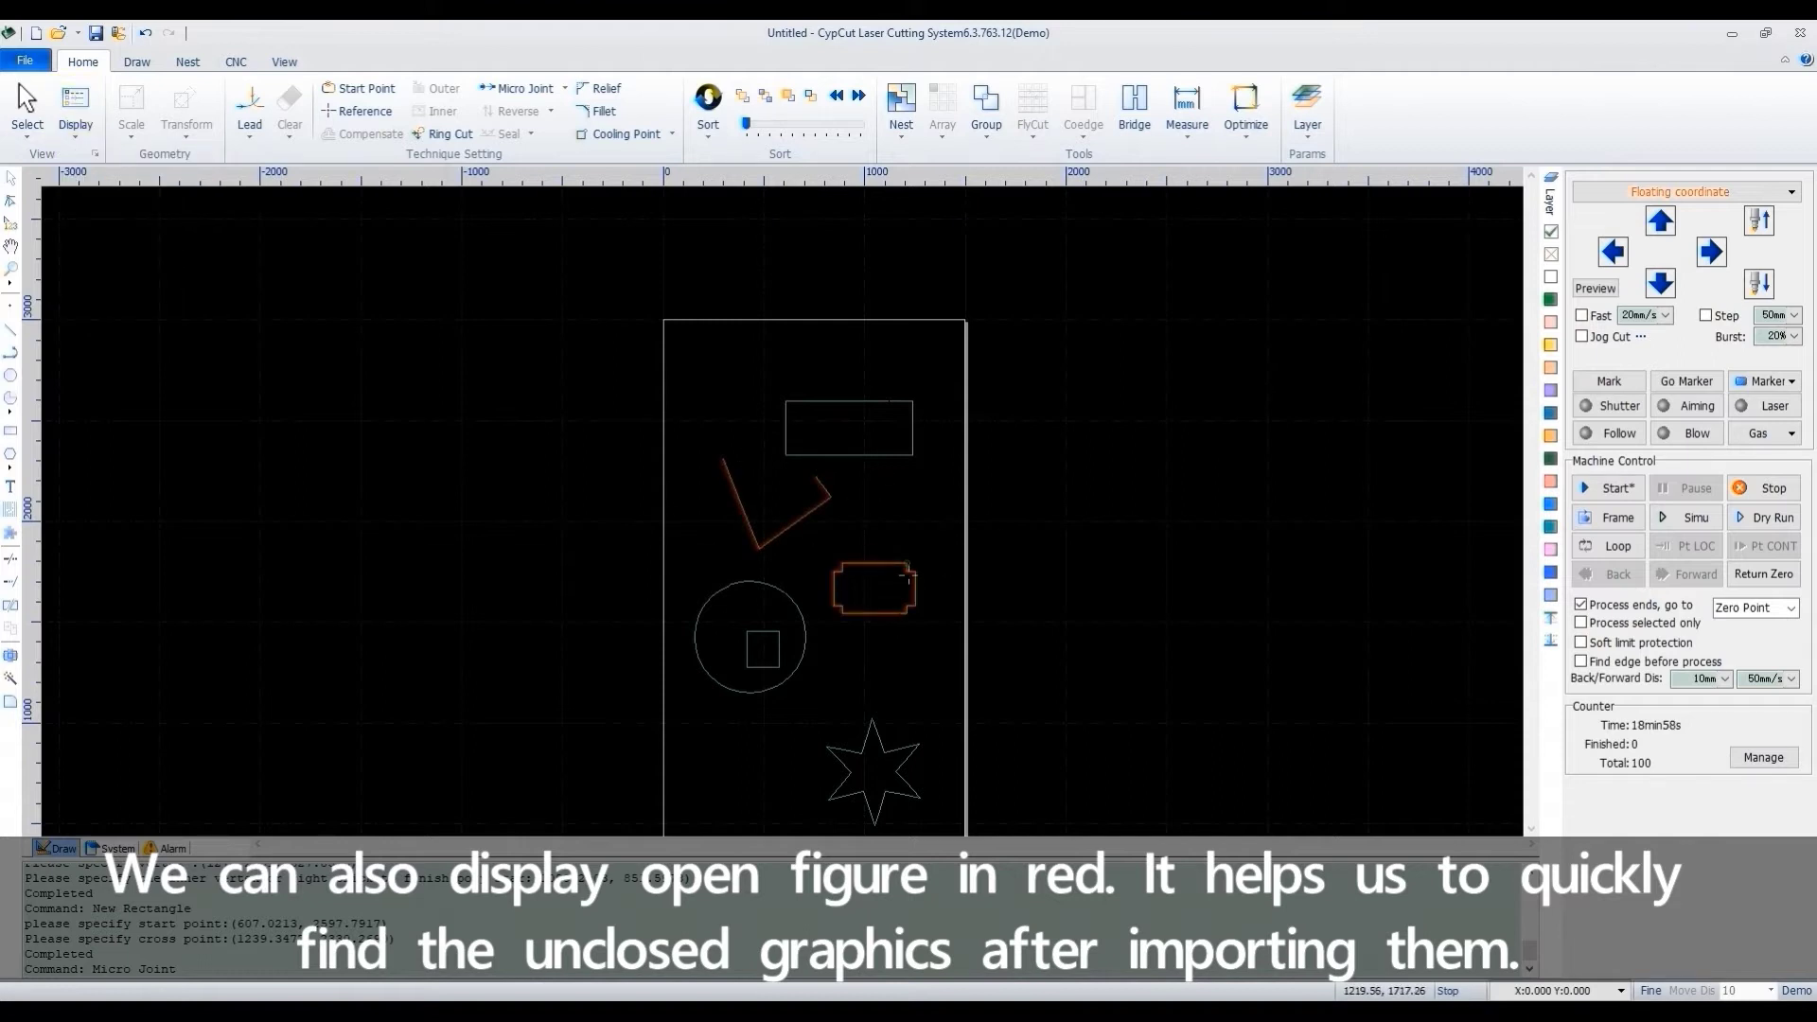
- Preview the sequence number tags on the shapes, then hide them again
{"action": "left_click", "coordinate": [76, 118]}
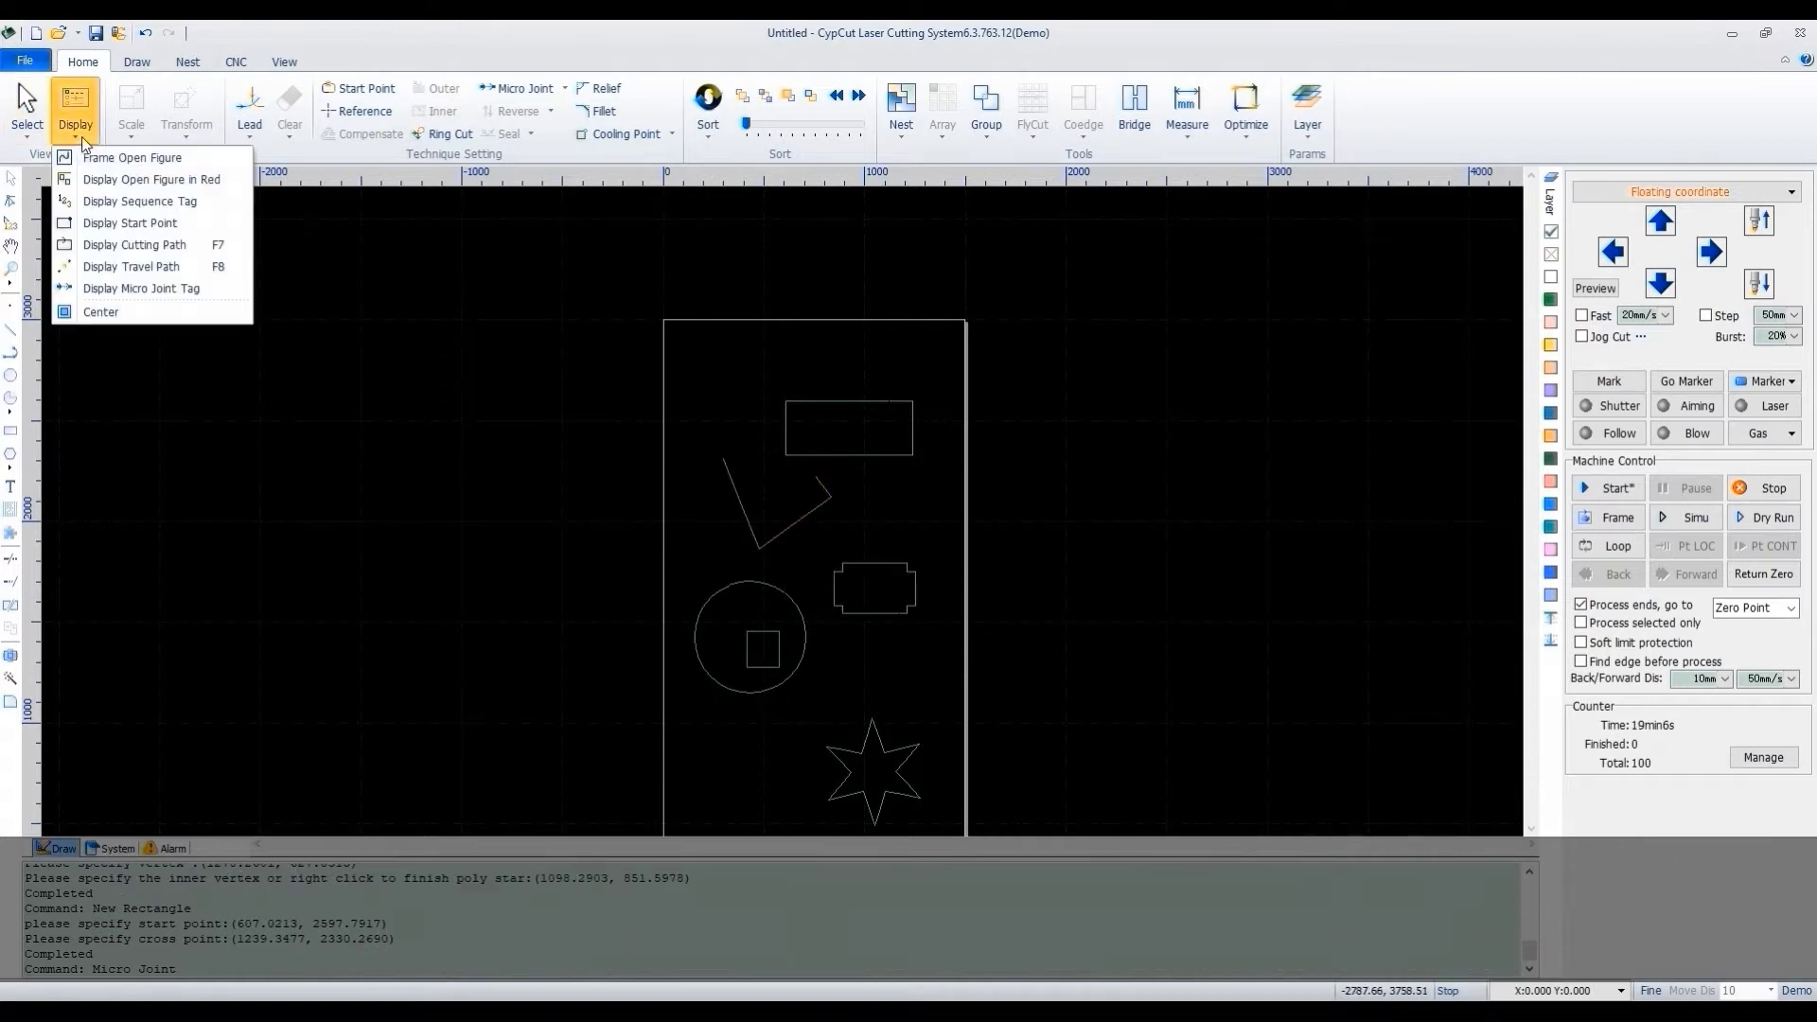
{"action": "left_click", "coordinate": [104, 202]}
{"action": "scroll", "coordinate": [880, 620], "scroll_direction": "up", "scroll_amount": 2}
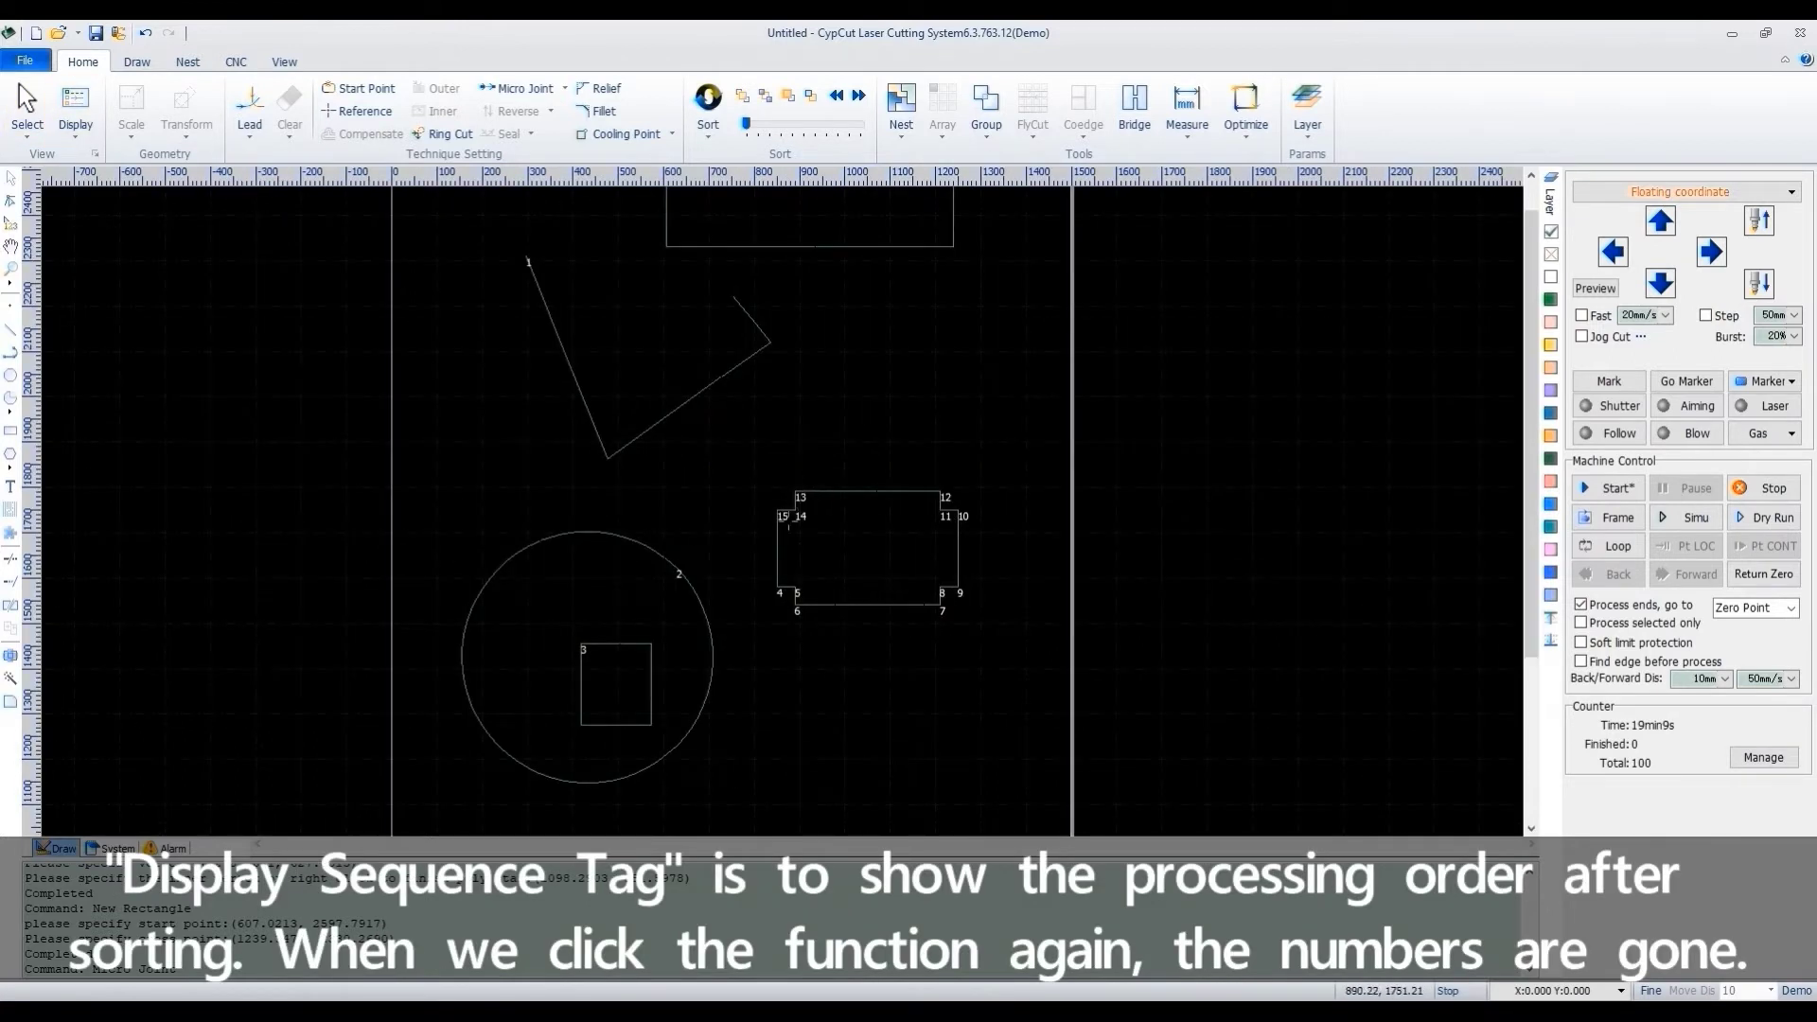
{"action": "scroll", "coordinate": [788, 526], "scroll_direction": "down", "scroll_amount": 2}
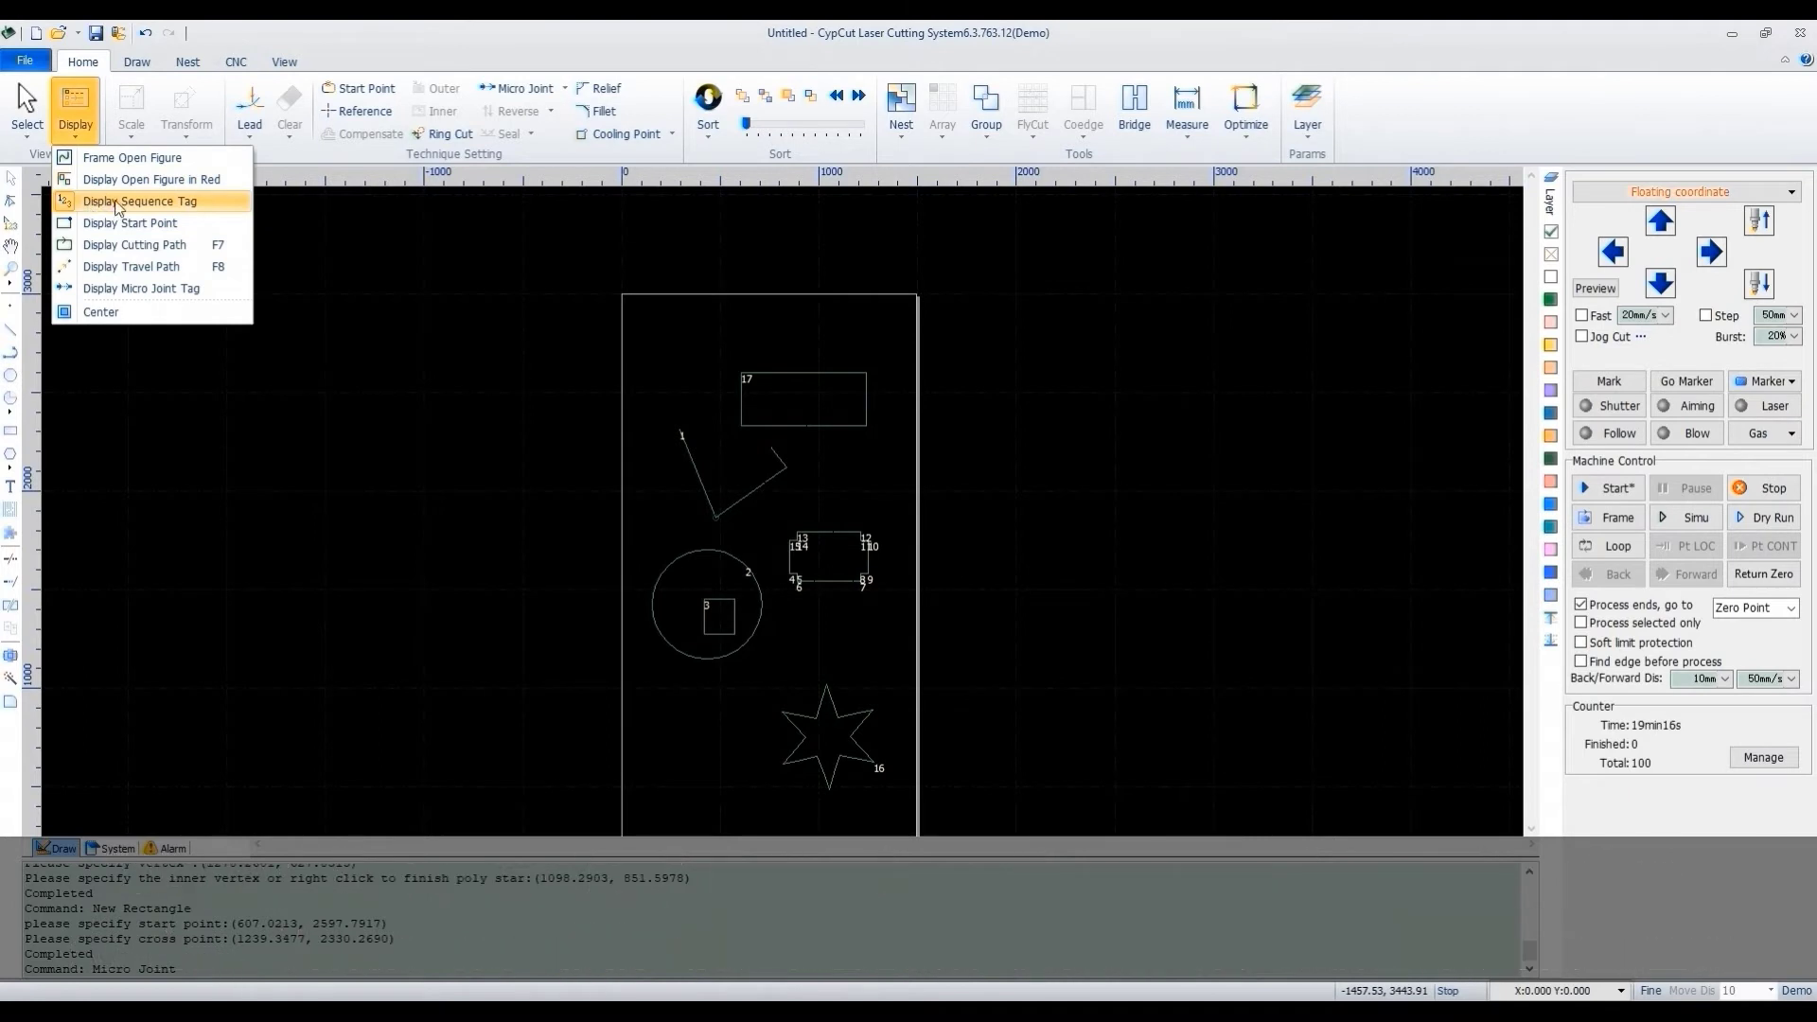
{"action": "left_click", "coordinate": [112, 204]}
- Show each shape's start point markers, then hide them
{"action": "left_click", "coordinate": [76, 112]}
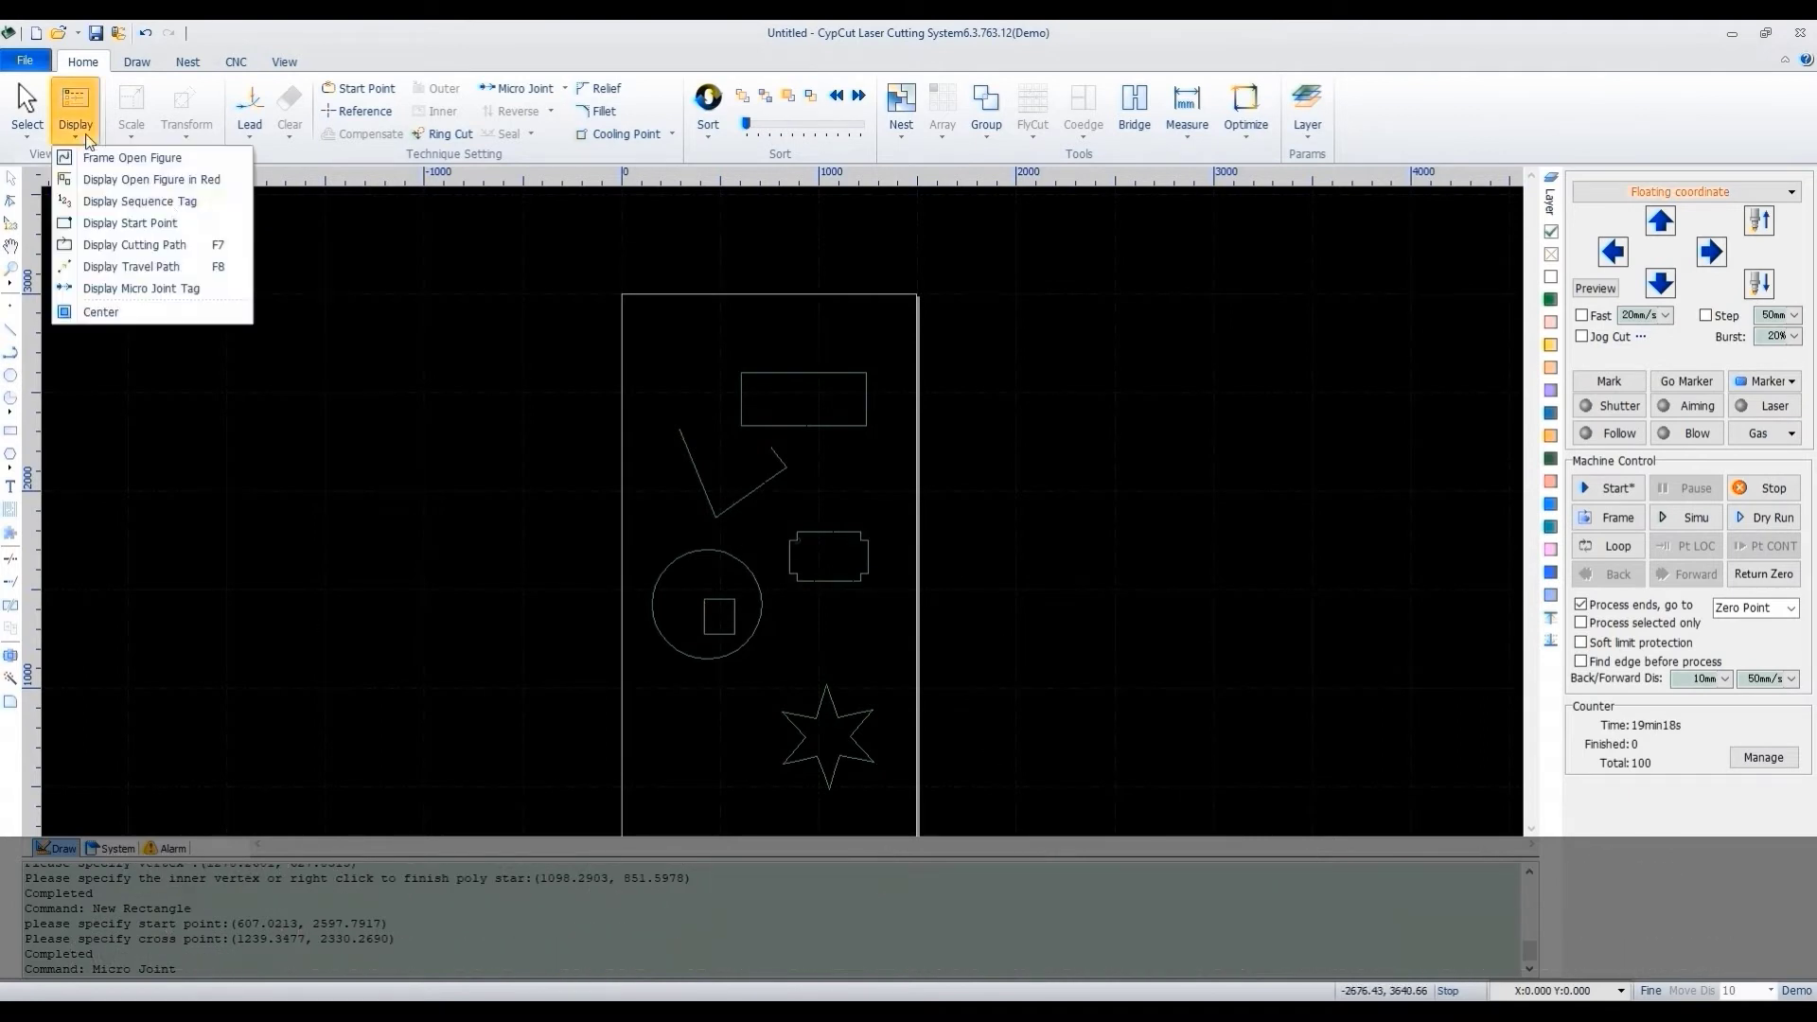
{"action": "left_click", "coordinate": [142, 224]}
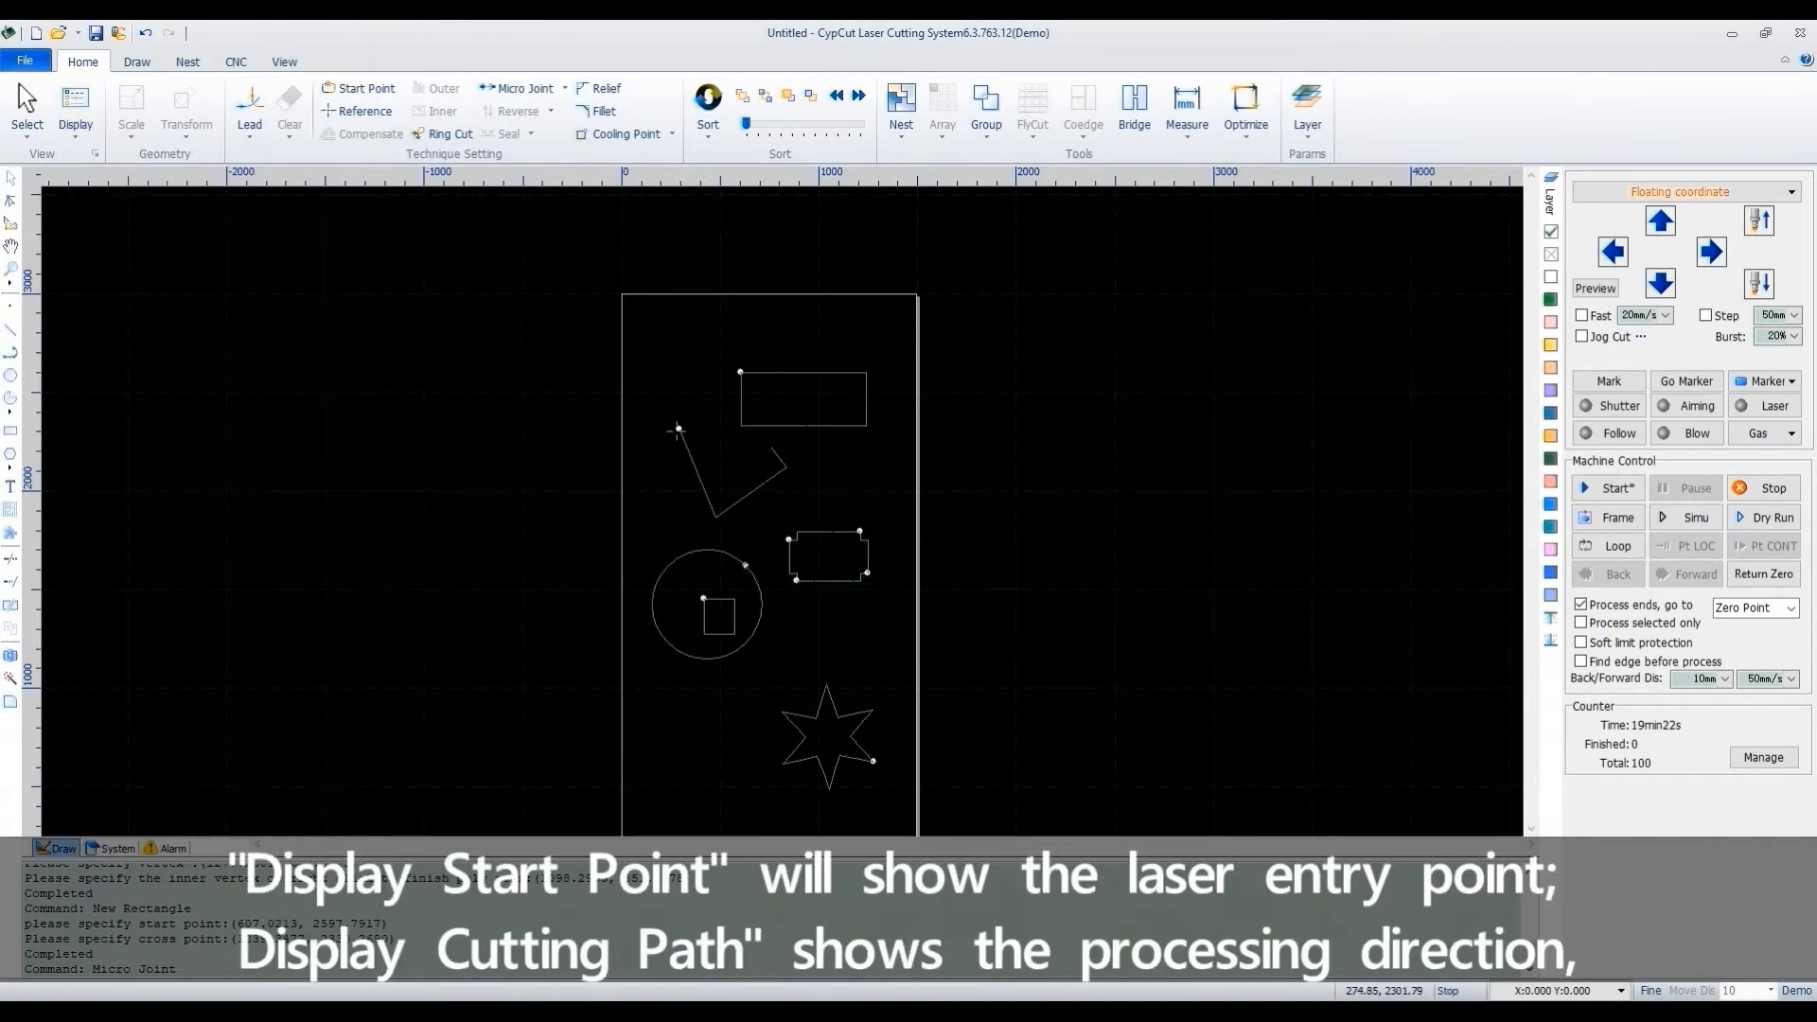
{"action": "left_click", "coordinate": [76, 112]}
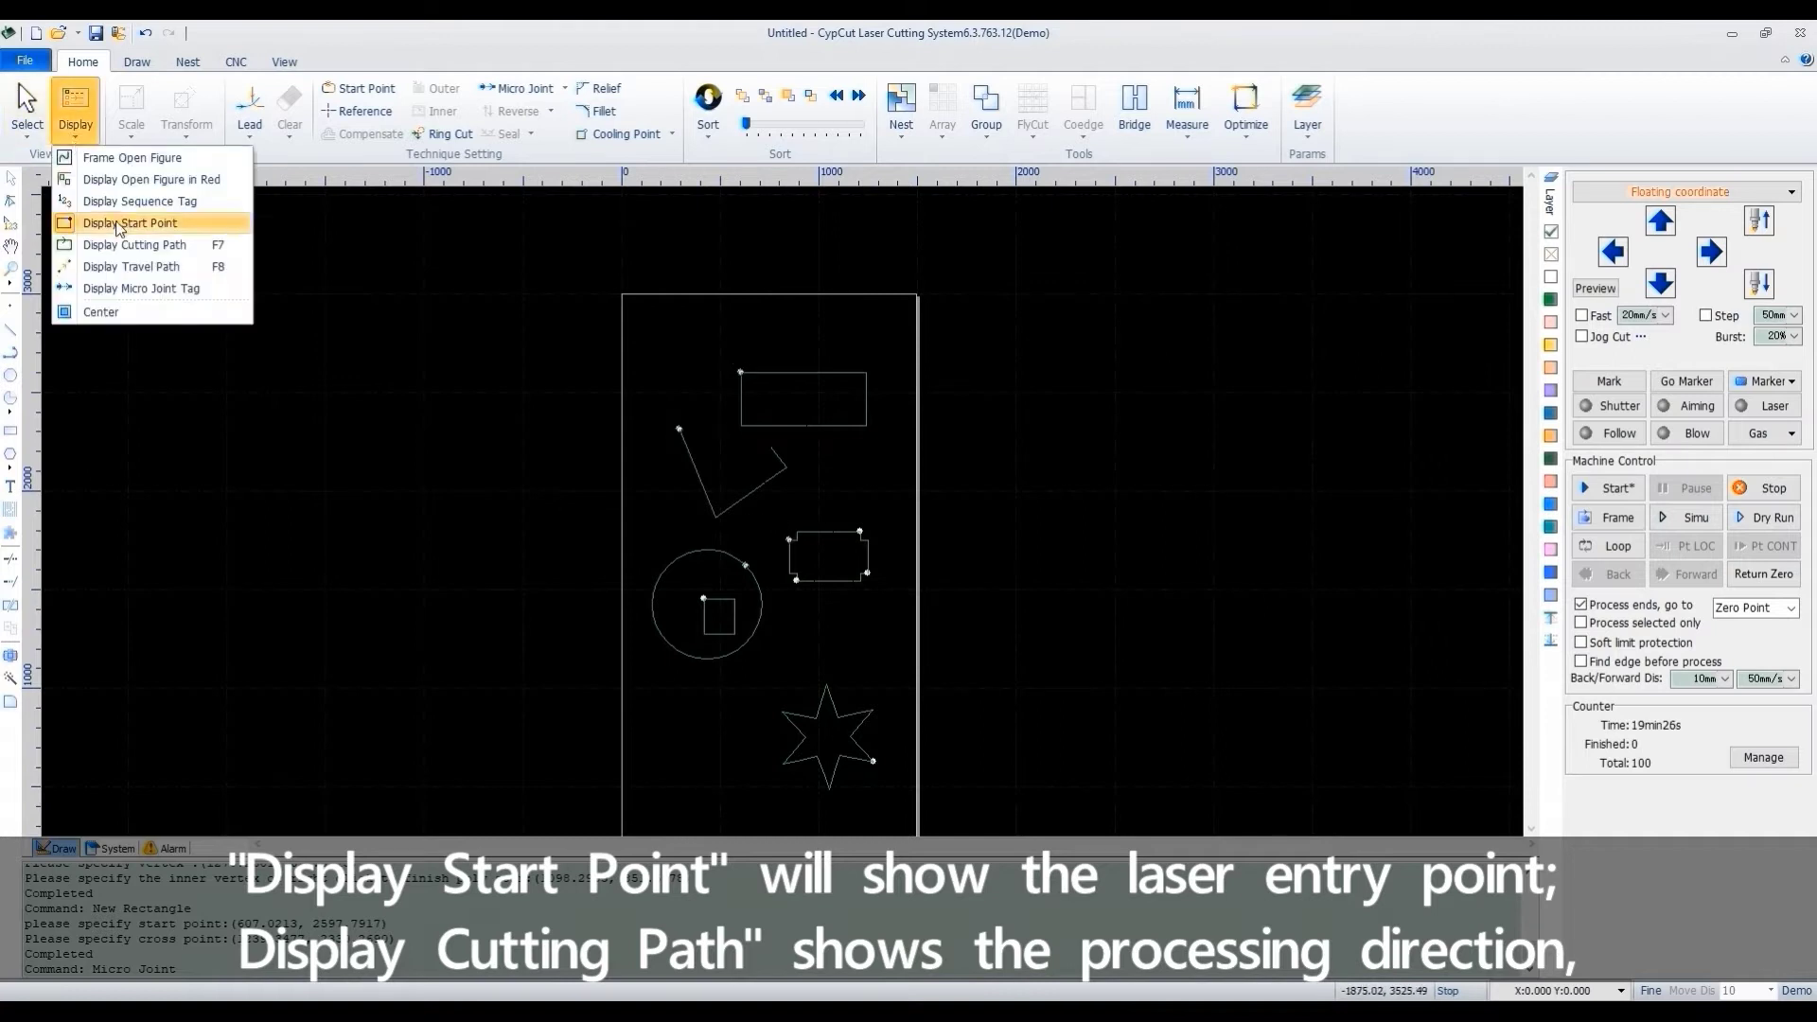
{"action": "left_click", "coordinate": [123, 224]}
- Enable Display Cutting Path so direction arrows appear along every outline
{"action": "left_click", "coordinate": [78, 133]}
{"action": "left_click", "coordinate": [111, 243]}
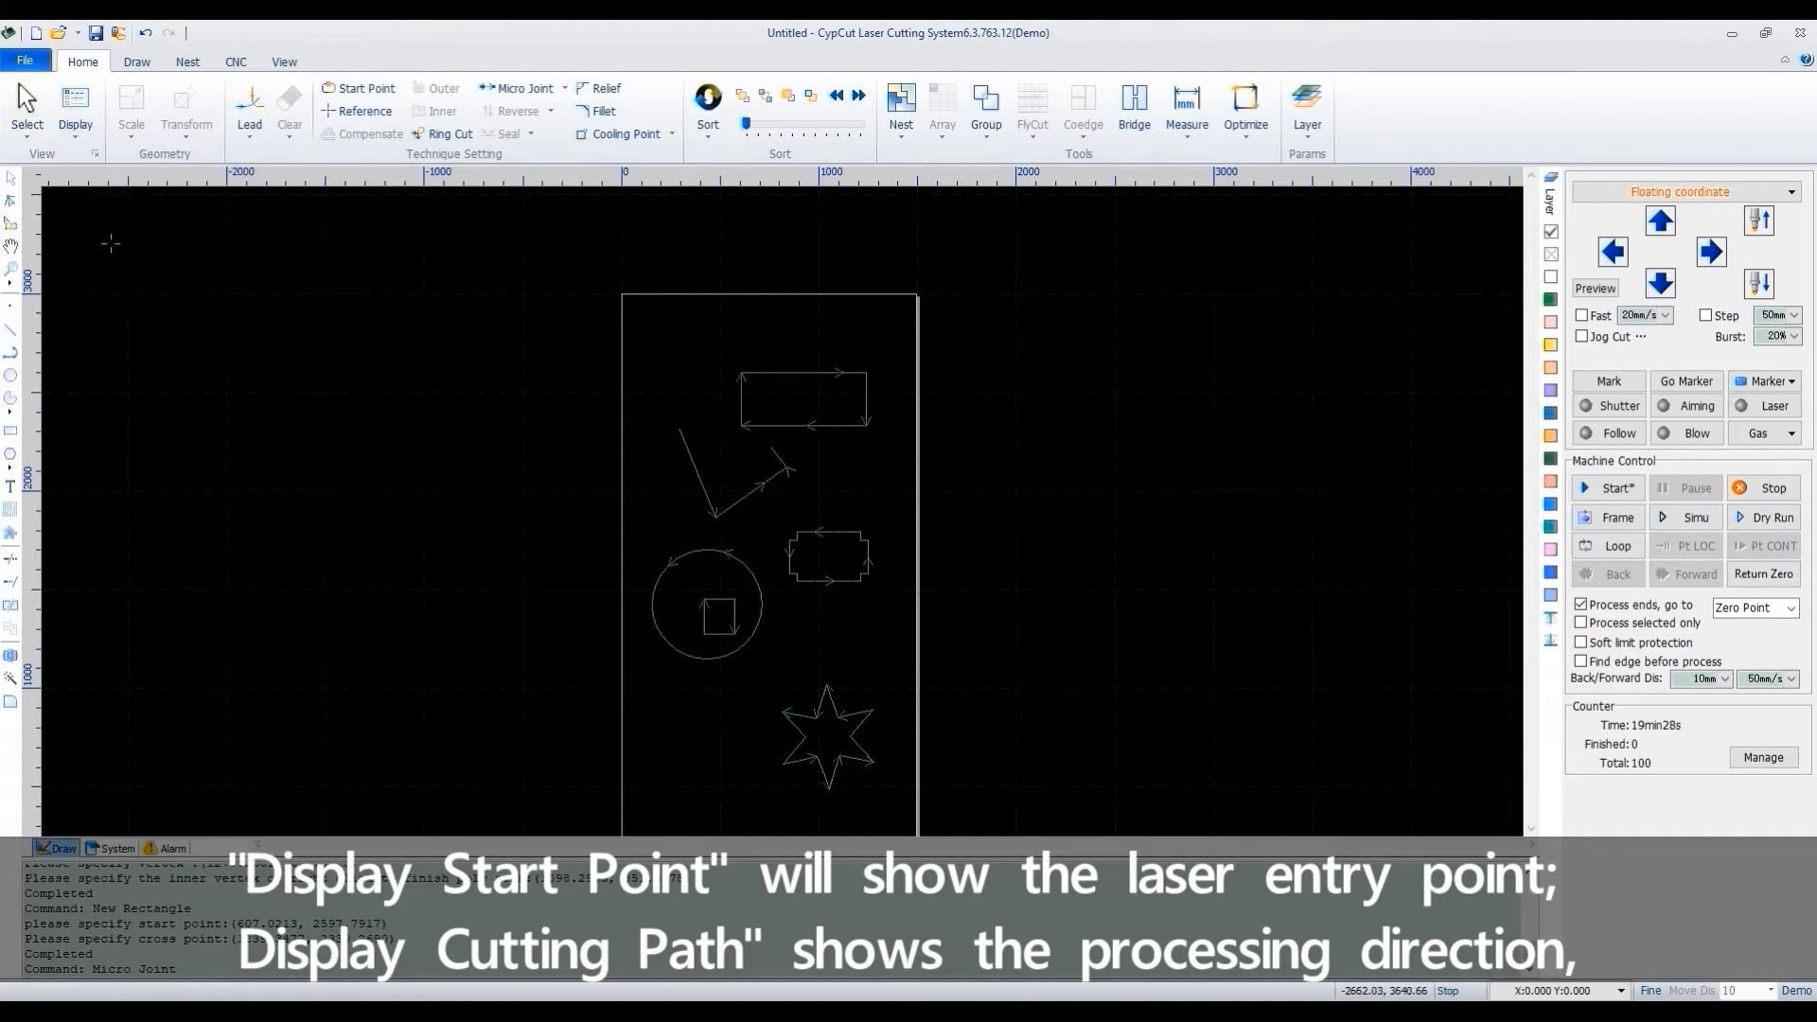
{"action": "scroll", "coordinate": [784, 395], "scroll_direction": "up", "scroll_amount": 3}
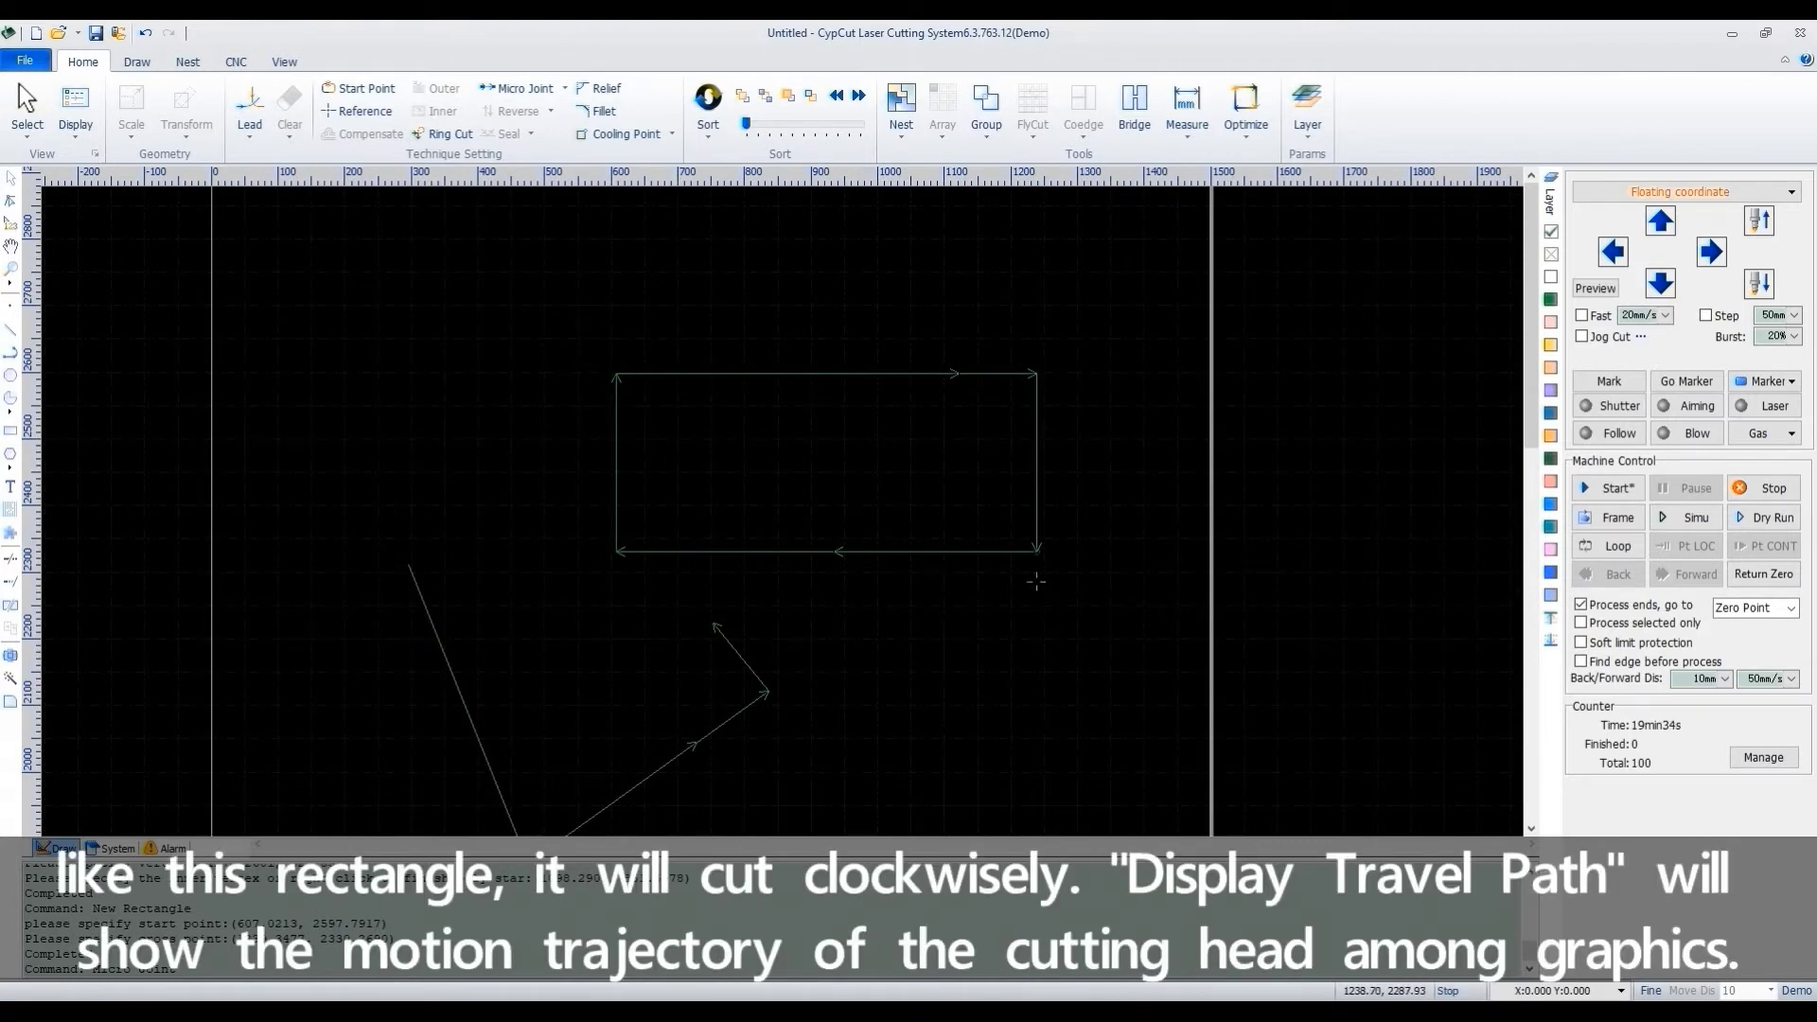
{"action": "scroll", "coordinate": [694, 516], "scroll_direction": "down", "scroll_amount": 3}
- Show the dashed travel path between shapes, inspect it, then hide it via Display
{"action": "left_click", "coordinate": [76, 113]}
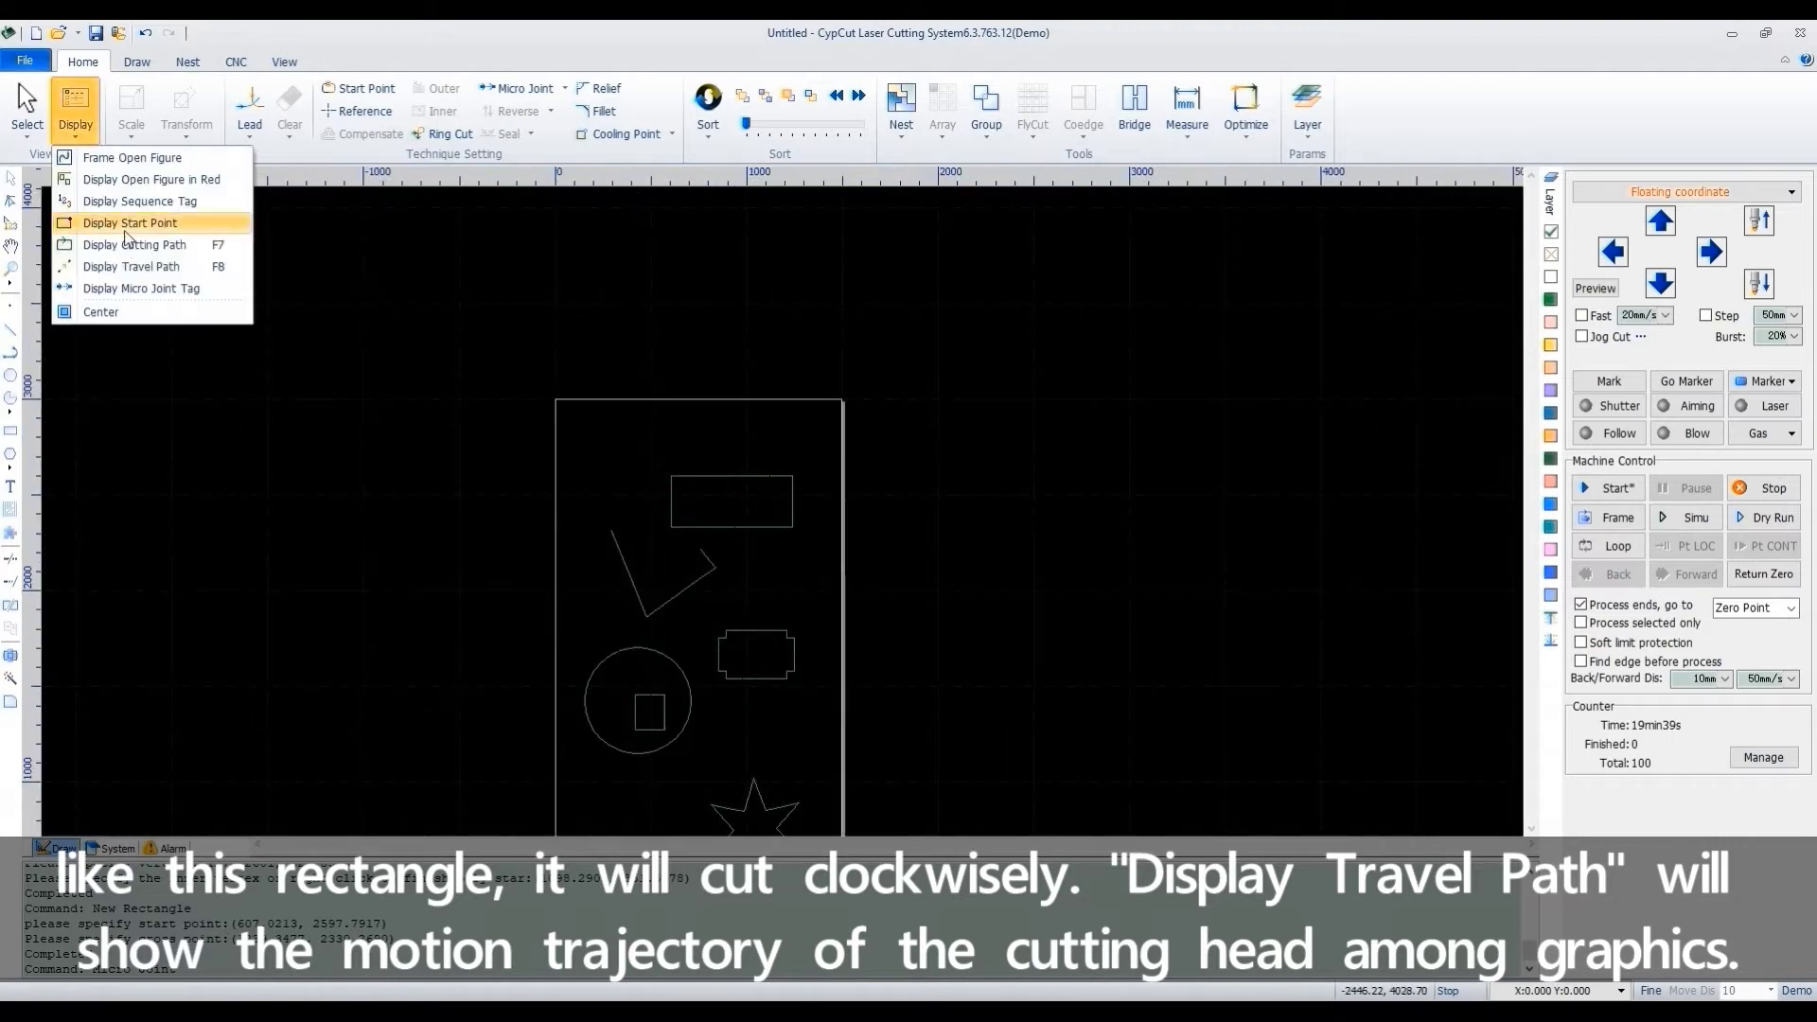
{"action": "left_click", "coordinate": [142, 263]}
{"action": "scroll", "coordinate": [728, 760], "scroll_direction": "up", "scroll_amount": 3}
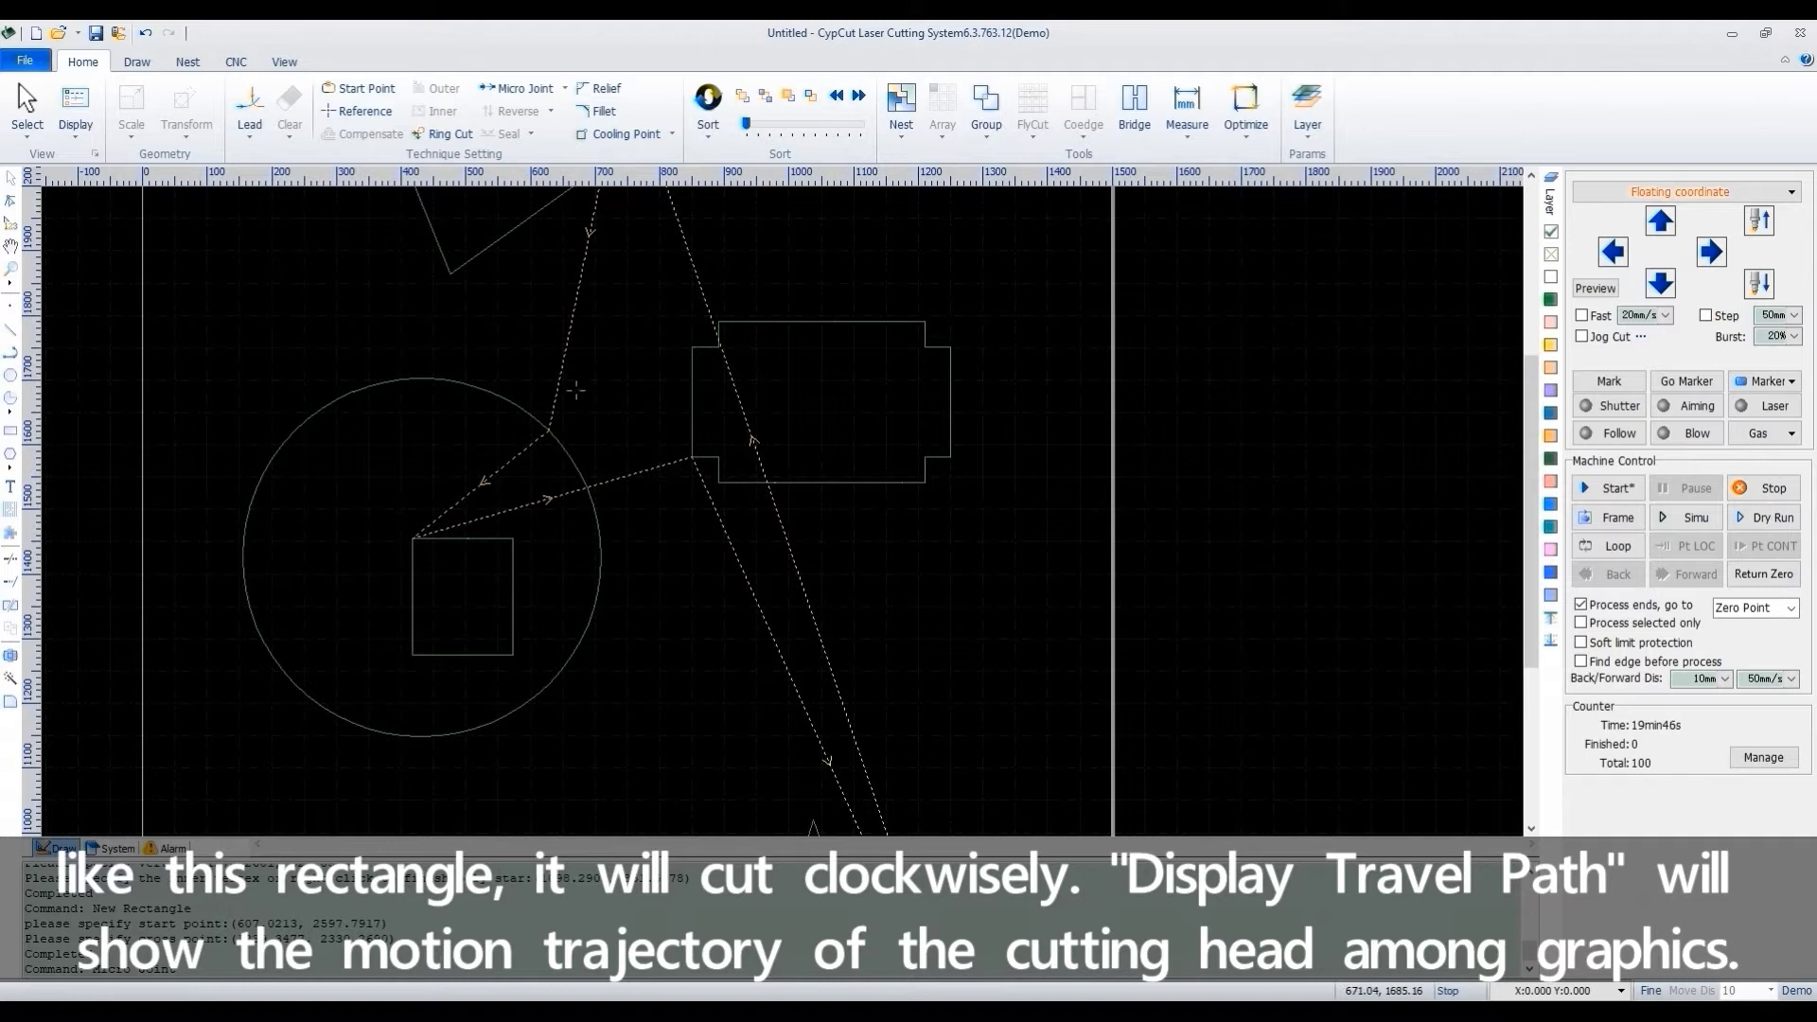
{"action": "scroll", "coordinate": [575, 390], "scroll_direction": "down", "scroll_amount": 3}
{"action": "scroll", "coordinate": [634, 373], "scroll_direction": "down", "scroll_amount": 2}
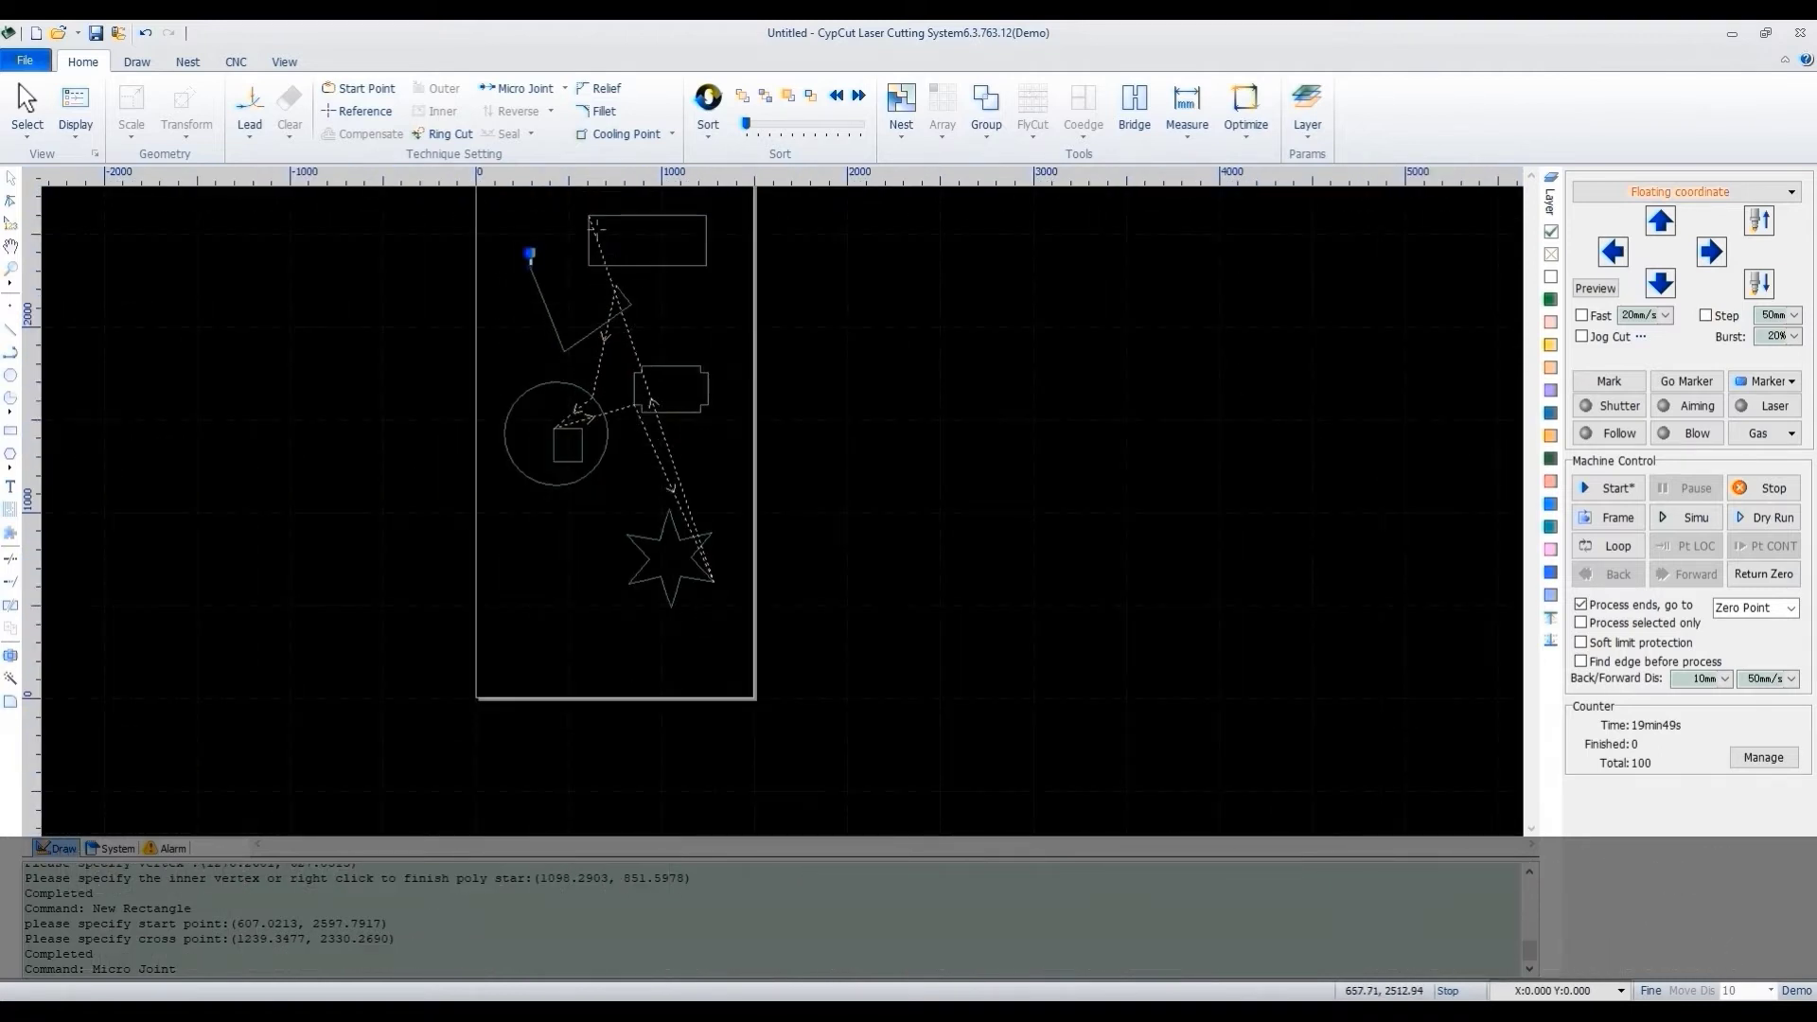
{"action": "scroll", "coordinate": [497, 270], "scroll_direction": "up", "scroll_amount": 2}
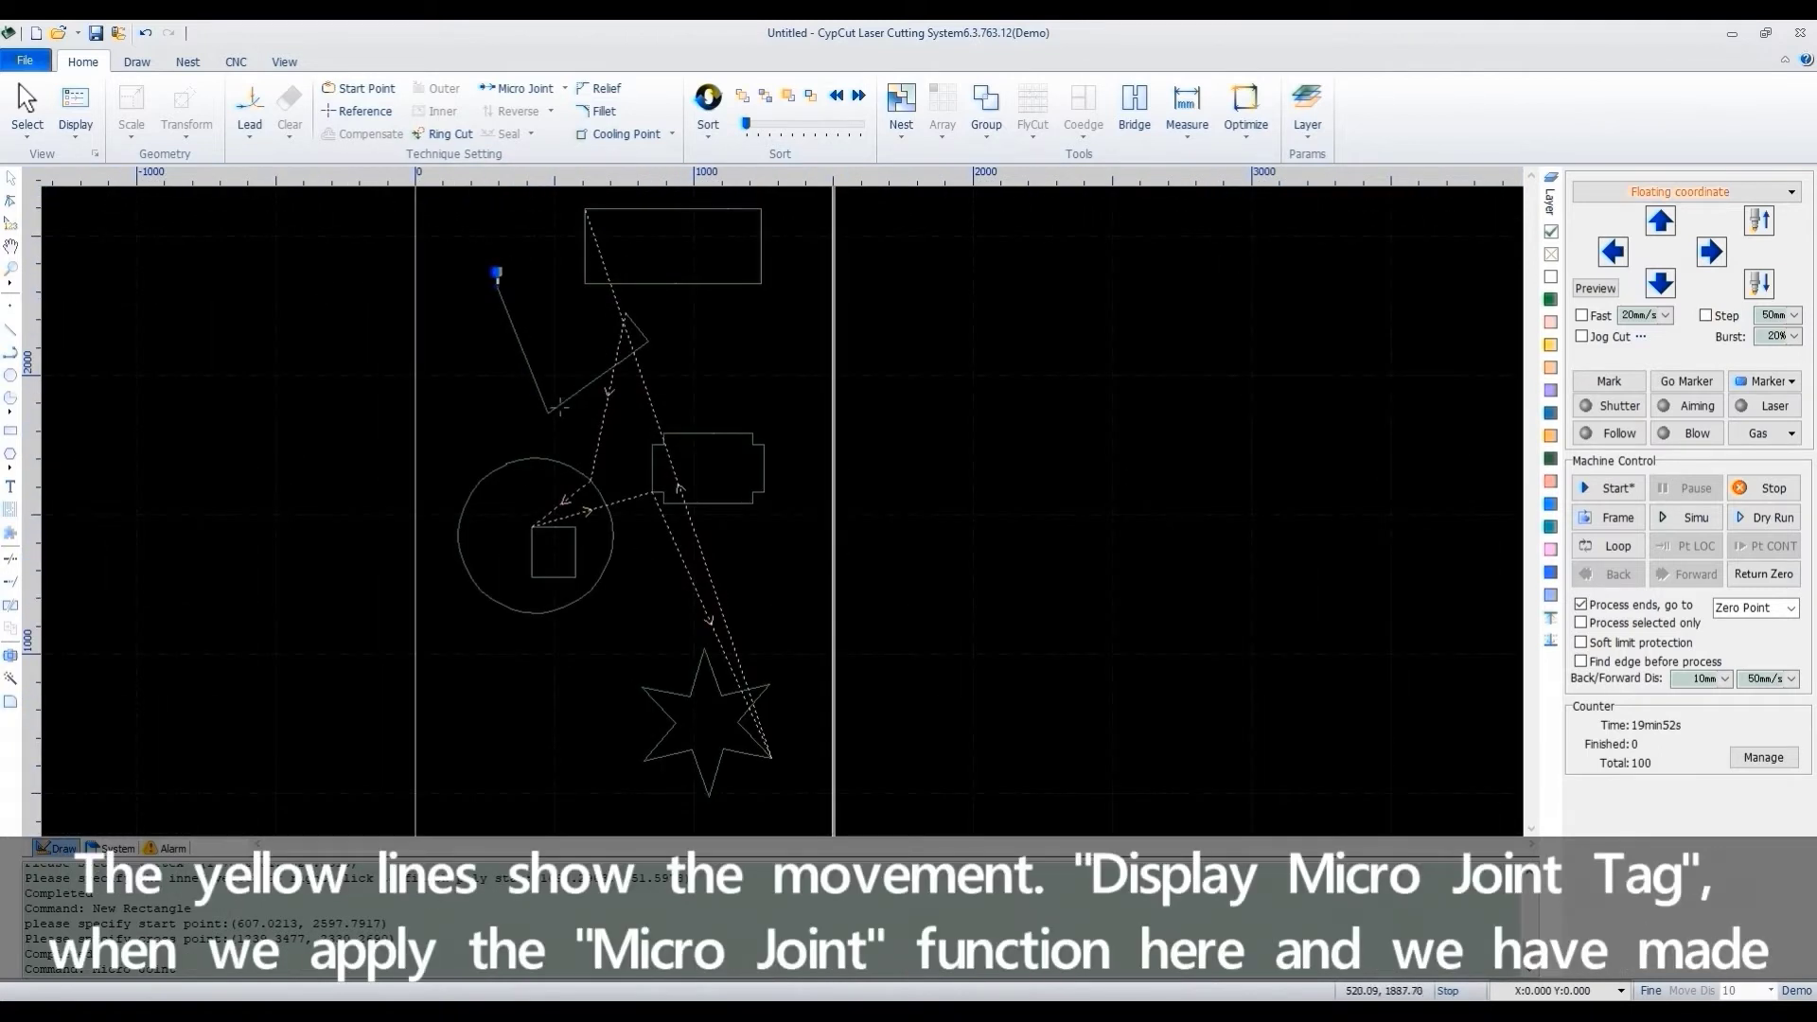
{"action": "left_click", "coordinate": [76, 133]}
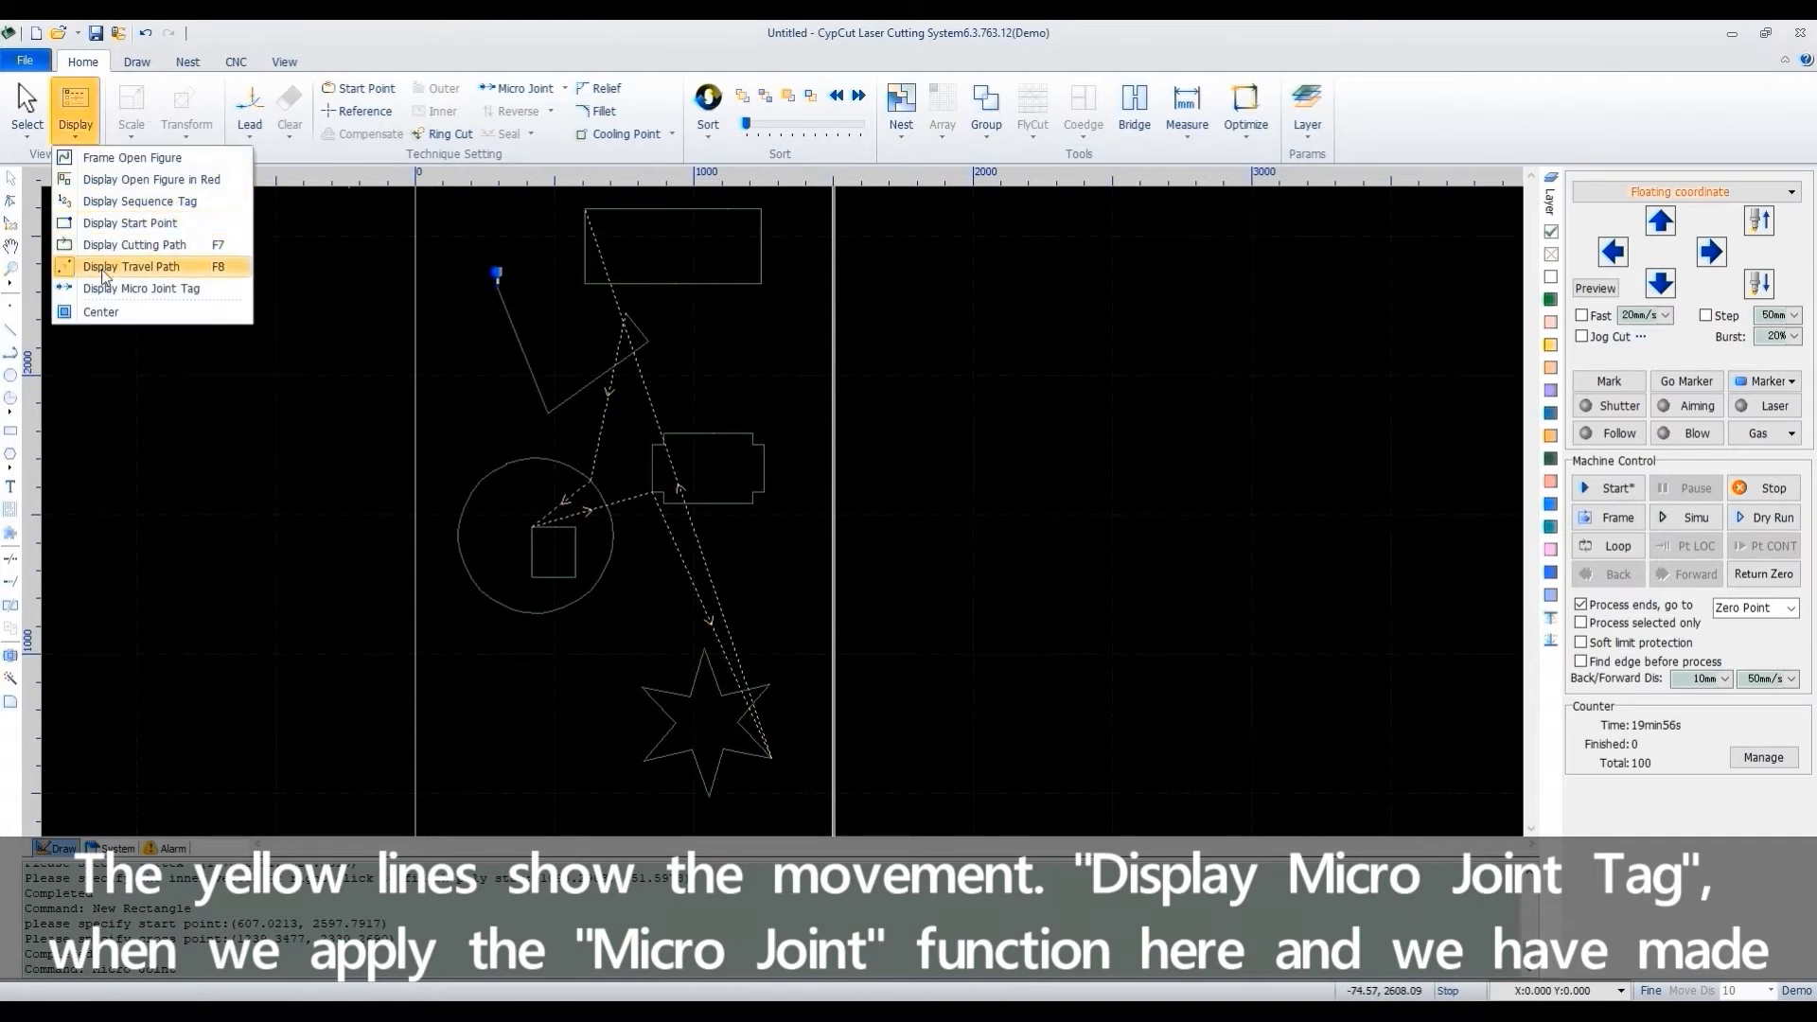
{"action": "left_click", "coordinate": [142, 265]}
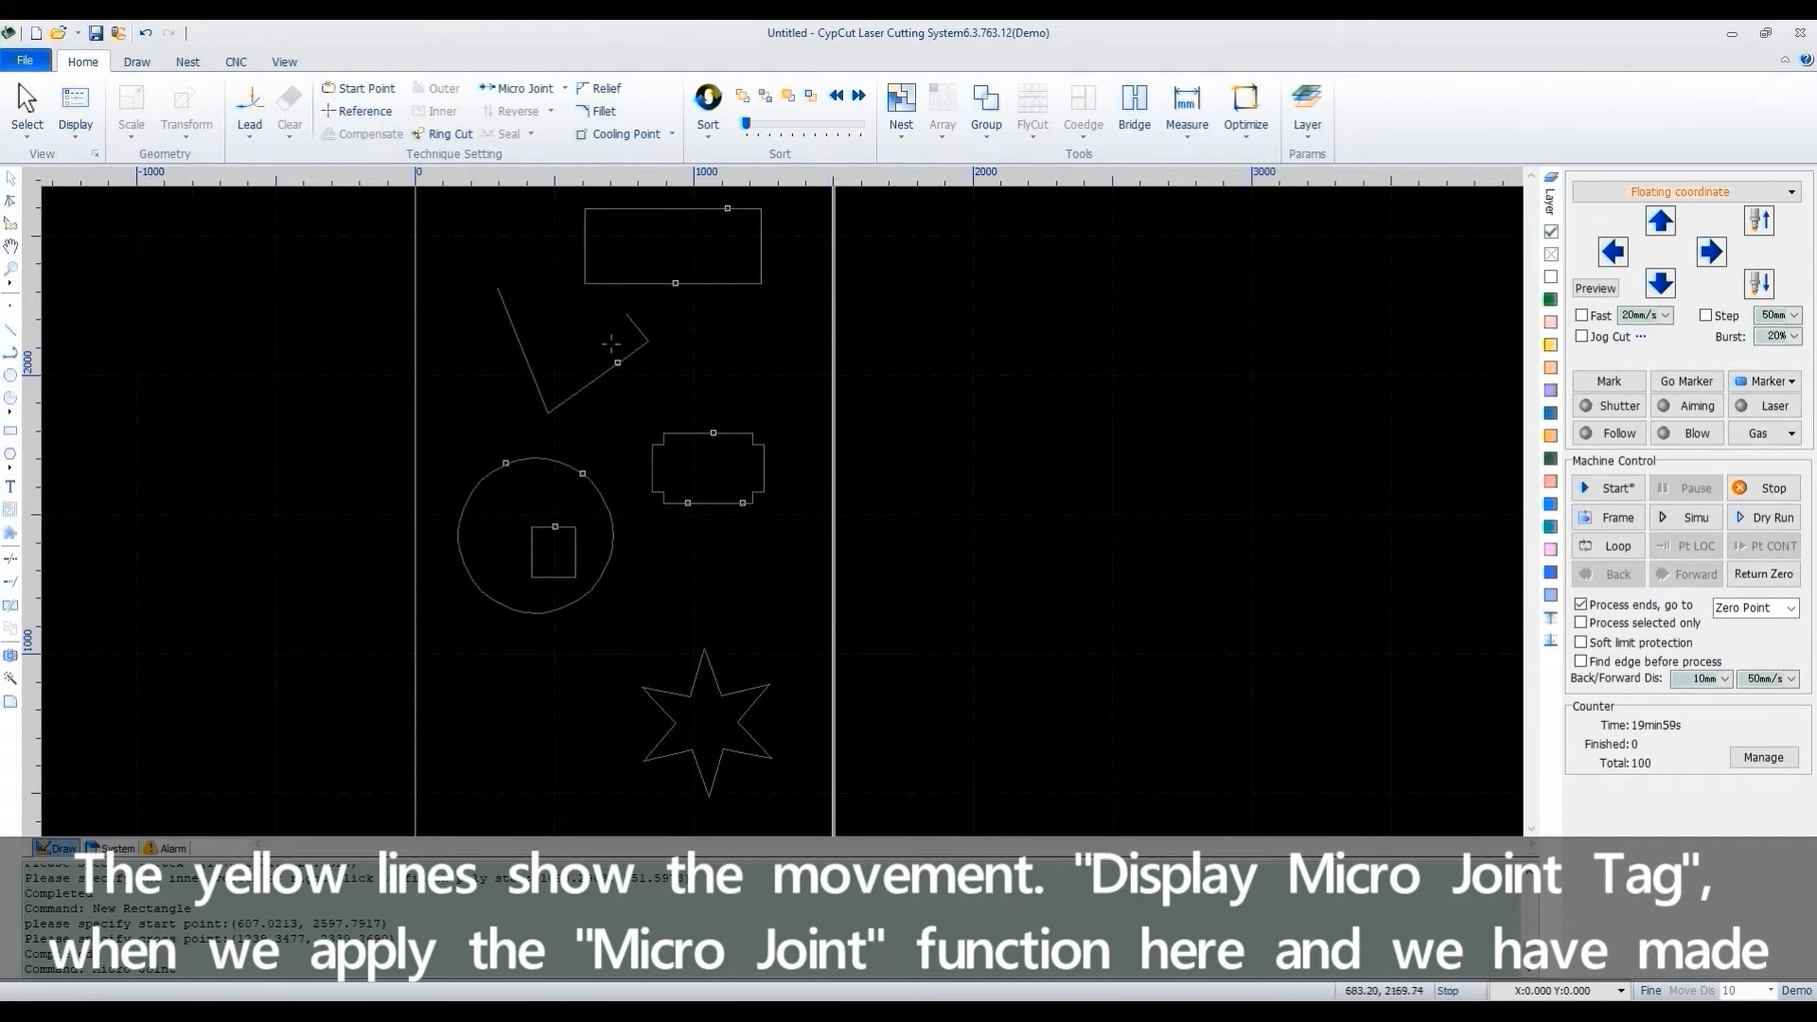
- Add 2mm micro joints on the star's lower-right and lower edges
{"action": "left_click", "coordinate": [516, 88]}
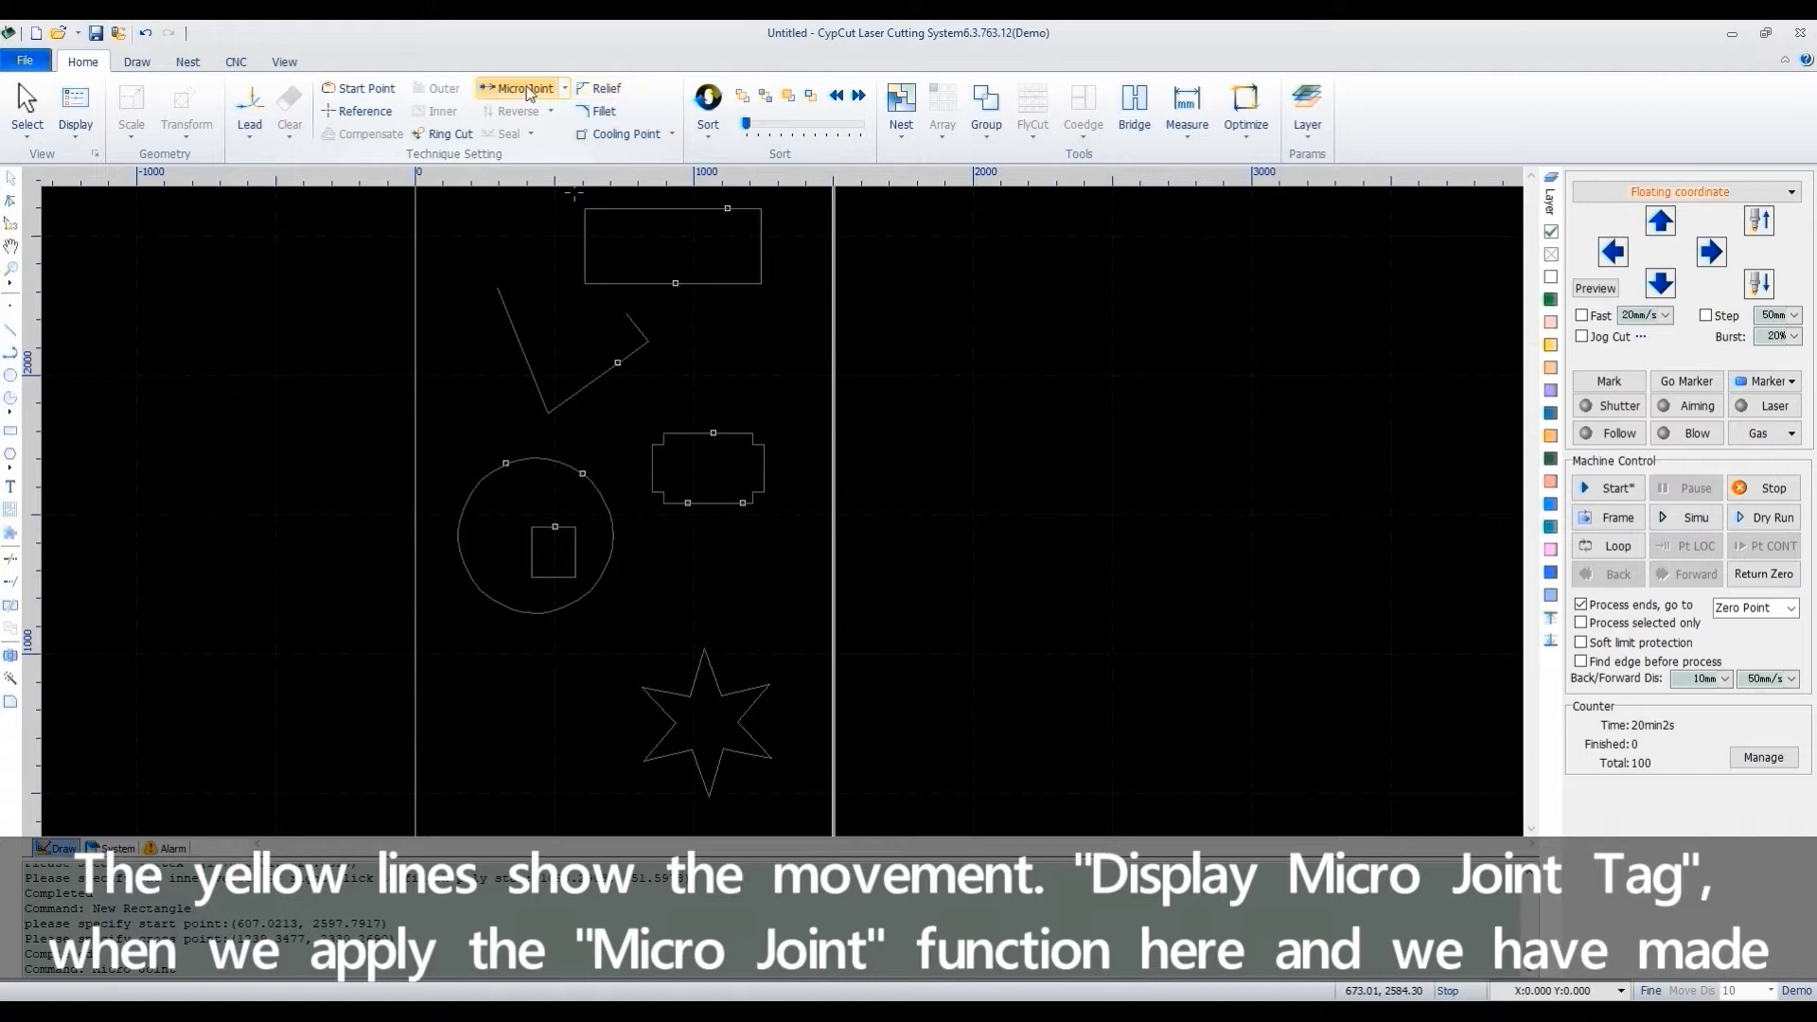
{"action": "left_click", "coordinate": [769, 674]}
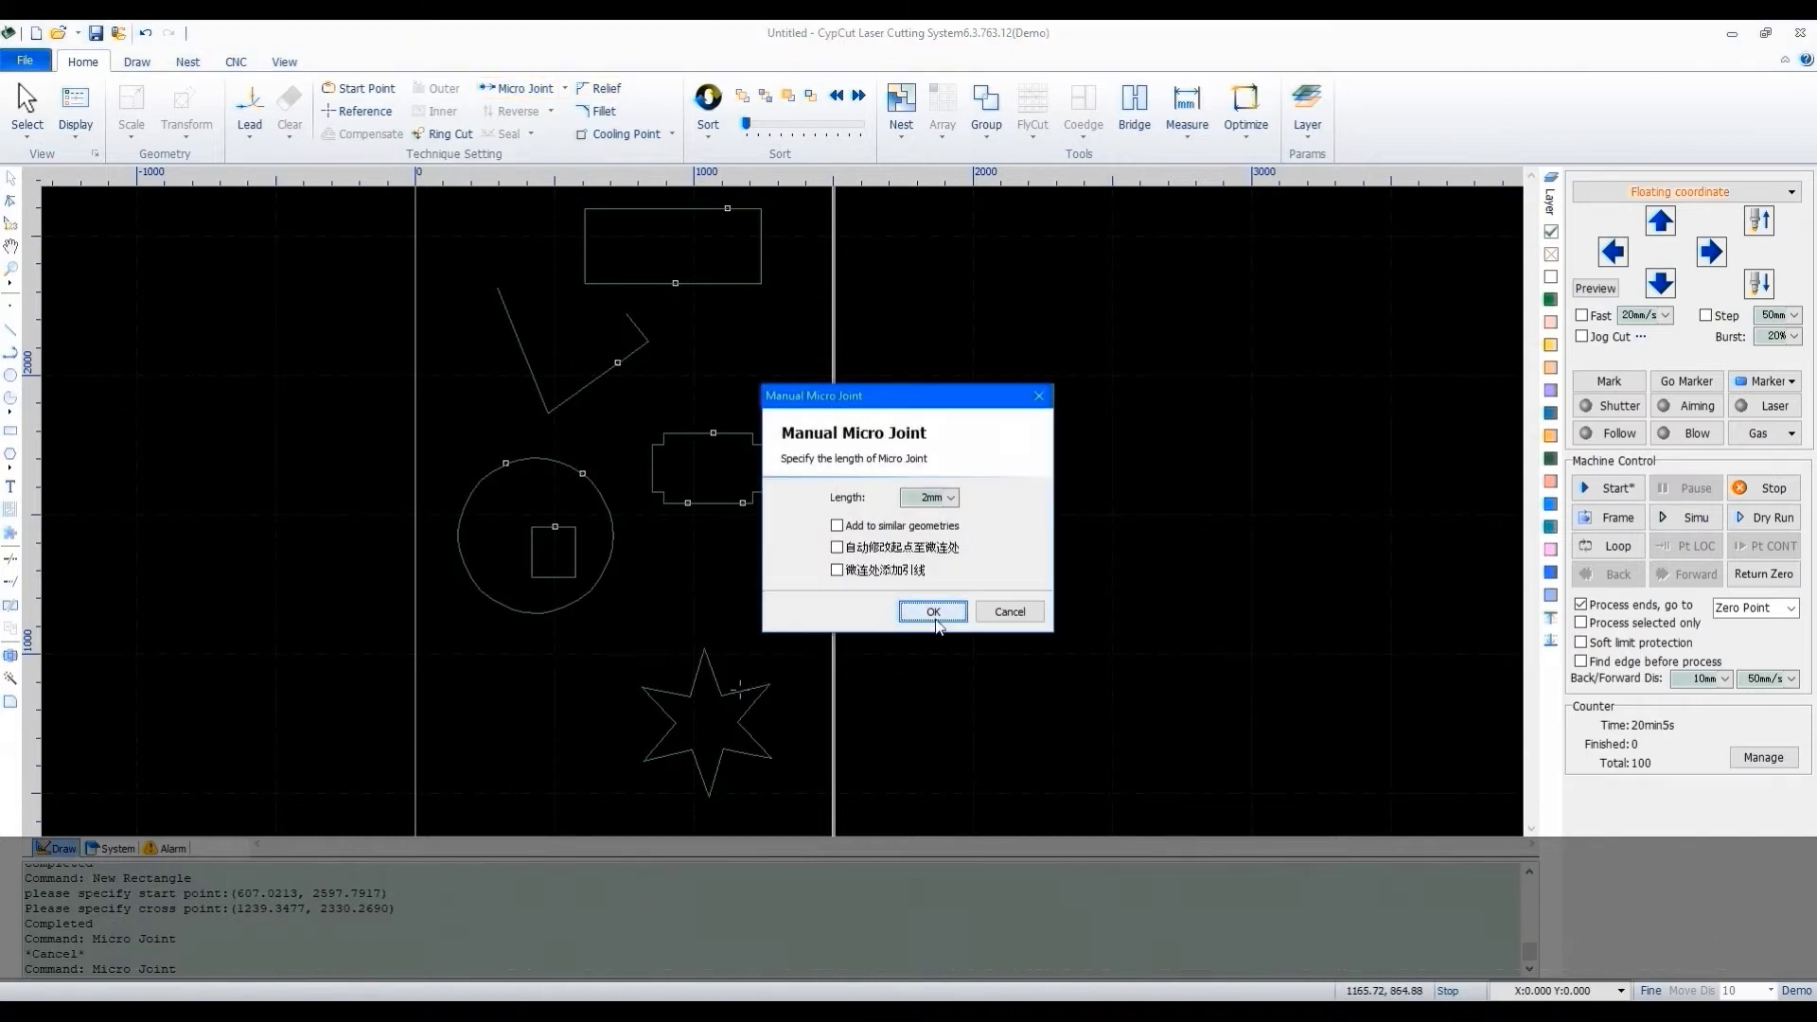
{"action": "left_click", "coordinate": [760, 747]}
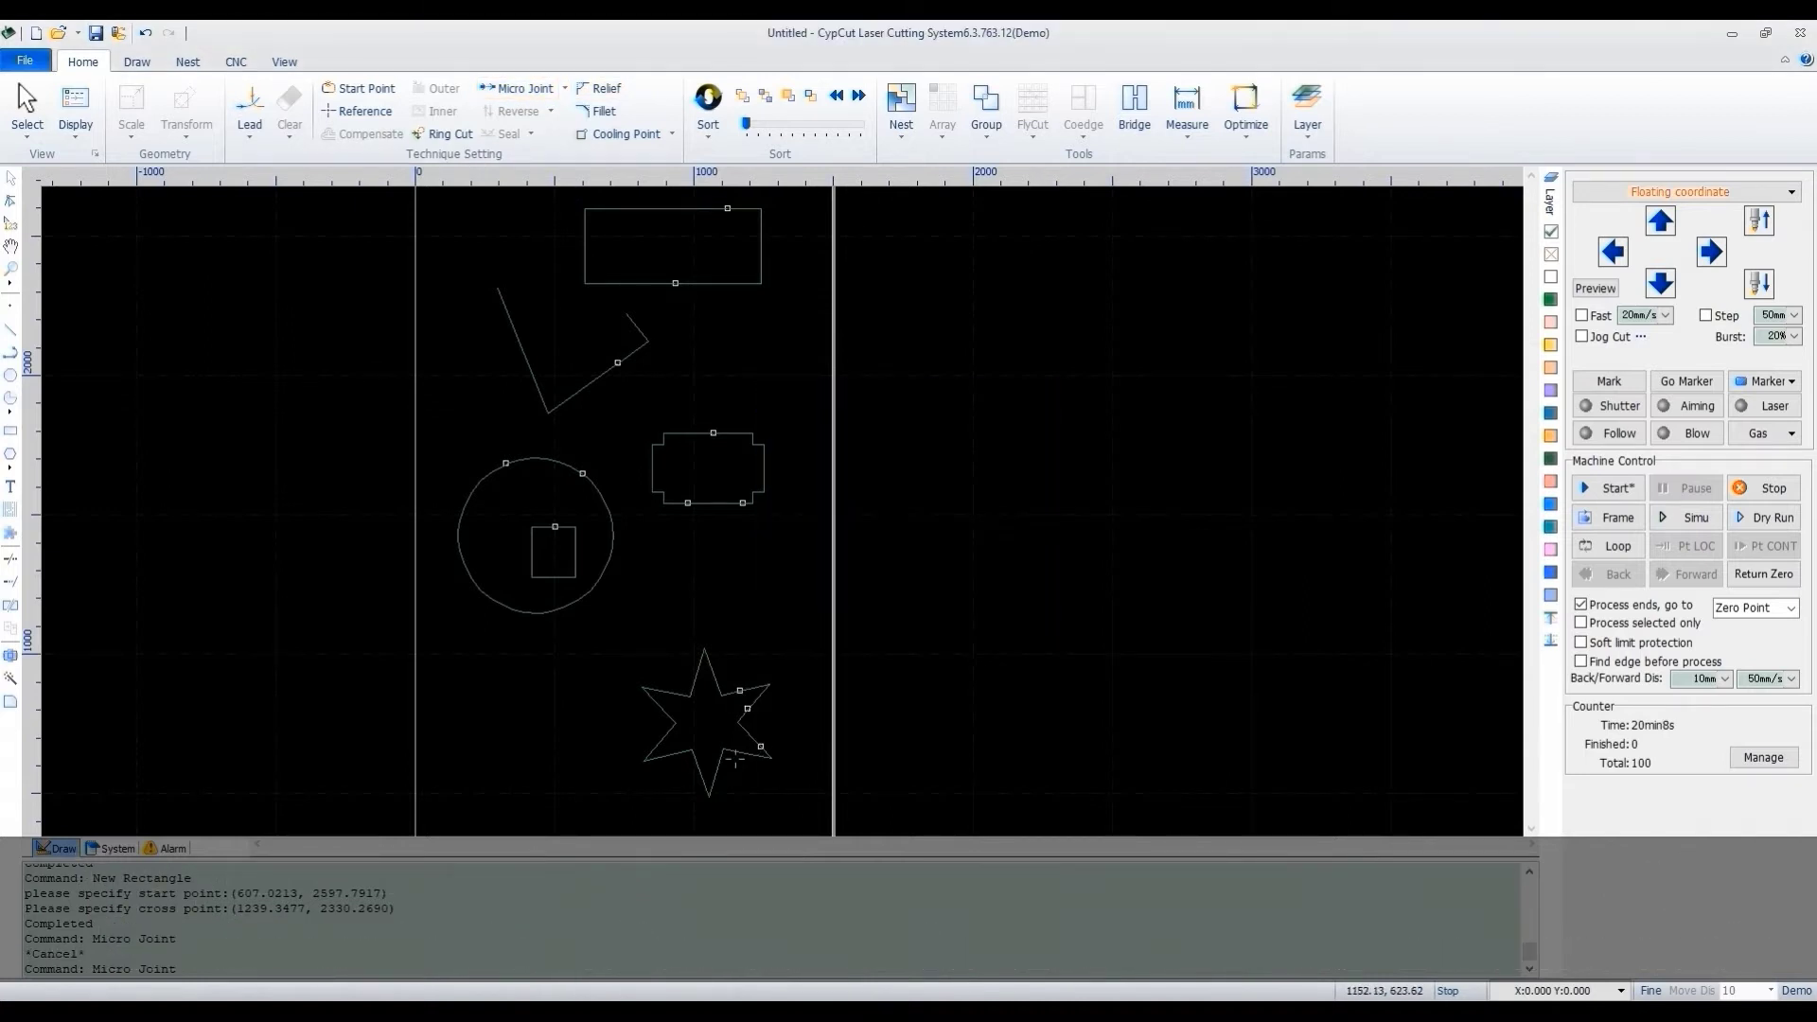
{"action": "left_click", "coordinate": [715, 772]}
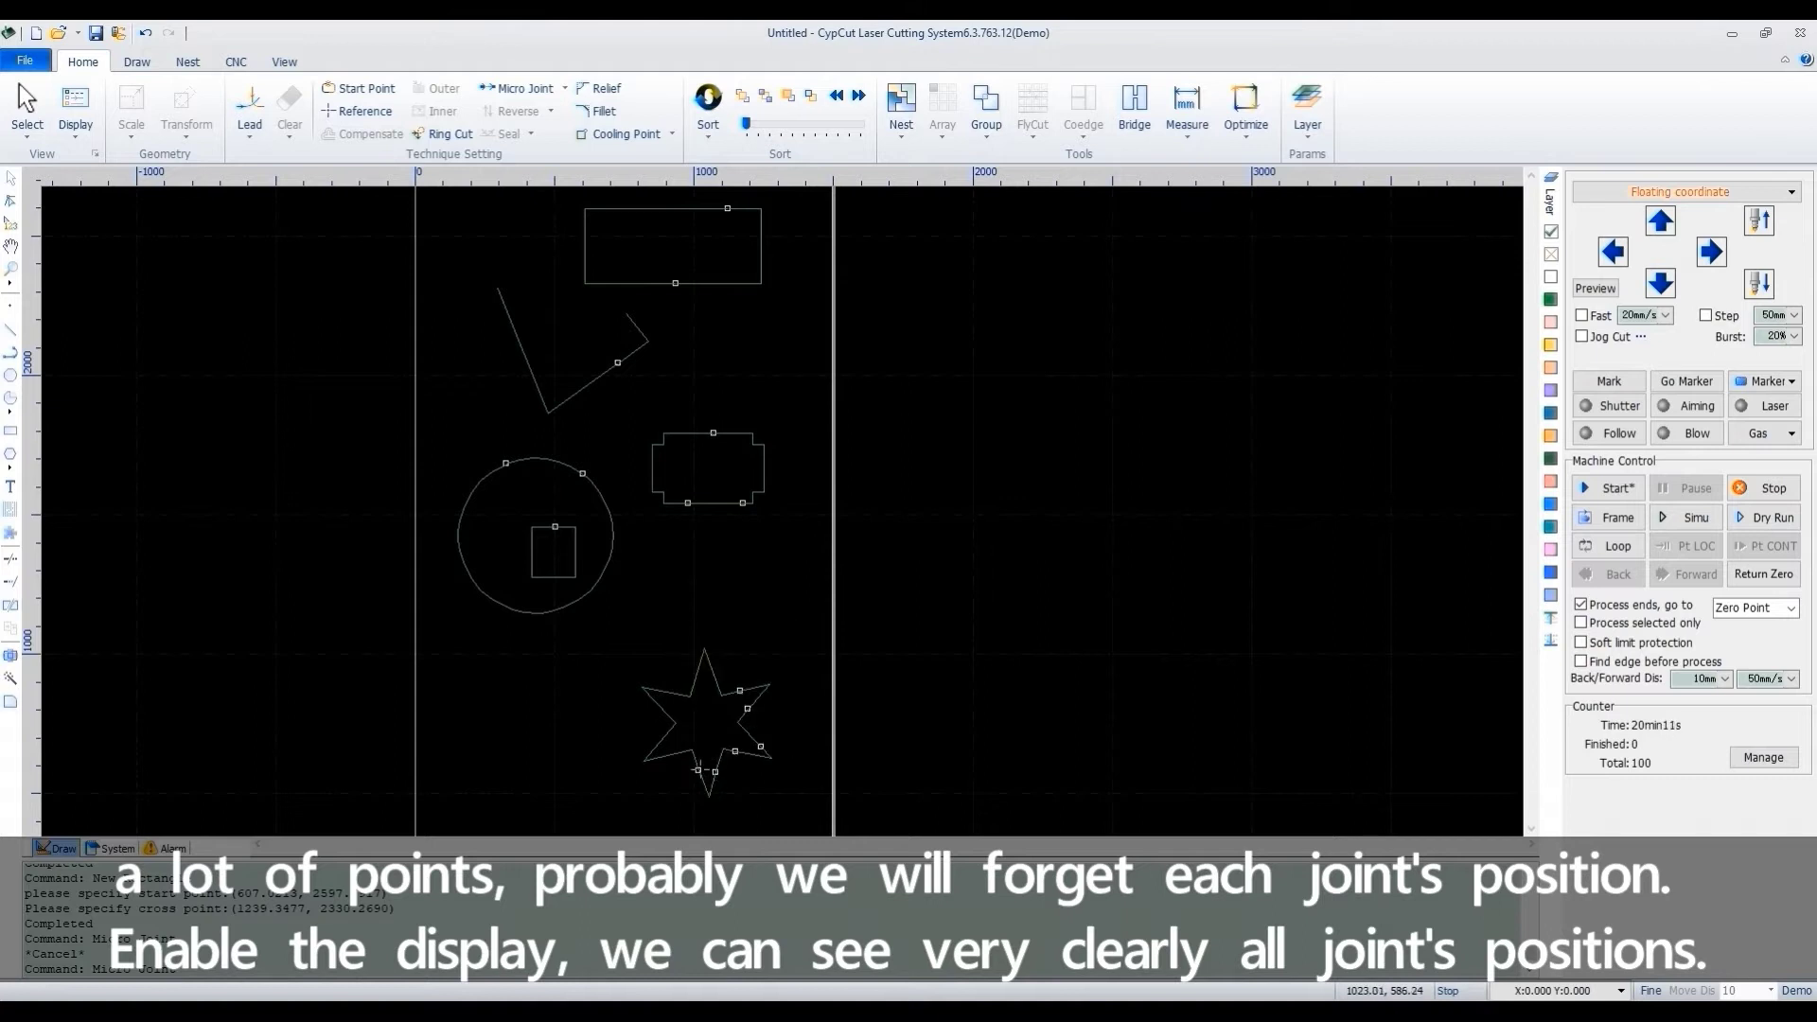
- Toggle the micro joint tags off and back on
{"action": "left_click", "coordinate": [76, 108]}
{"action": "left_click", "coordinate": [142, 284]}
{"action": "left_click", "coordinate": [75, 109]}
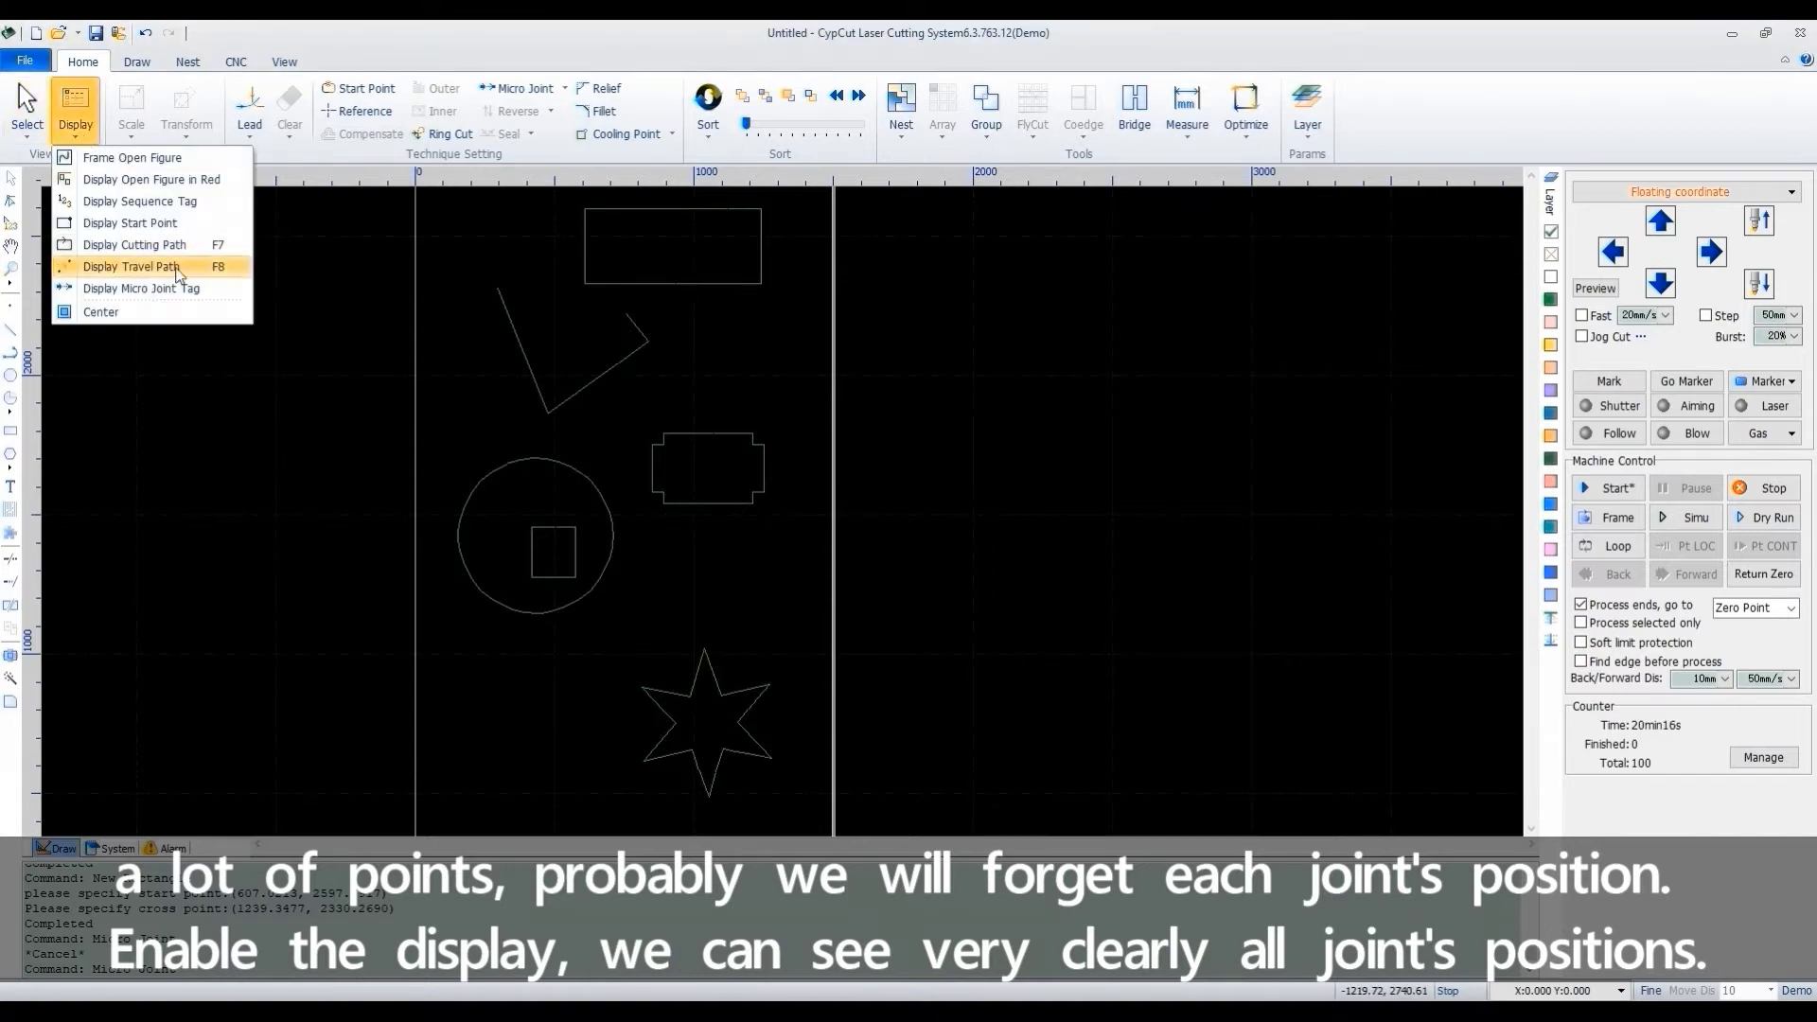
{"action": "left_click", "coordinate": [141, 288]}
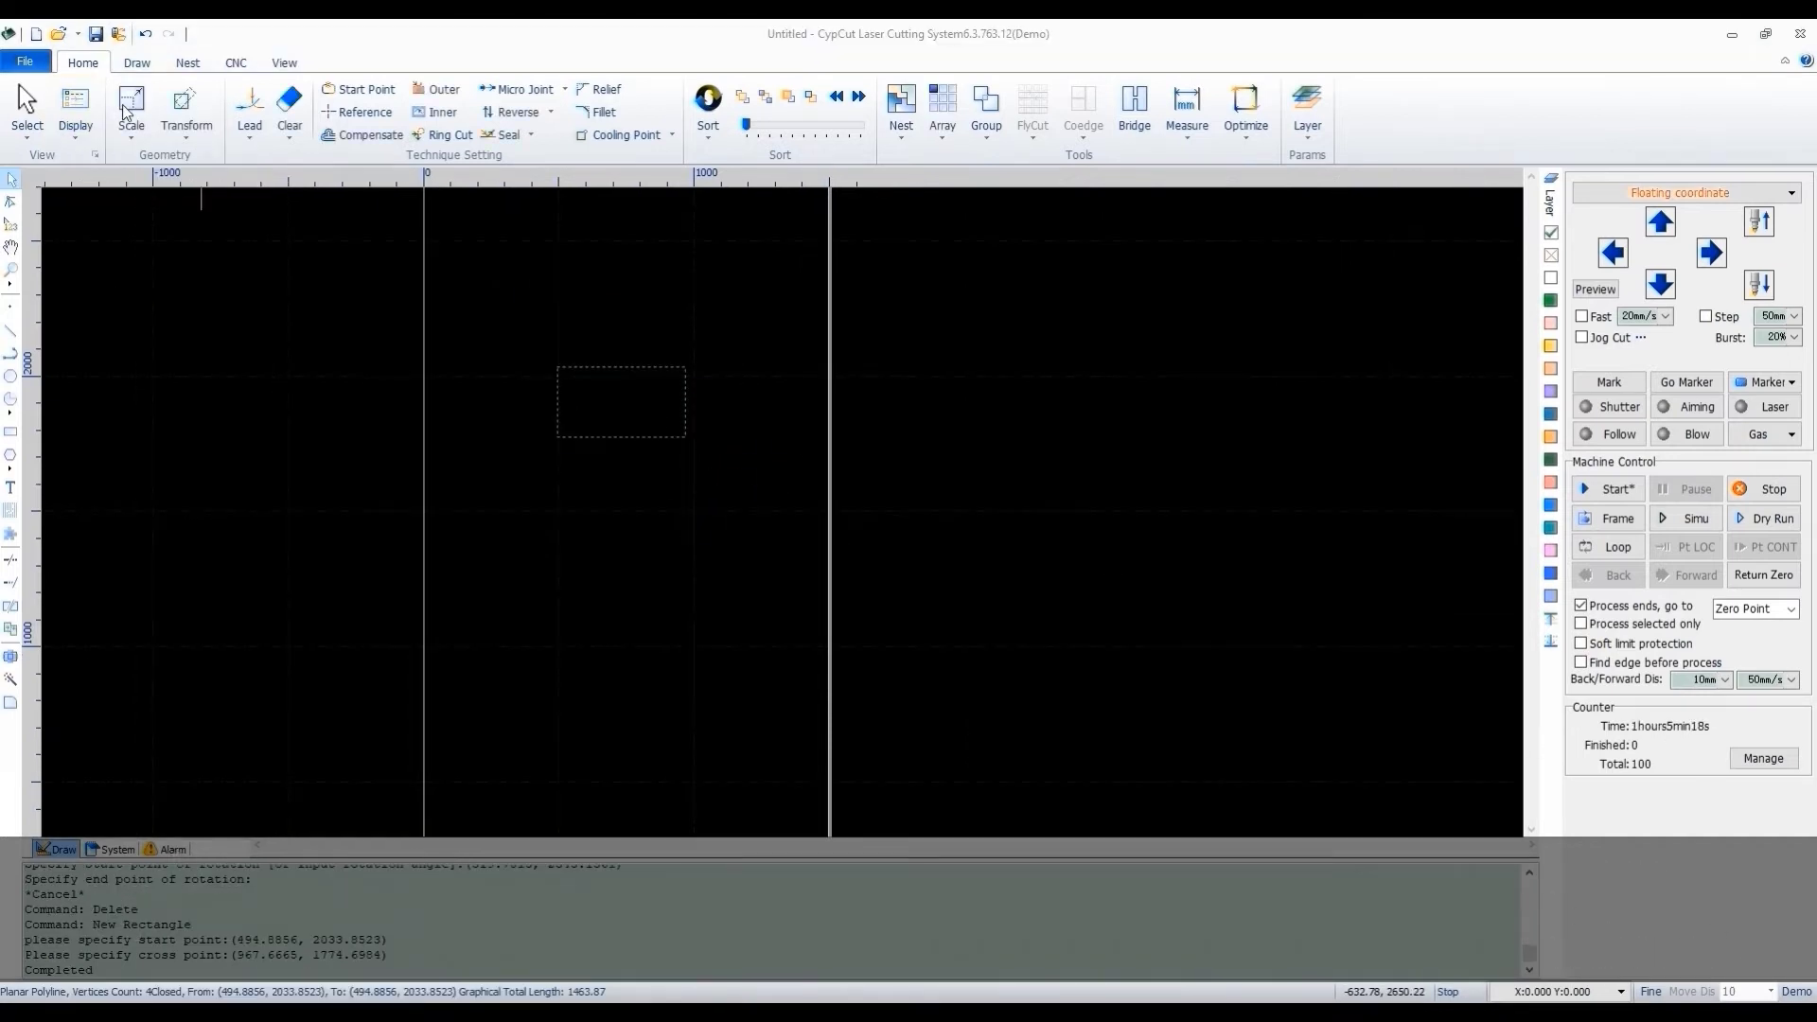
- Resize the rectangle exactly to 200 × 400 mm with Modify Size
{"action": "left_click", "coordinate": [132, 132]}
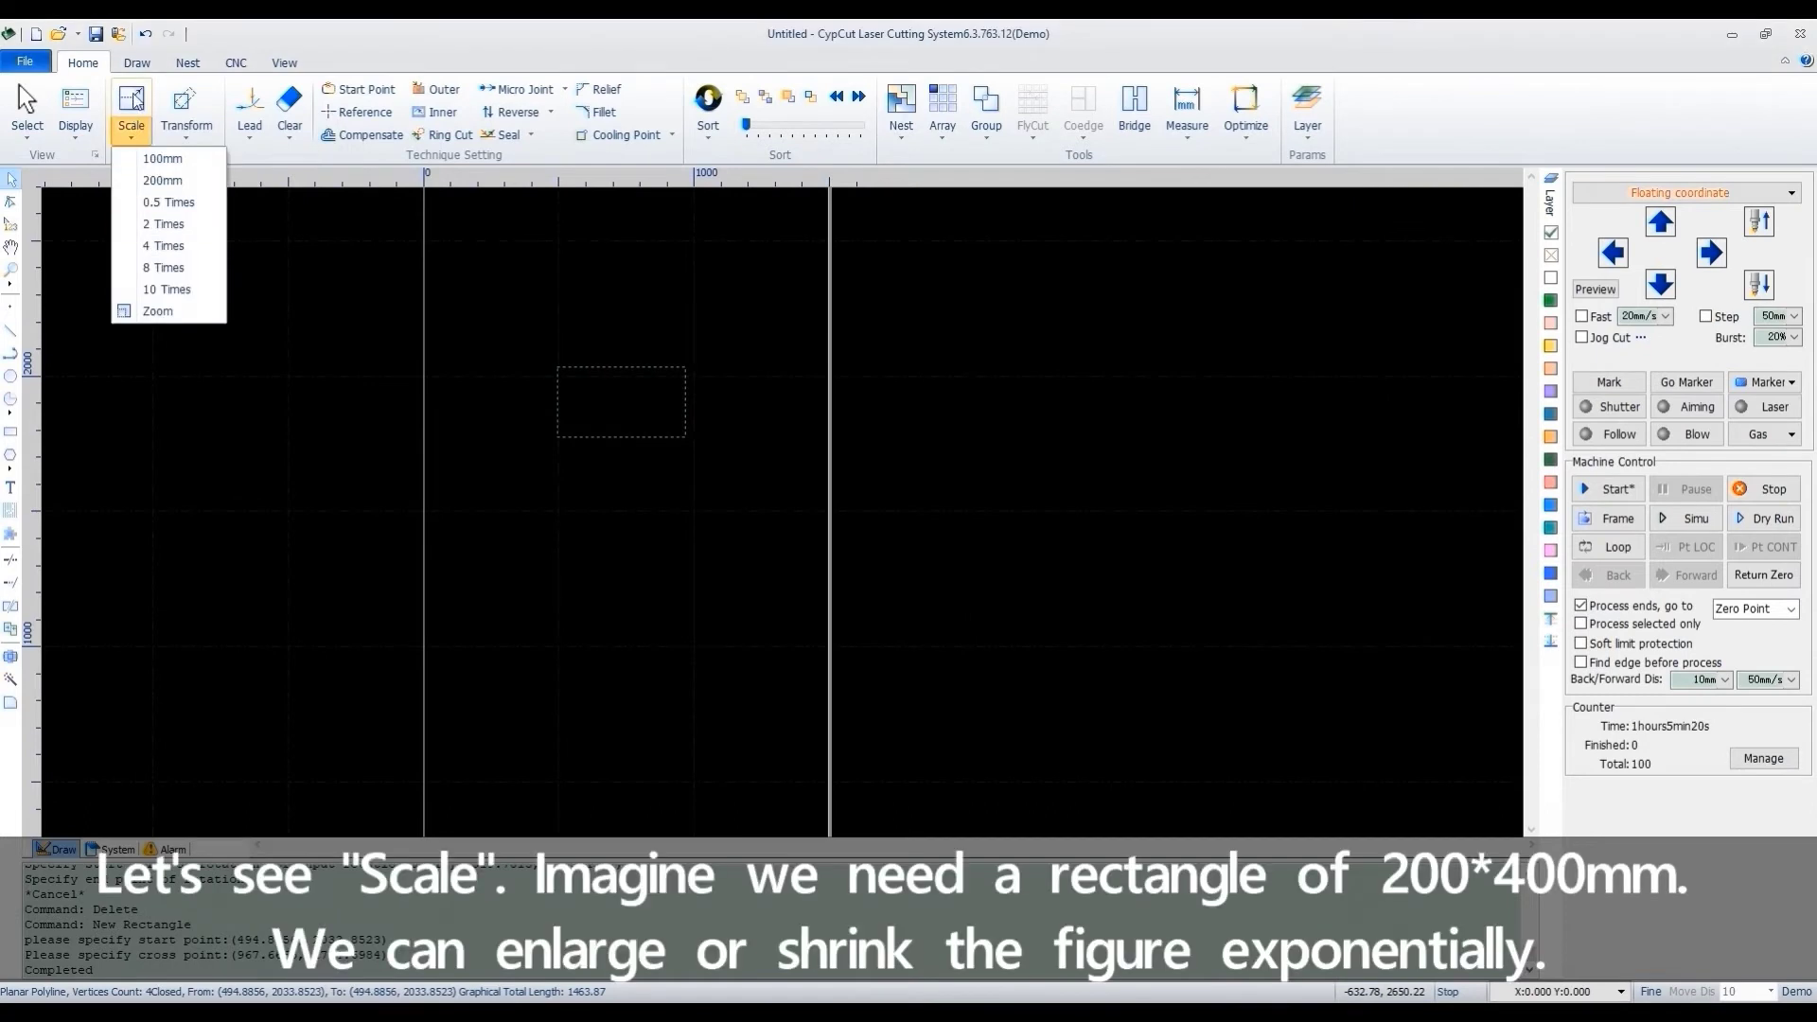
{"action": "left_click", "coordinate": [151, 176]}
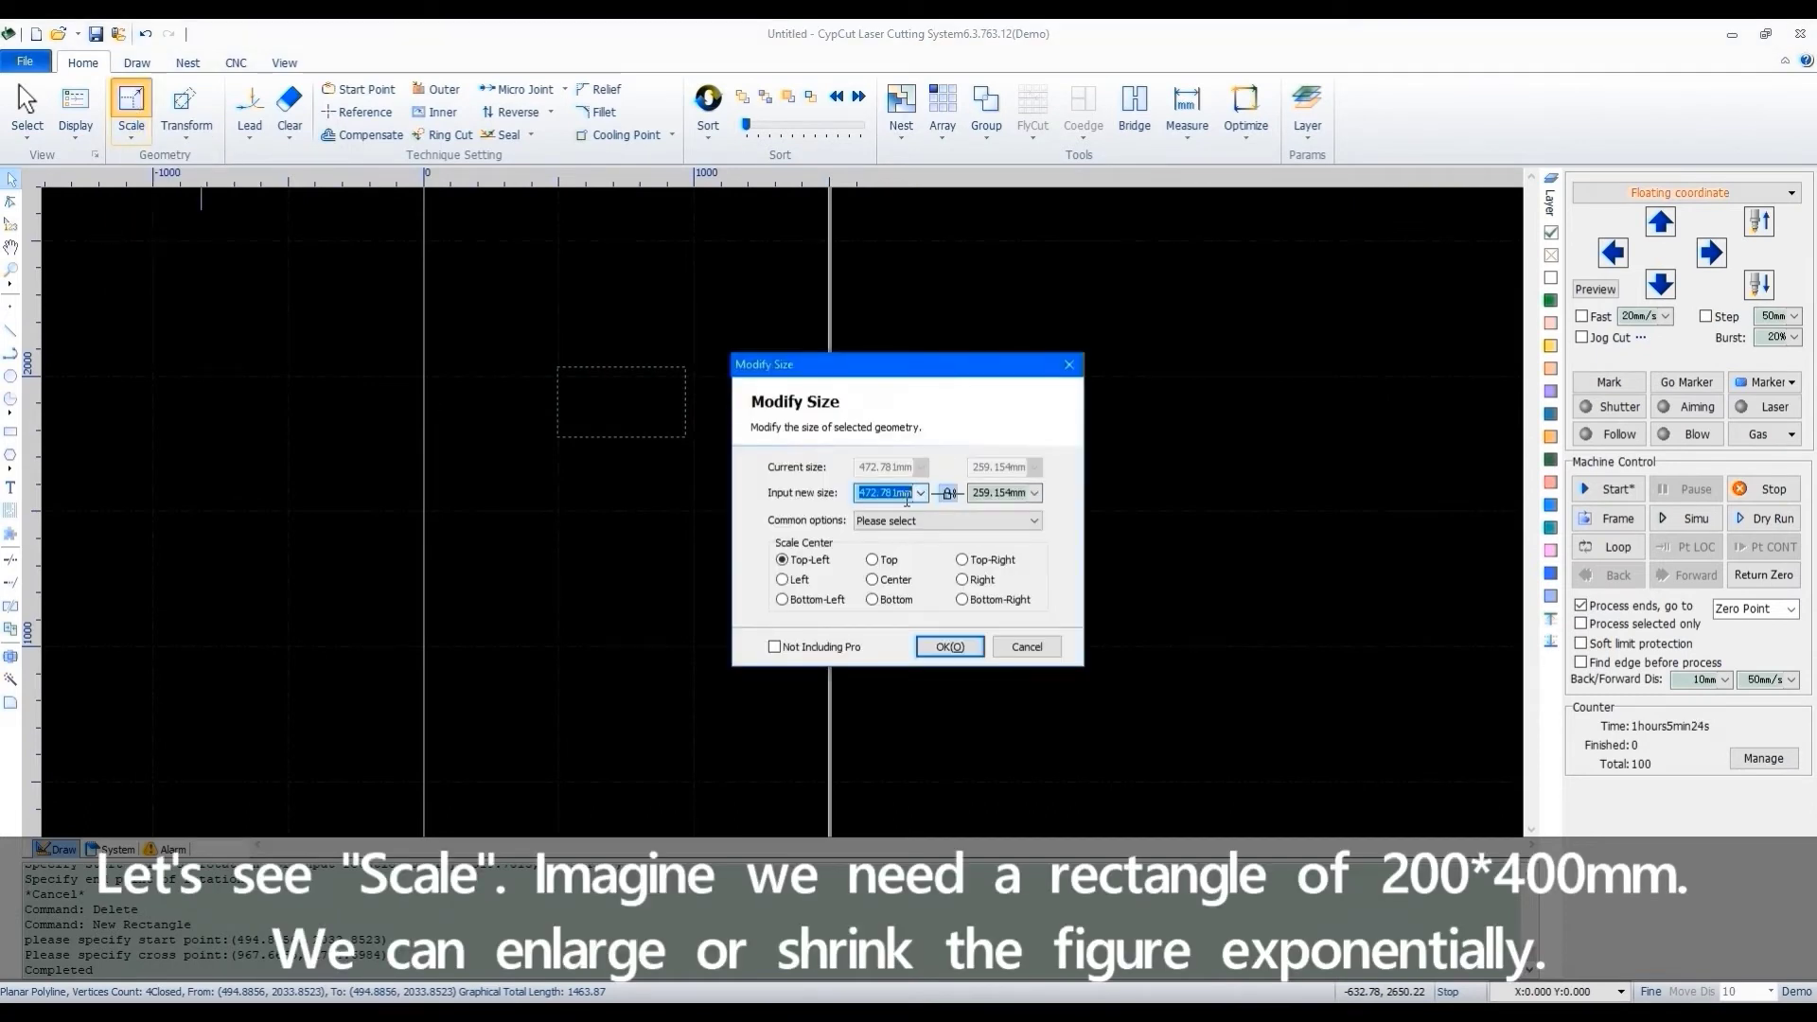
{"action": "type", "text": "200"}
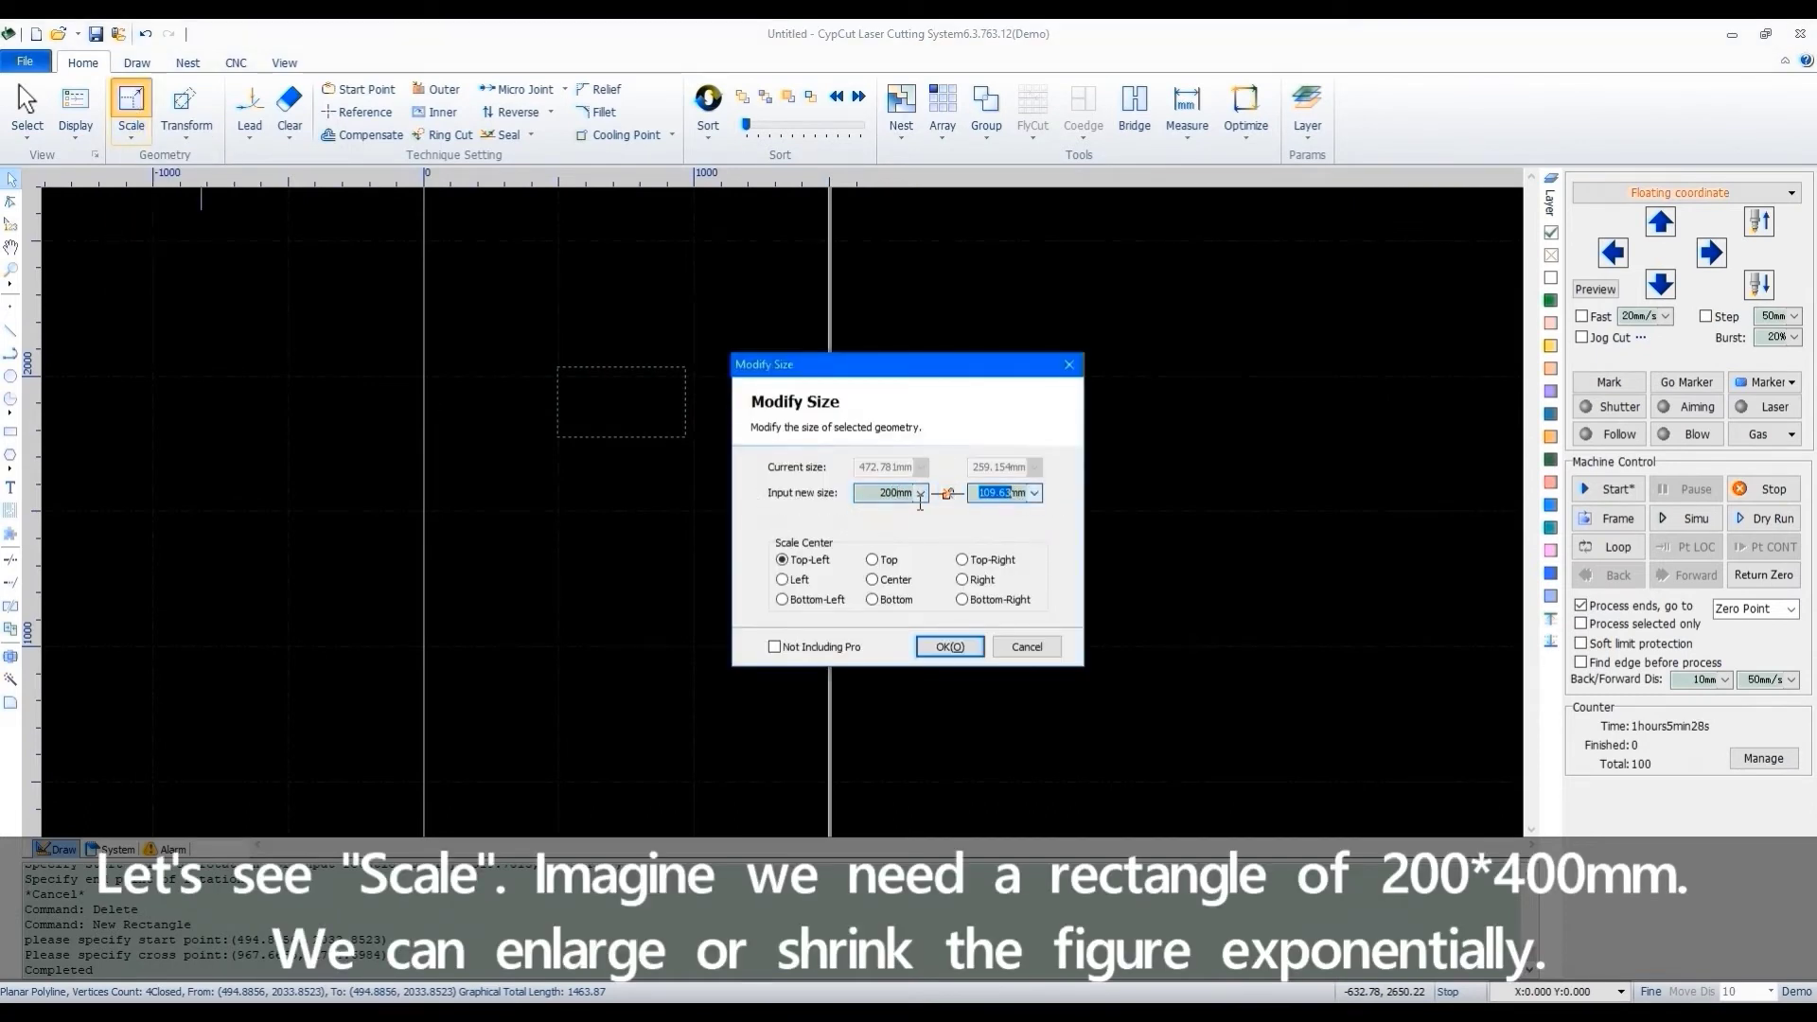
{"action": "left_click", "coordinate": [1010, 492]}
{"action": "type", "text": "400"}
{"action": "left_click", "coordinate": [949, 646]}
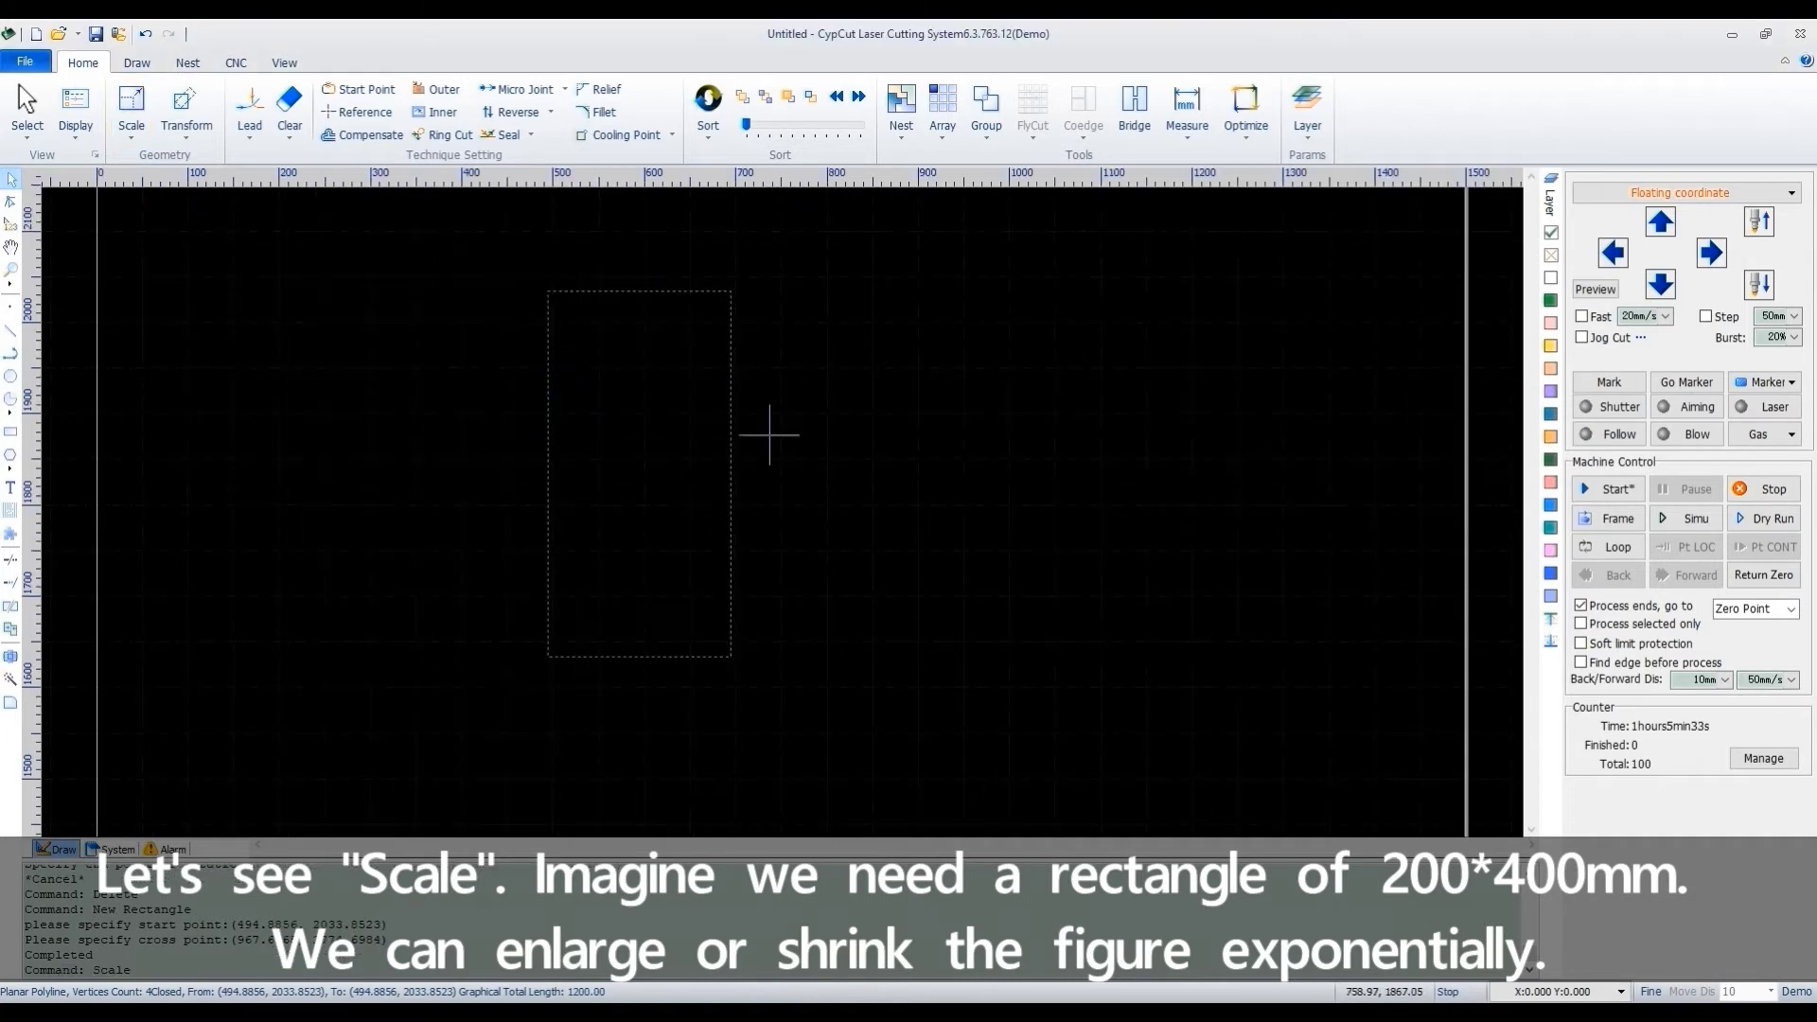
- Apply the preset scales 0.5, 2, 4 and 2 times in turn
{"action": "left_click", "coordinate": [131, 118]}
{"action": "left_click", "coordinate": [151, 204]}
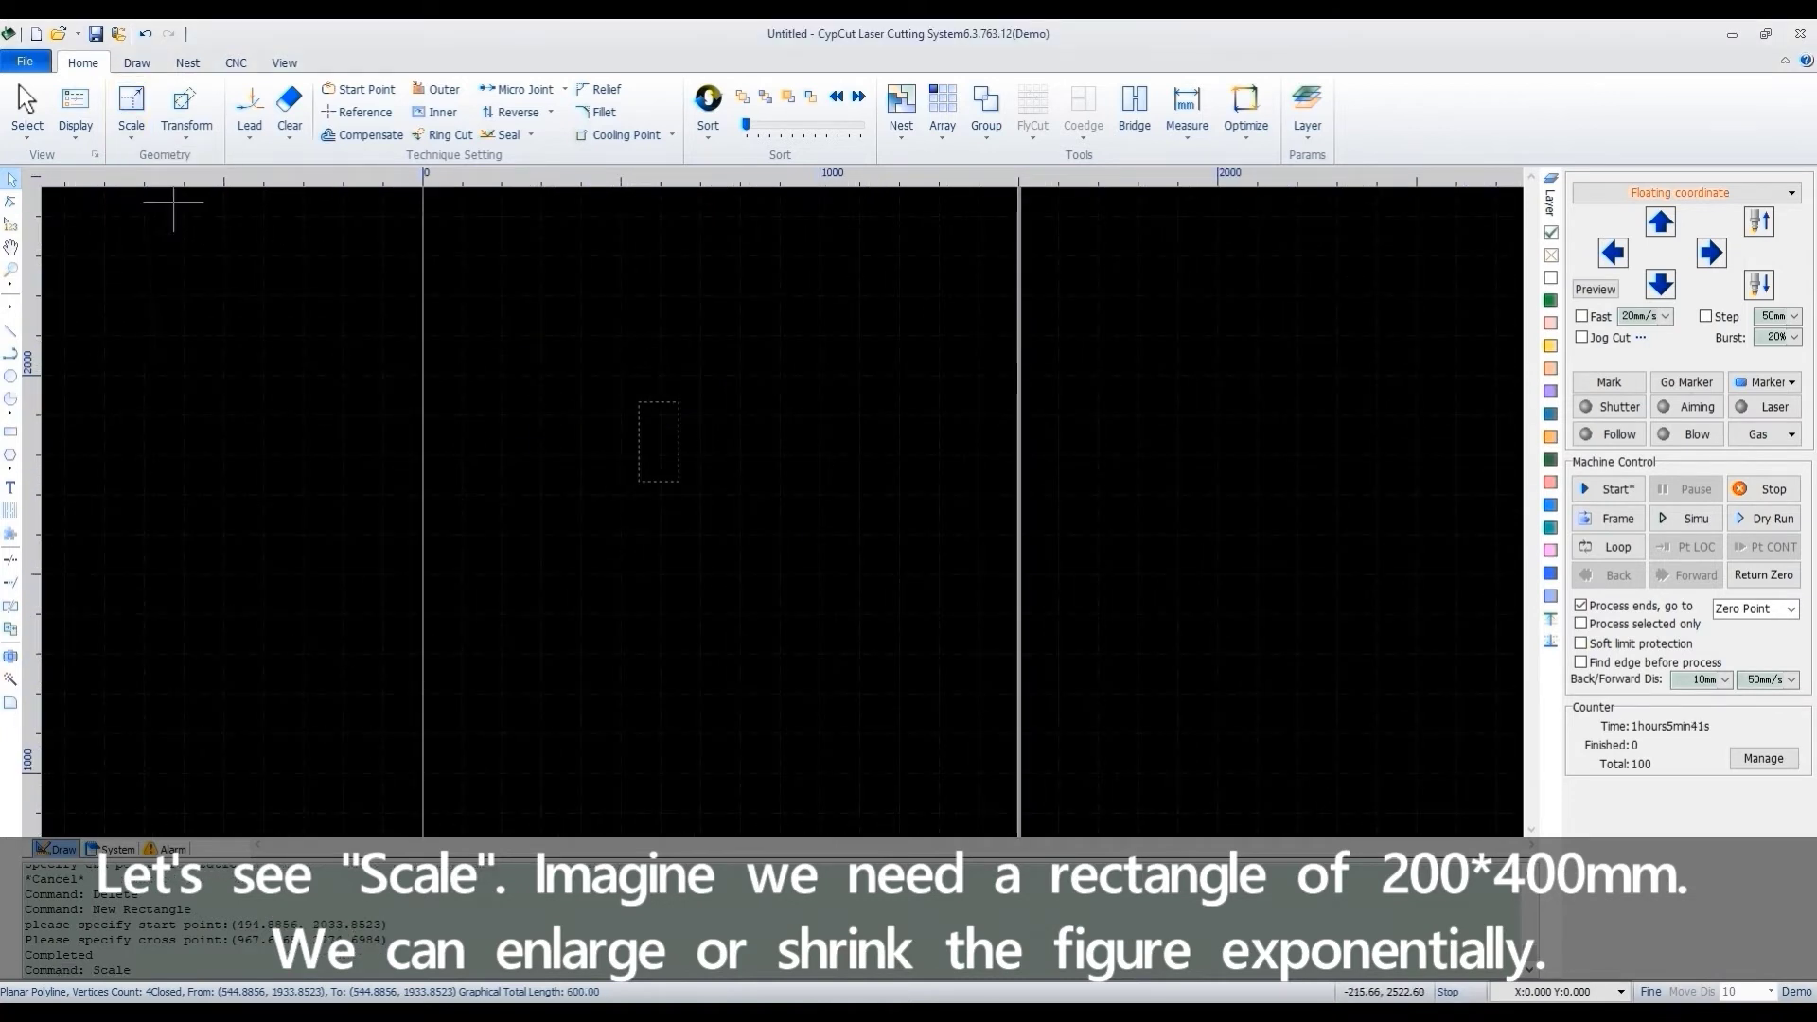
{"action": "left_click", "coordinate": [131, 118]}
{"action": "left_click", "coordinate": [154, 227]}
{"action": "left_click", "coordinate": [132, 118]}
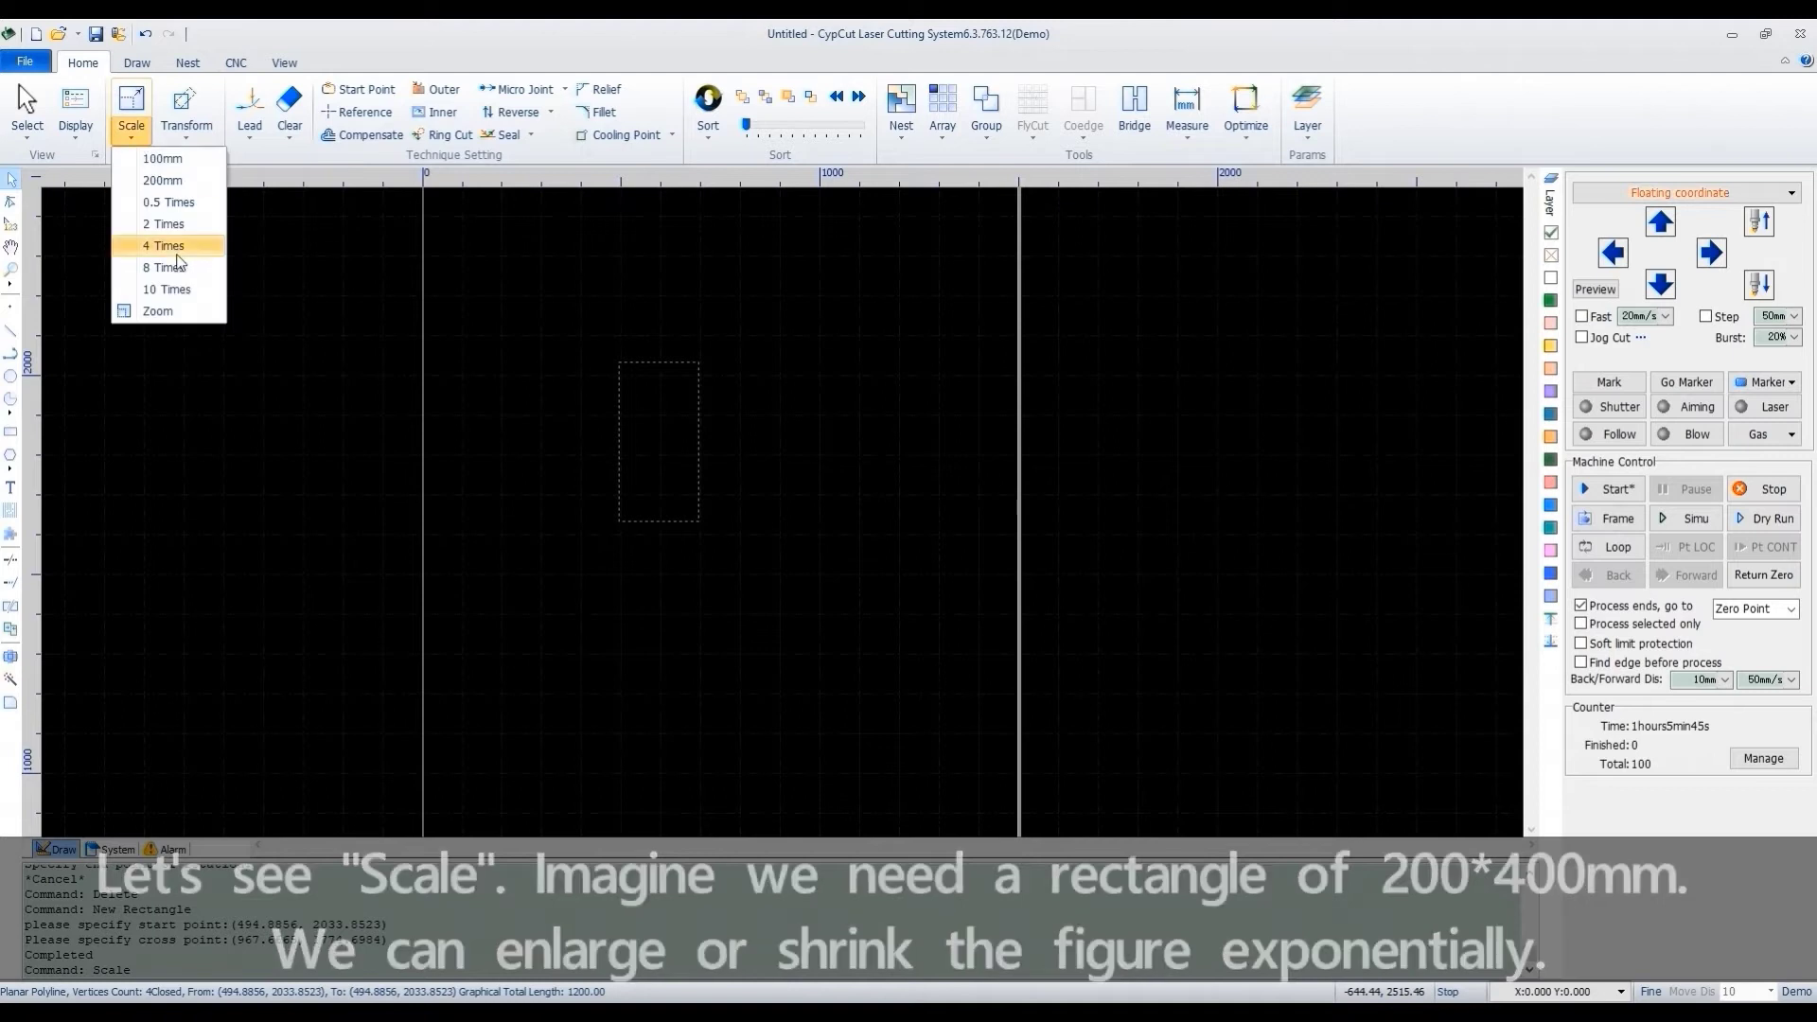
{"action": "left_click", "coordinate": [159, 250]}
{"action": "left_click", "coordinate": [131, 118]}
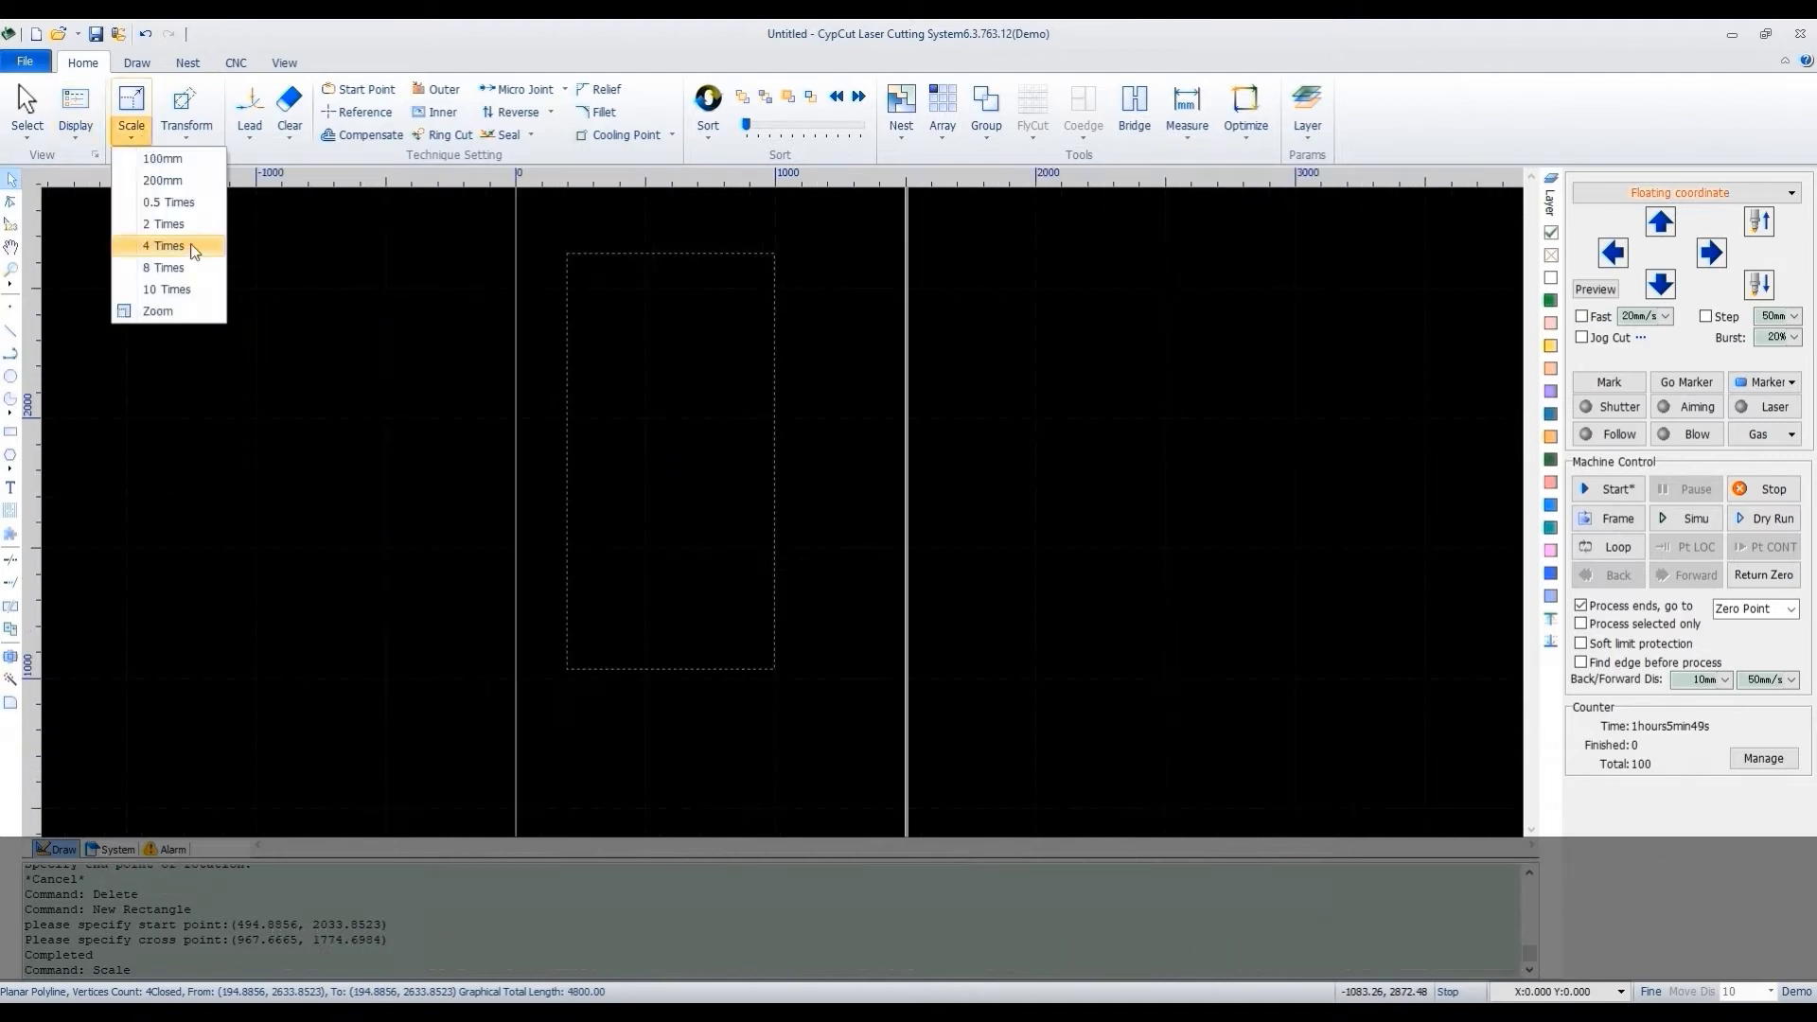
{"action": "left_click", "coordinate": [156, 227]}
- Halve the rectangle three times, returning it to 200 × 400 mm
{"action": "left_click", "coordinate": [131, 118]}
{"action": "left_click", "coordinate": [151, 205]}
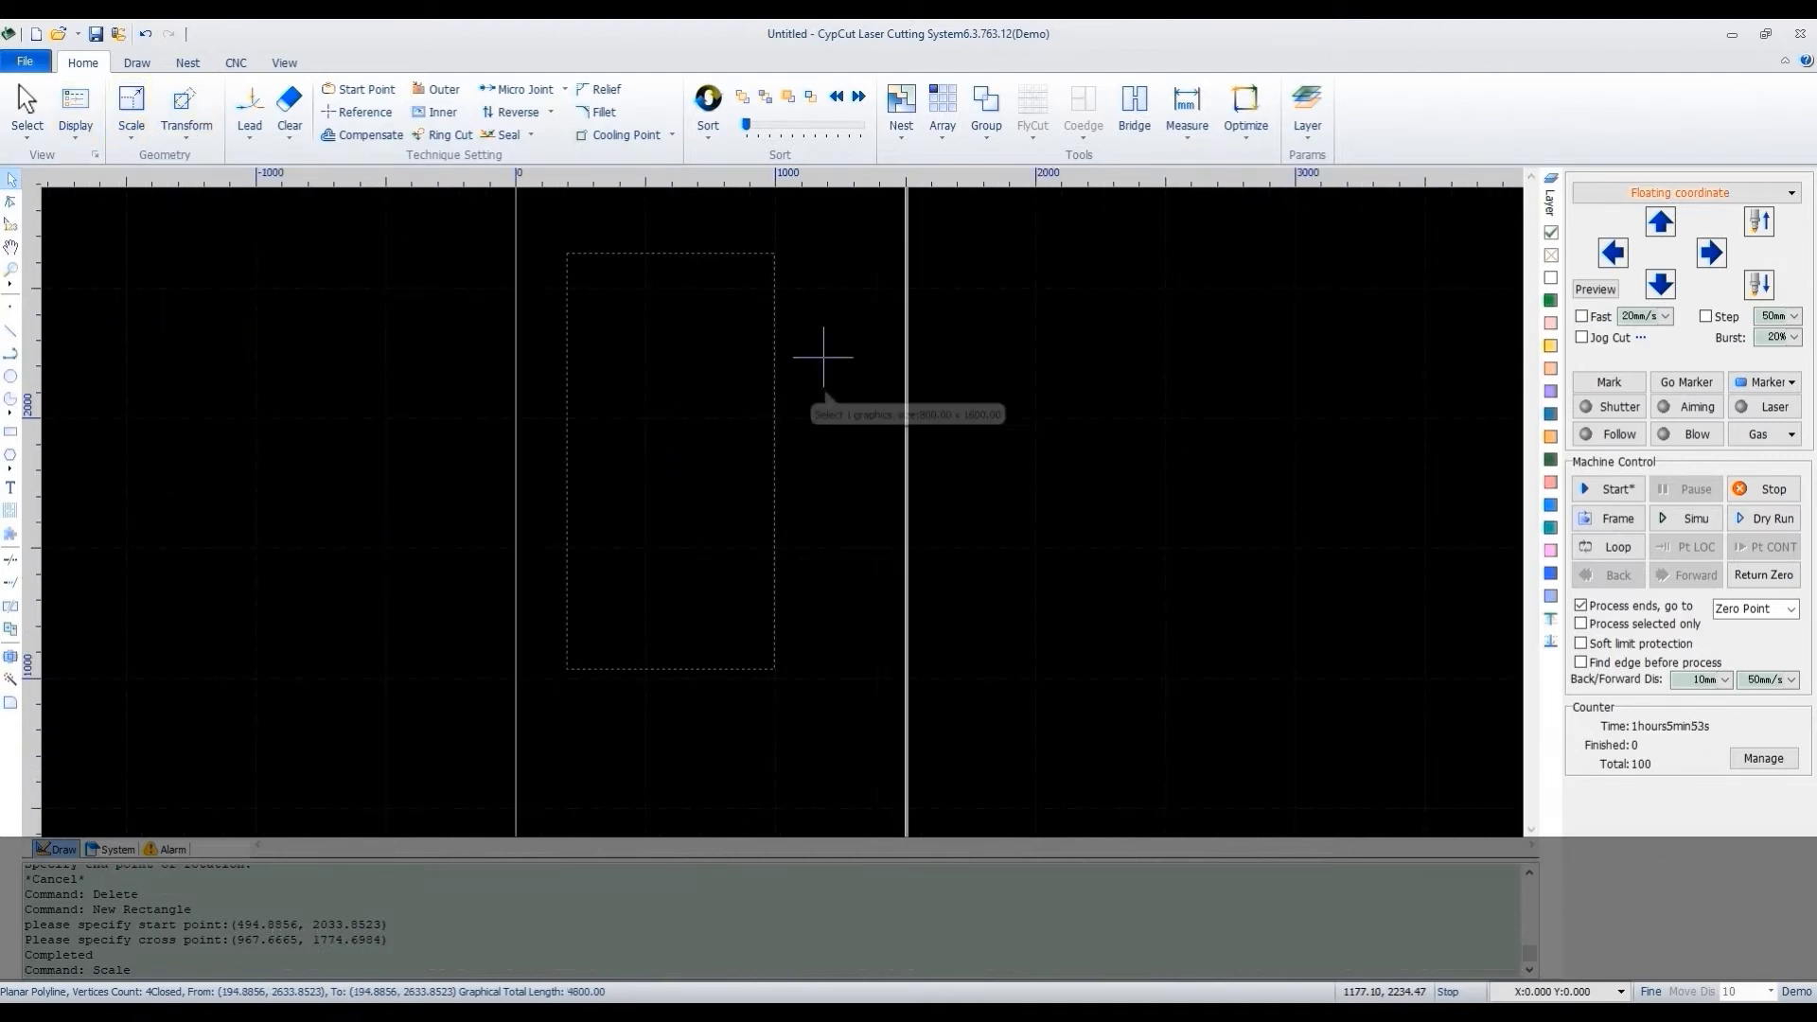
{"action": "left_click", "coordinate": [131, 118]}
{"action": "left_click", "coordinate": [151, 204]}
{"action": "left_click", "coordinate": [132, 119]}
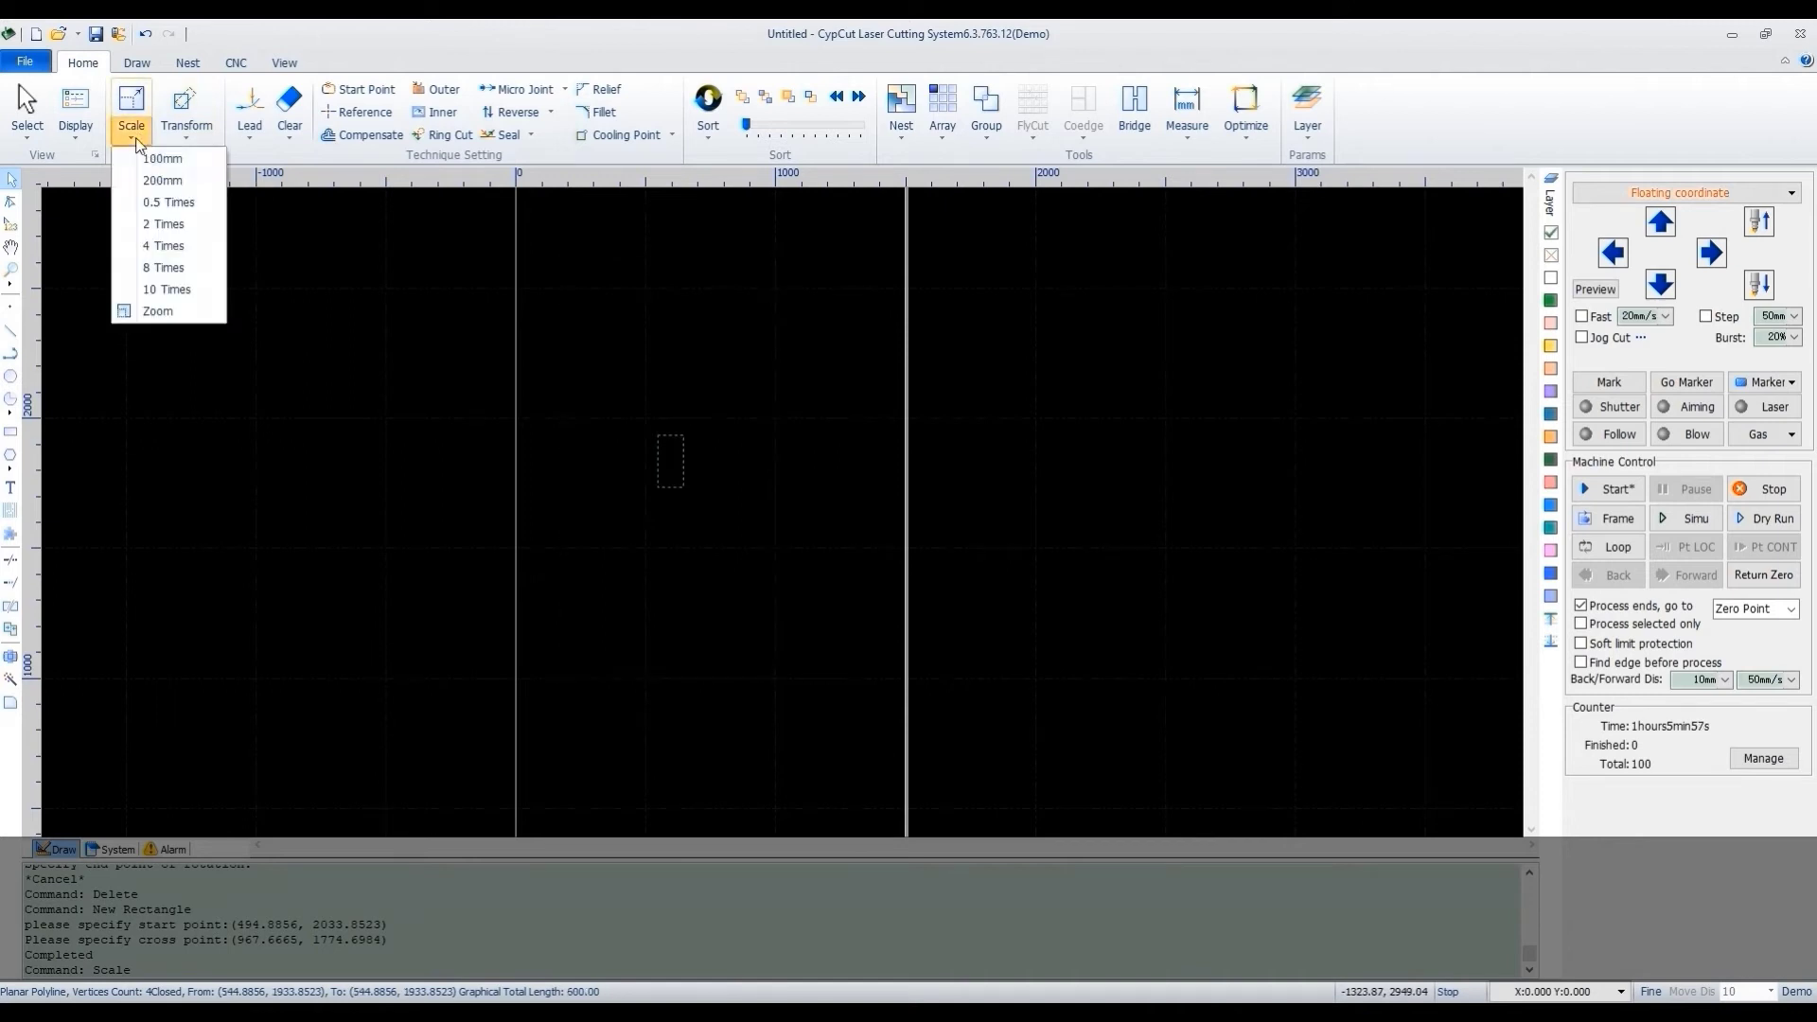
{"action": "left_click", "coordinate": [152, 204]}
{"action": "scroll", "coordinate": [803, 439], "scroll_direction": "up", "scroll_amount": 2}
- Move the rectangle aside with Translate and add the extra rectangles
{"action": "left_click", "coordinate": [186, 118]}
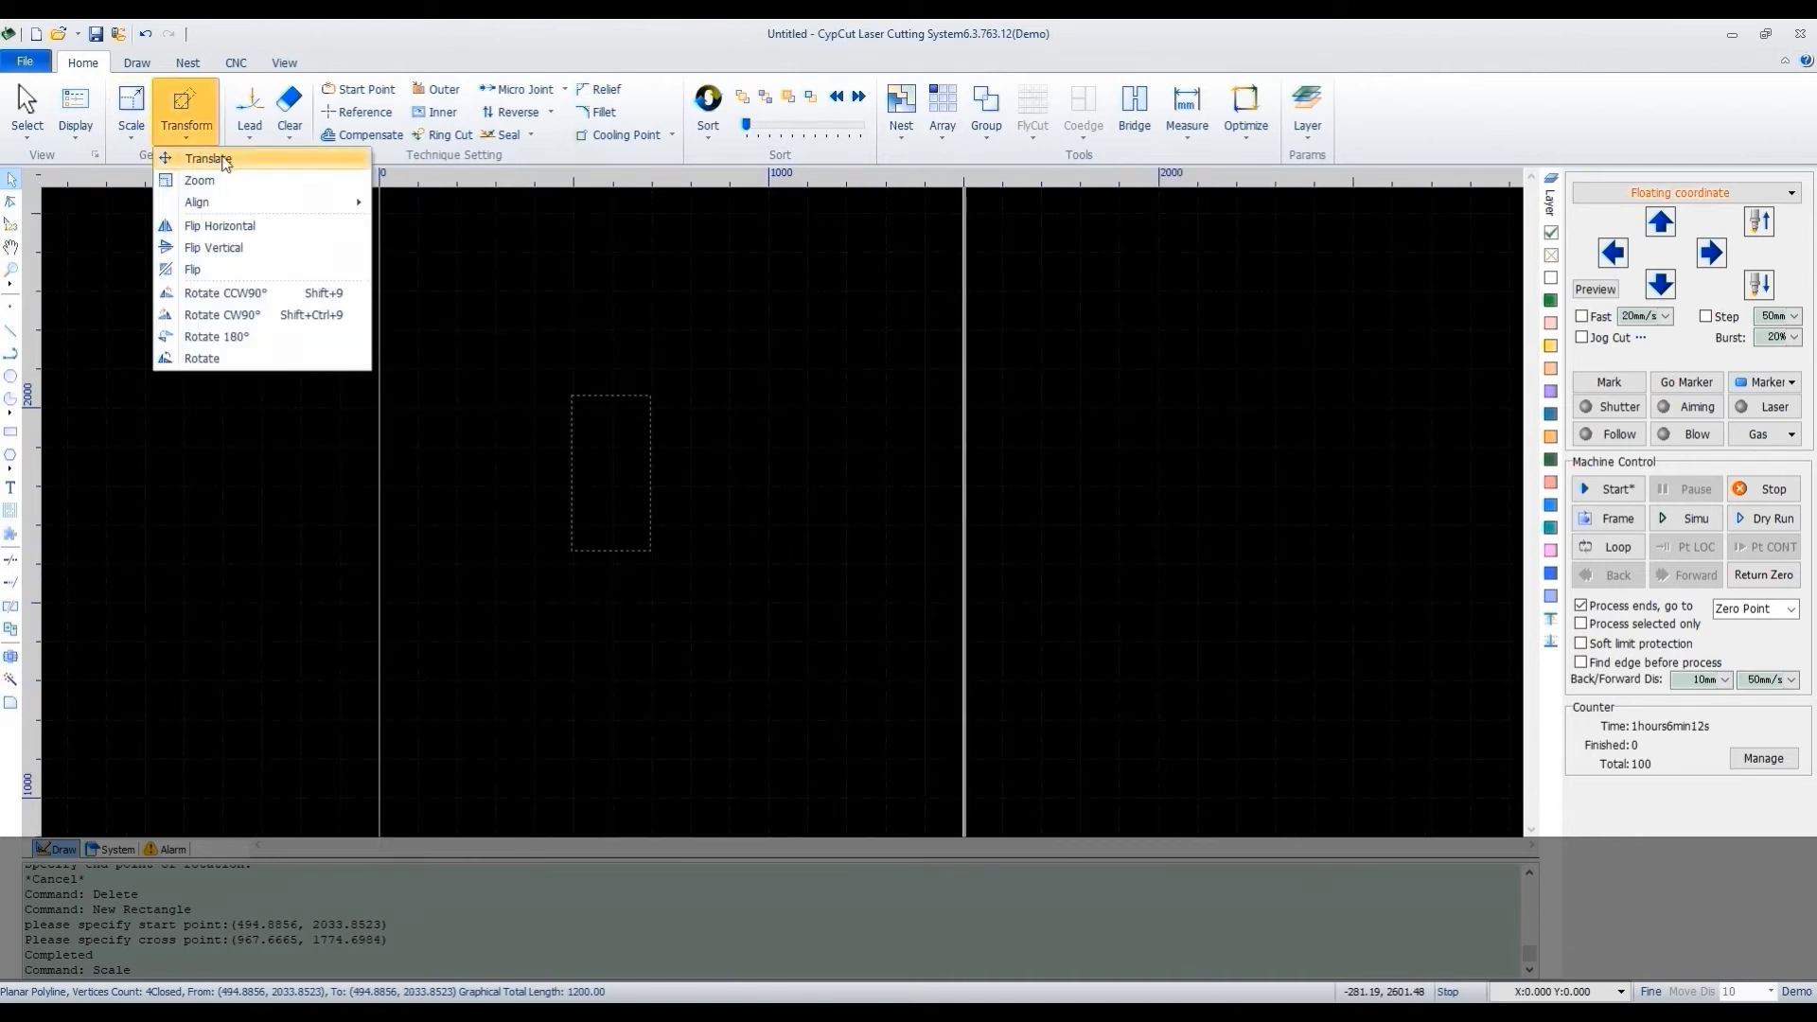
{"action": "left_click", "coordinate": [224, 161]}
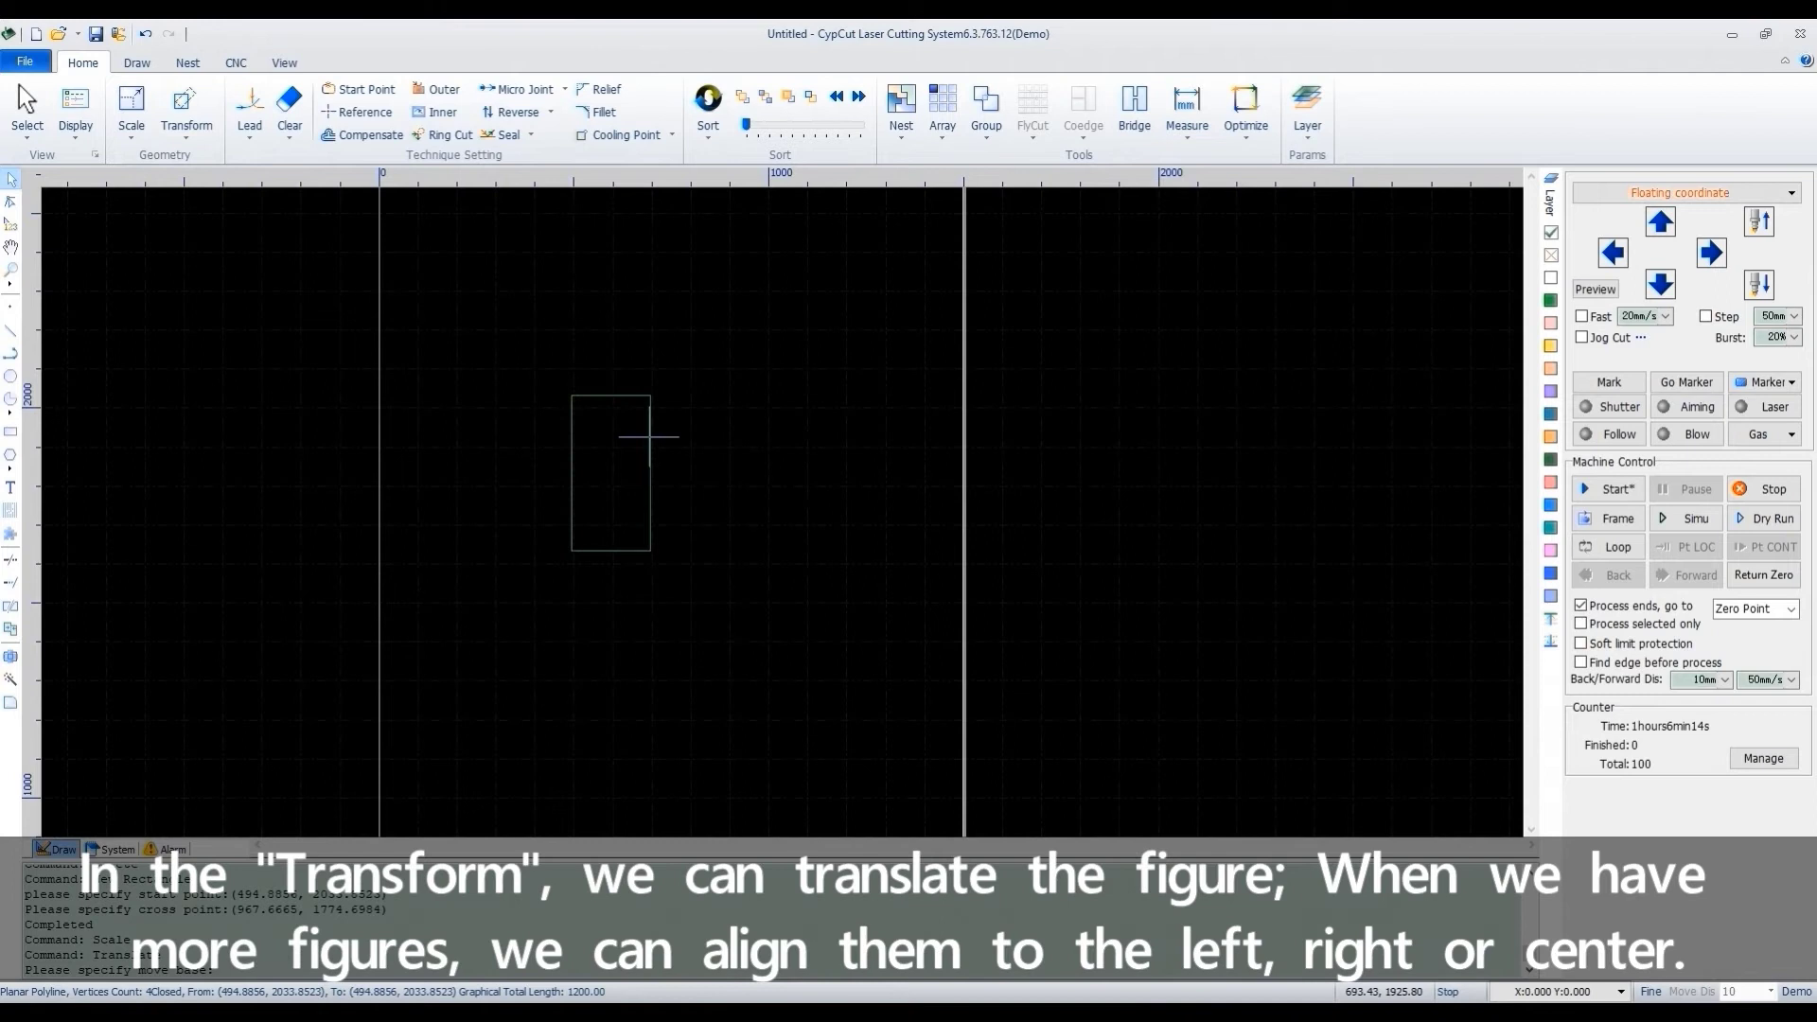
{"action": "mouse_move", "coordinate": [774, 442]}
{"action": "left_mouse_down"}
{"action": "mouse_move", "coordinate": [543, 389]}
{"action": "mouse_move", "coordinate": [840, 378]}
{"action": "mouse_move", "coordinate": [953, 438]}
{"action": "mouse_move", "coordinate": [953, 422]}
{"action": "left_mouse_up"}
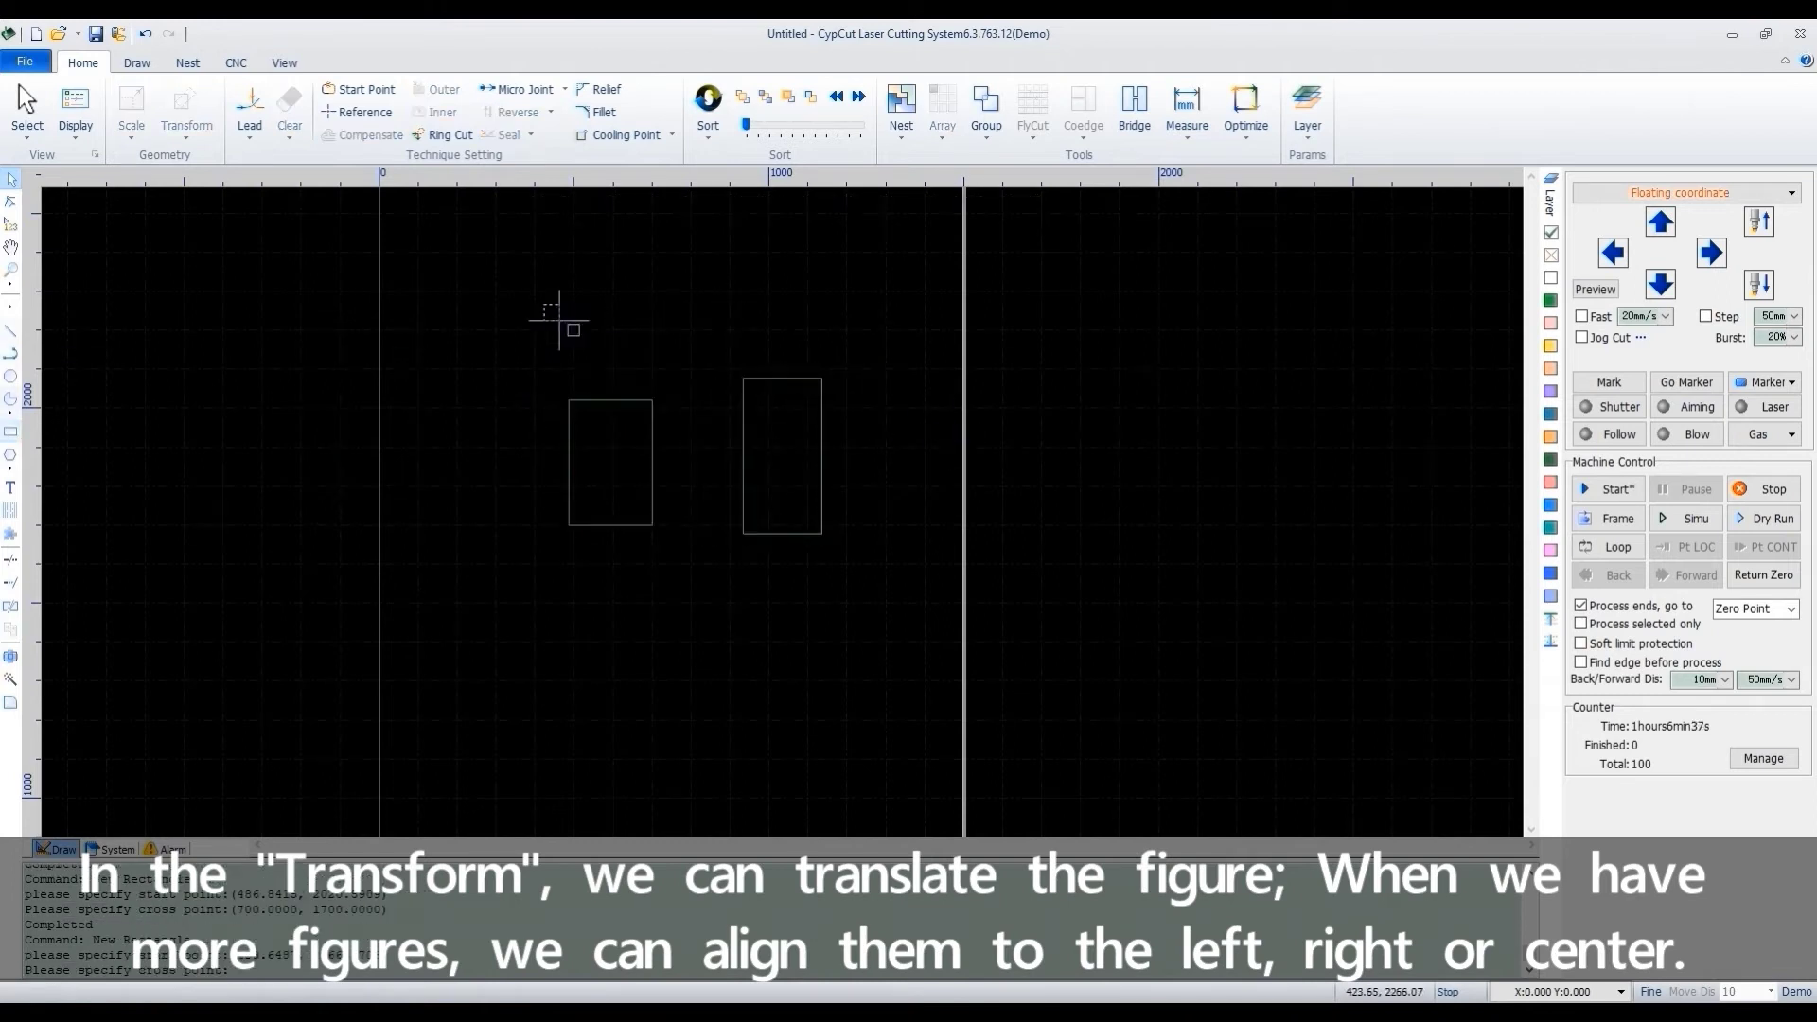
{"action": "left_click_drag", "start_coordinate": [544, 305], "coordinate": [603, 372]}
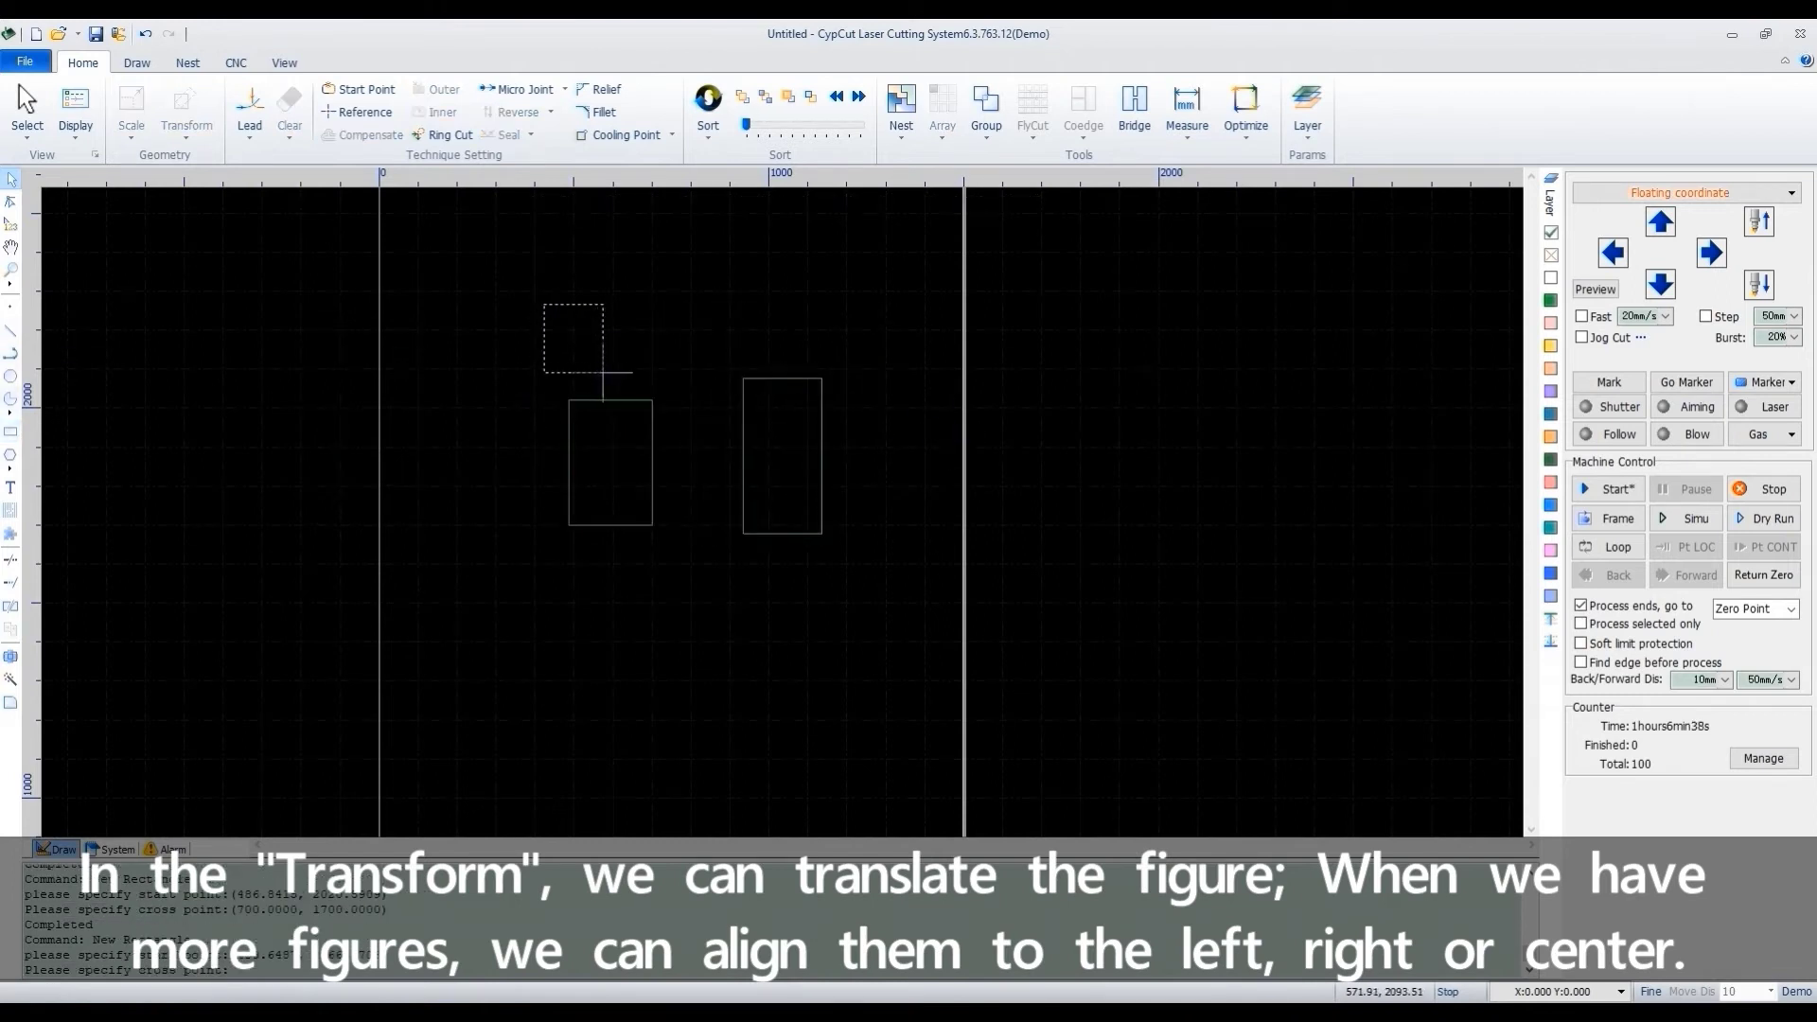
{"action": "left_click", "coordinate": [603, 372]}
- Select all three rectangles and align them on left, then right edges
{"action": "left_click", "coordinate": [188, 140]}
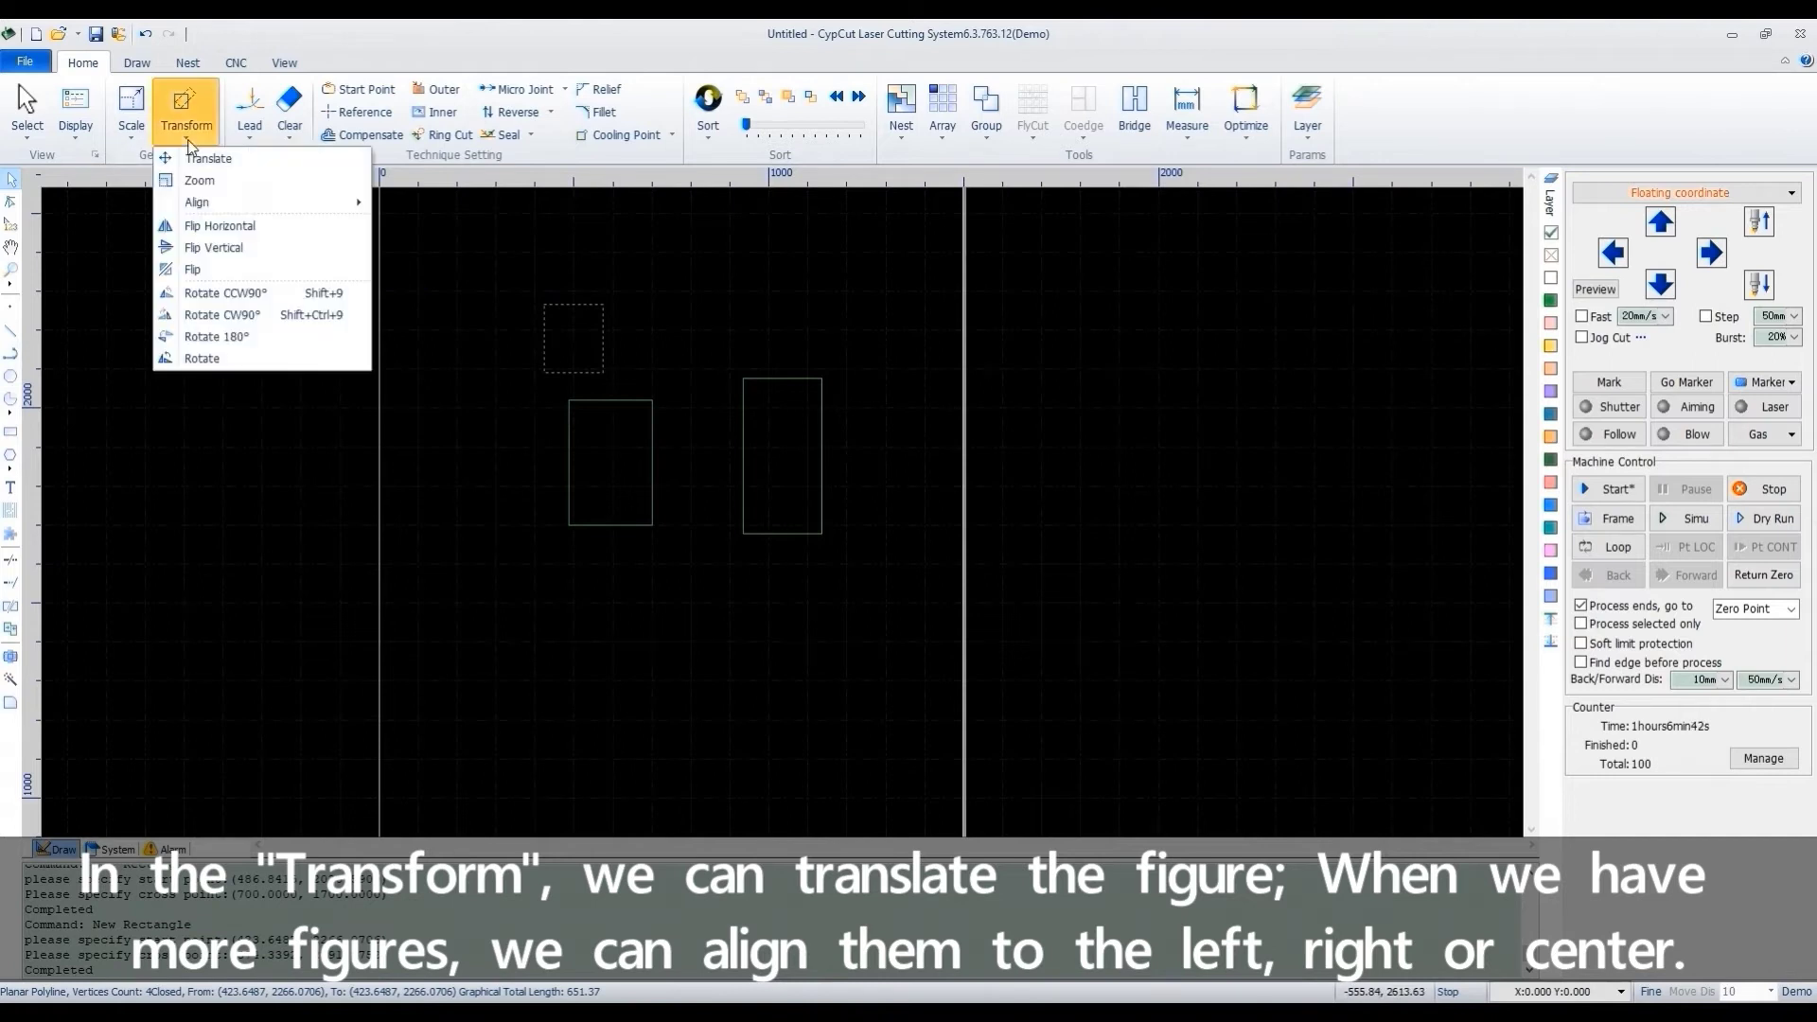
{"action": "left_click_drag", "start_coordinate": [507, 264], "coordinate": [833, 545]}
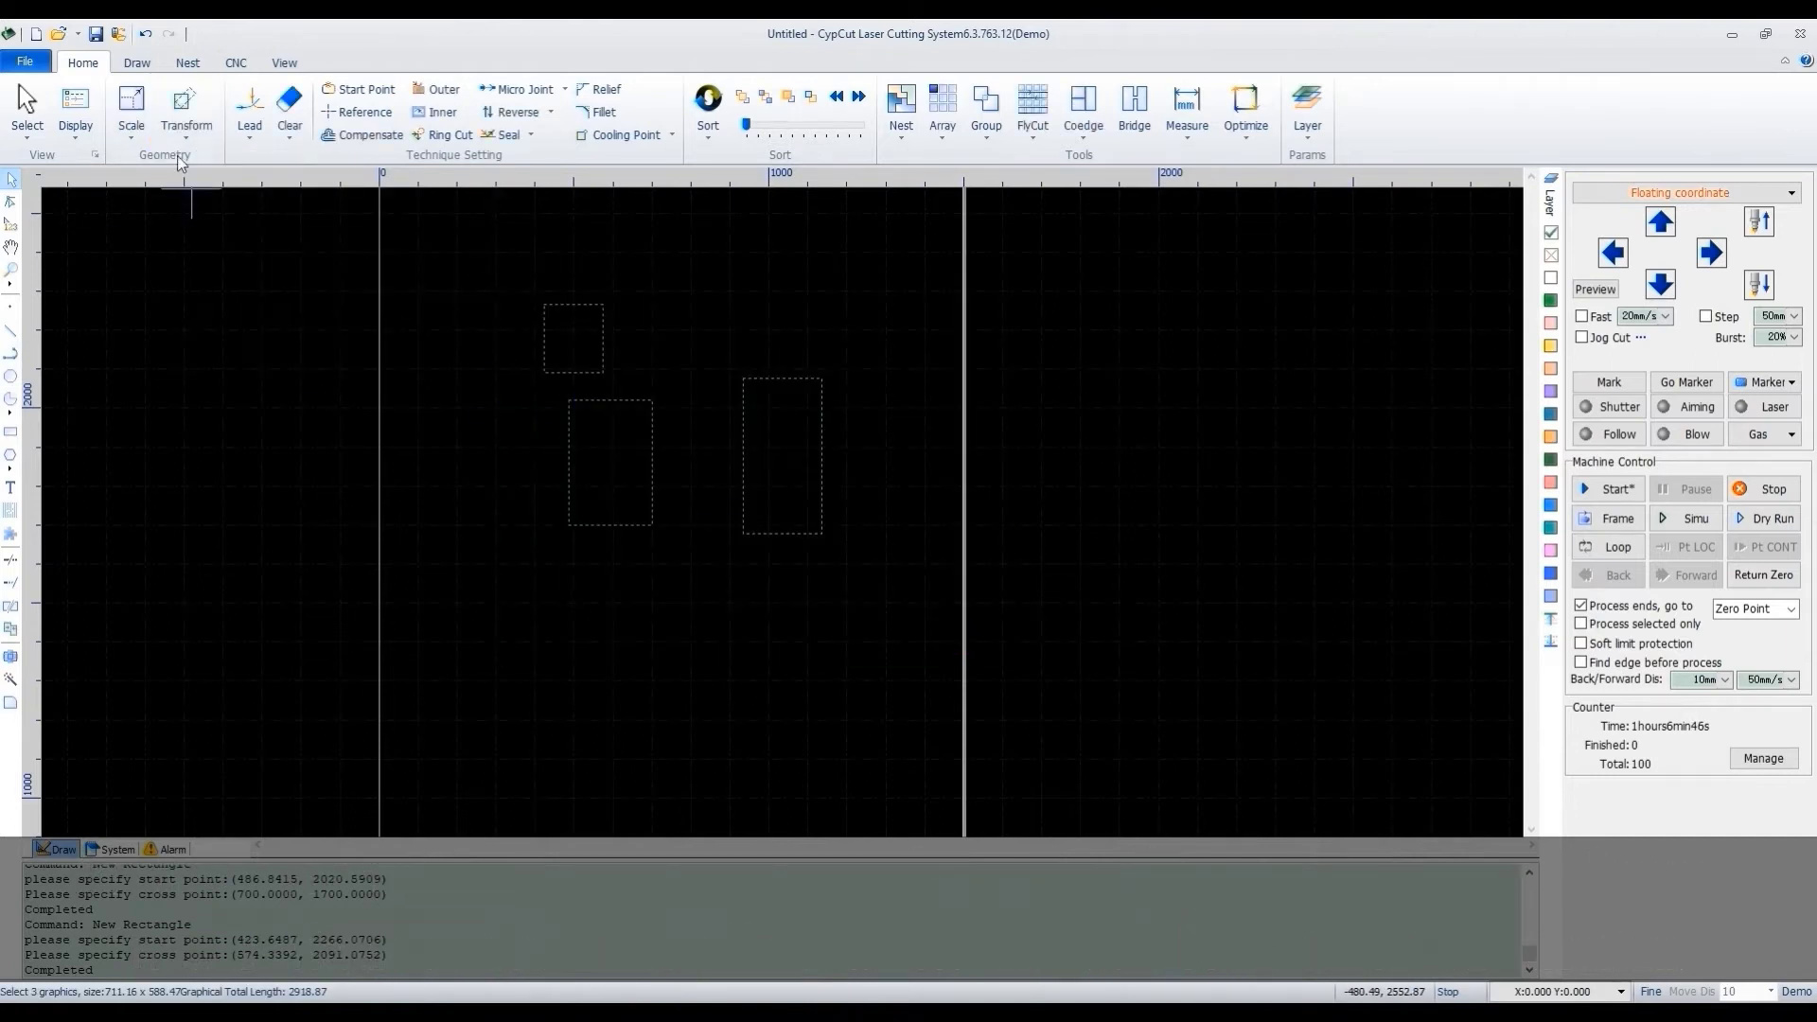
{"action": "left_click", "coordinate": [187, 133]}
{"action": "mouse_move", "coordinate": [340, 204]}
{"action": "left_click", "coordinate": [416, 204]}
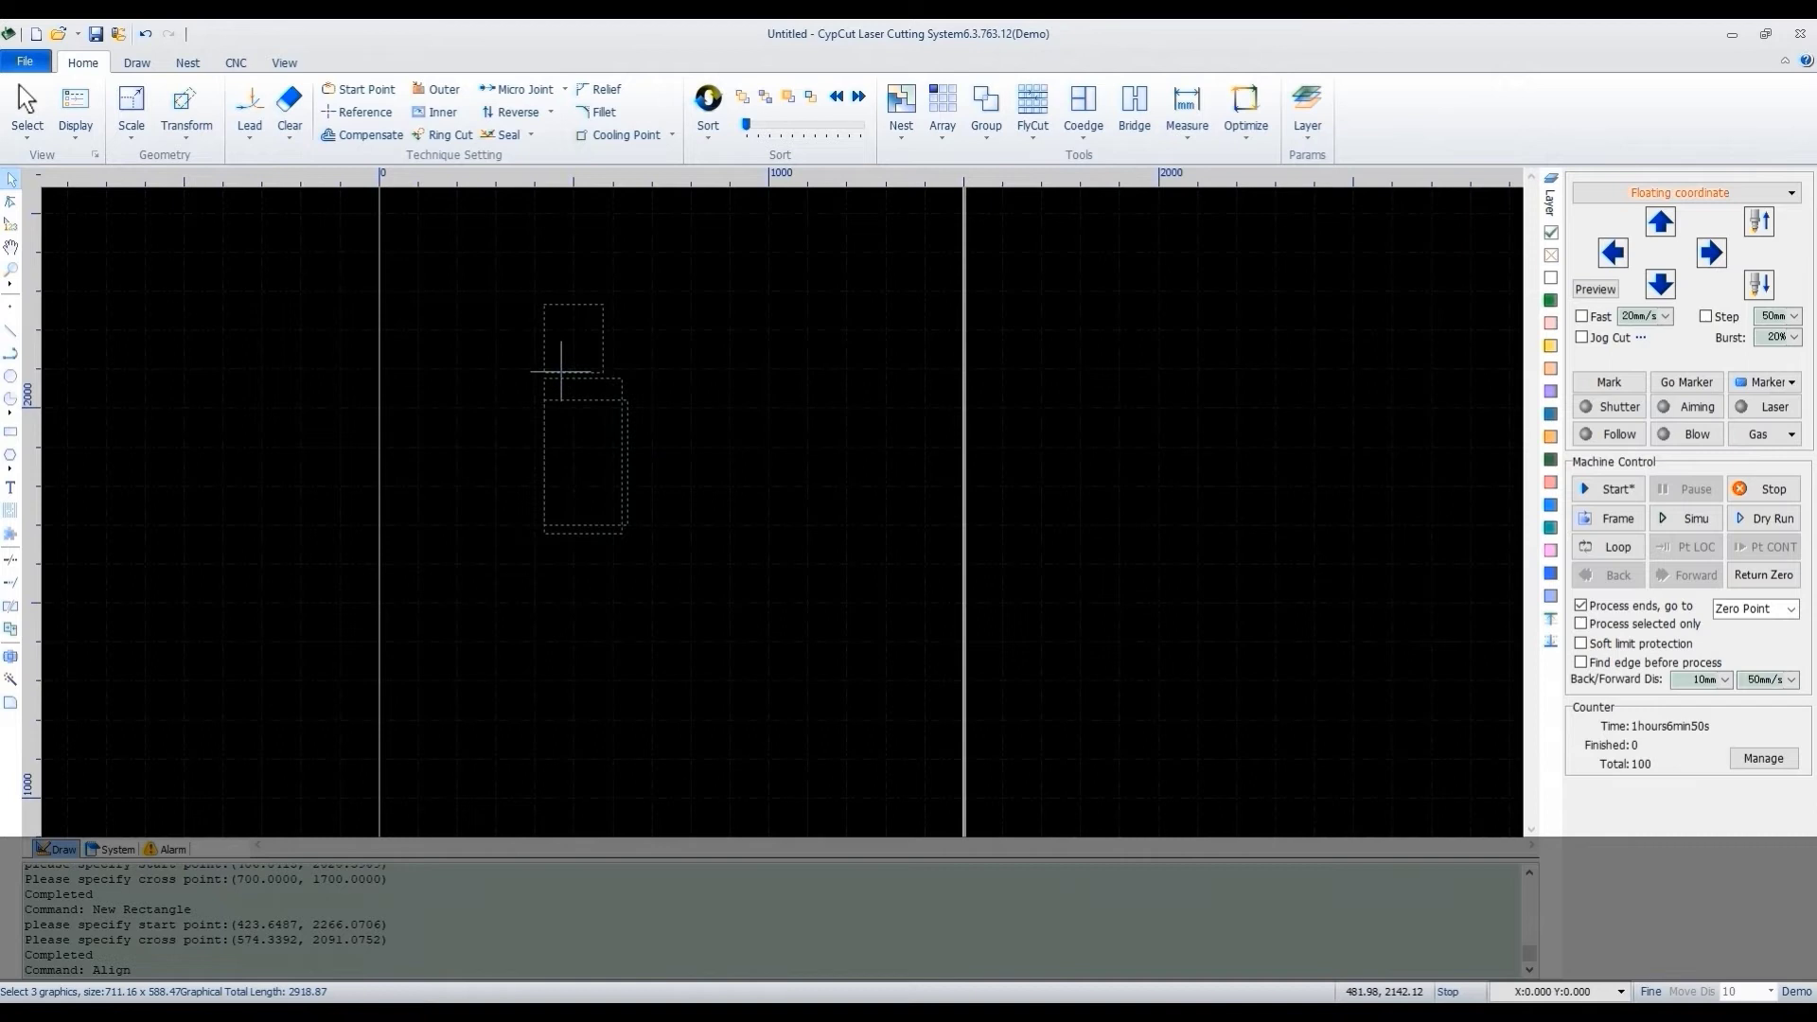
{"action": "left_click", "coordinate": [186, 128]}
{"action": "left_click", "coordinate": [438, 227]}
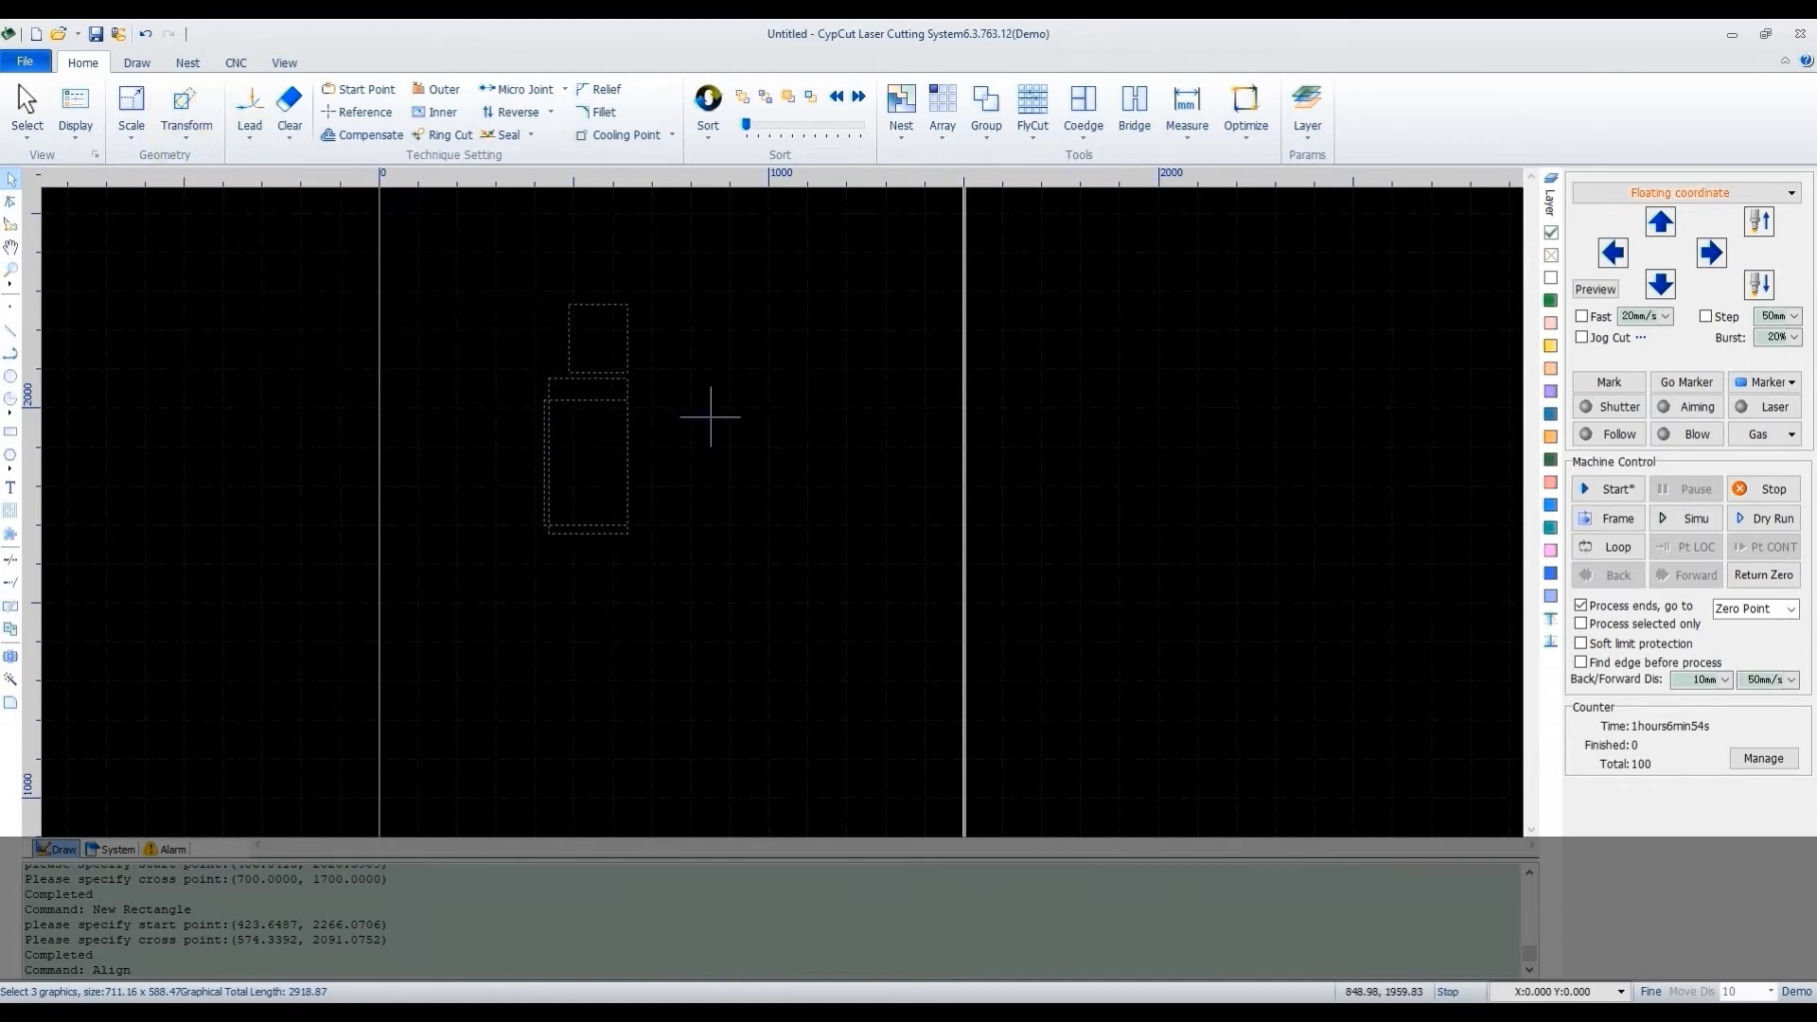
- Centre the three rectangles on one another horizontally, then vertically
{"action": "left_click", "coordinate": [187, 128]}
{"action": "mouse_move", "coordinate": [201, 207]}
{"action": "left_click", "coordinate": [437, 248]}
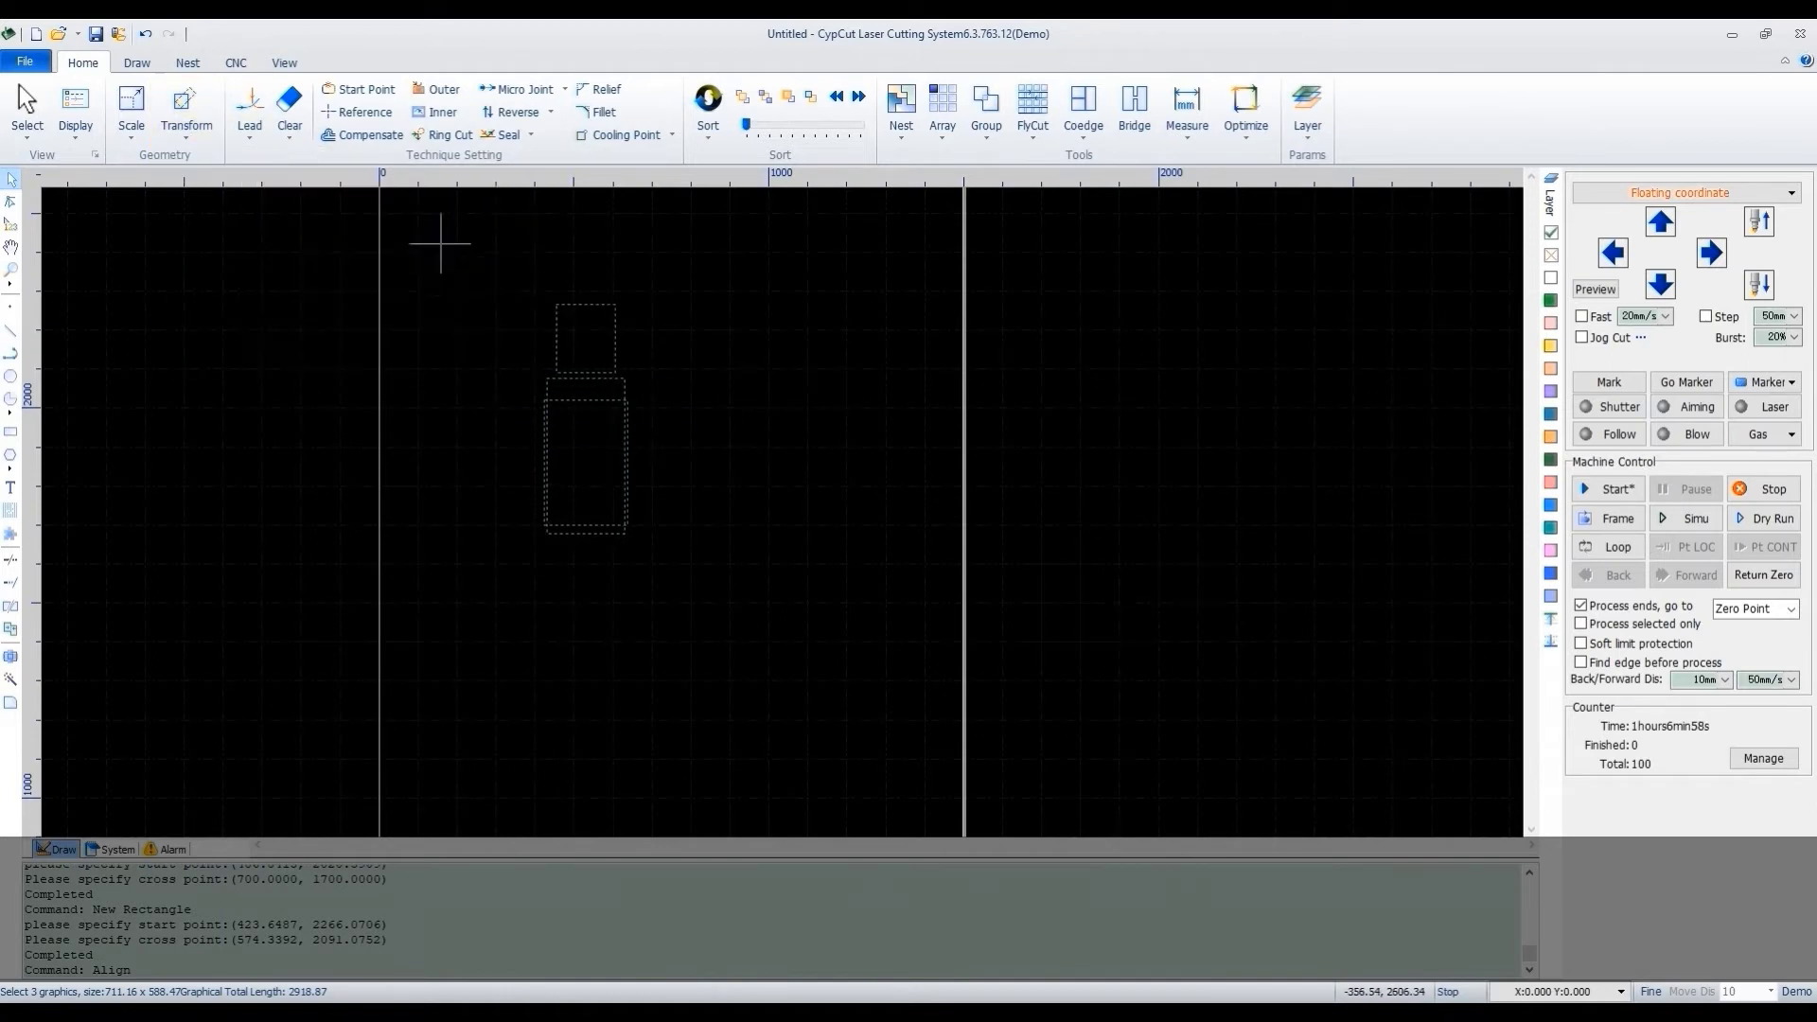
{"action": "left_click", "coordinate": [187, 123]}
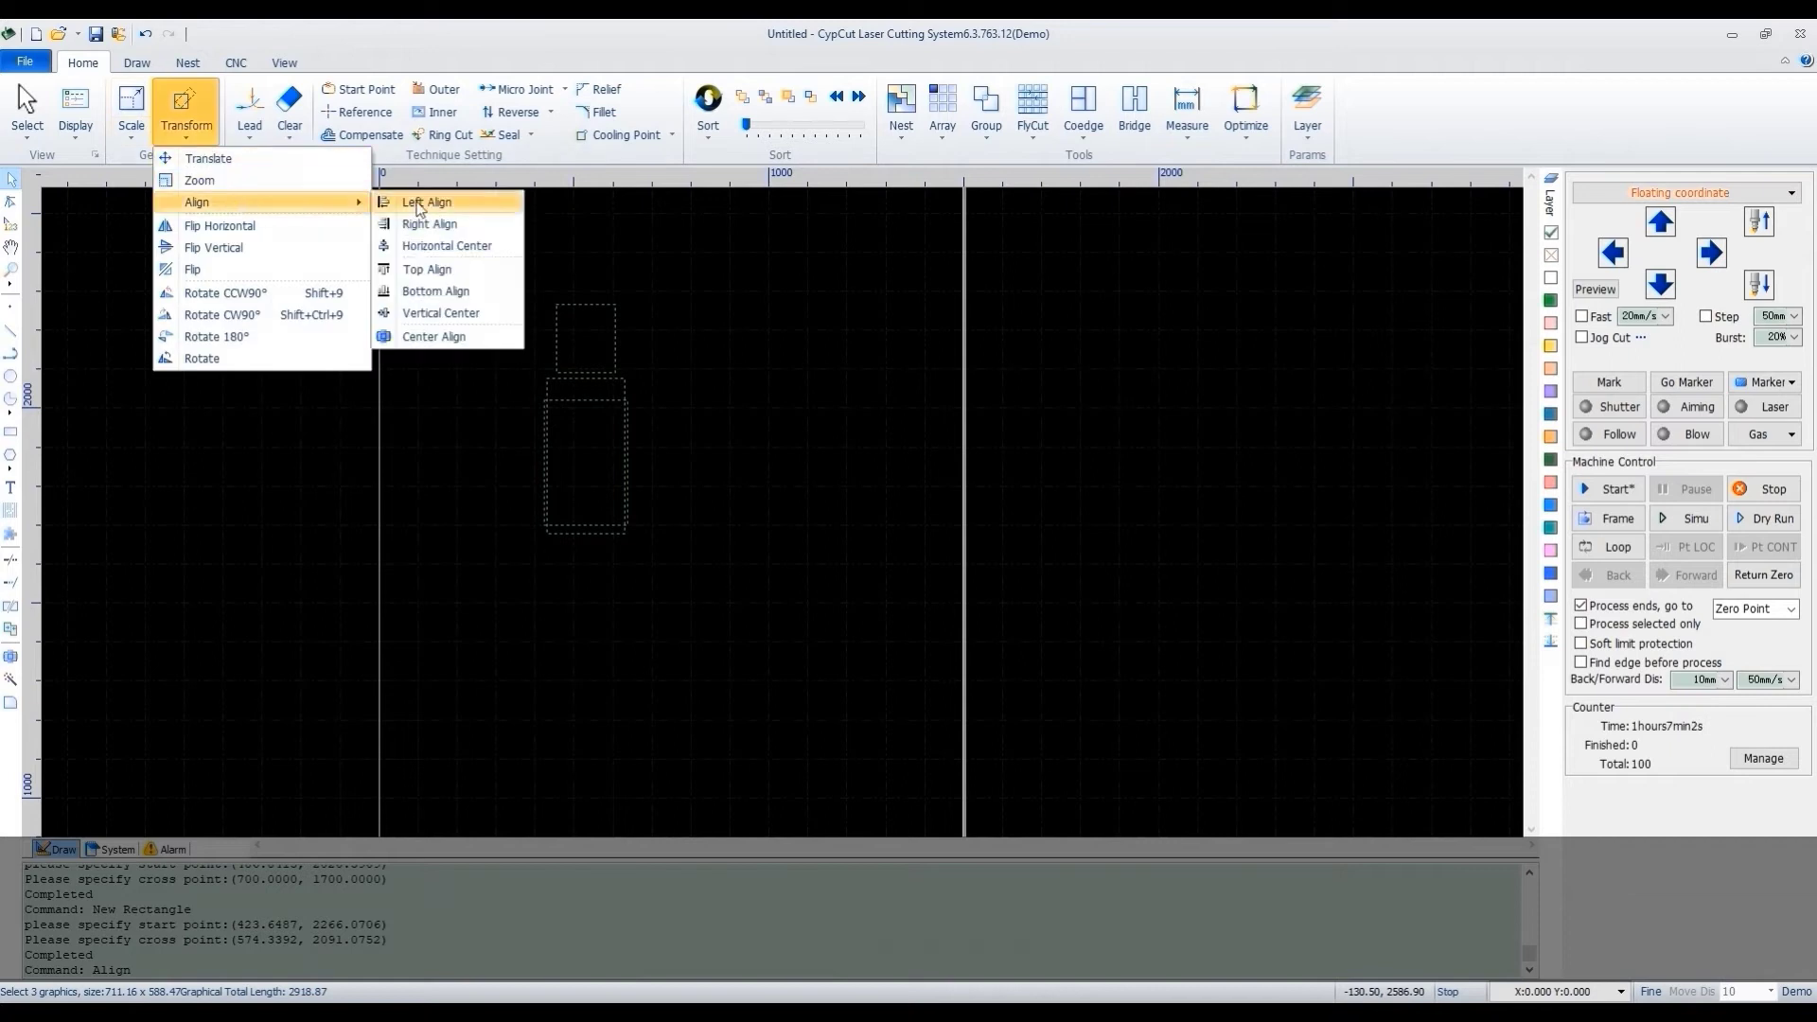
{"action": "left_click", "coordinate": [440, 313]}
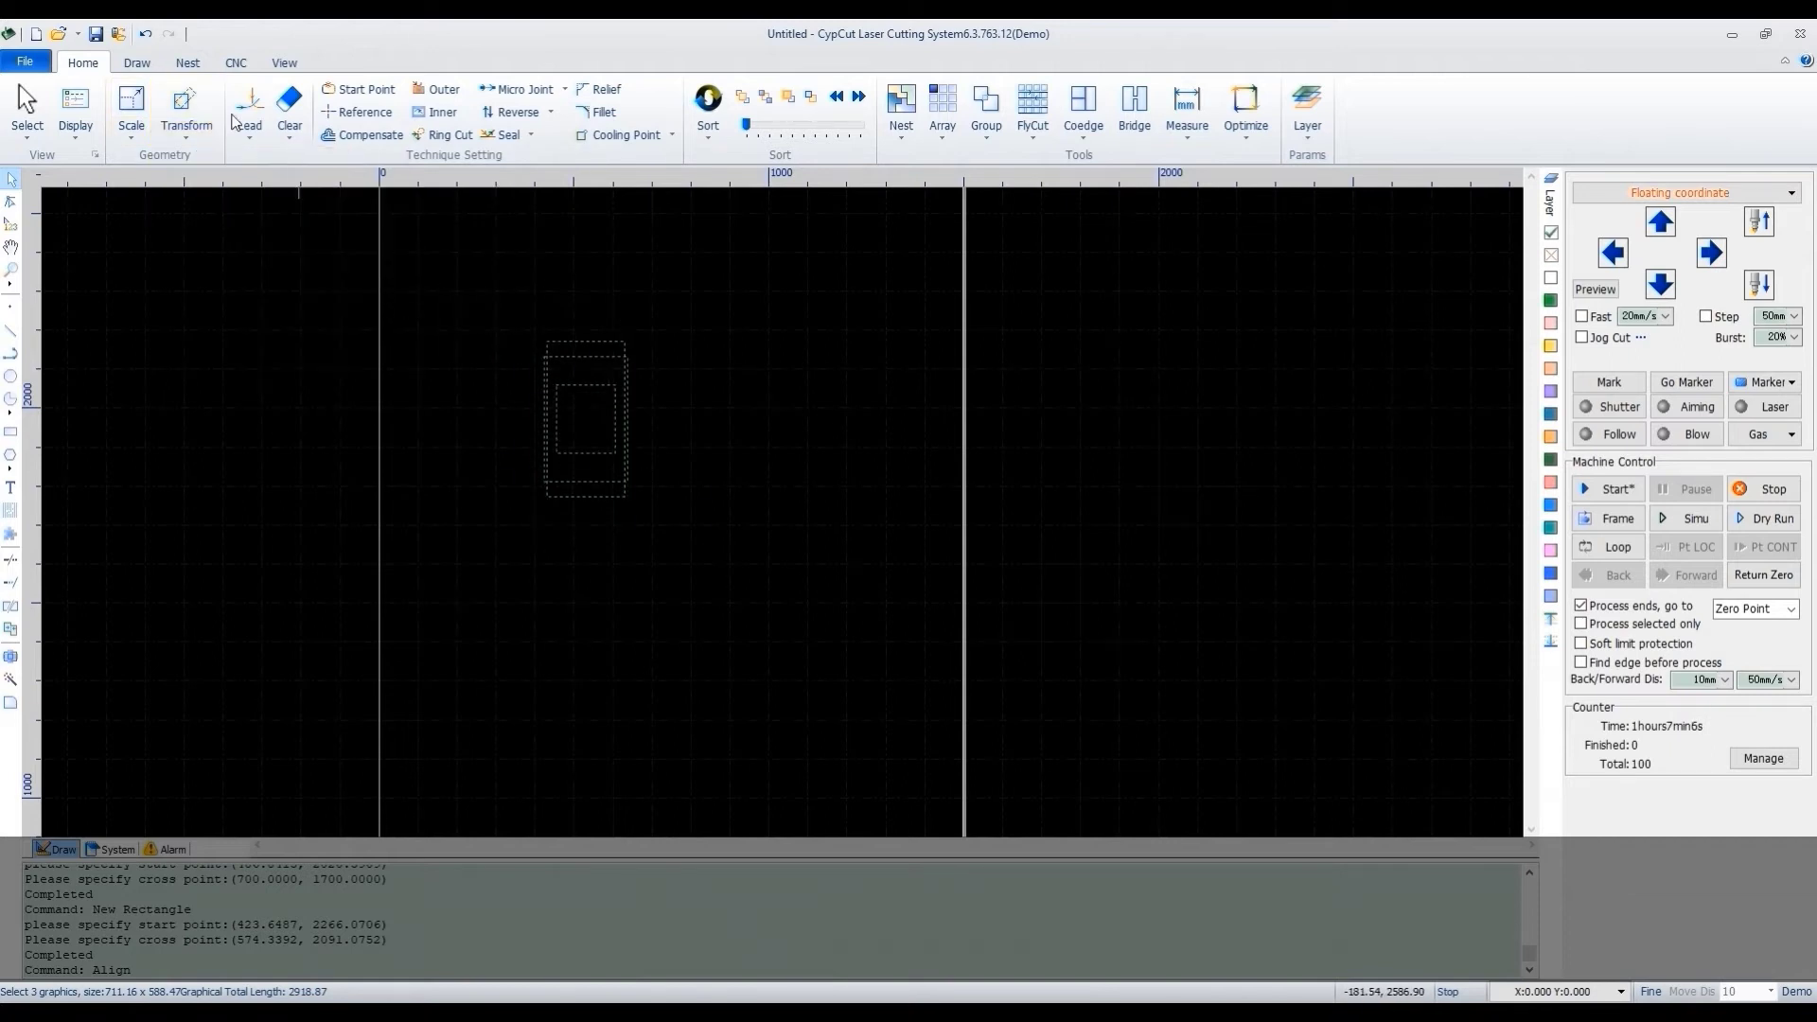
{"action": "left_click", "coordinate": [189, 121]}
- Draw a three-point arc and select it
{"action": "key", "text": "Escape"}
{"action": "left_click", "coordinate": [11, 402]}
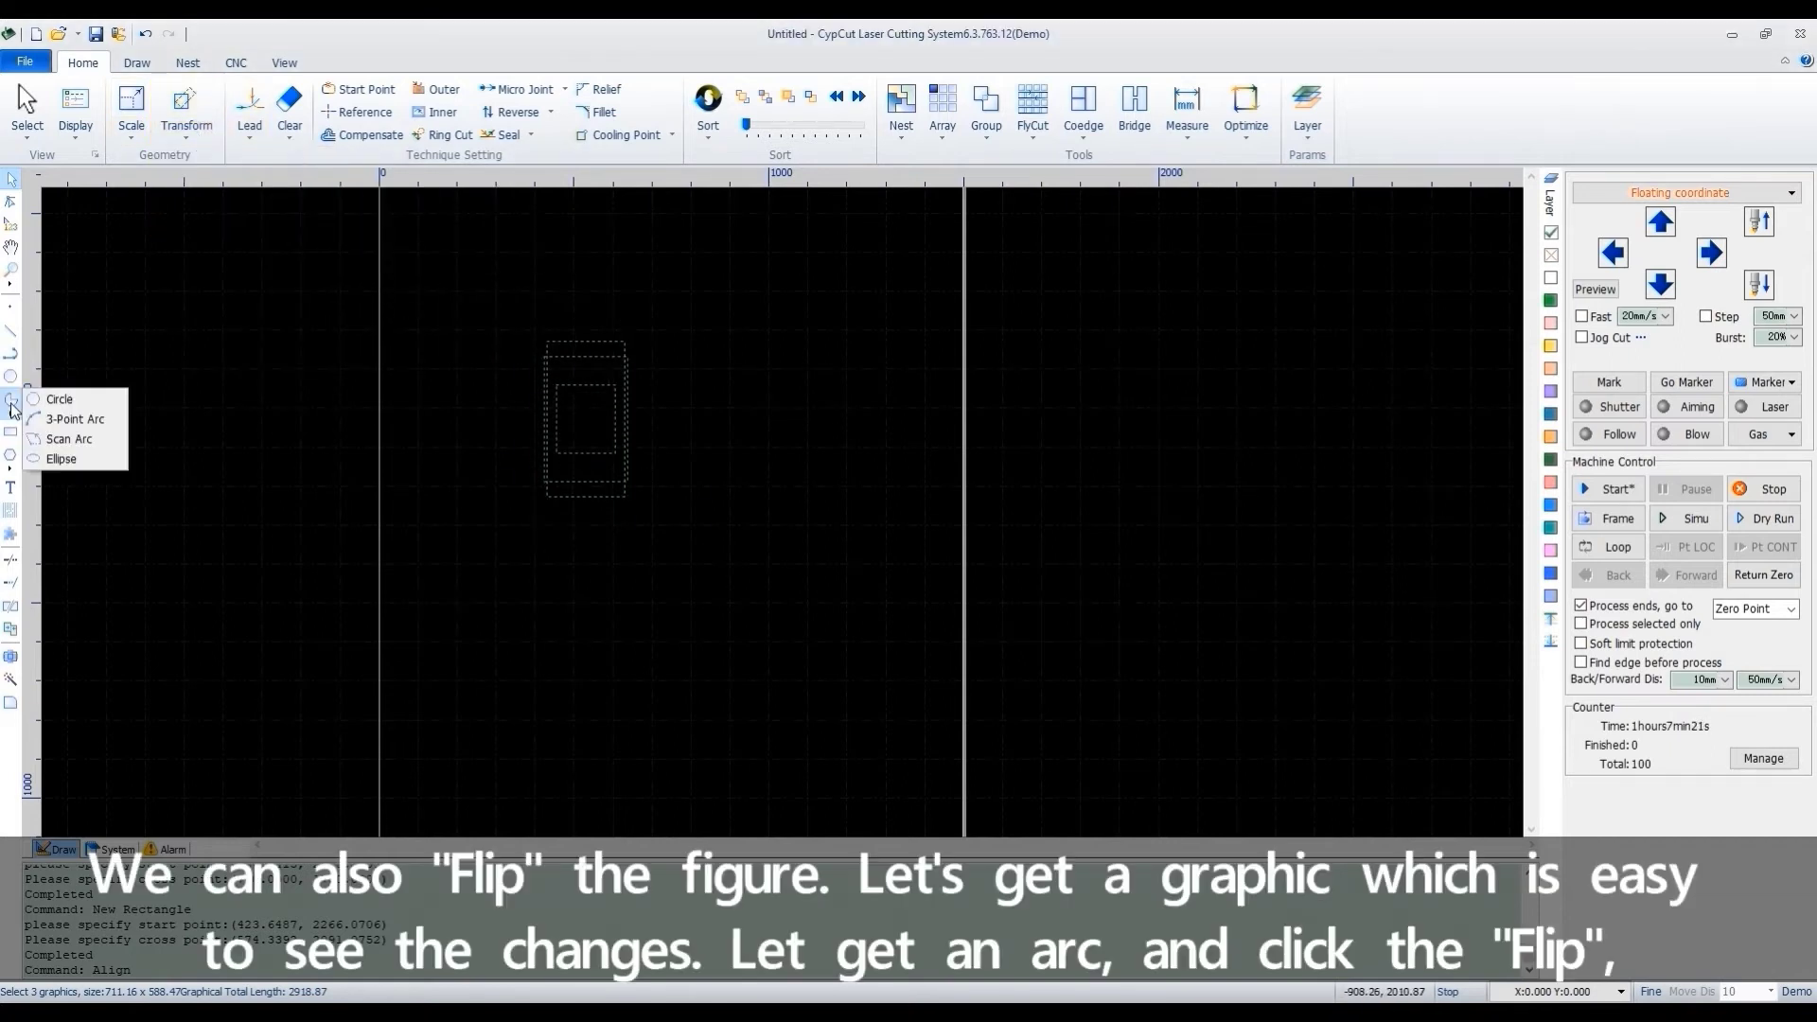
{"action": "left_click", "coordinate": [73, 418]}
{"action": "left_click", "coordinate": [701, 481]}
{"action": "left_click", "coordinate": [753, 435]}
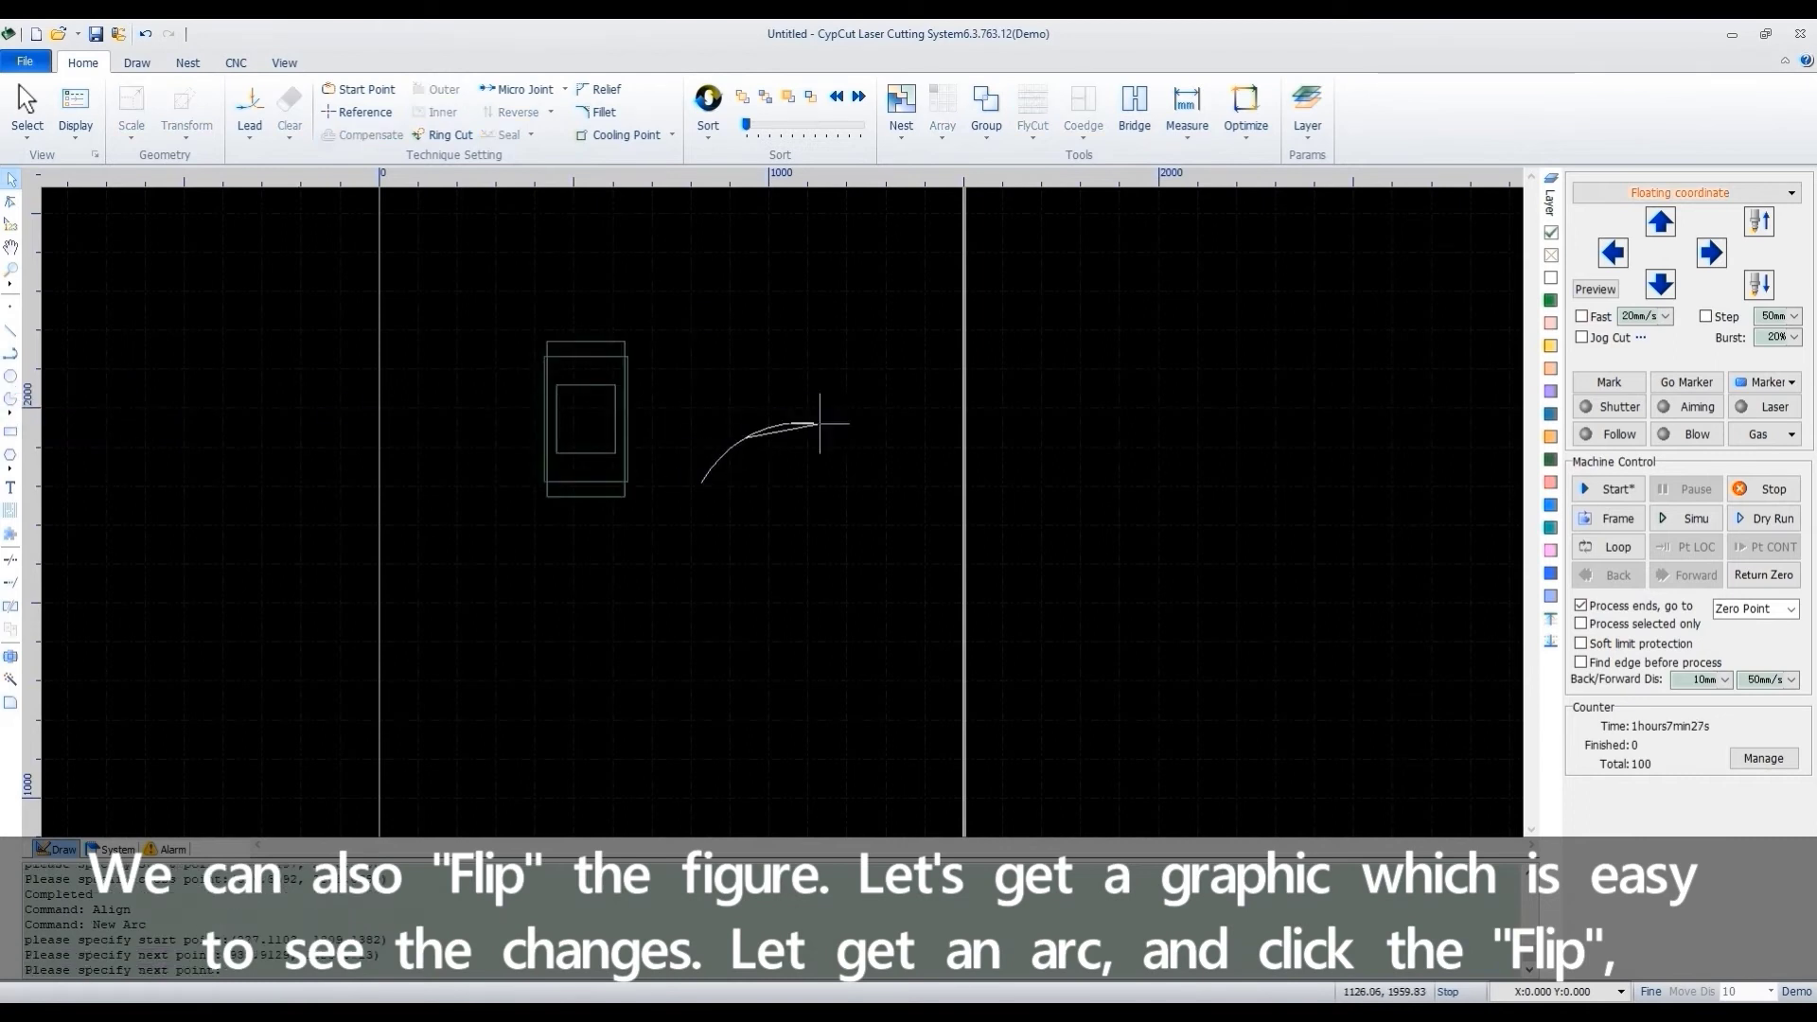
{"action": "left_click", "coordinate": [815, 430]}
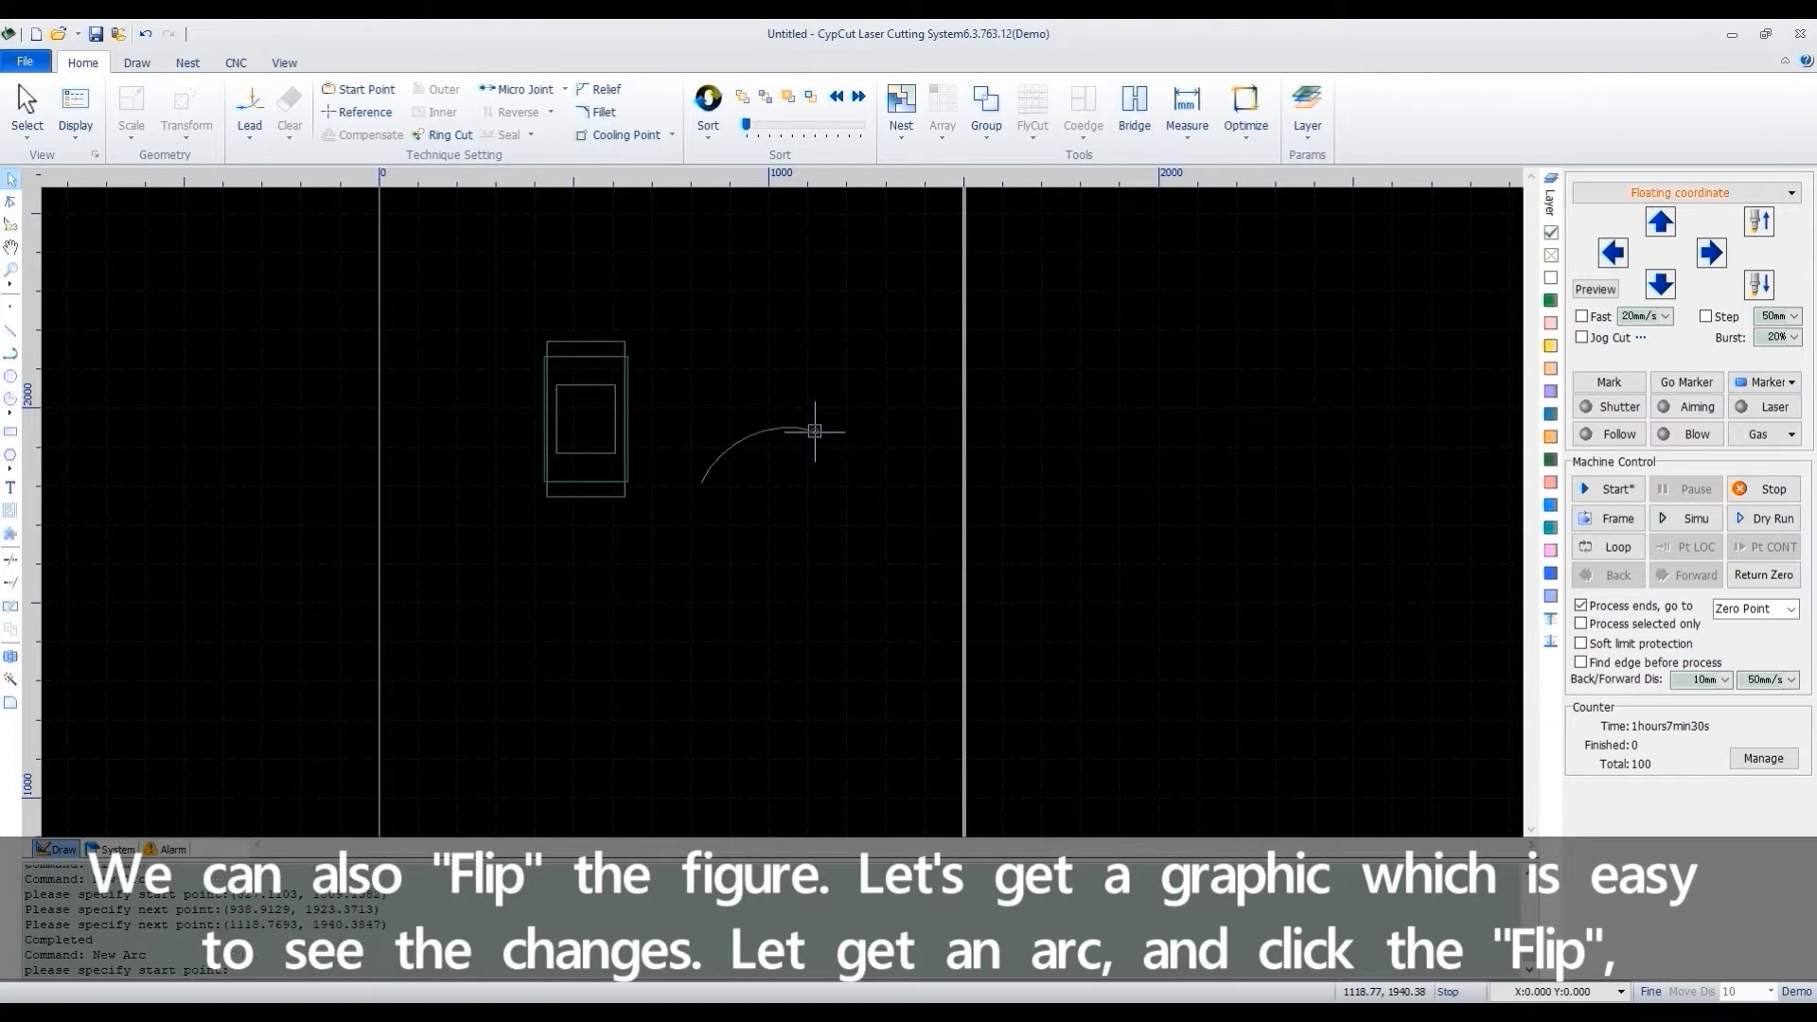
{"action": "left_click", "coordinate": [778, 428]}
{"action": "key", "text": "Escape"}
- Mirror the arc horizontally, vertically, then about a custom two-point line
{"action": "left_click", "coordinate": [187, 108]}
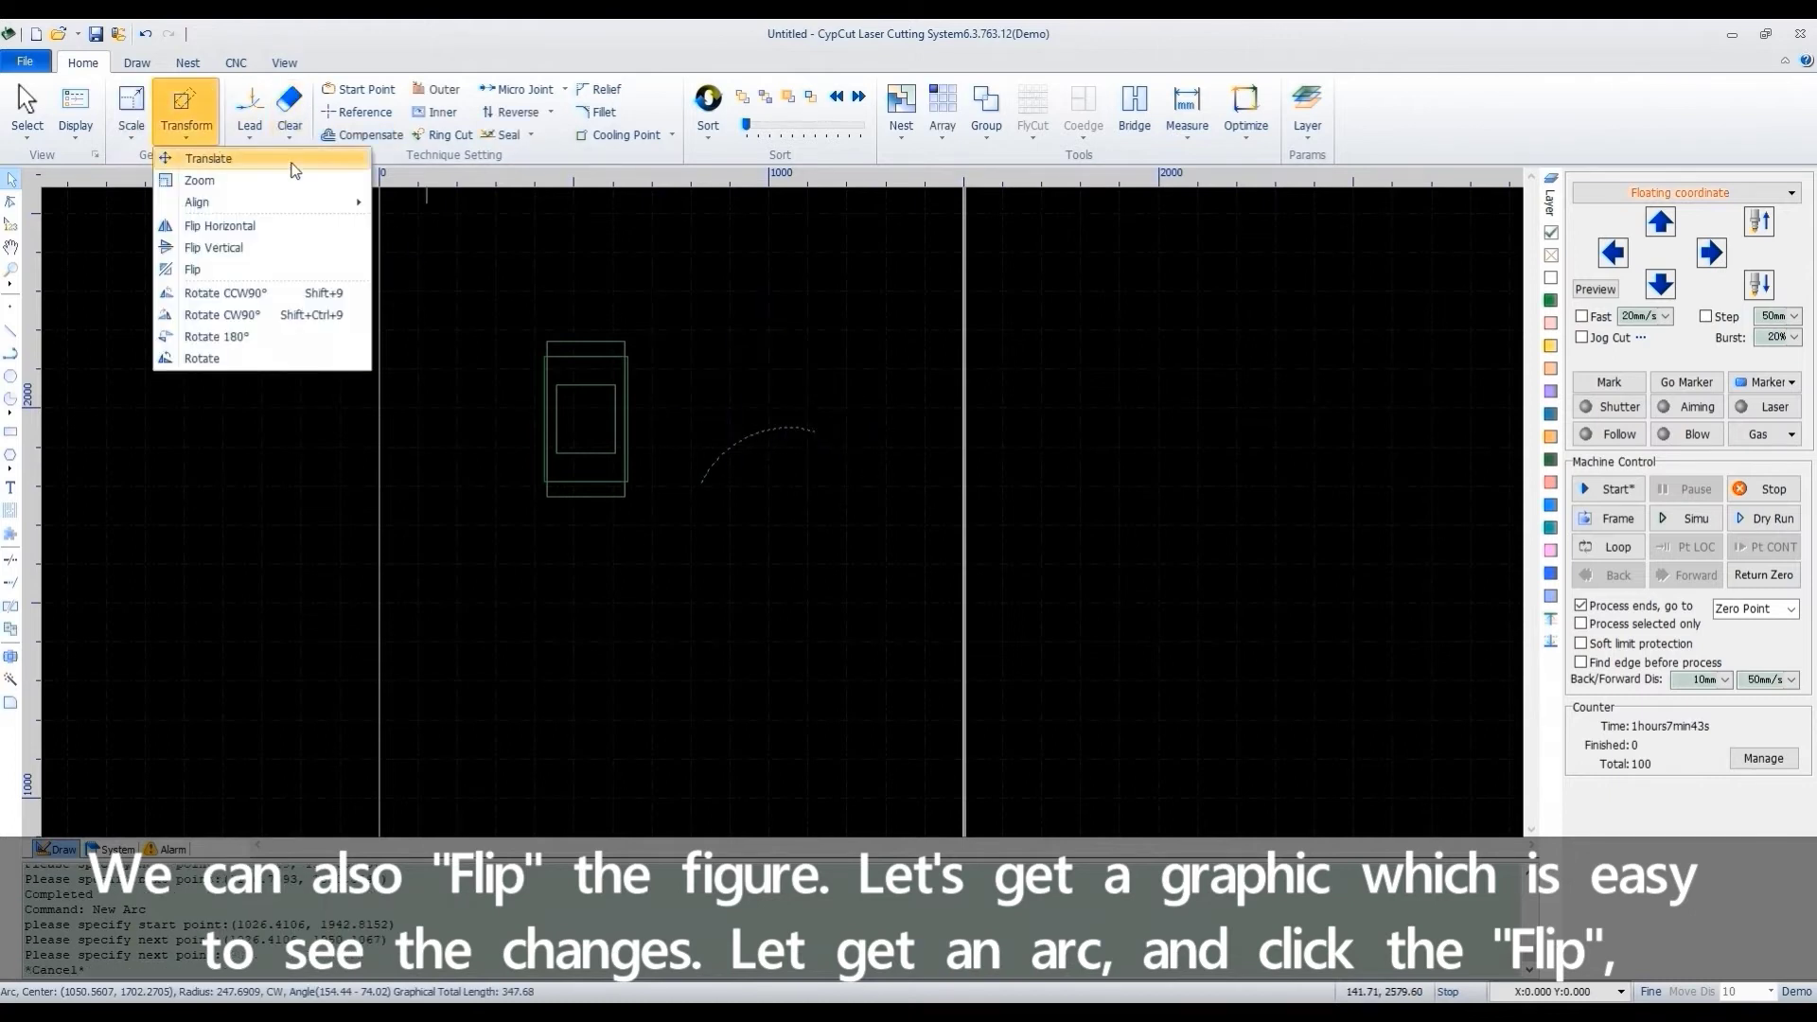
{"action": "left_click", "coordinate": [261, 228]}
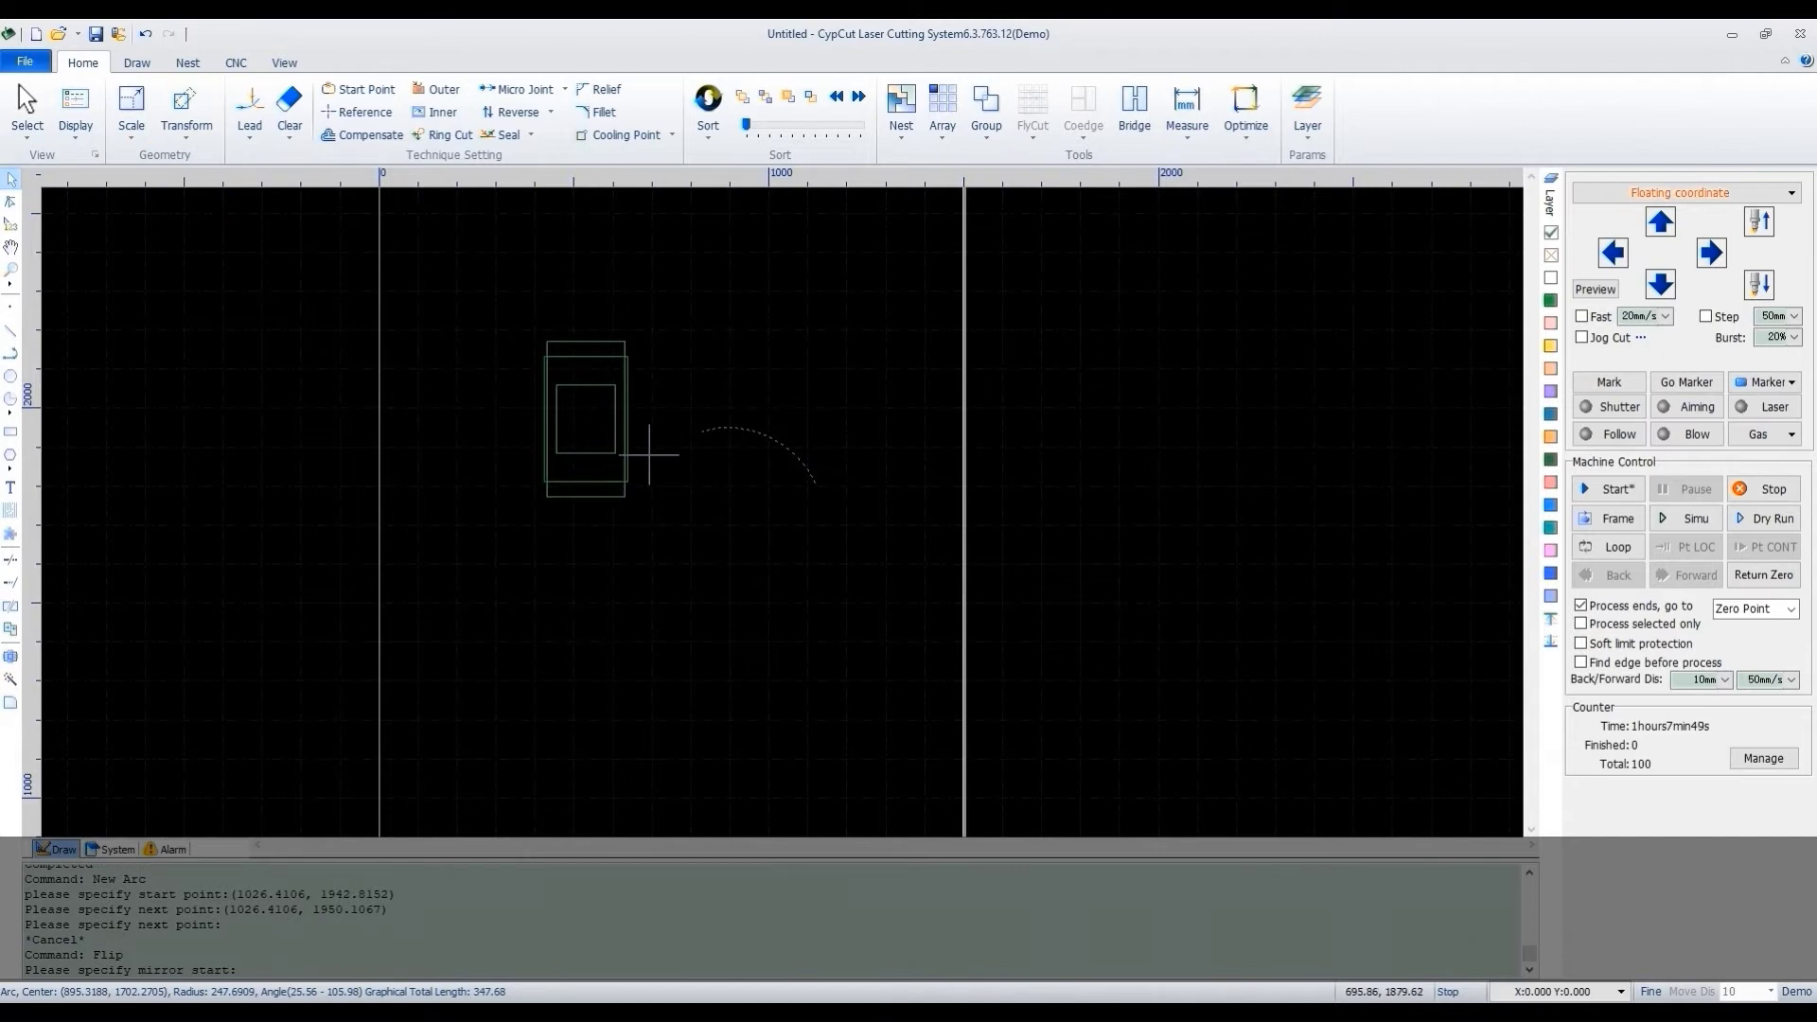
{"action": "left_click", "coordinate": [190, 140]}
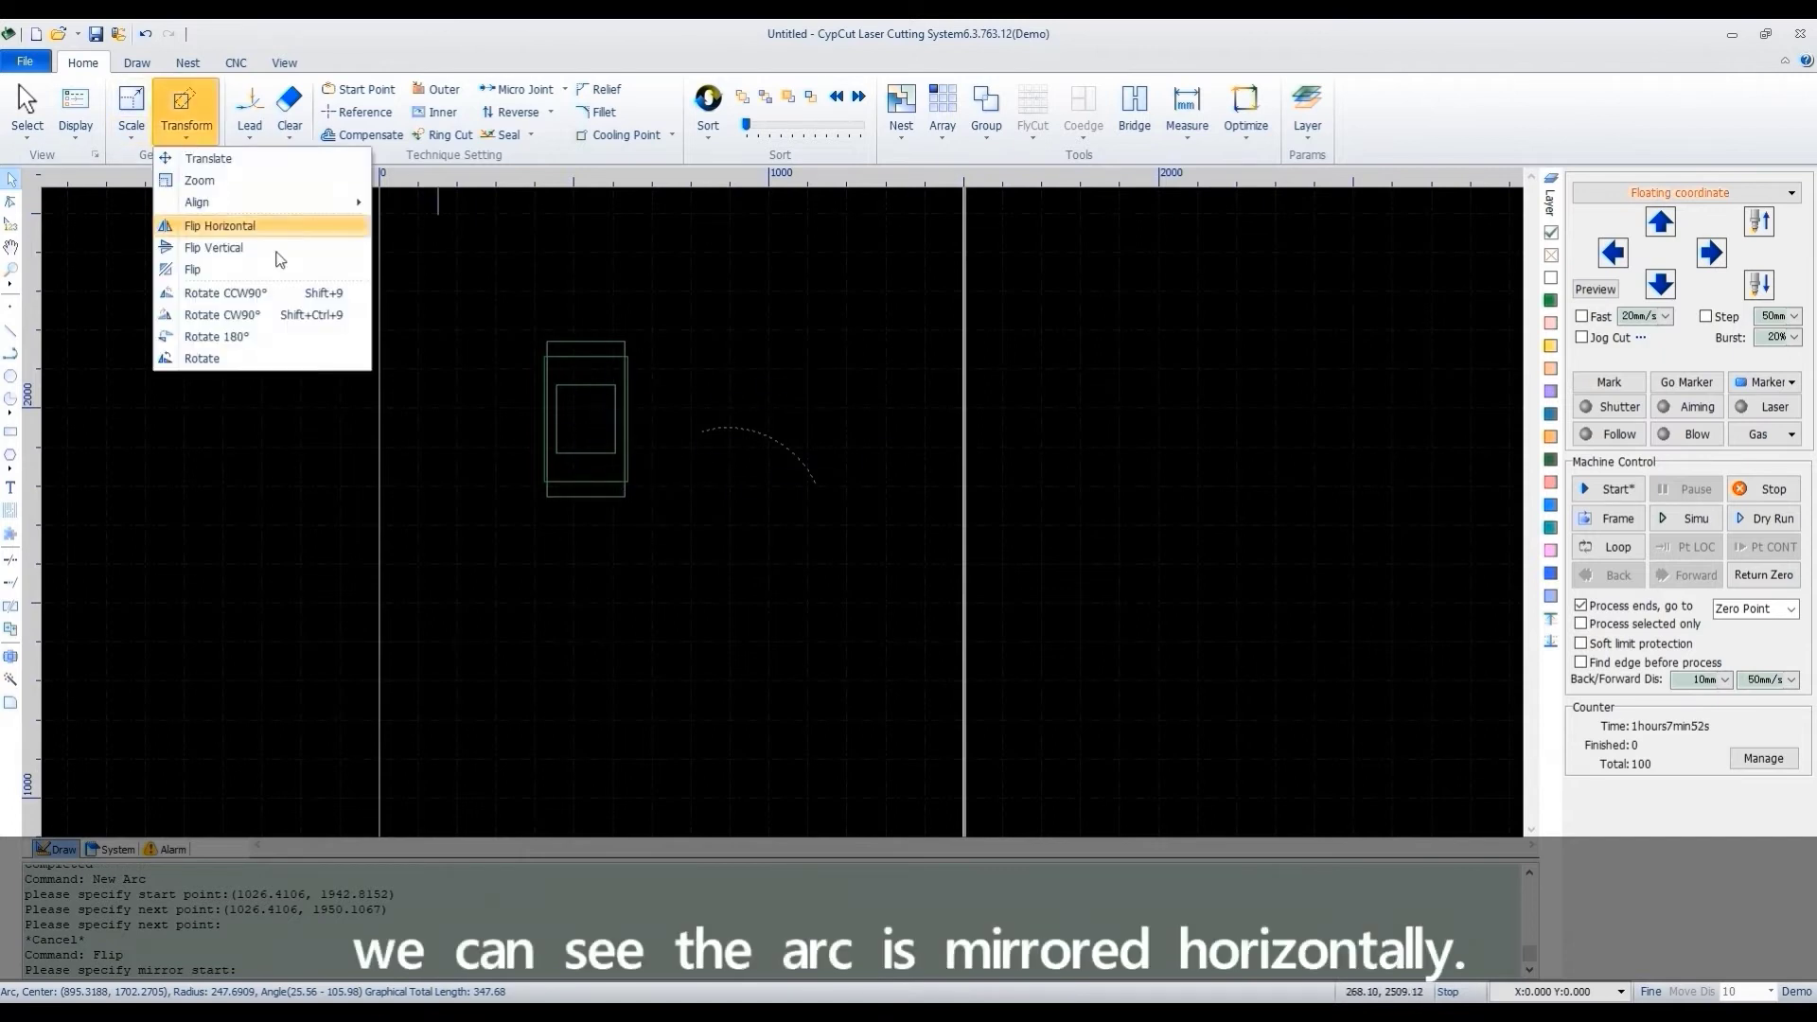
{"action": "left_click", "coordinate": [227, 254]}
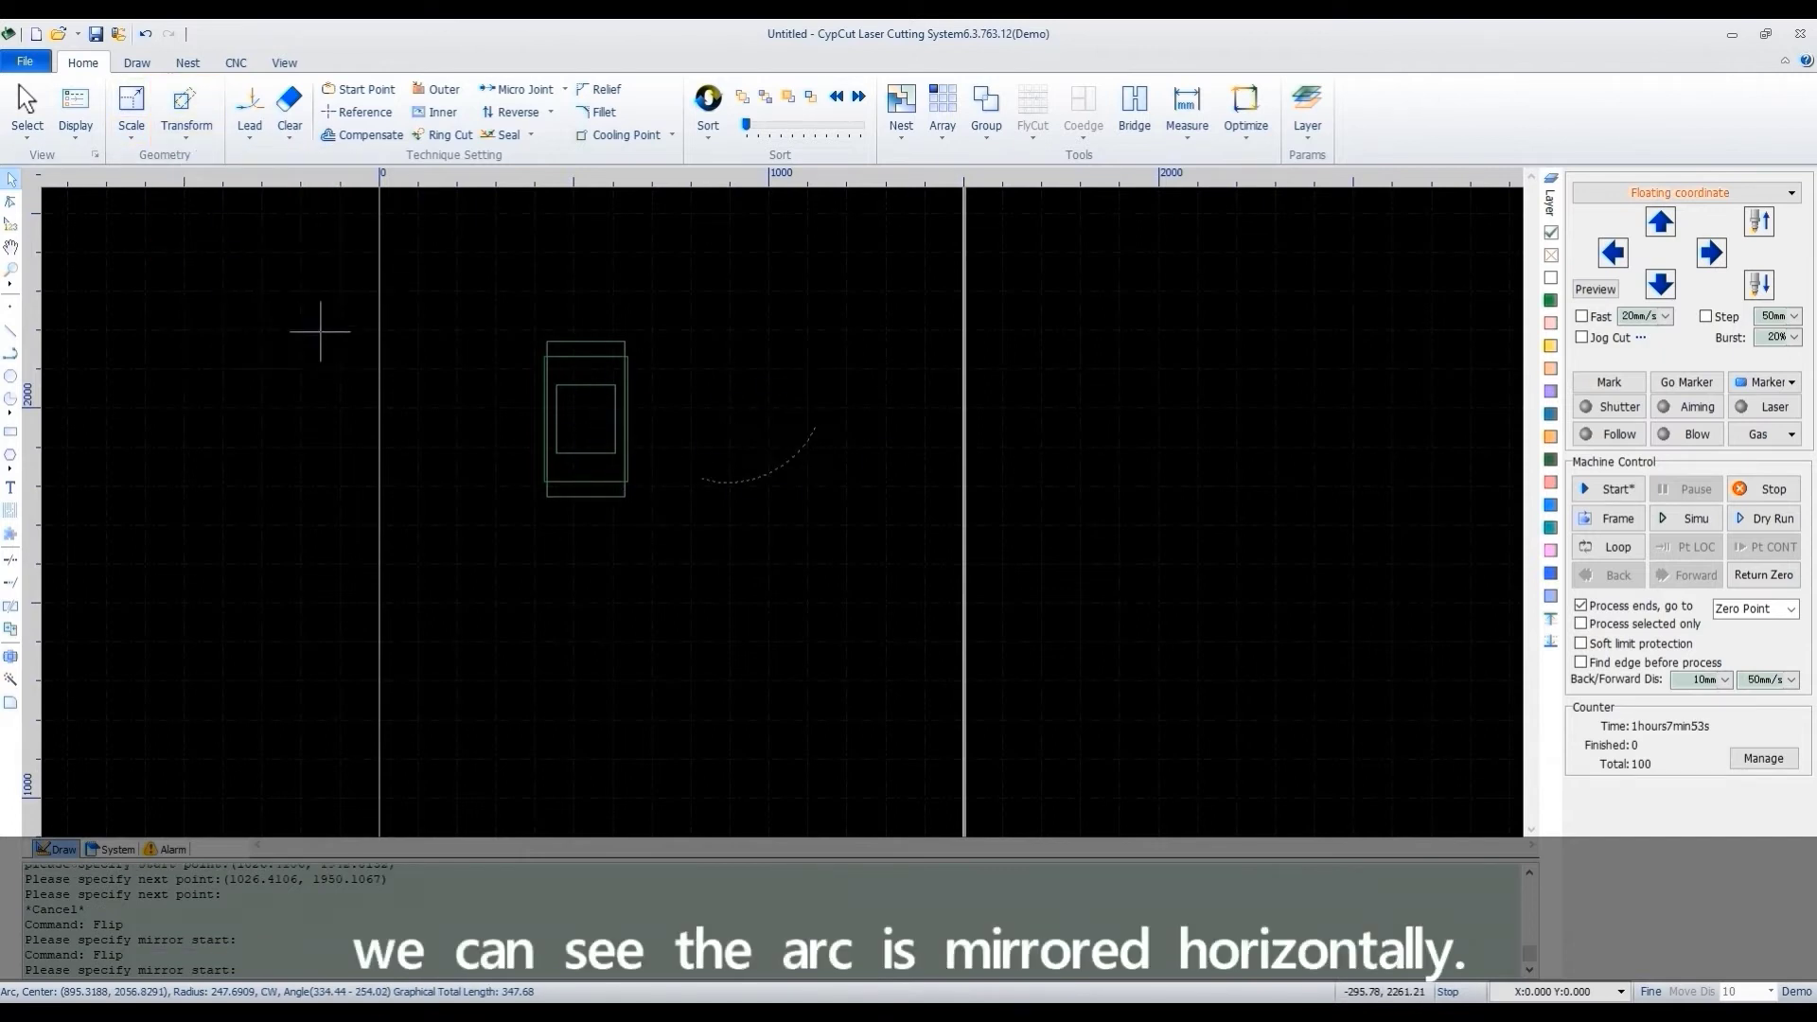
{"action": "left_click", "coordinate": [185, 124]}
{"action": "left_click", "coordinate": [199, 271]}
{"action": "left_click", "coordinate": [725, 513]}
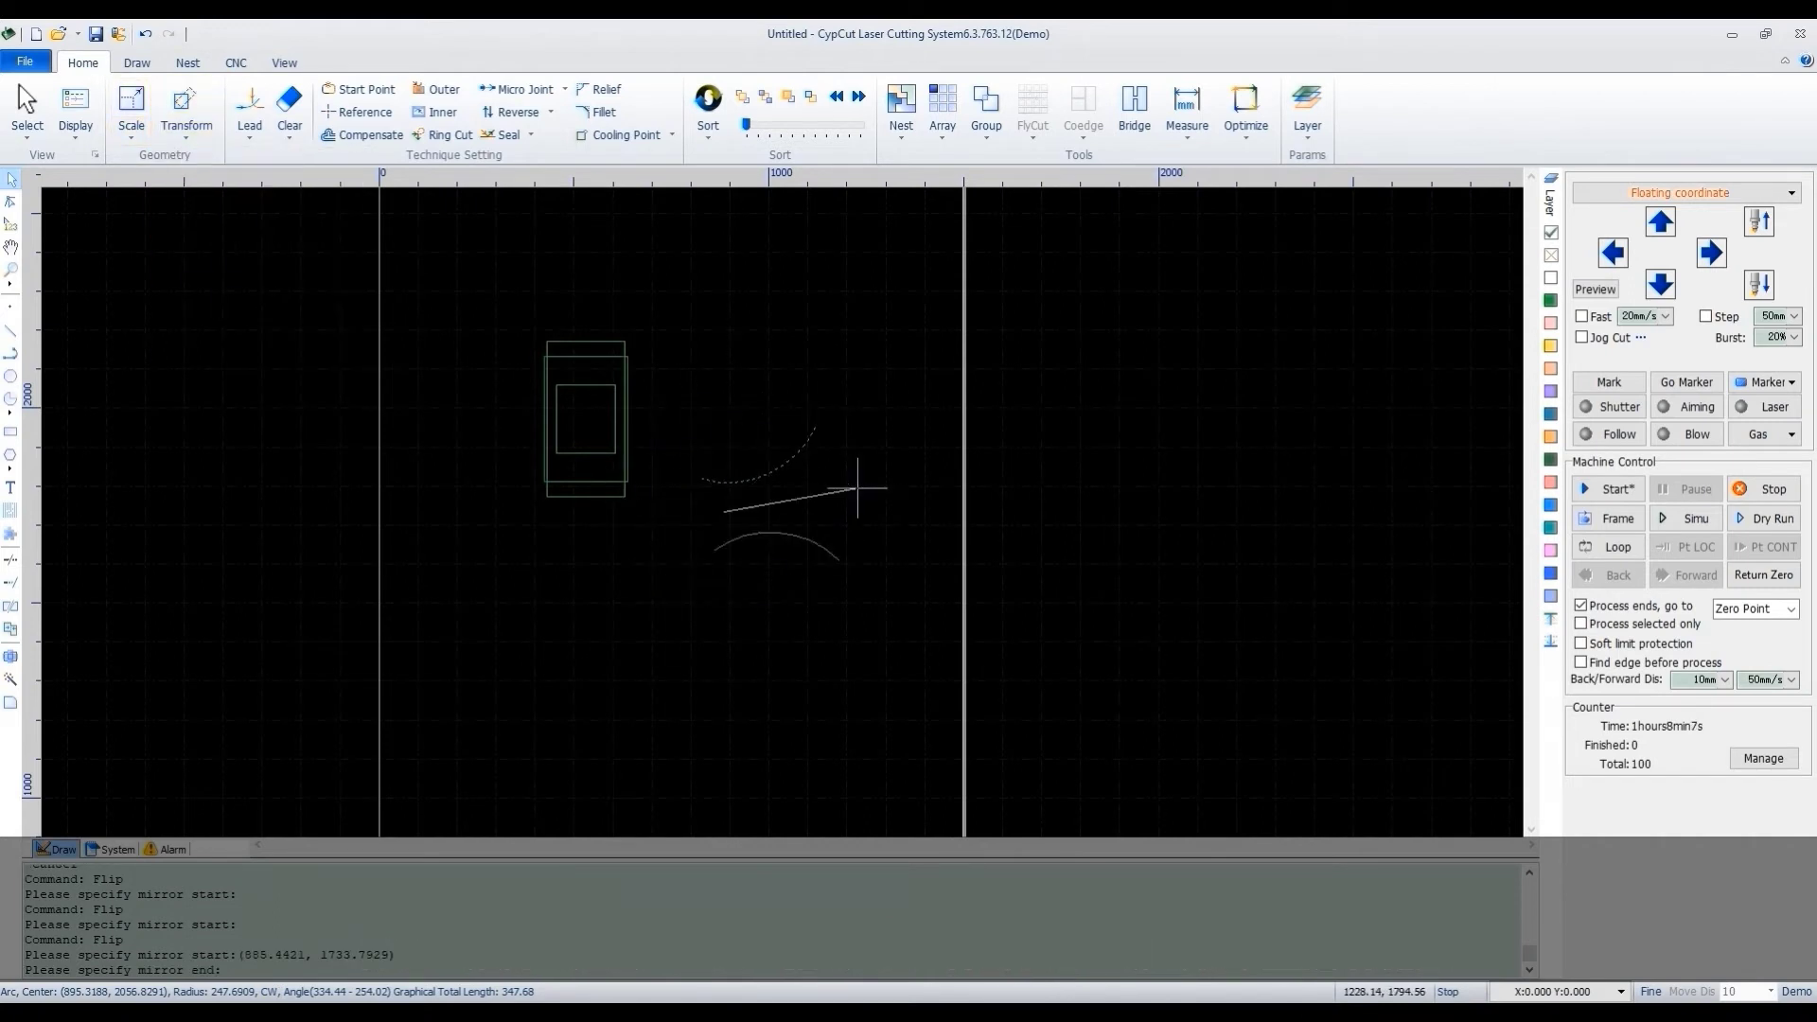
{"action": "left_click", "coordinate": [770, 387]}
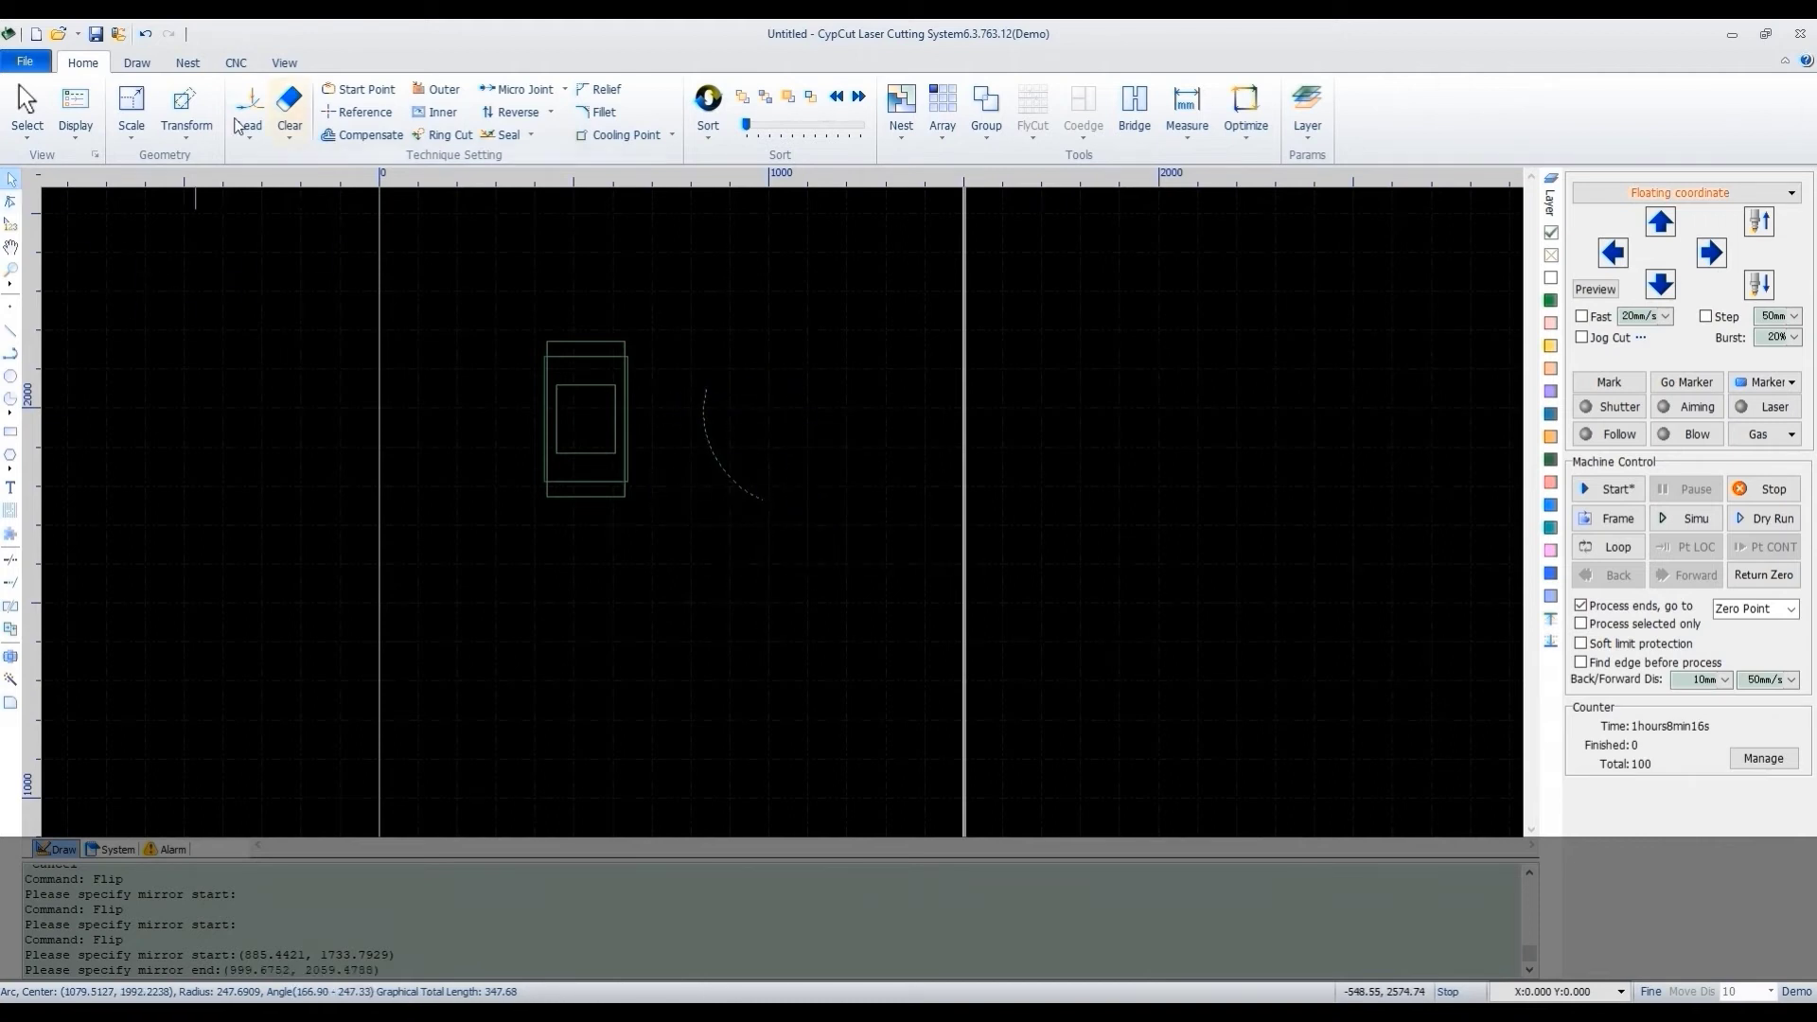
- Rotate the arc 90° clockwise, then a further 180°
{"action": "left_click", "coordinate": [186, 109]}
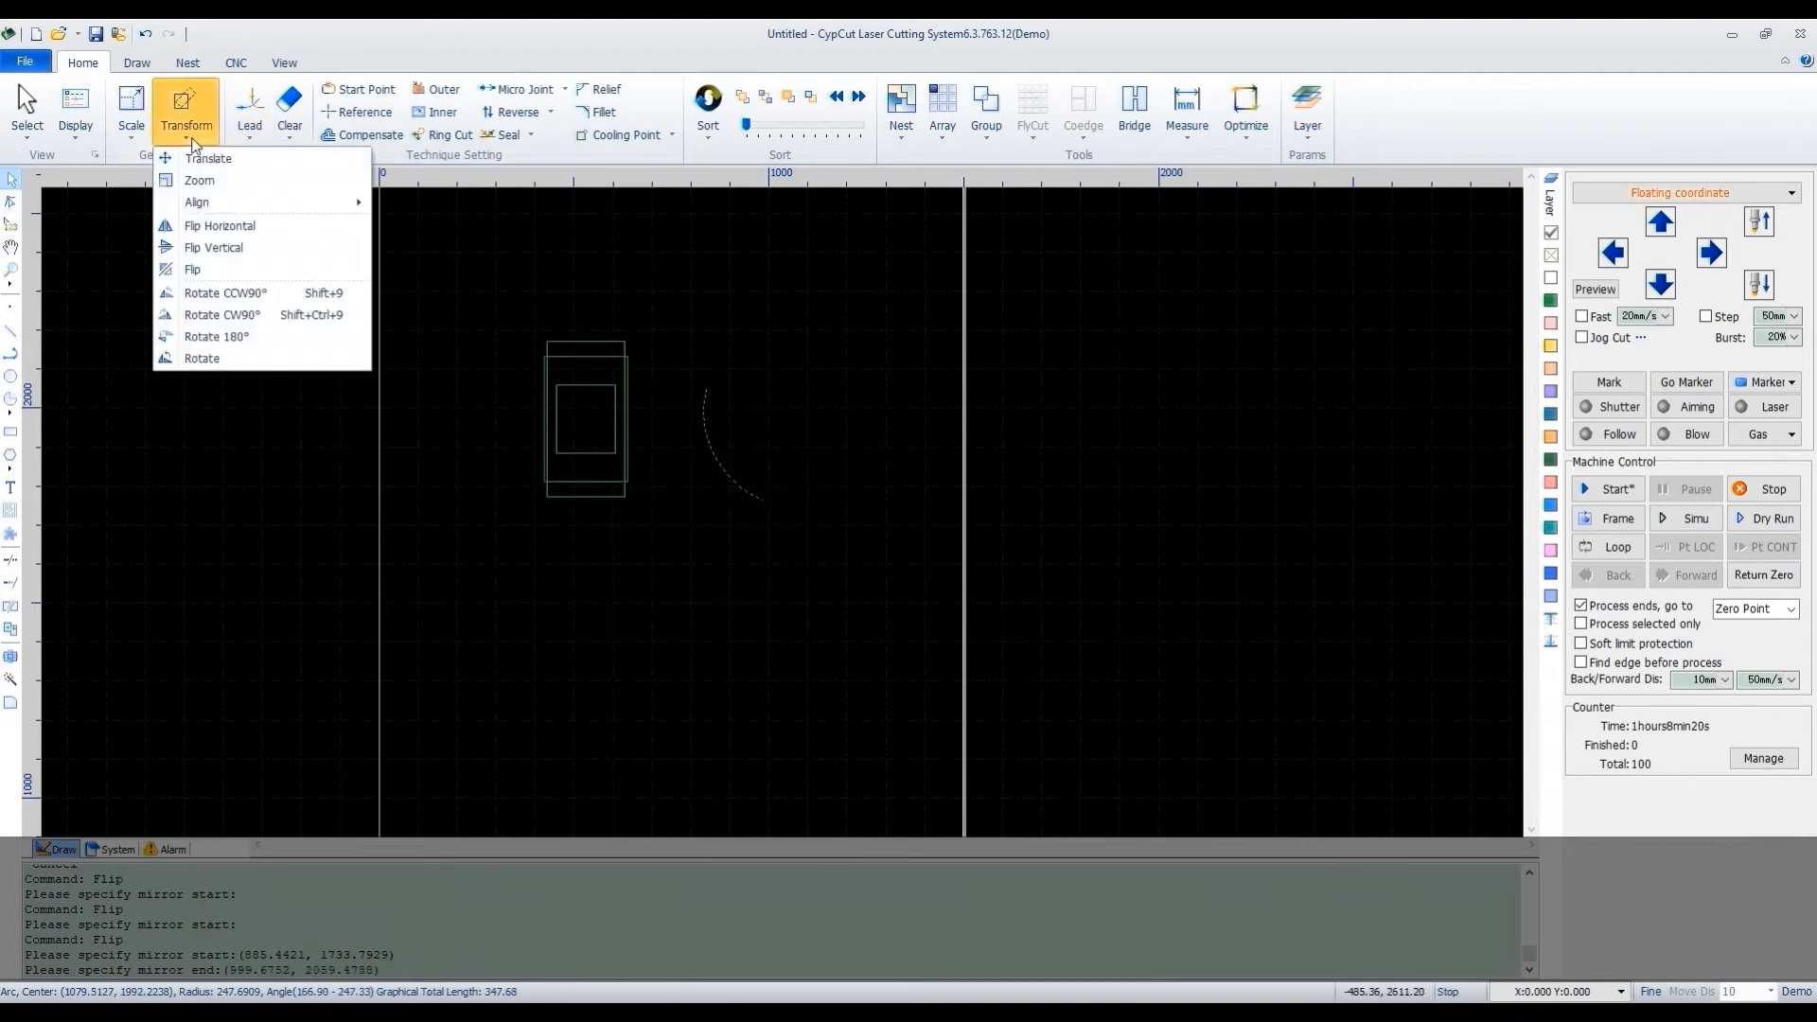
{"action": "left_click", "coordinate": [262, 312]}
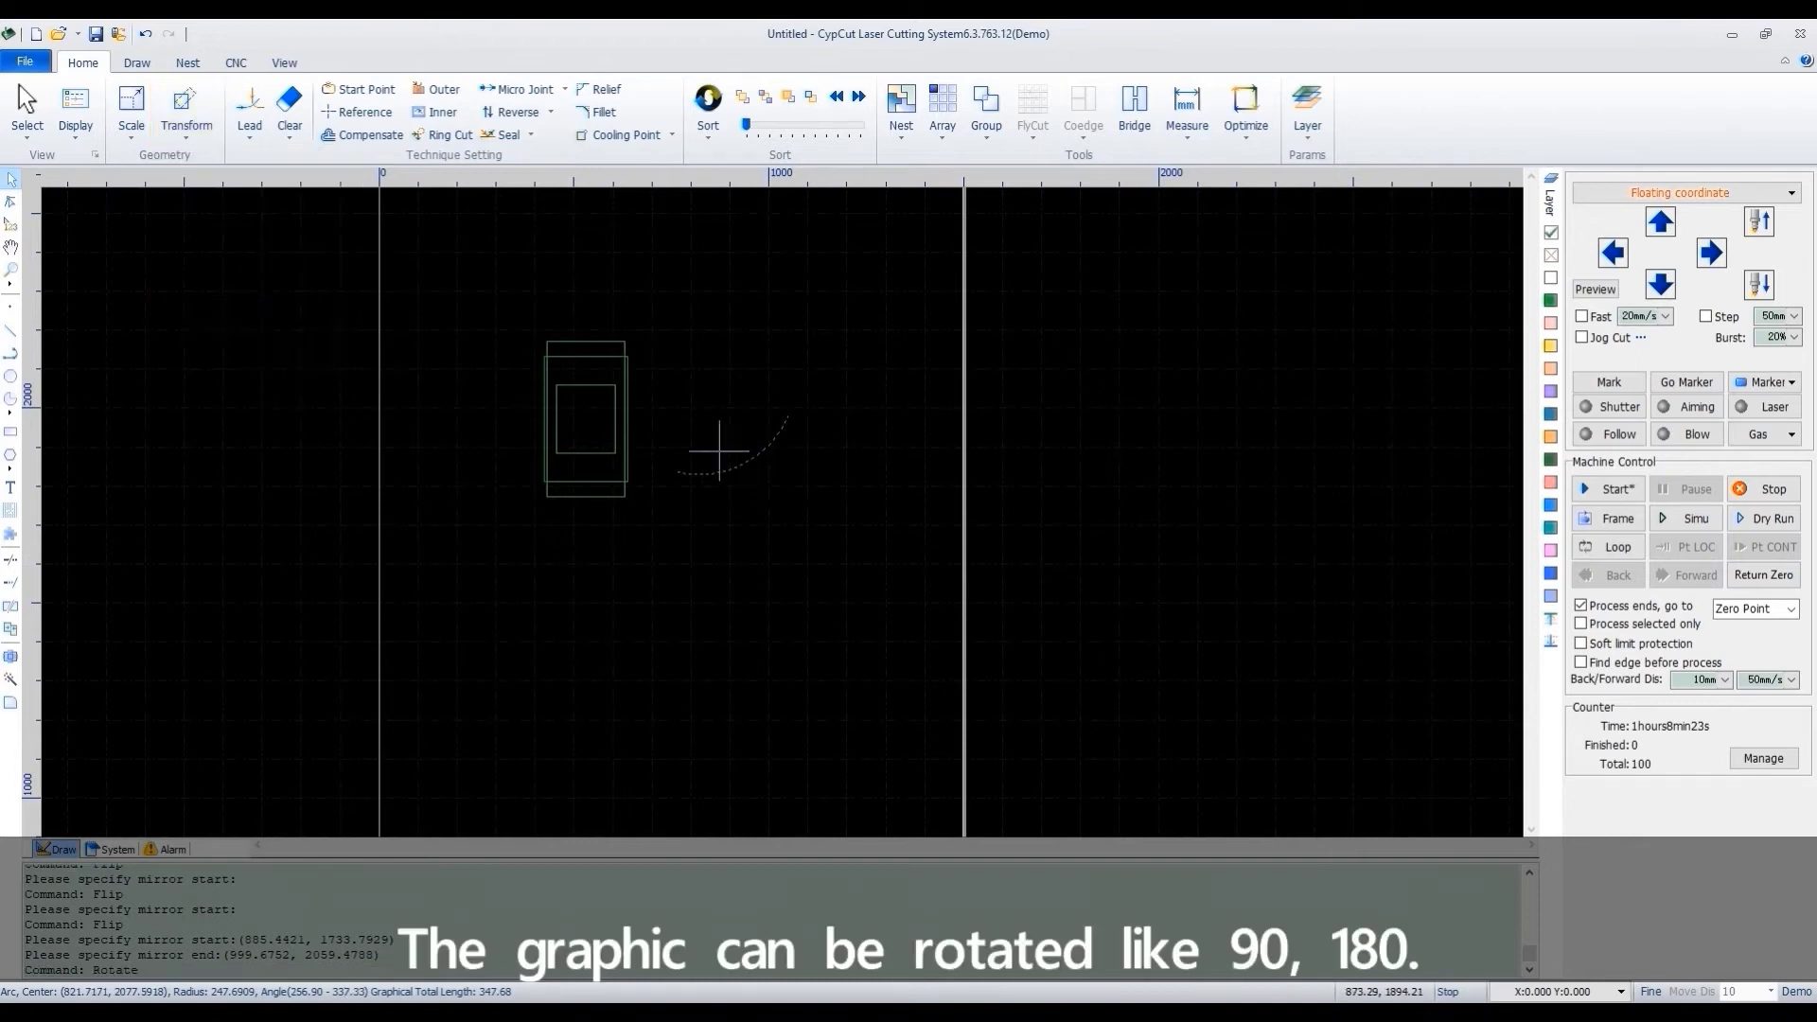
{"action": "left_click", "coordinate": [186, 121]}
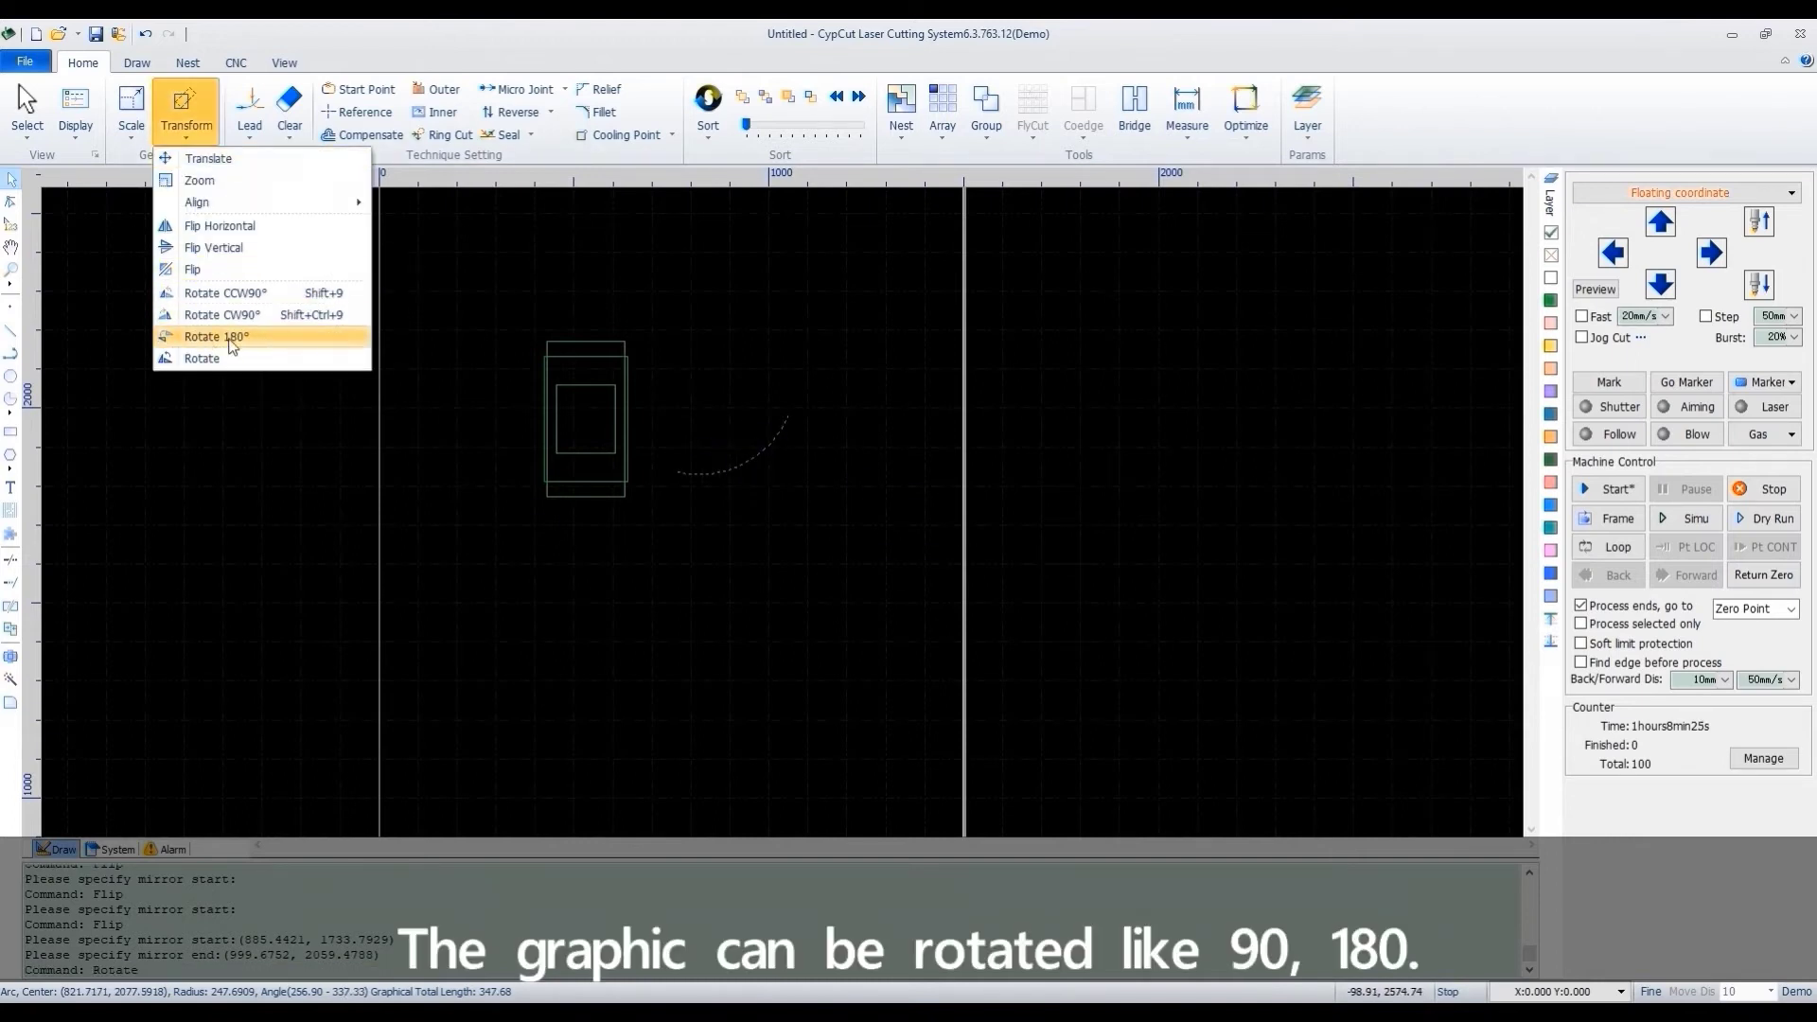
{"action": "left_click", "coordinate": [217, 338]}
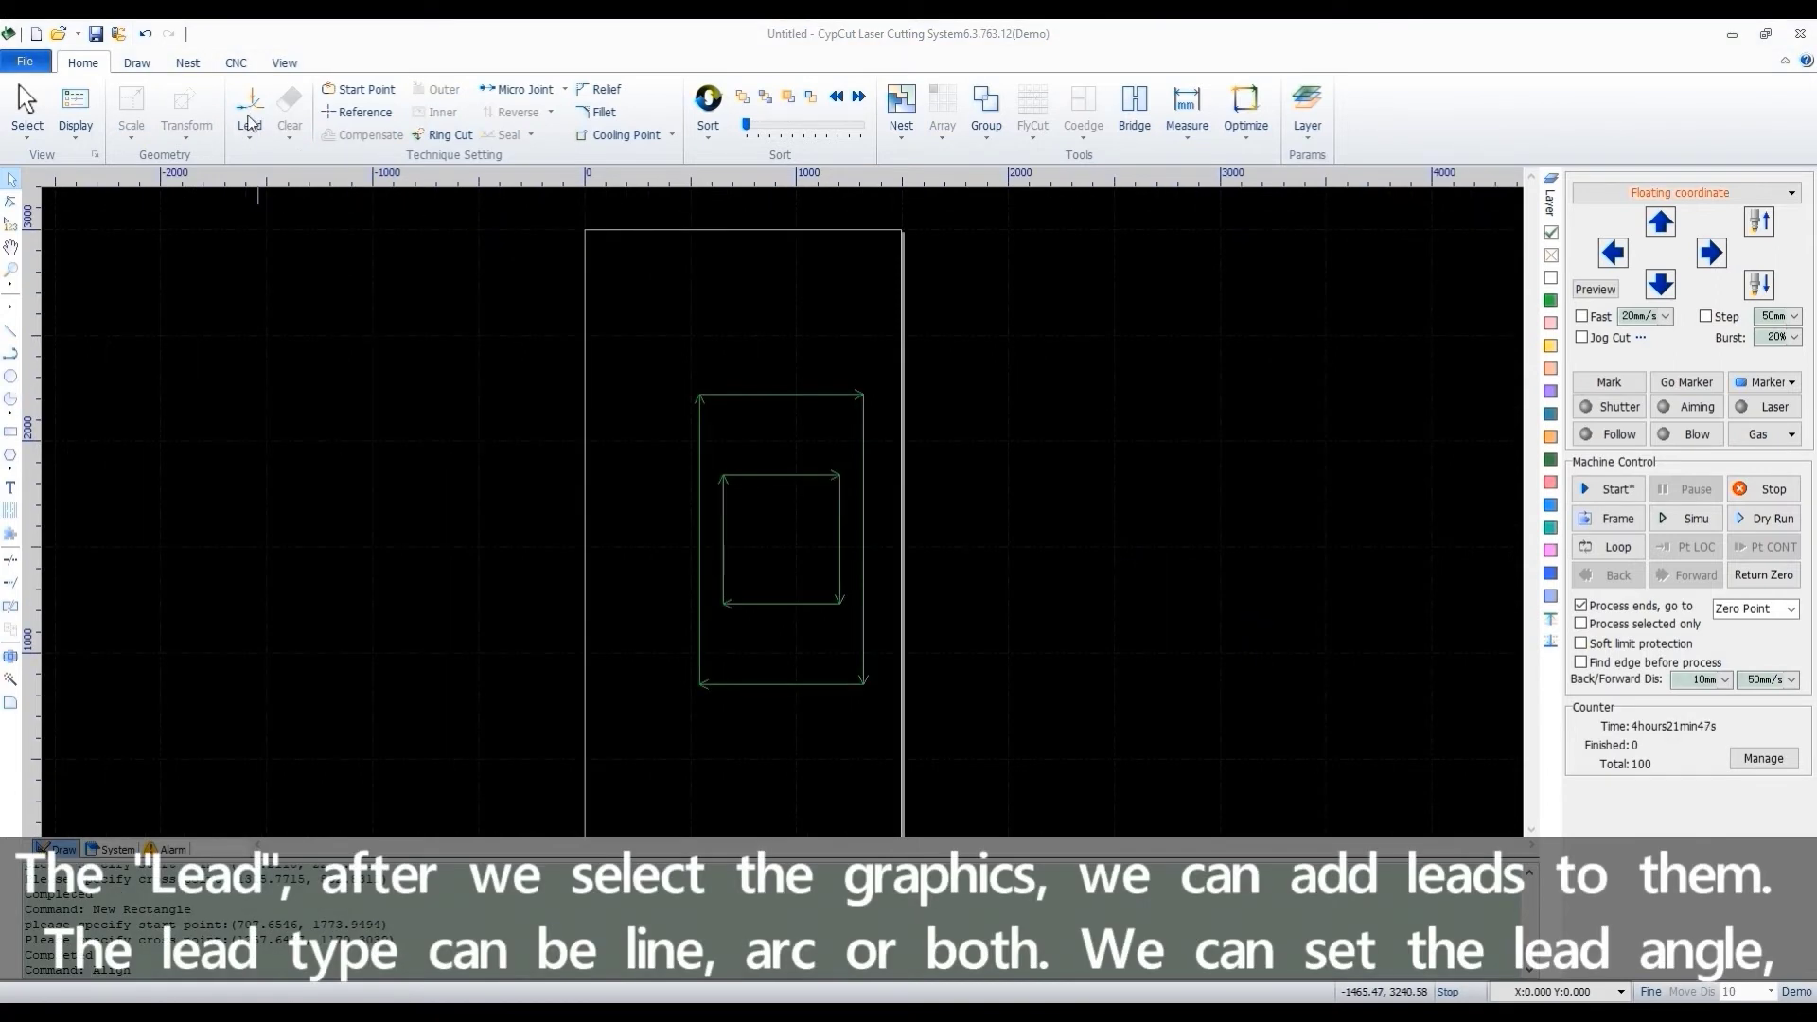
- Select both rectangles and open their Lead Line Setting dialog
{"action": "left_click", "coordinate": [249, 121]}
{"action": "left_click", "coordinate": [1112, 215]}
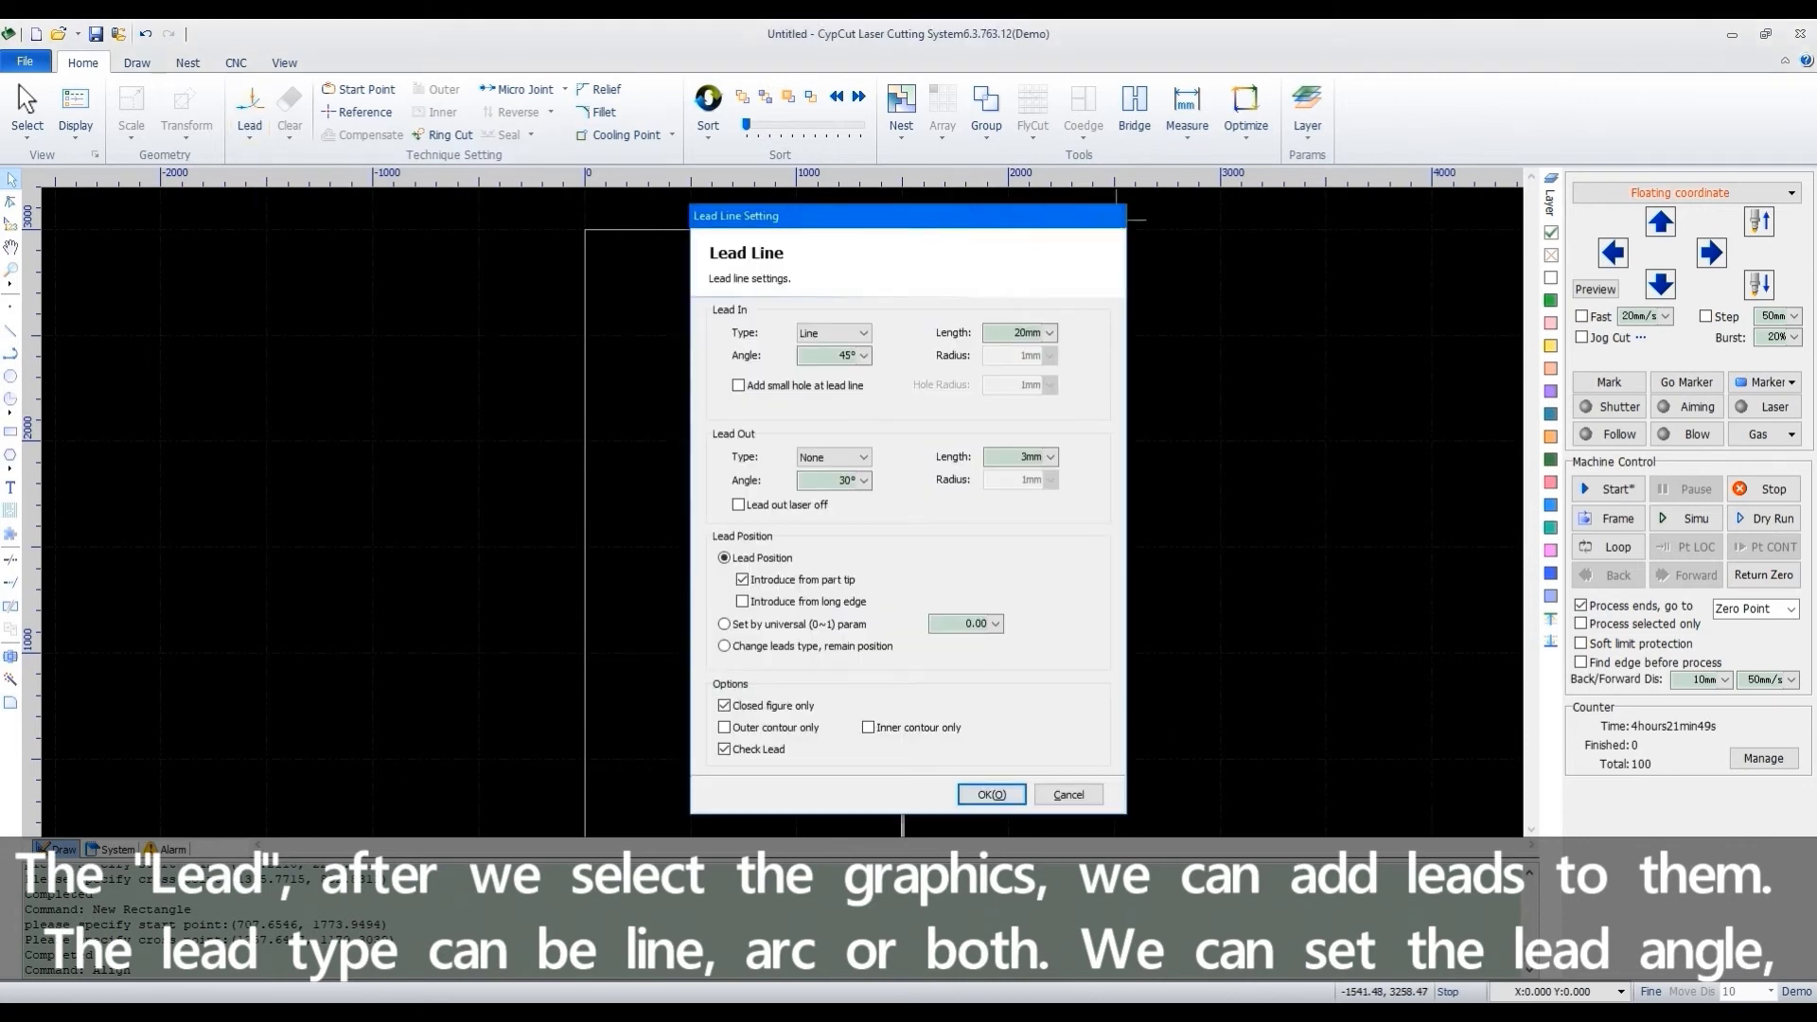
{"action": "left_click_drag", "start_coordinate": [639, 337], "coordinate": [920, 767]}
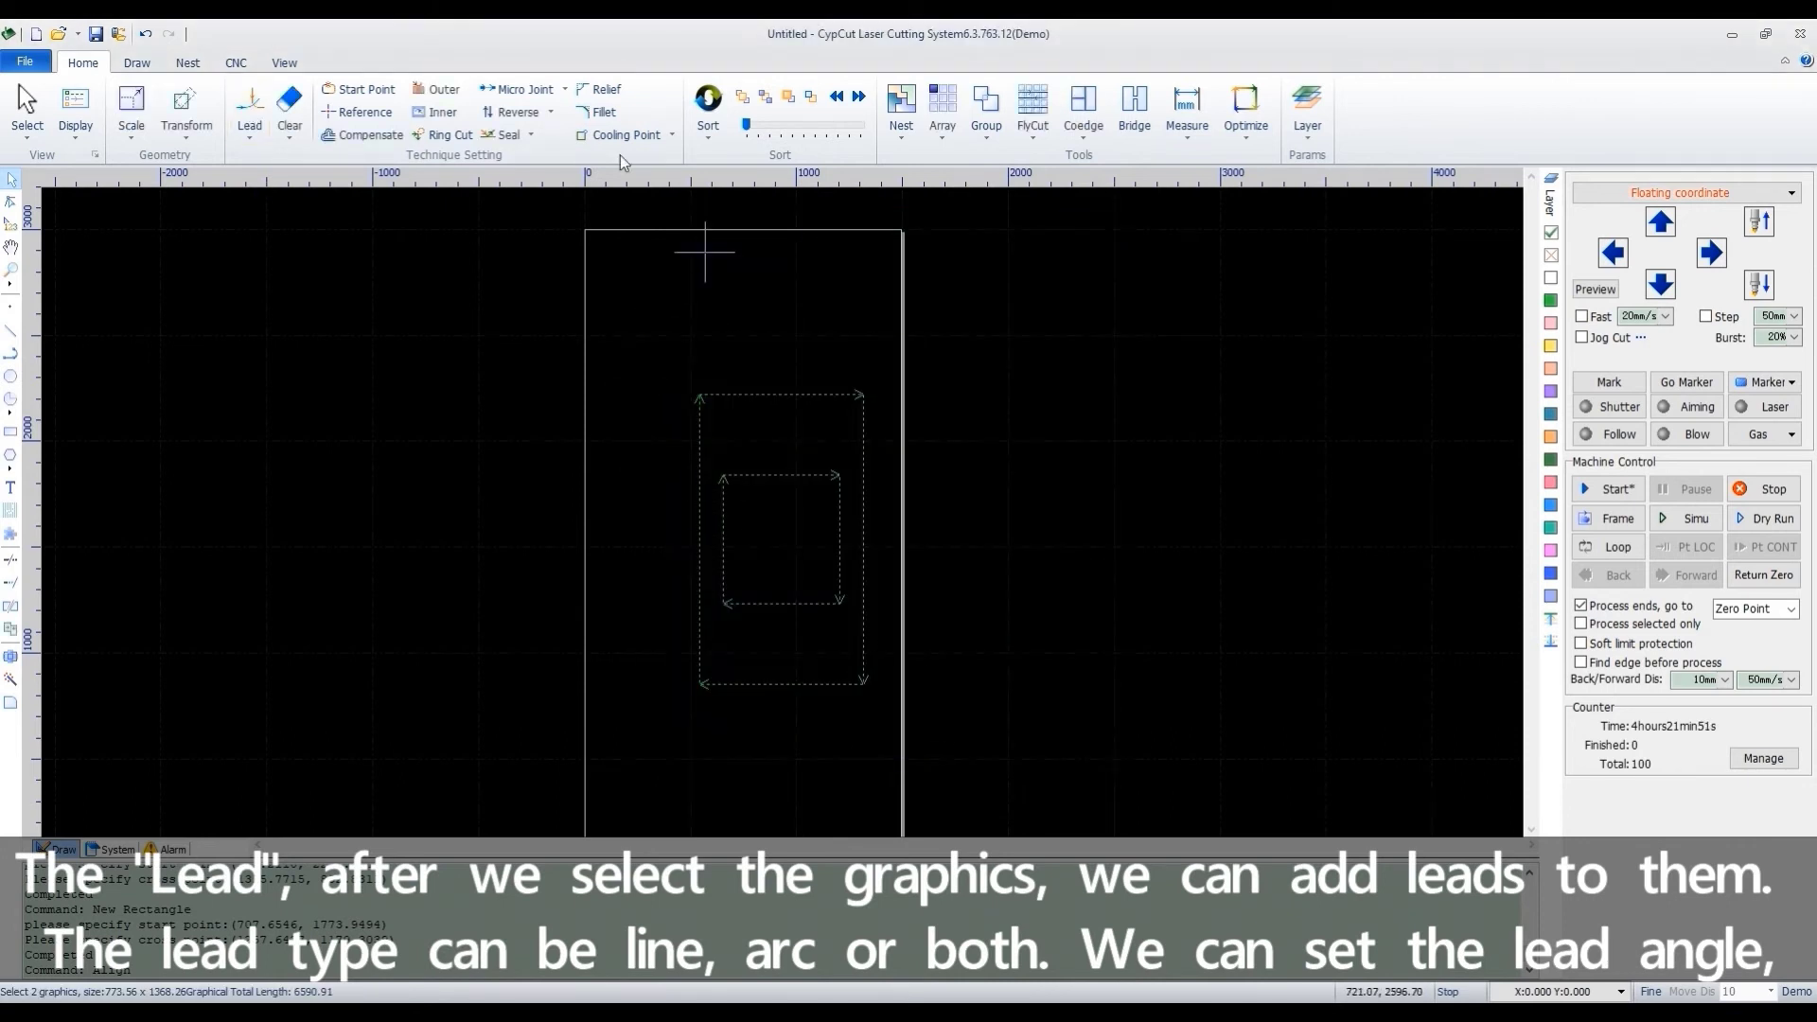
{"action": "left_click", "coordinate": [251, 121]}
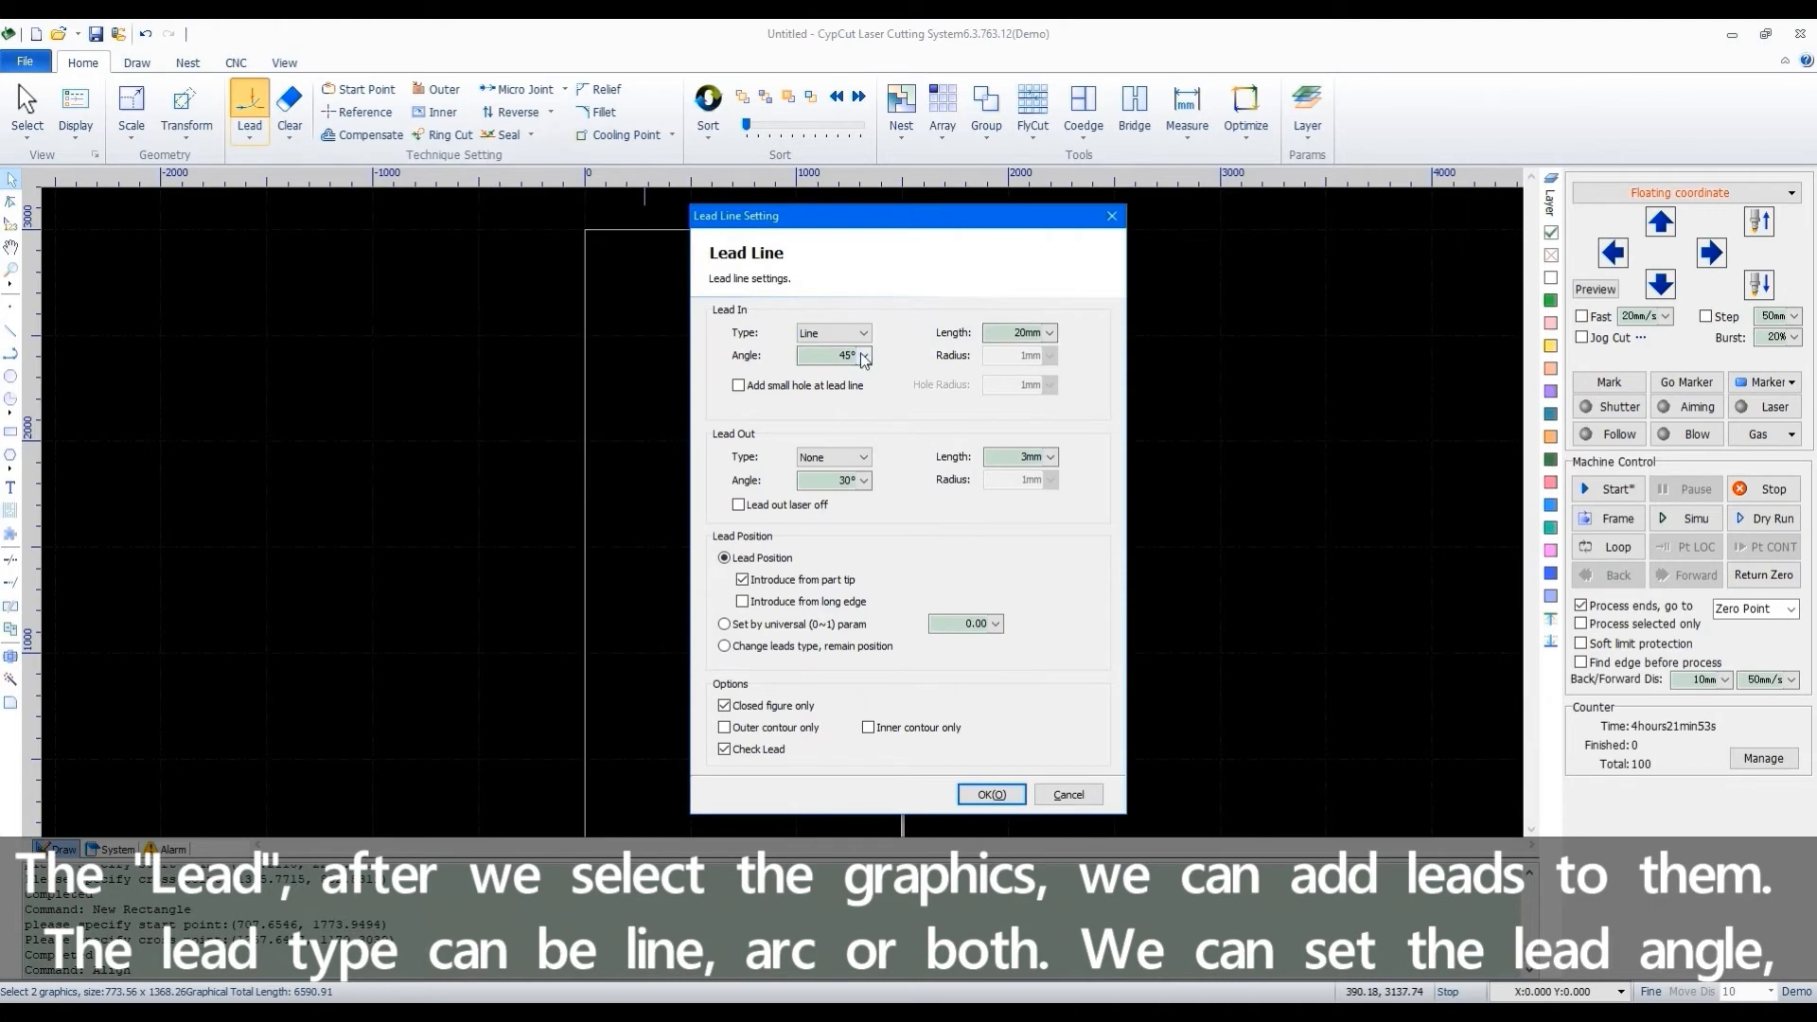
- Keep a Line lead-in at 45° and 20mm, and turn off Check Lead
{"action": "left_click", "coordinate": [868, 338]}
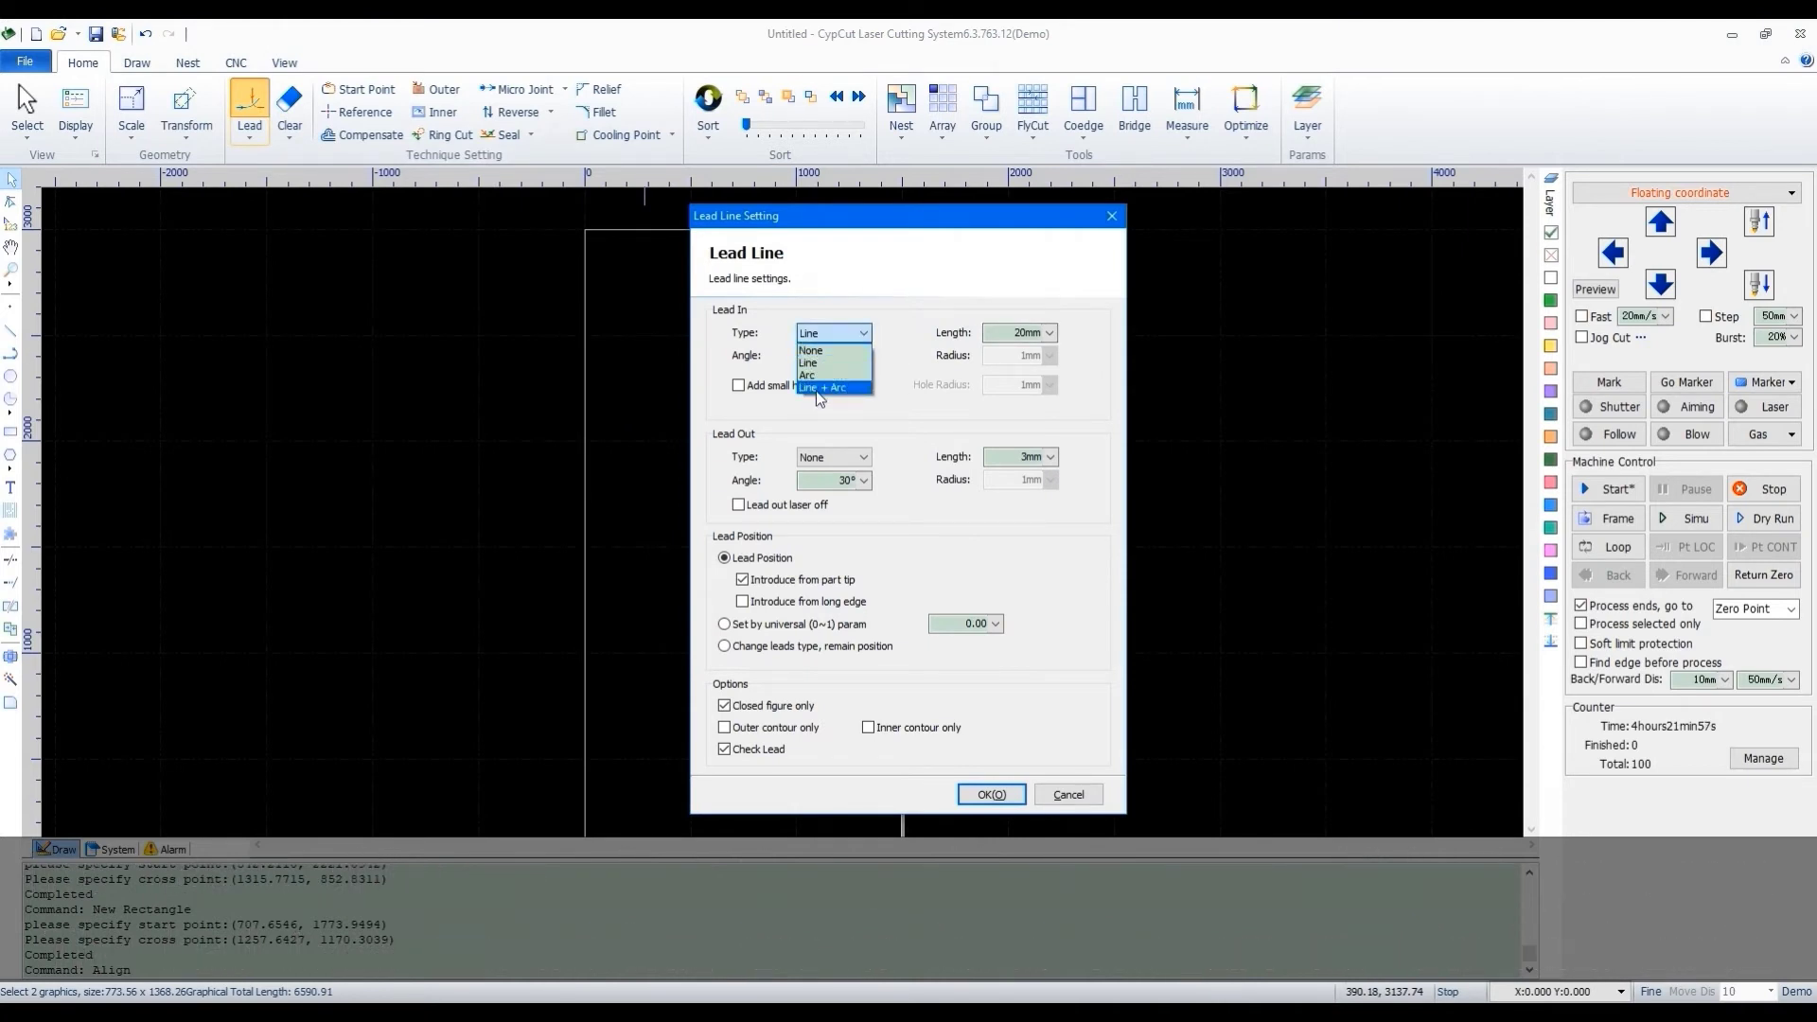
{"action": "left_click", "coordinate": [895, 390]}
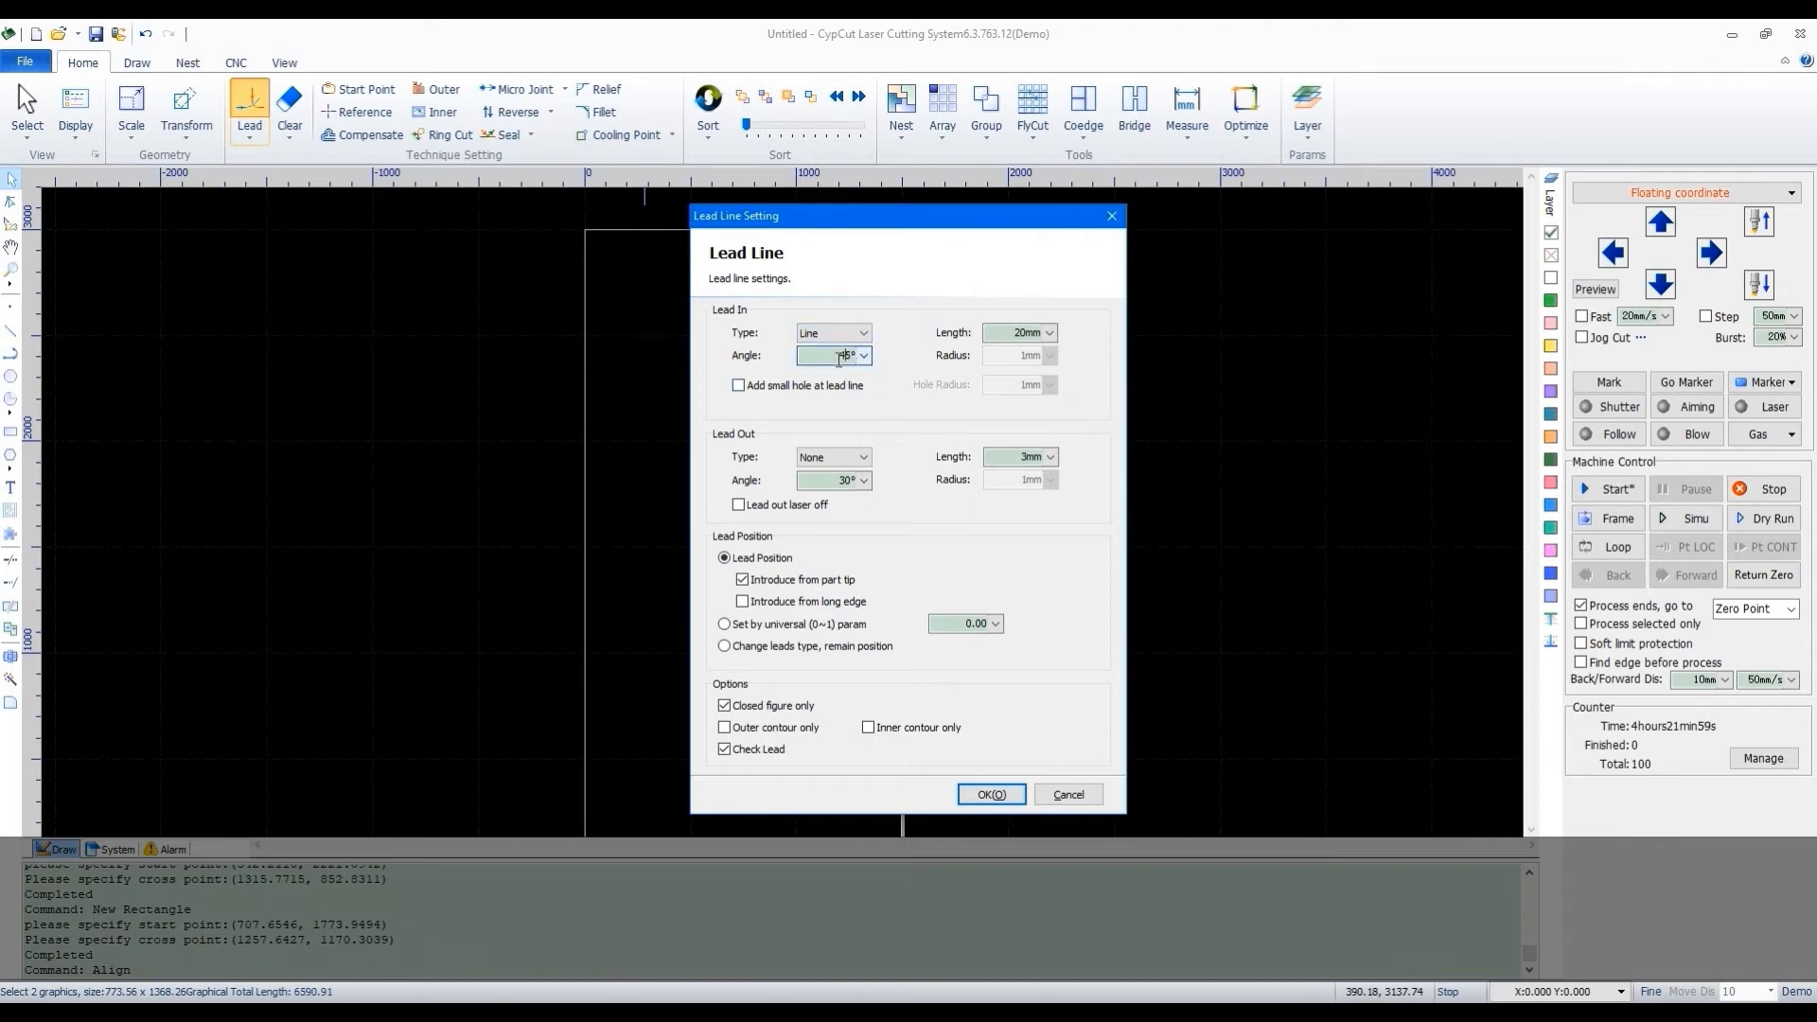
{"action": "double_click", "coordinate": [839, 356]}
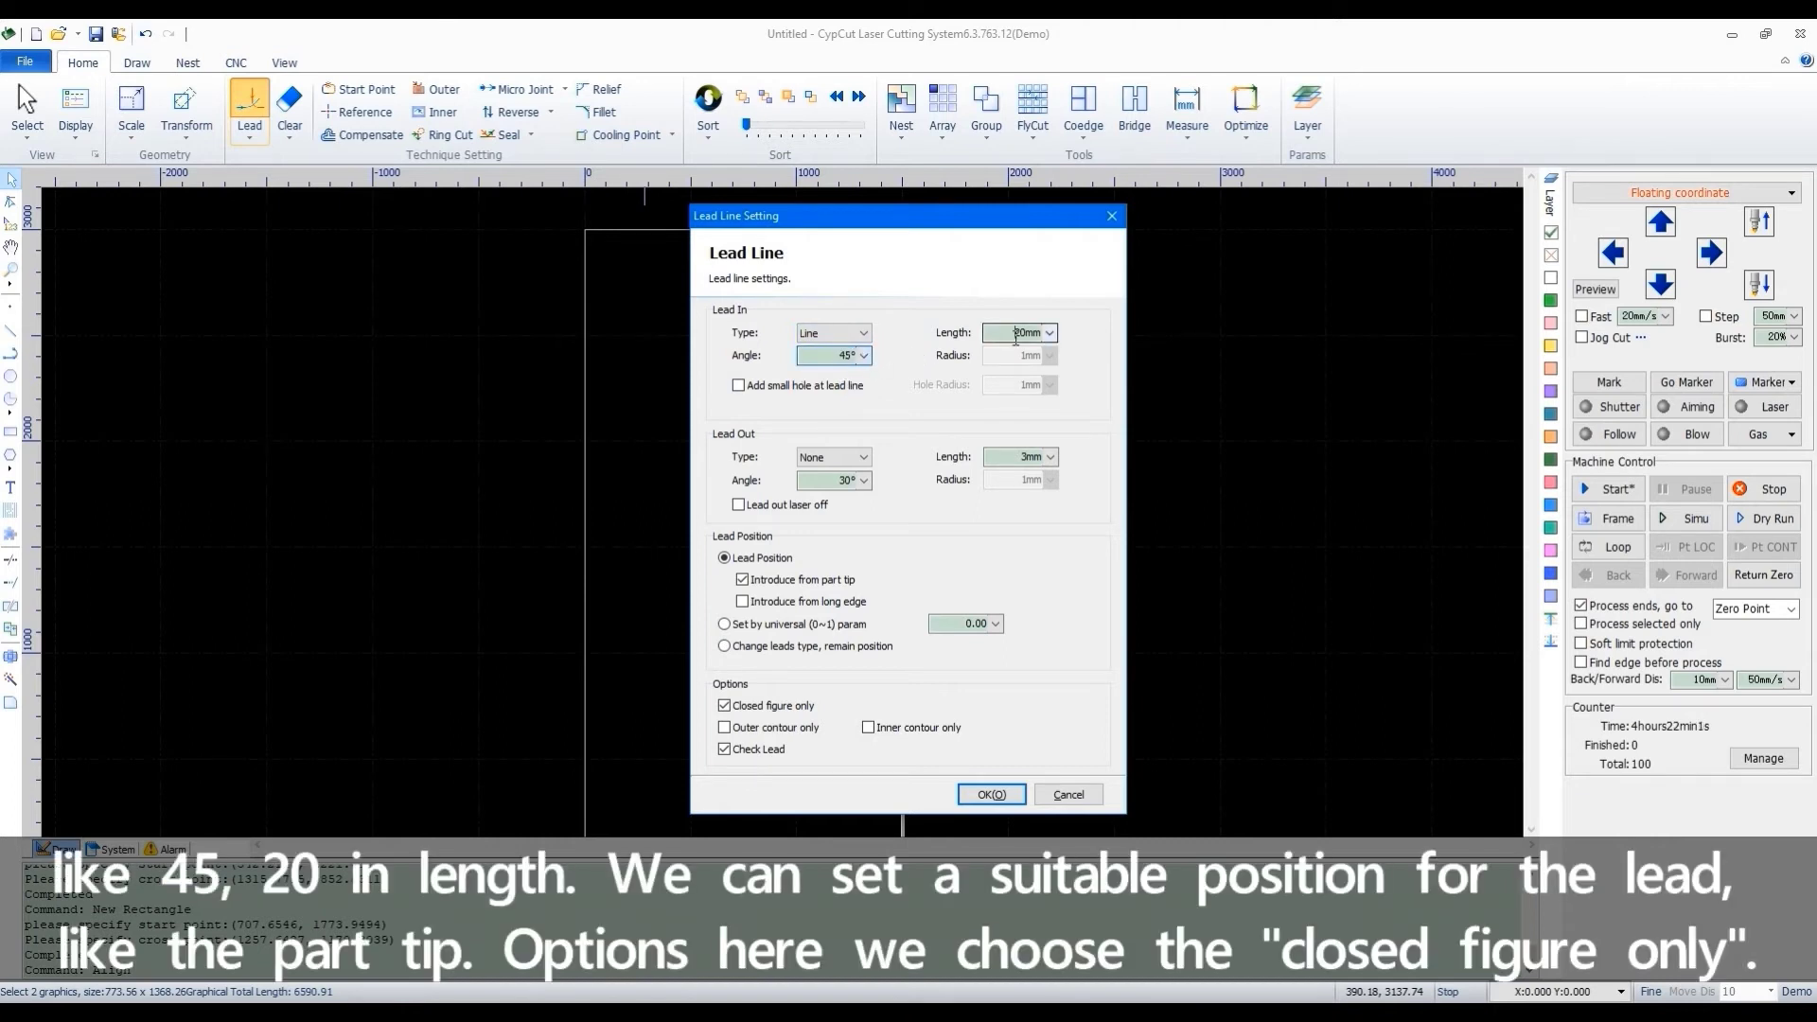
{"action": "left_click", "coordinate": [726, 750]}
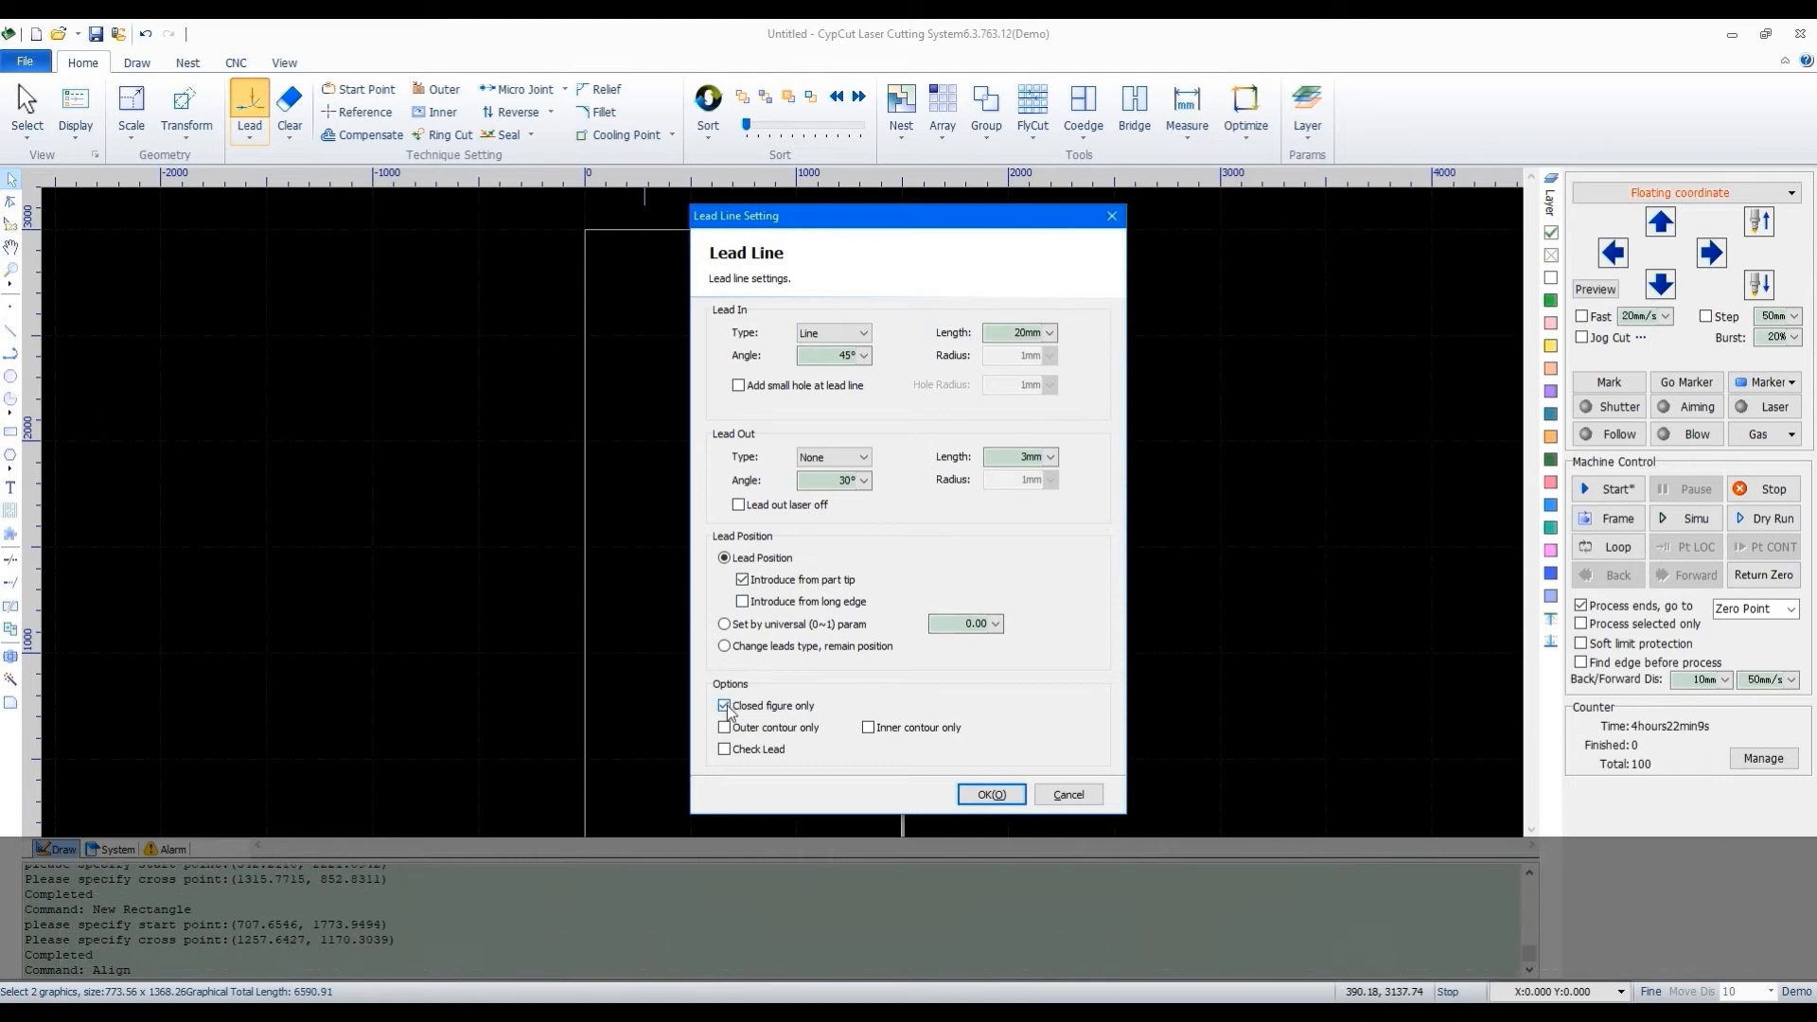
- Apply the 45°, 20mm line lead-ins and zoom in on each rectangle's leads
{"action": "left_click", "coordinate": [992, 795]}
{"action": "scroll", "coordinate": [739, 438], "scroll_direction": "up", "scroll_amount": 2}
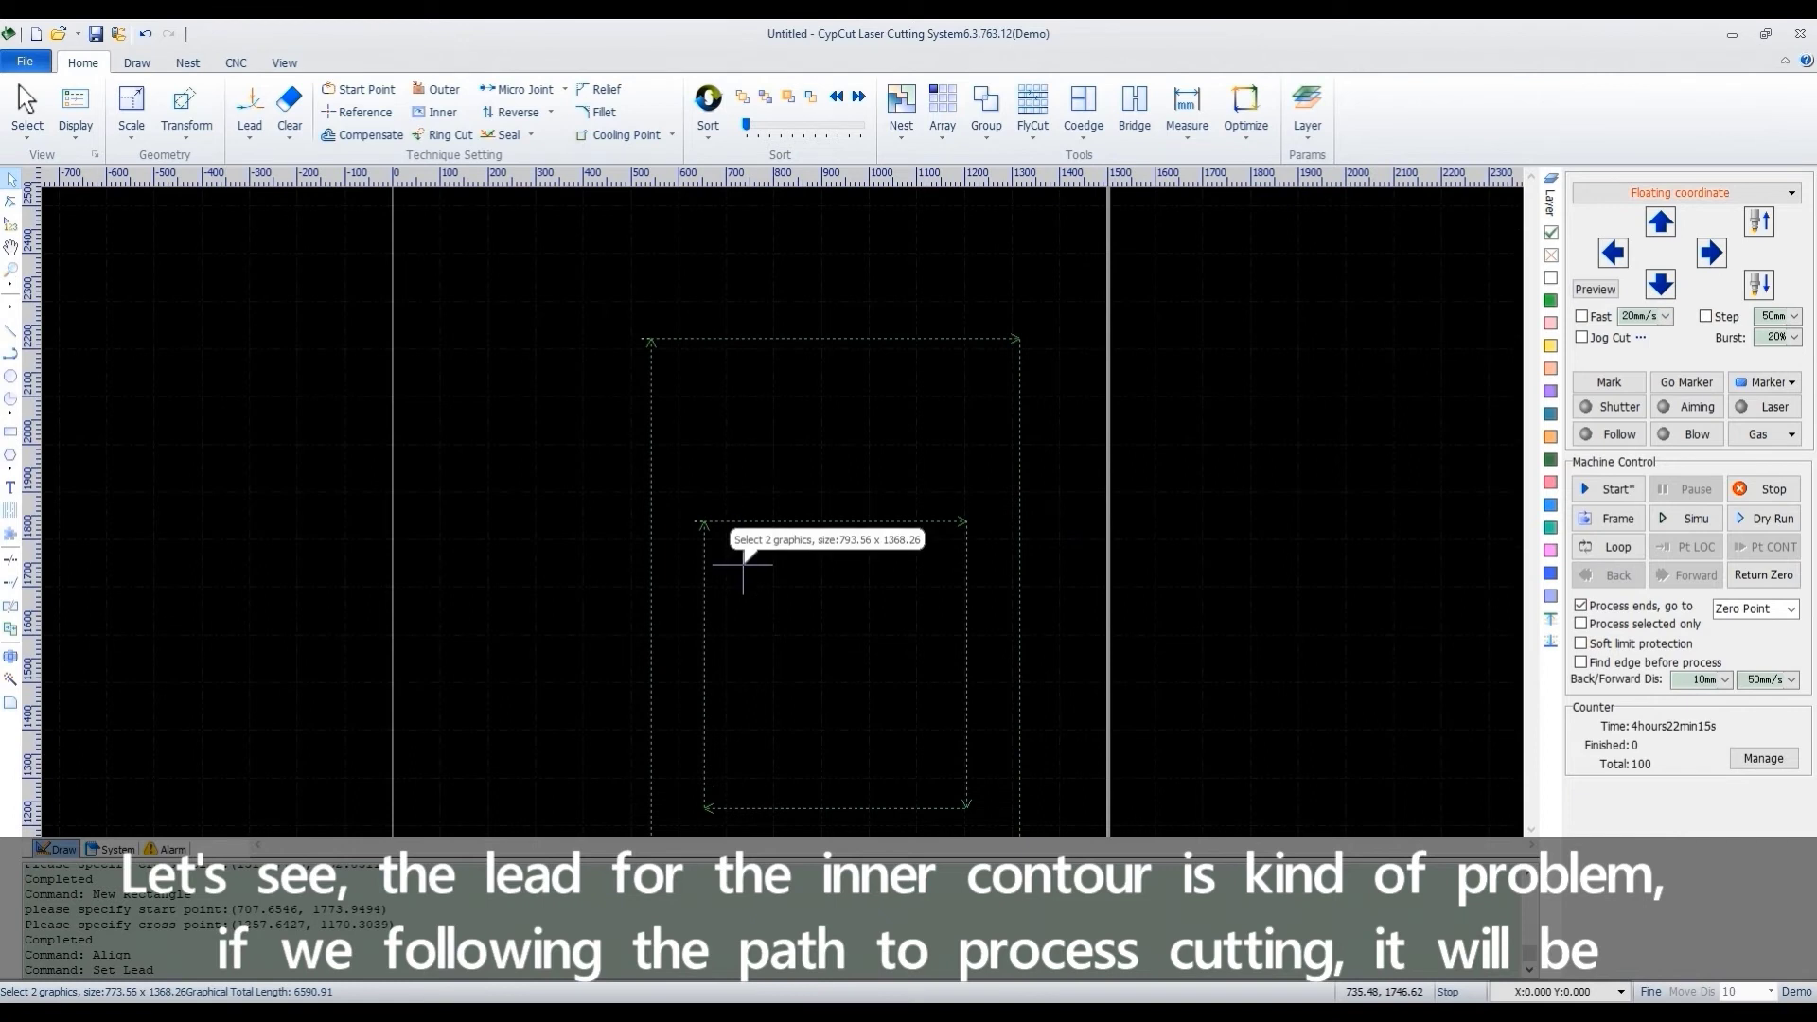
{"action": "scroll", "coordinate": [743, 565], "scroll_direction": "up", "scroll_amount": 3}
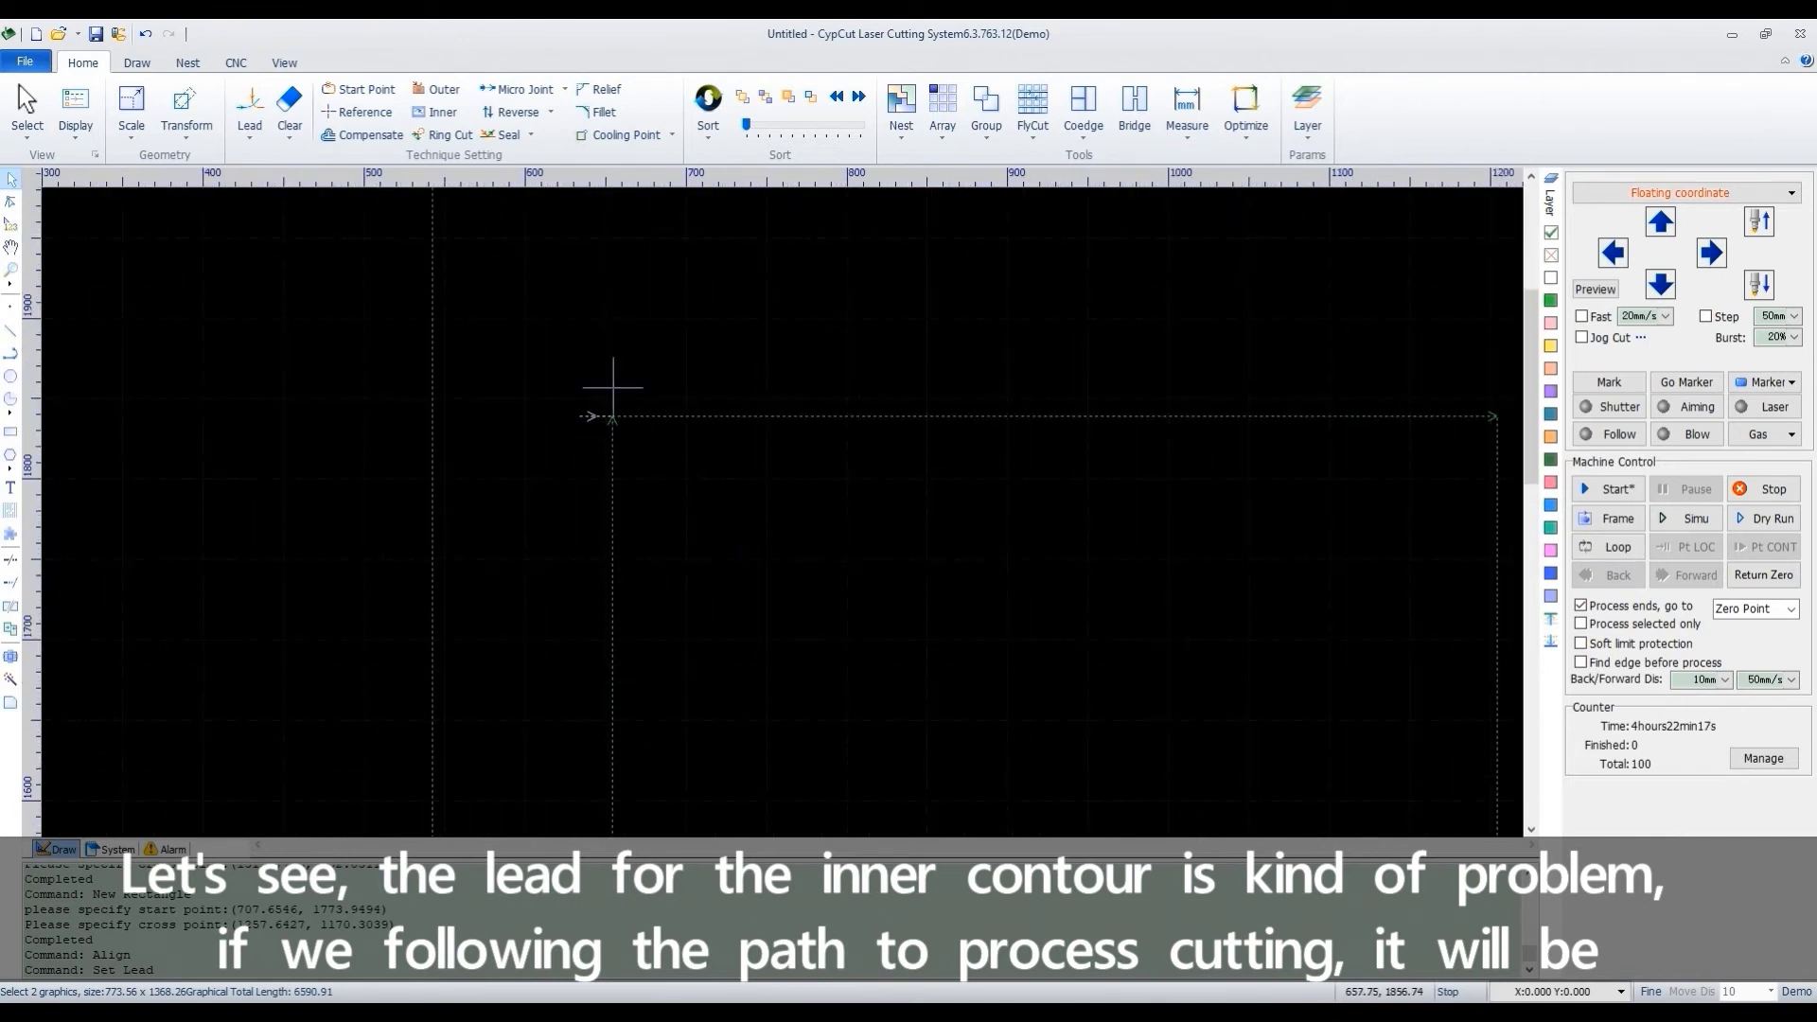
{"action": "scroll", "coordinate": [943, 528], "scroll_direction": "down", "scroll_amount": 3}
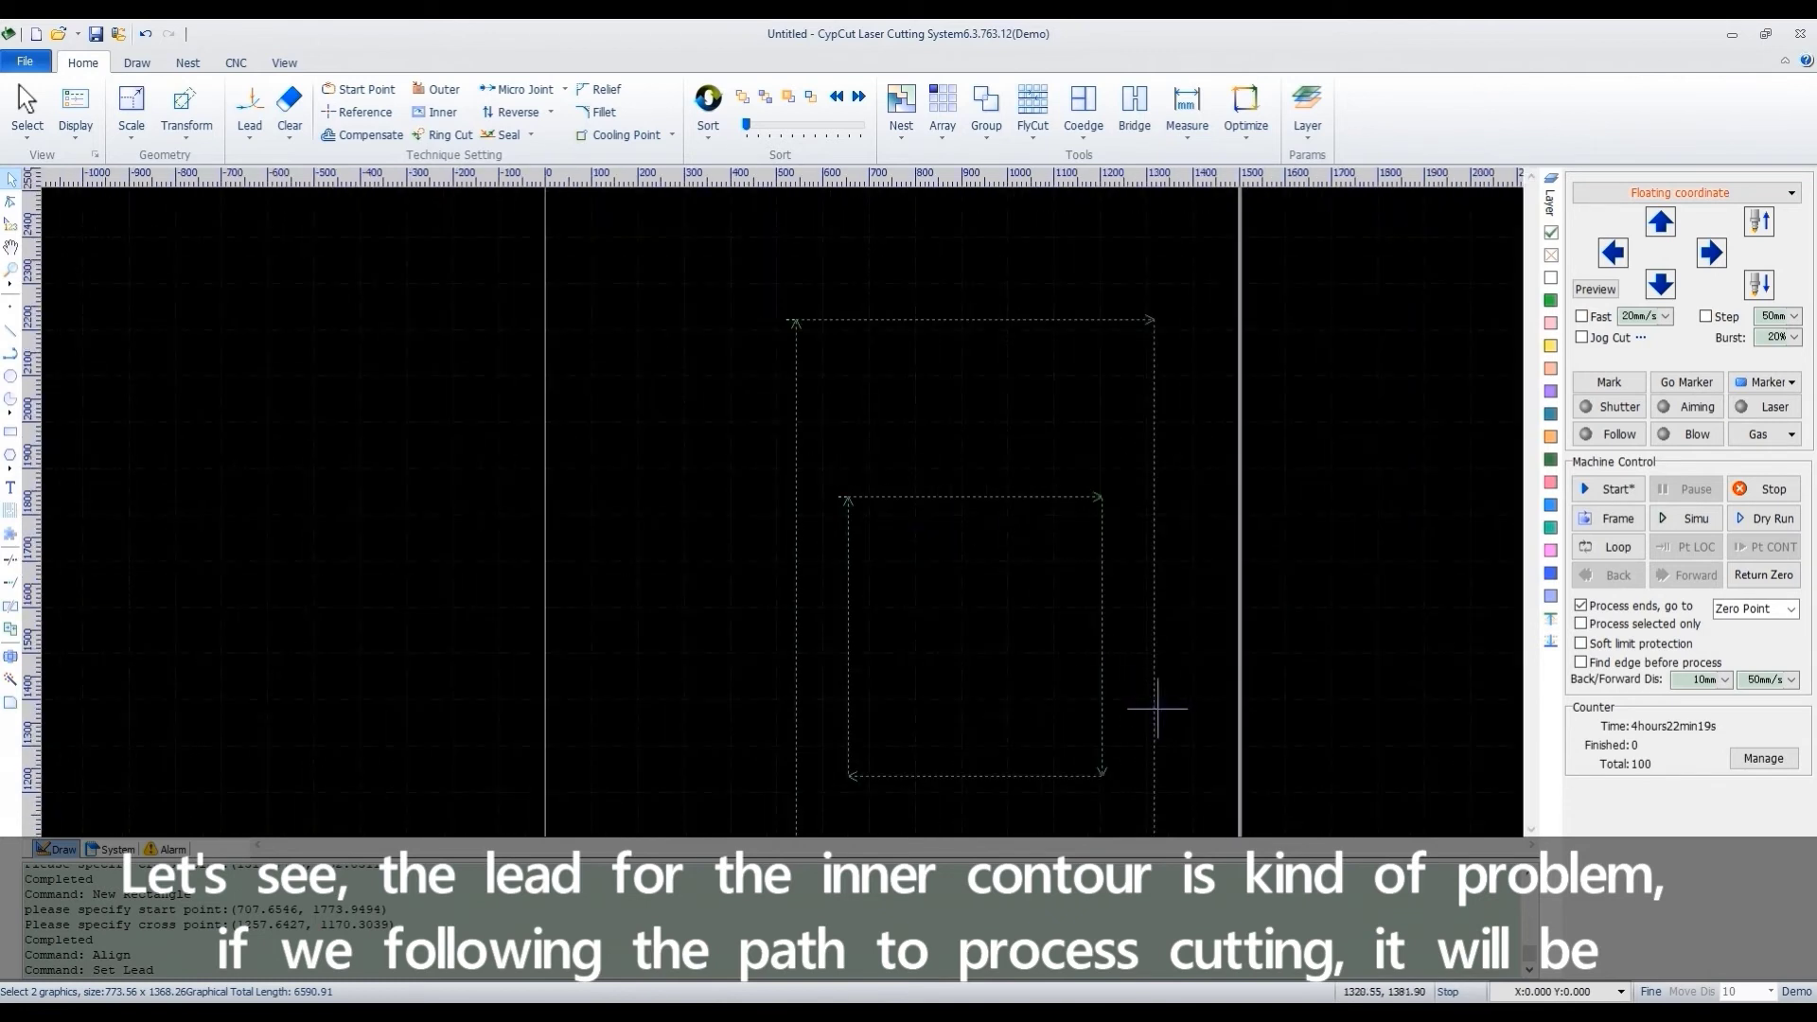
{"action": "scroll", "coordinate": [1156, 708], "scroll_direction": "down", "scroll_amount": 2}
{"action": "scroll", "coordinate": [1187, 781], "scroll_direction": "up", "scroll_amount": 2}
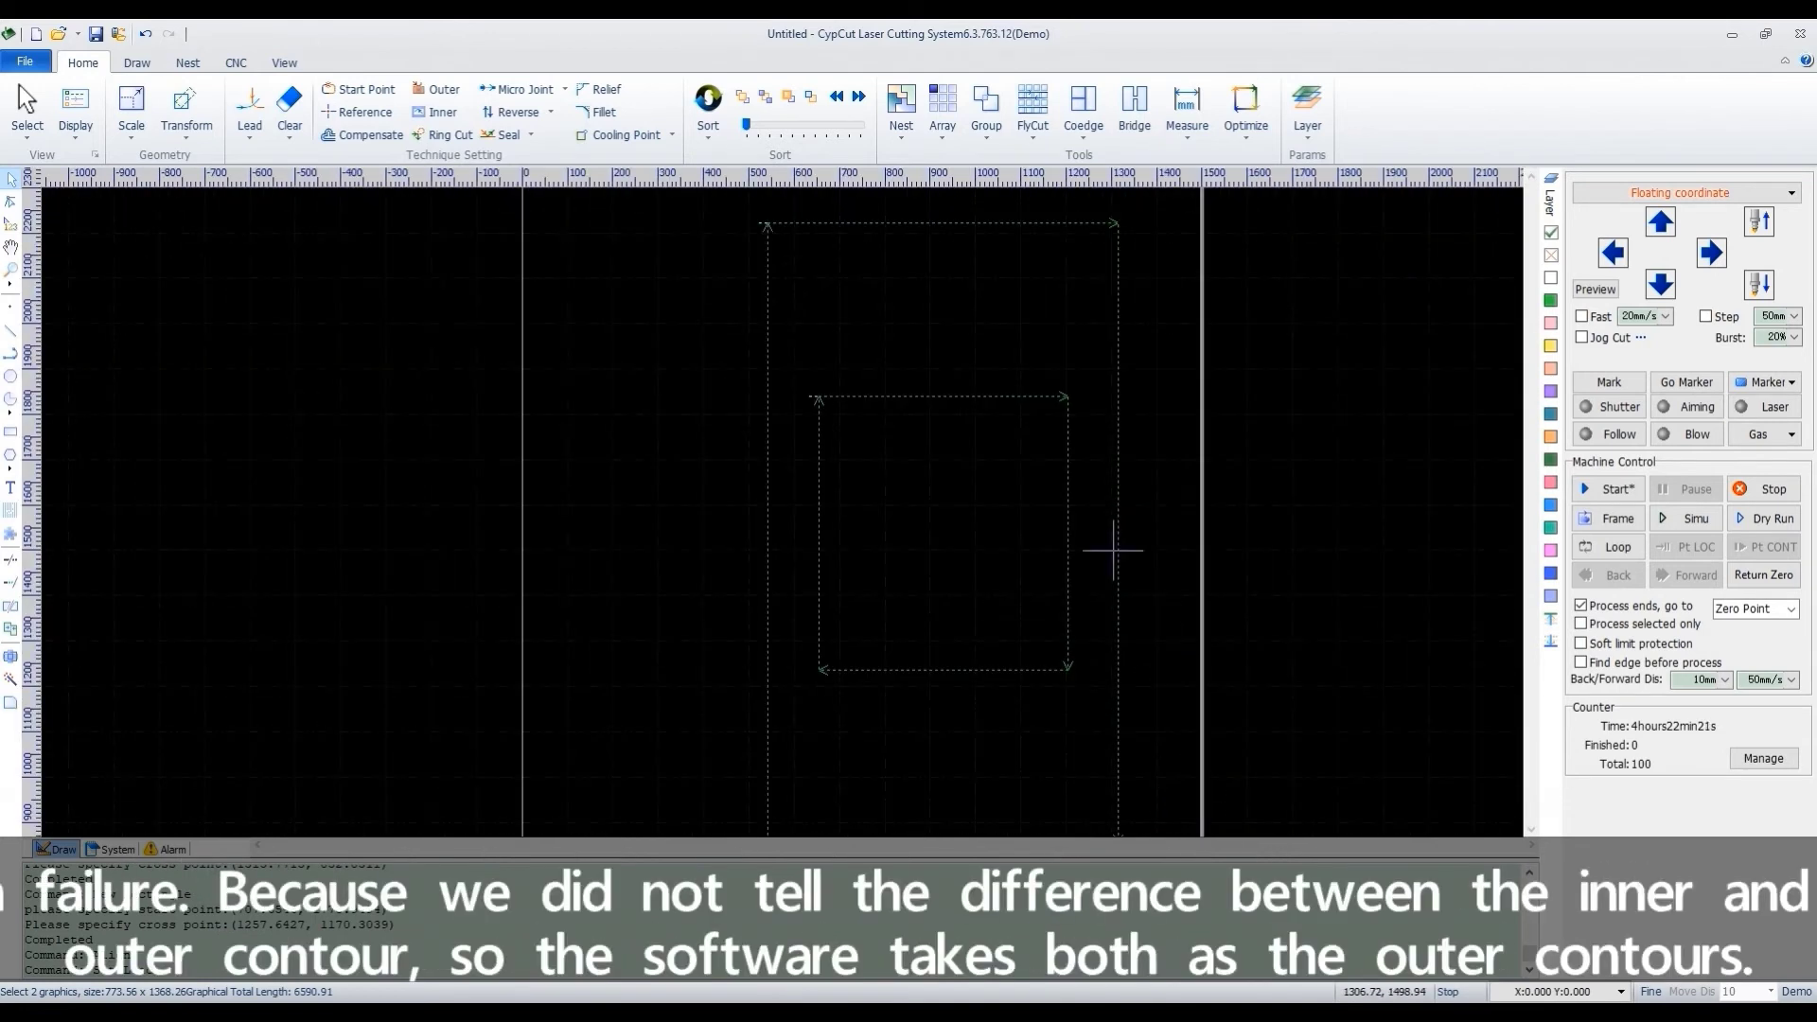
{"action": "scroll", "coordinate": [1114, 550], "scroll_direction": "down", "scroll_amount": 1}
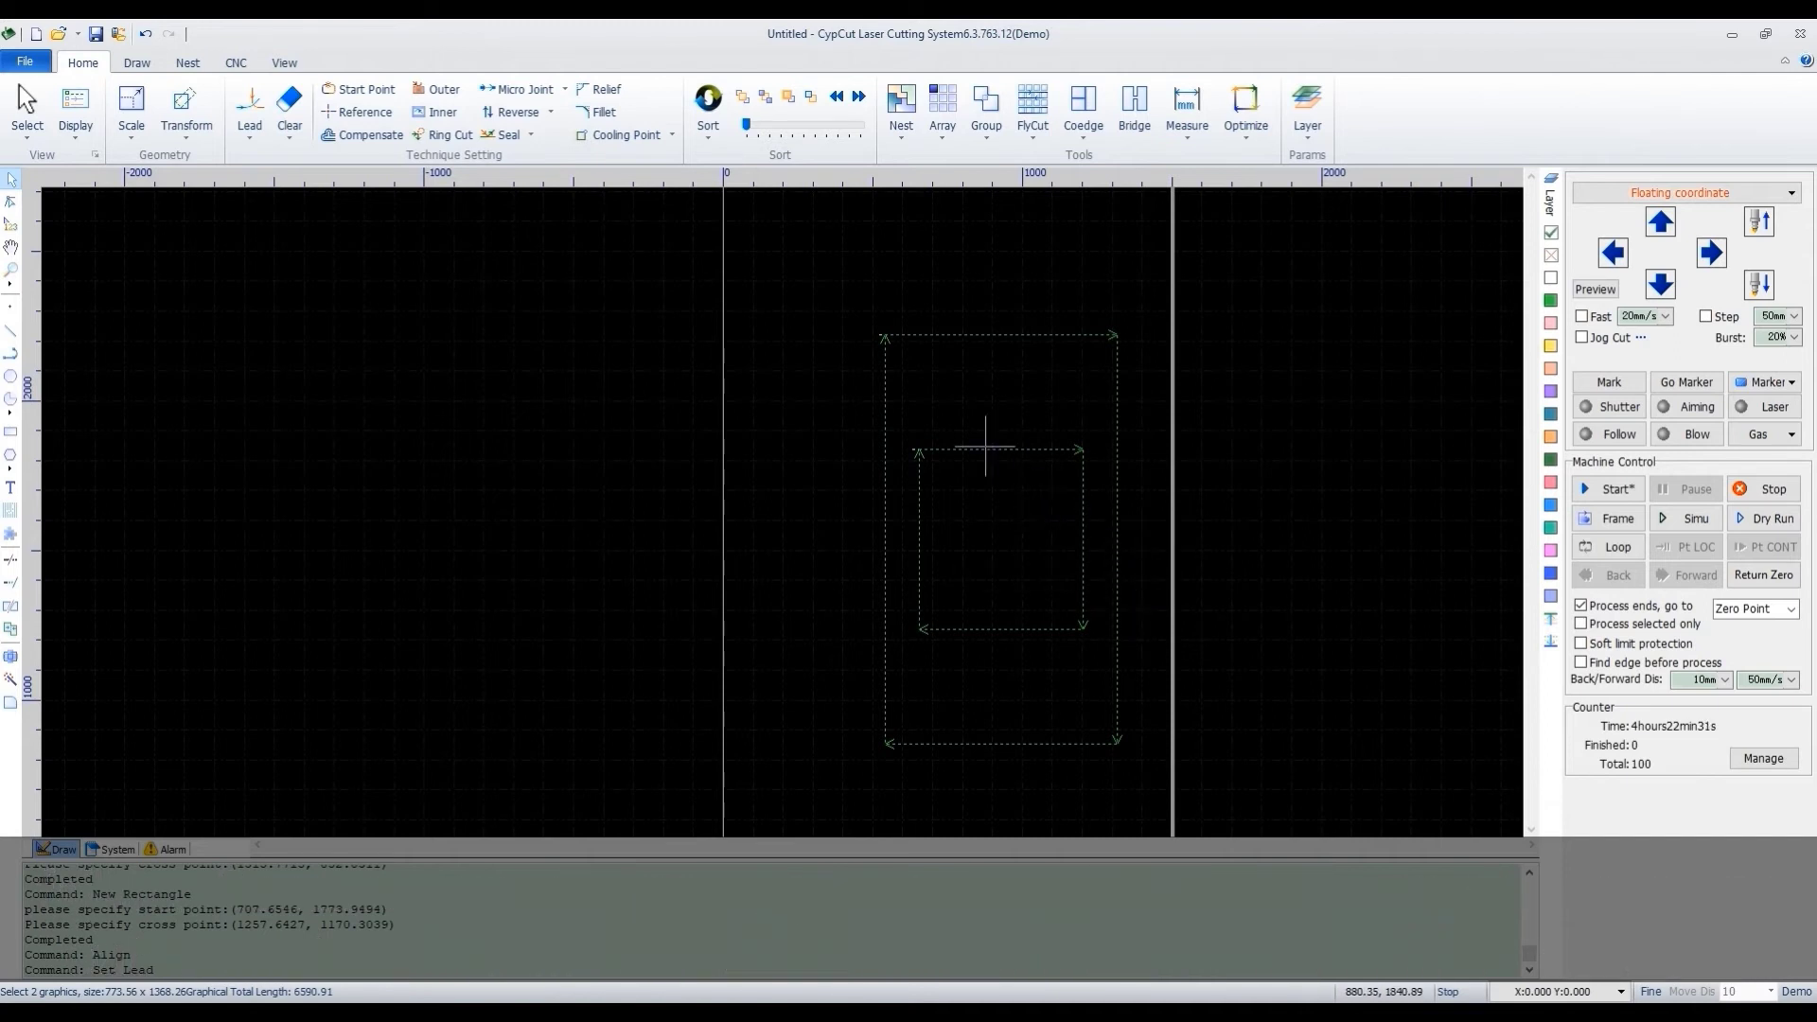
{"action": "scroll", "coordinate": [985, 447], "scroll_direction": "up", "scroll_amount": 1}
{"action": "scroll", "coordinate": [975, 435], "scroll_direction": "down", "scroll_amount": 1}
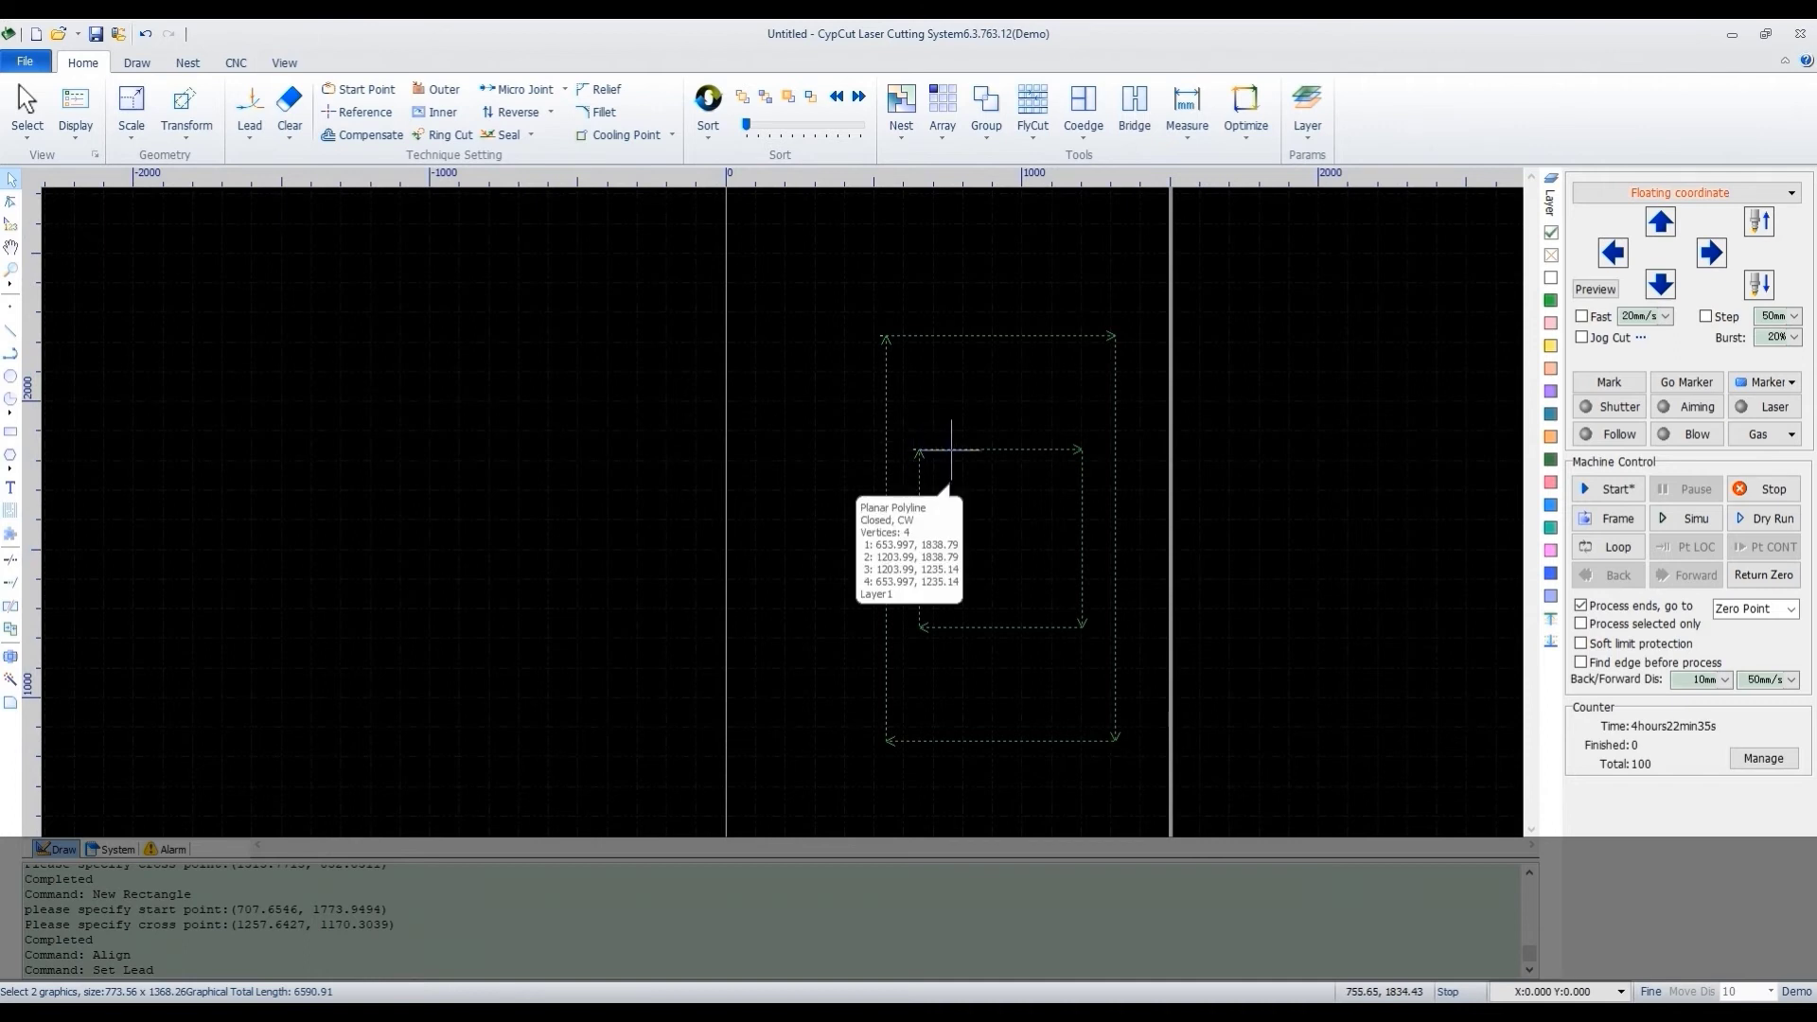
- Run Identify Inner/Outer contour, then reopen Lead Line Setting to reapply the leads
{"action": "left_click", "coordinate": [254, 140]}
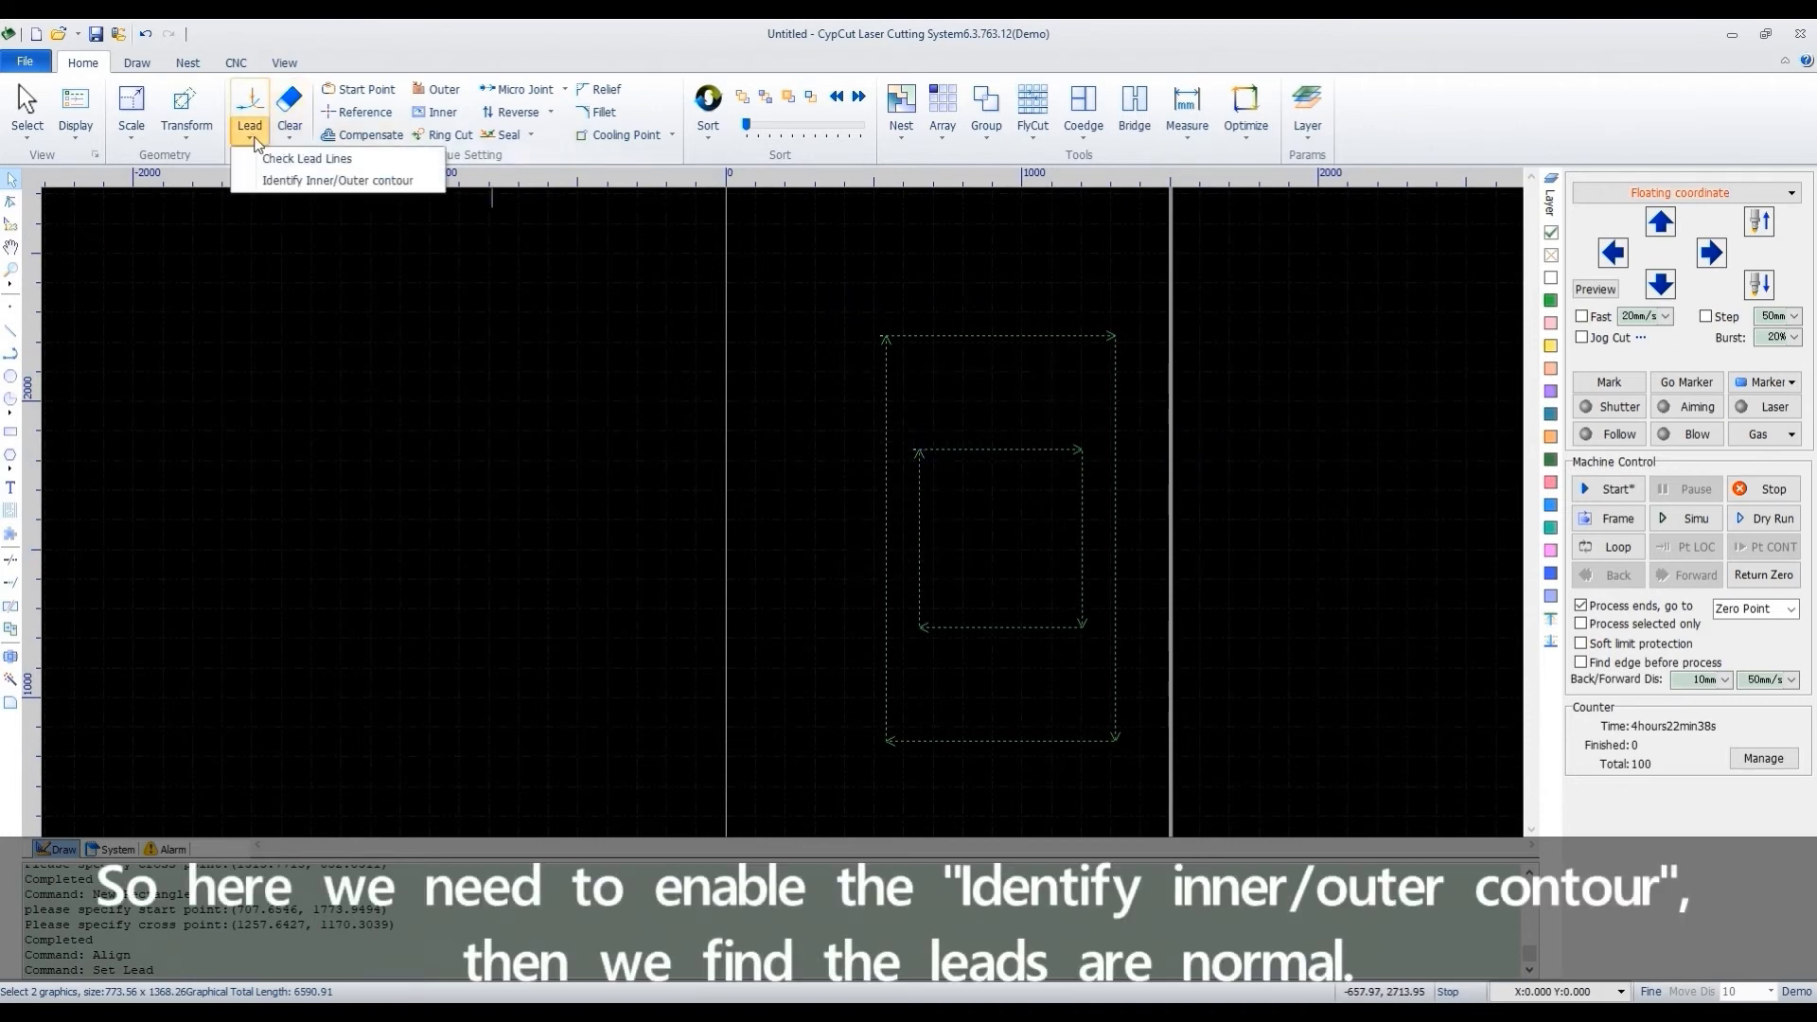
{"action": "left_click", "coordinate": [331, 181]}
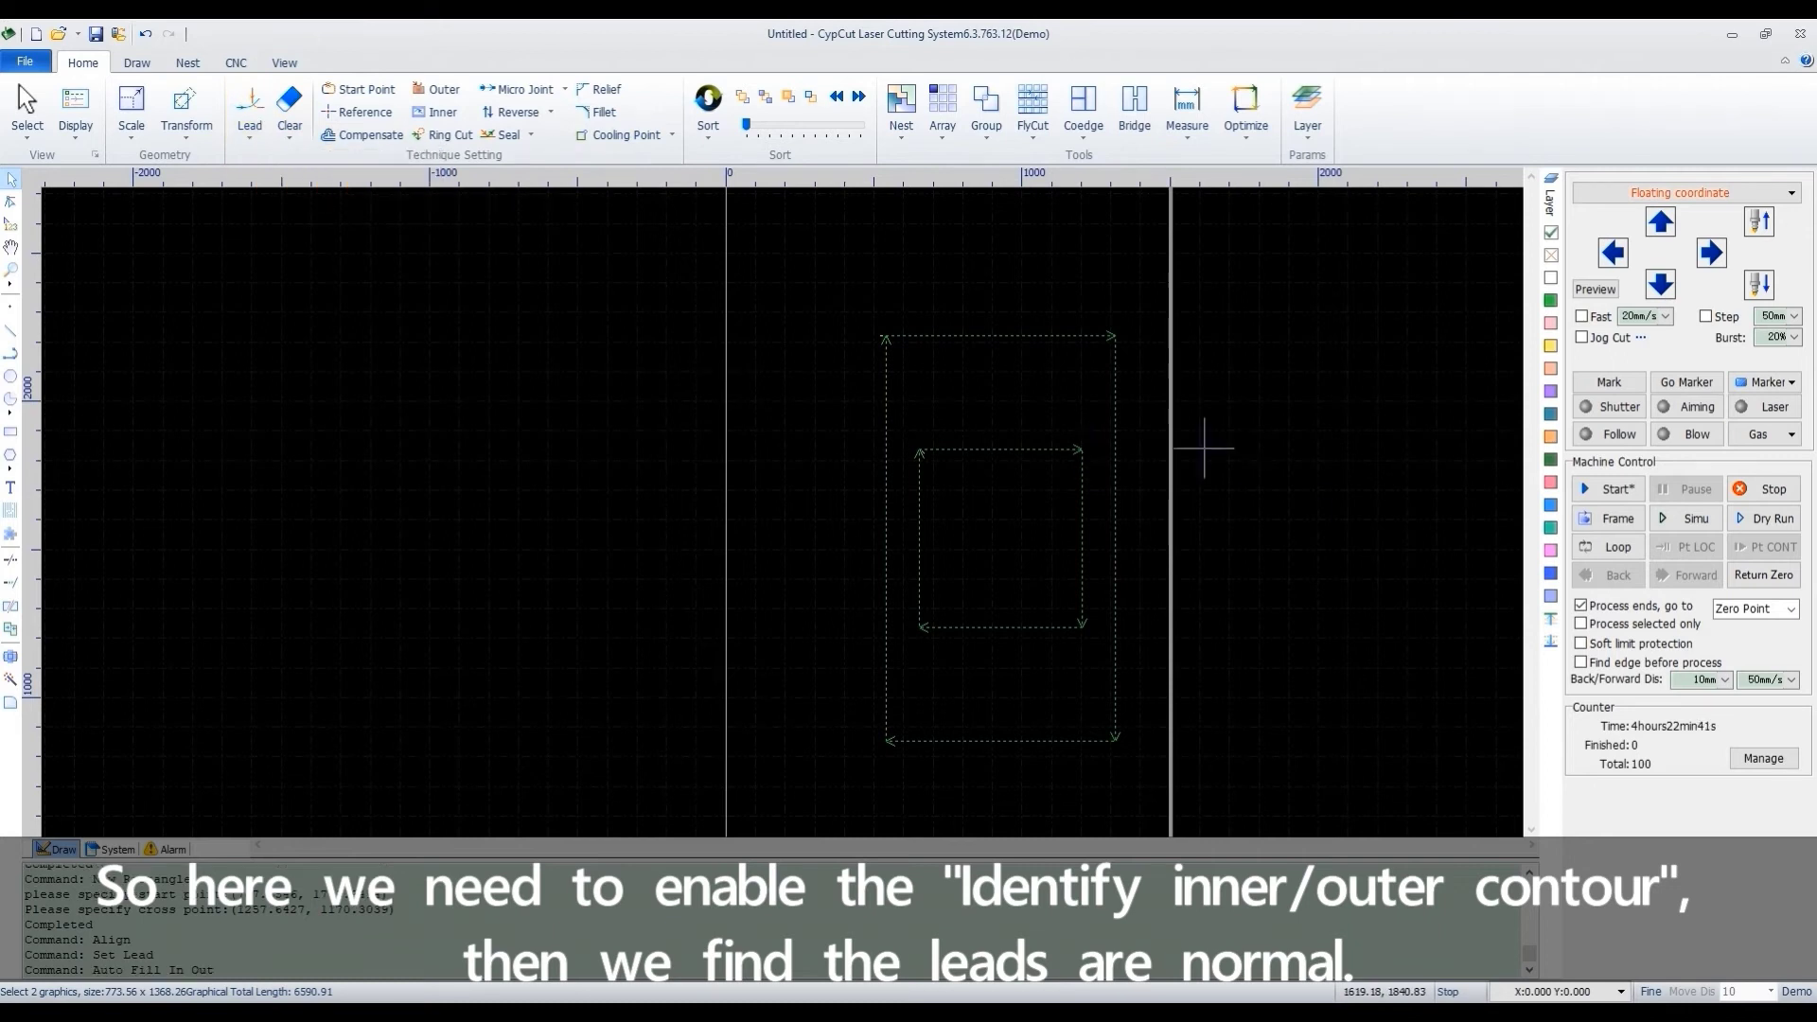
{"action": "scroll", "coordinate": [881, 417], "scroll_direction": "up", "scroll_amount": 8}
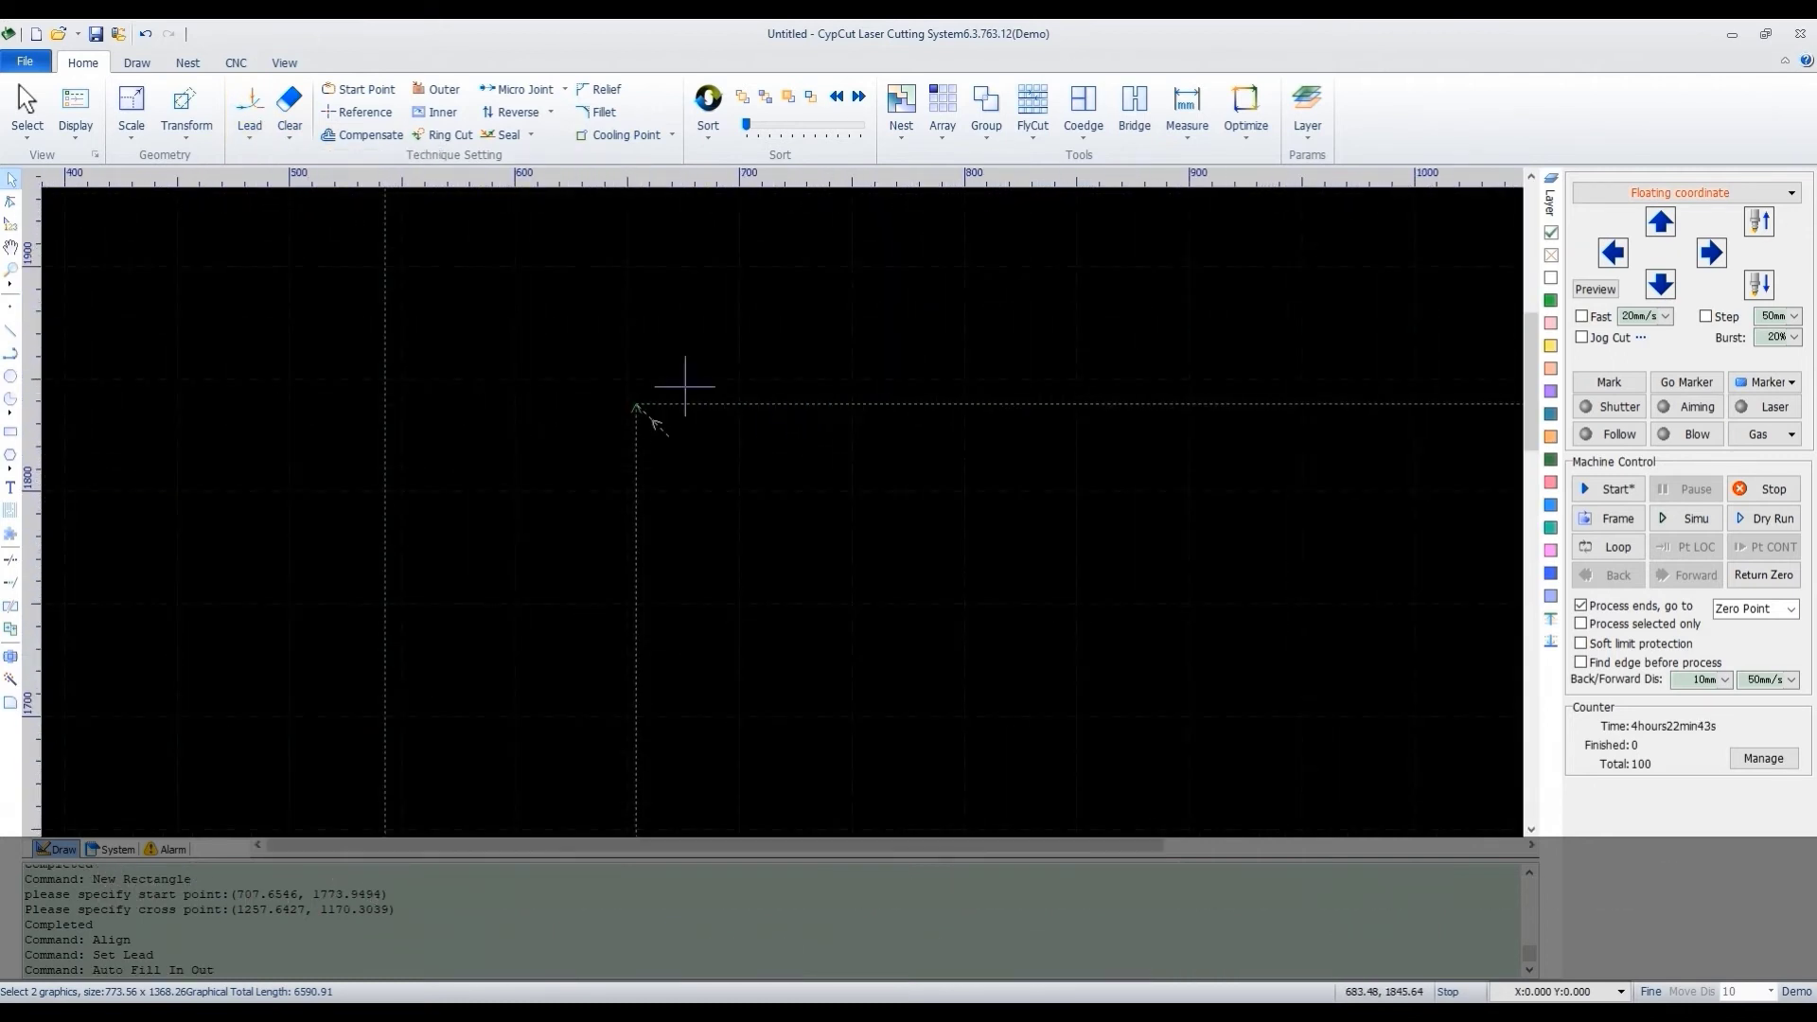
{"action": "scroll", "coordinate": [629, 406], "scroll_direction": "down", "scroll_amount": 7}
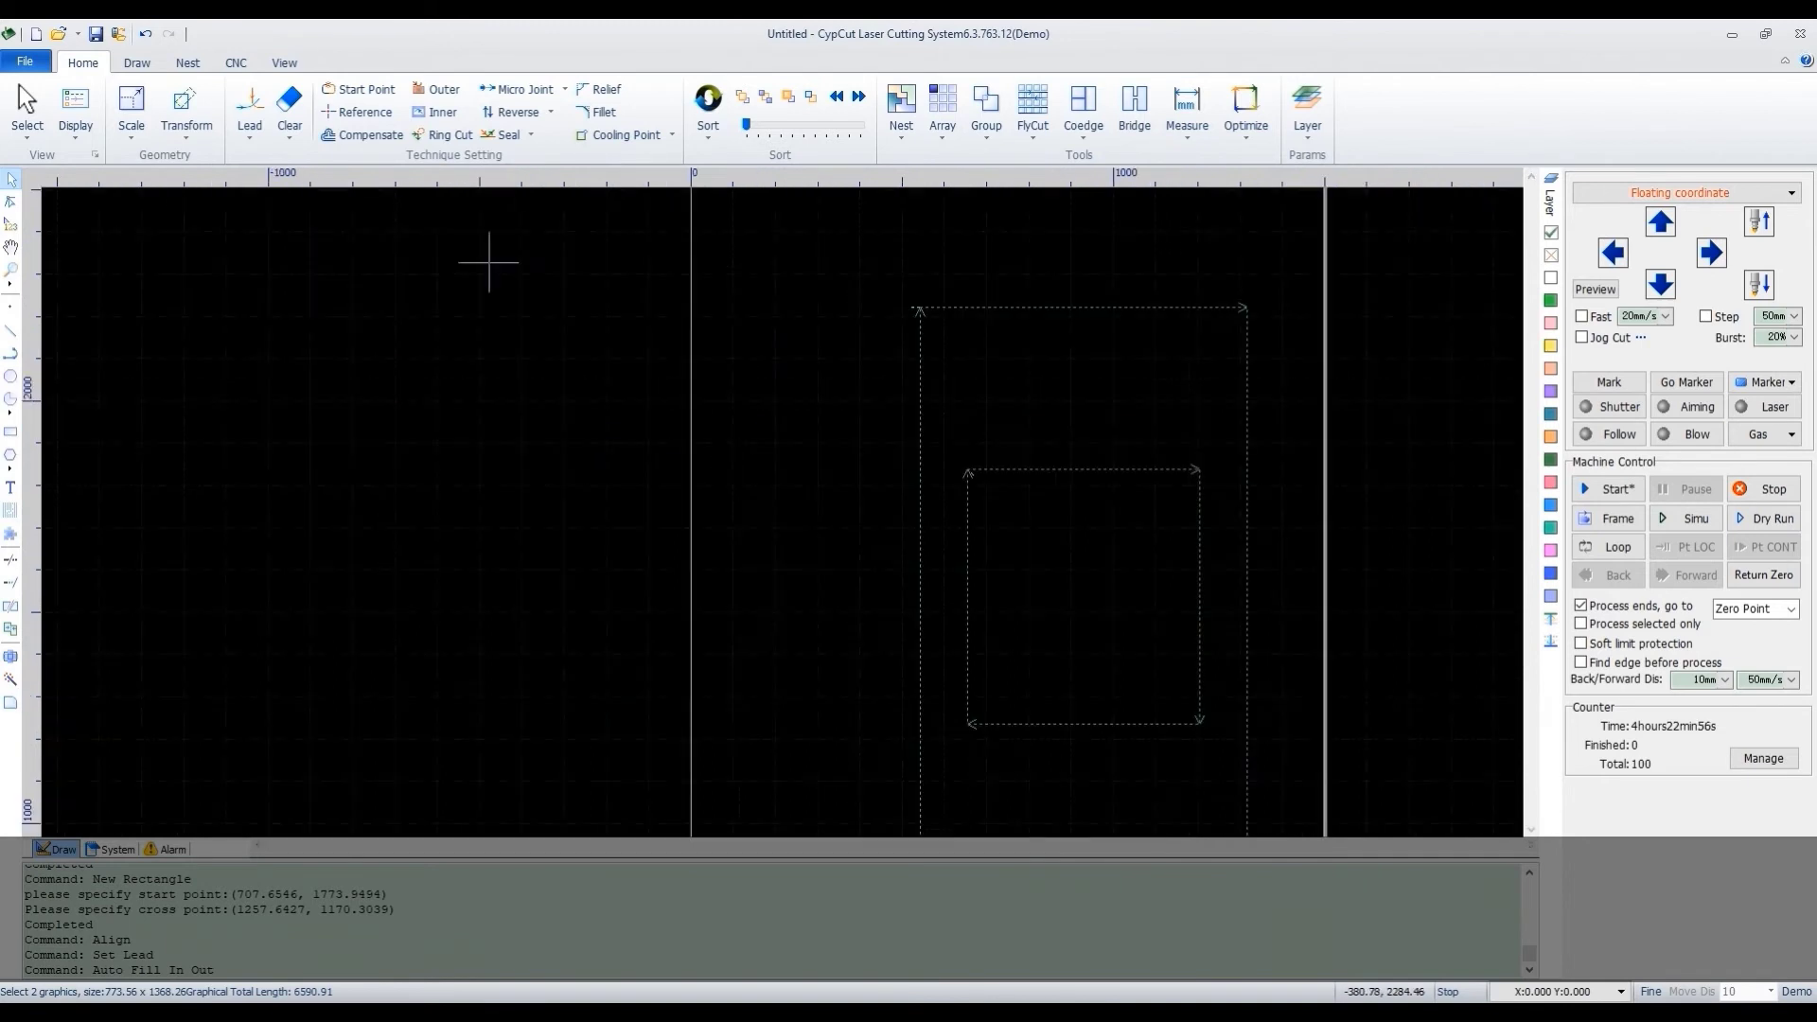
{"action": "left_click", "coordinate": [249, 106]}
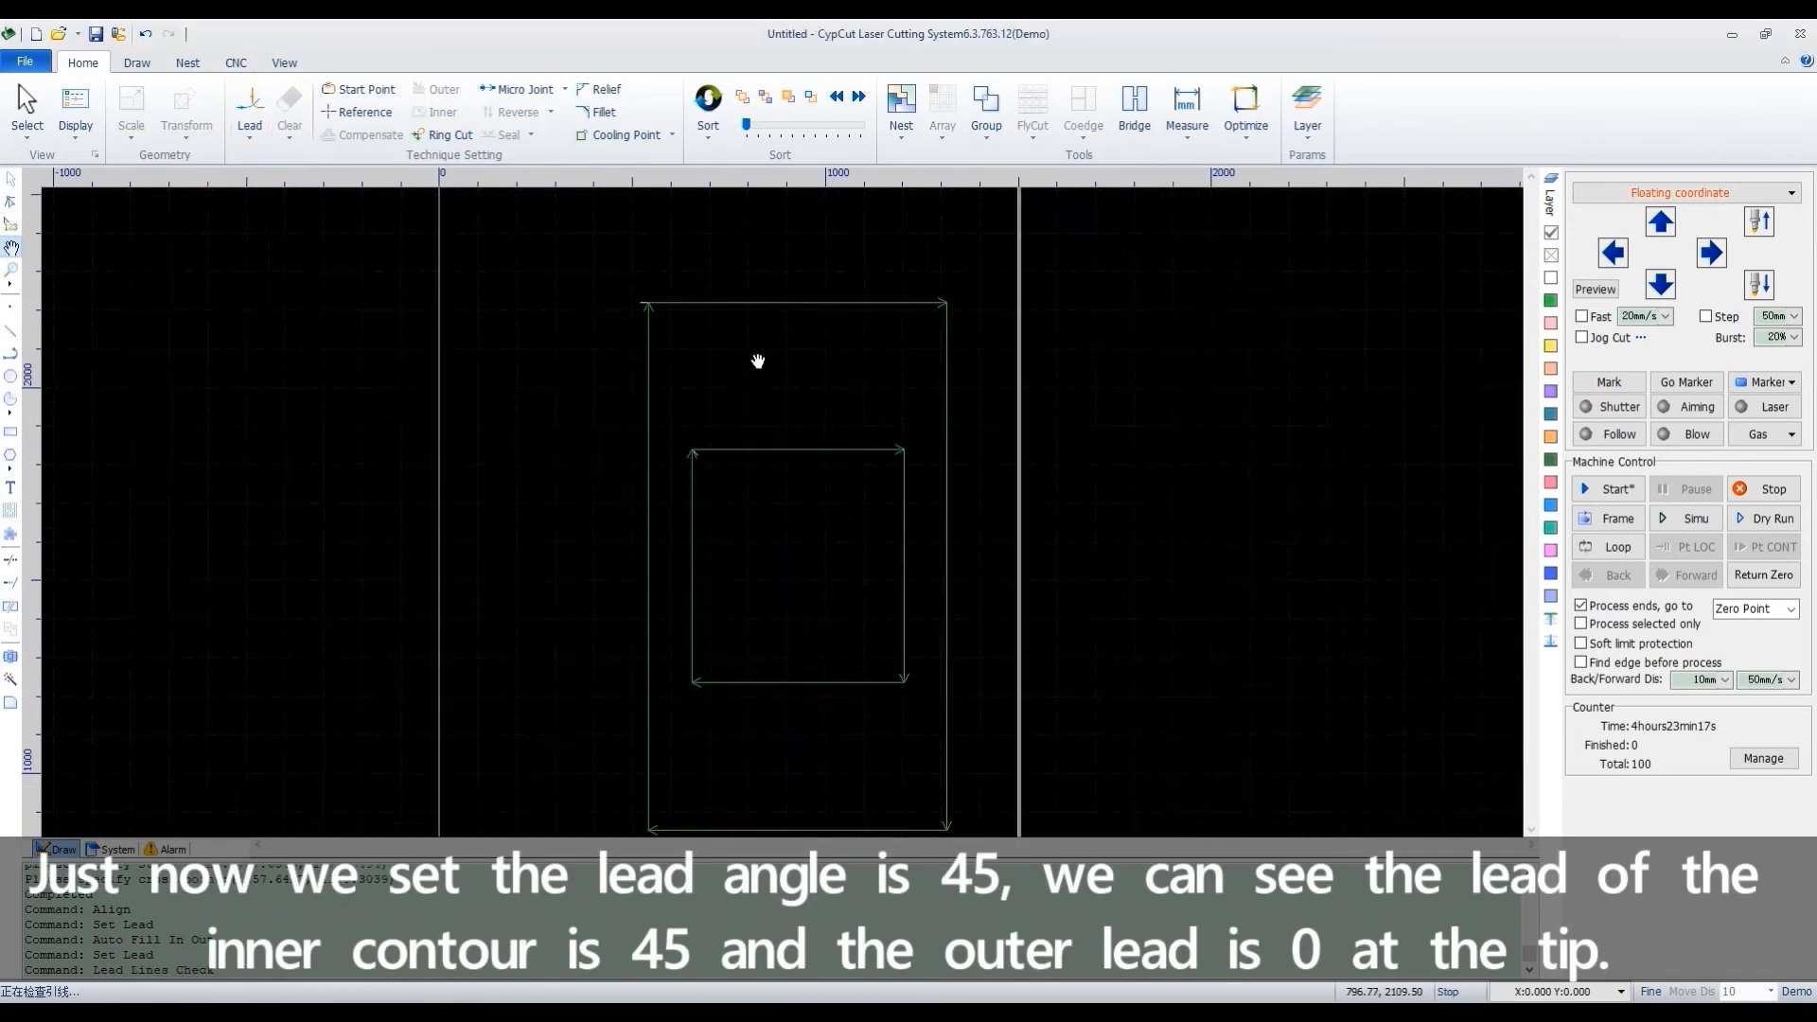
{"action": "scroll", "coordinate": [756, 359], "scroll_direction": "up", "scroll_amount": 4}
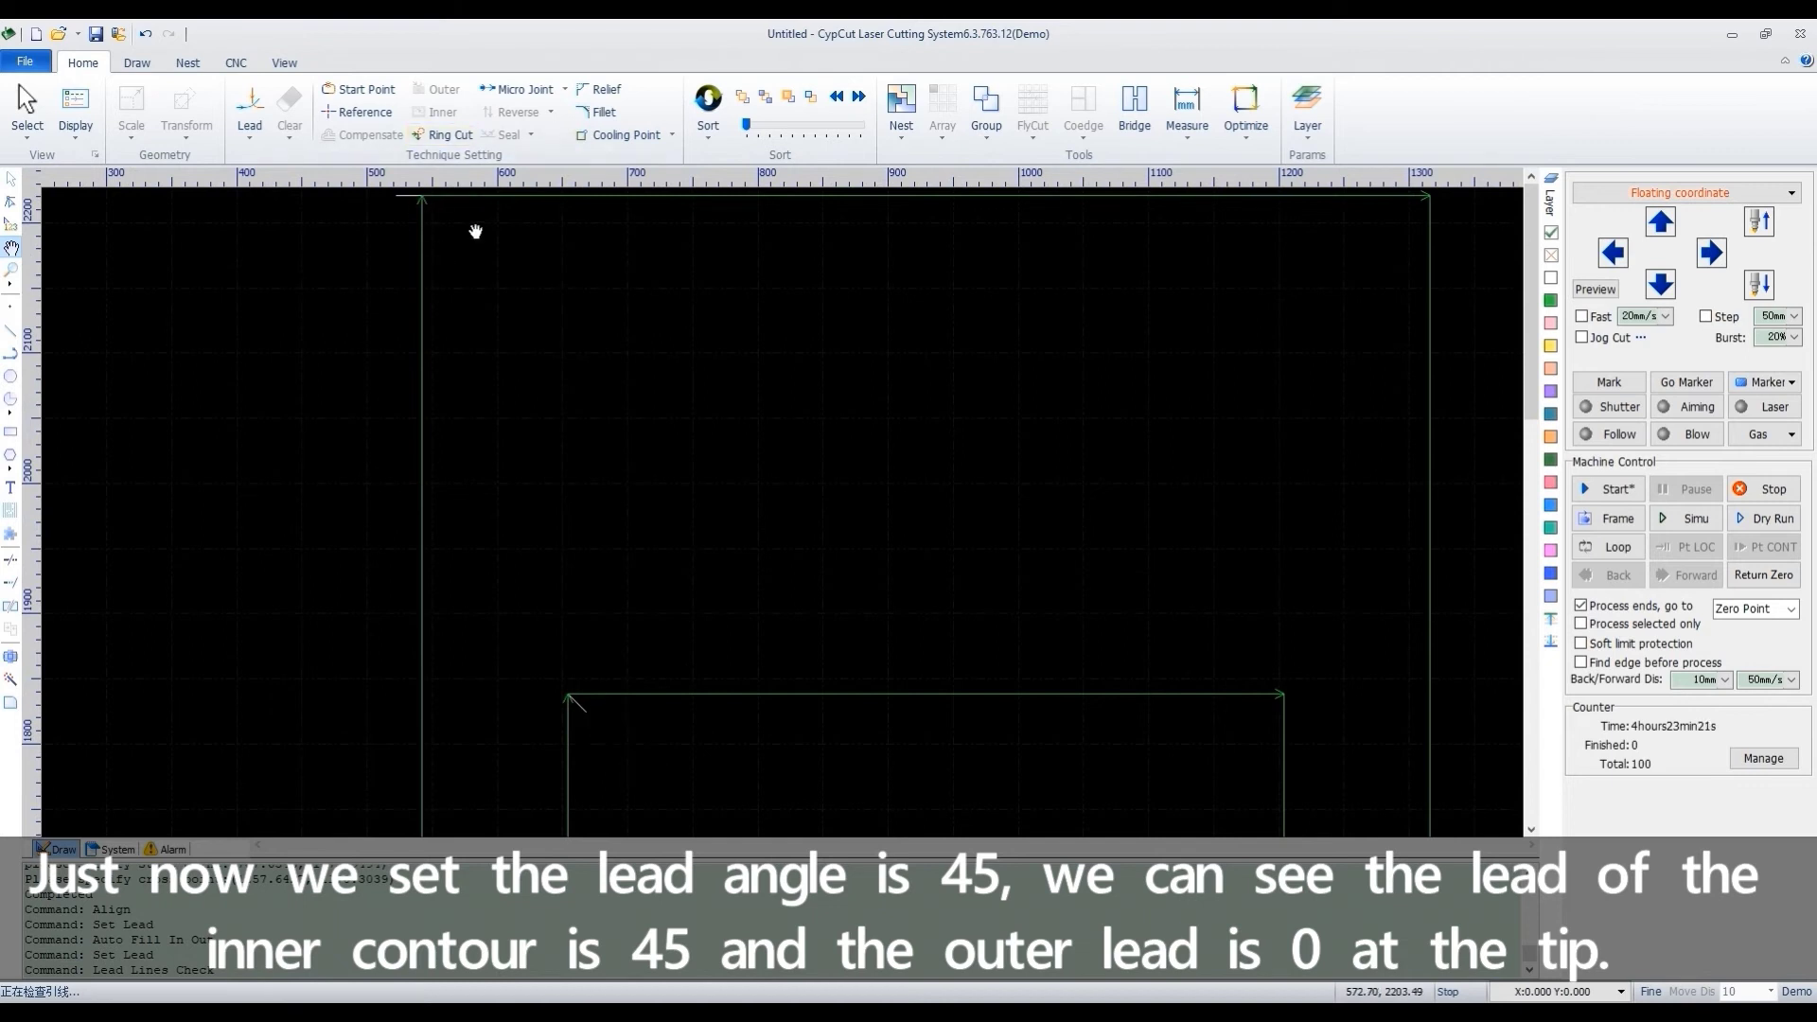
{"action": "scroll", "coordinate": [476, 232], "scroll_direction": "down", "scroll_amount": 2}
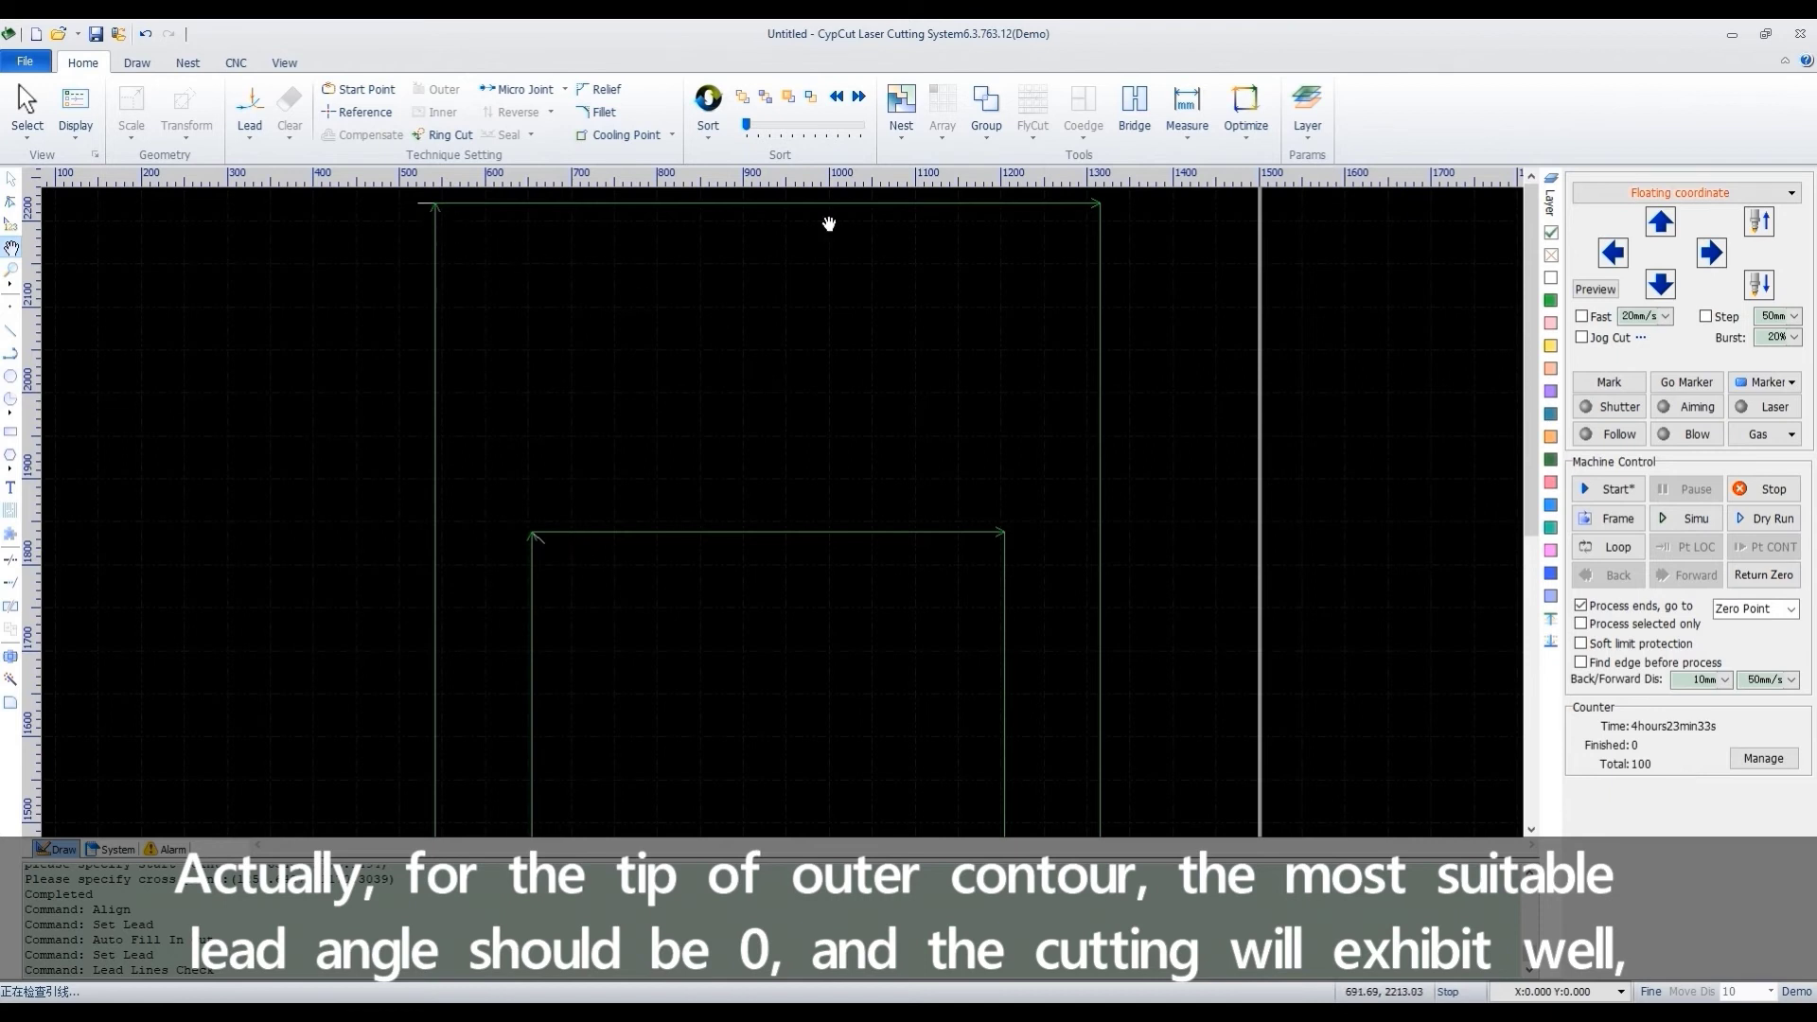
{"action": "scroll", "coordinate": [1047, 288], "scroll_direction": "down", "scroll_amount": 3}
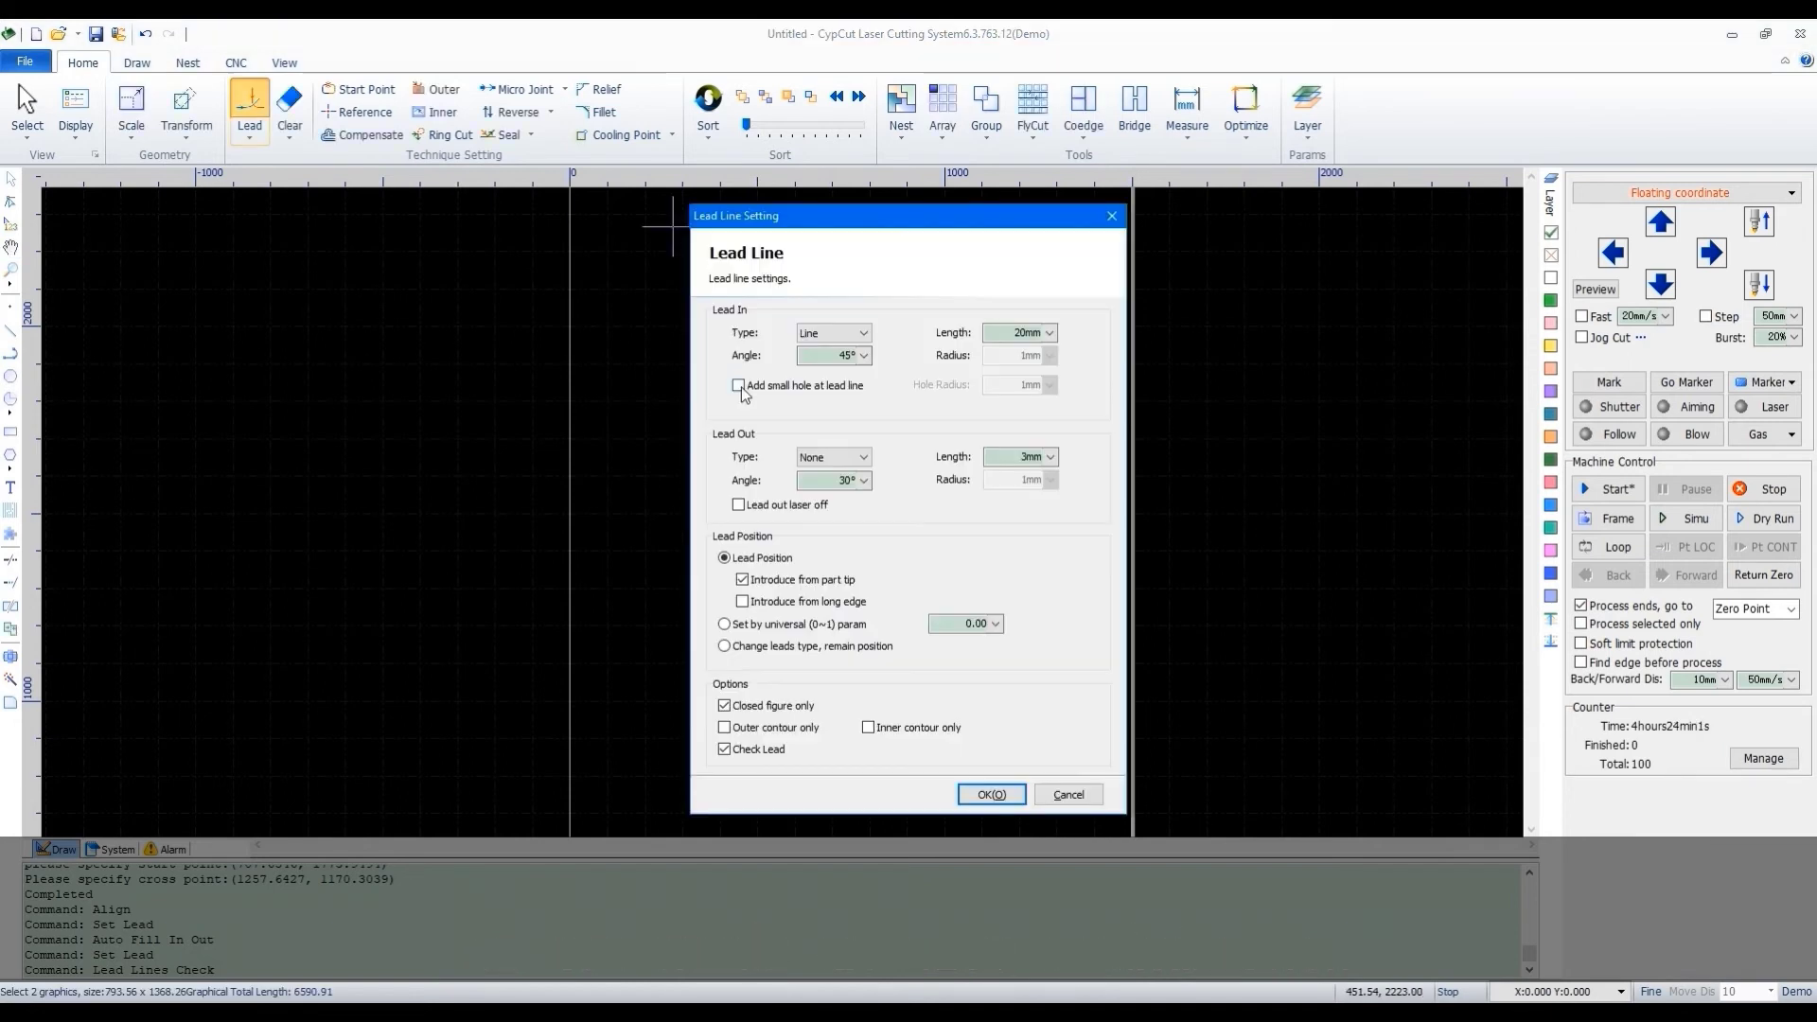
- Add a 0.5mm small hole at each lead line, apply, and inspect the result
{"action": "left_click", "coordinate": [738, 385]}
{"action": "left_click", "coordinate": [1050, 385]}
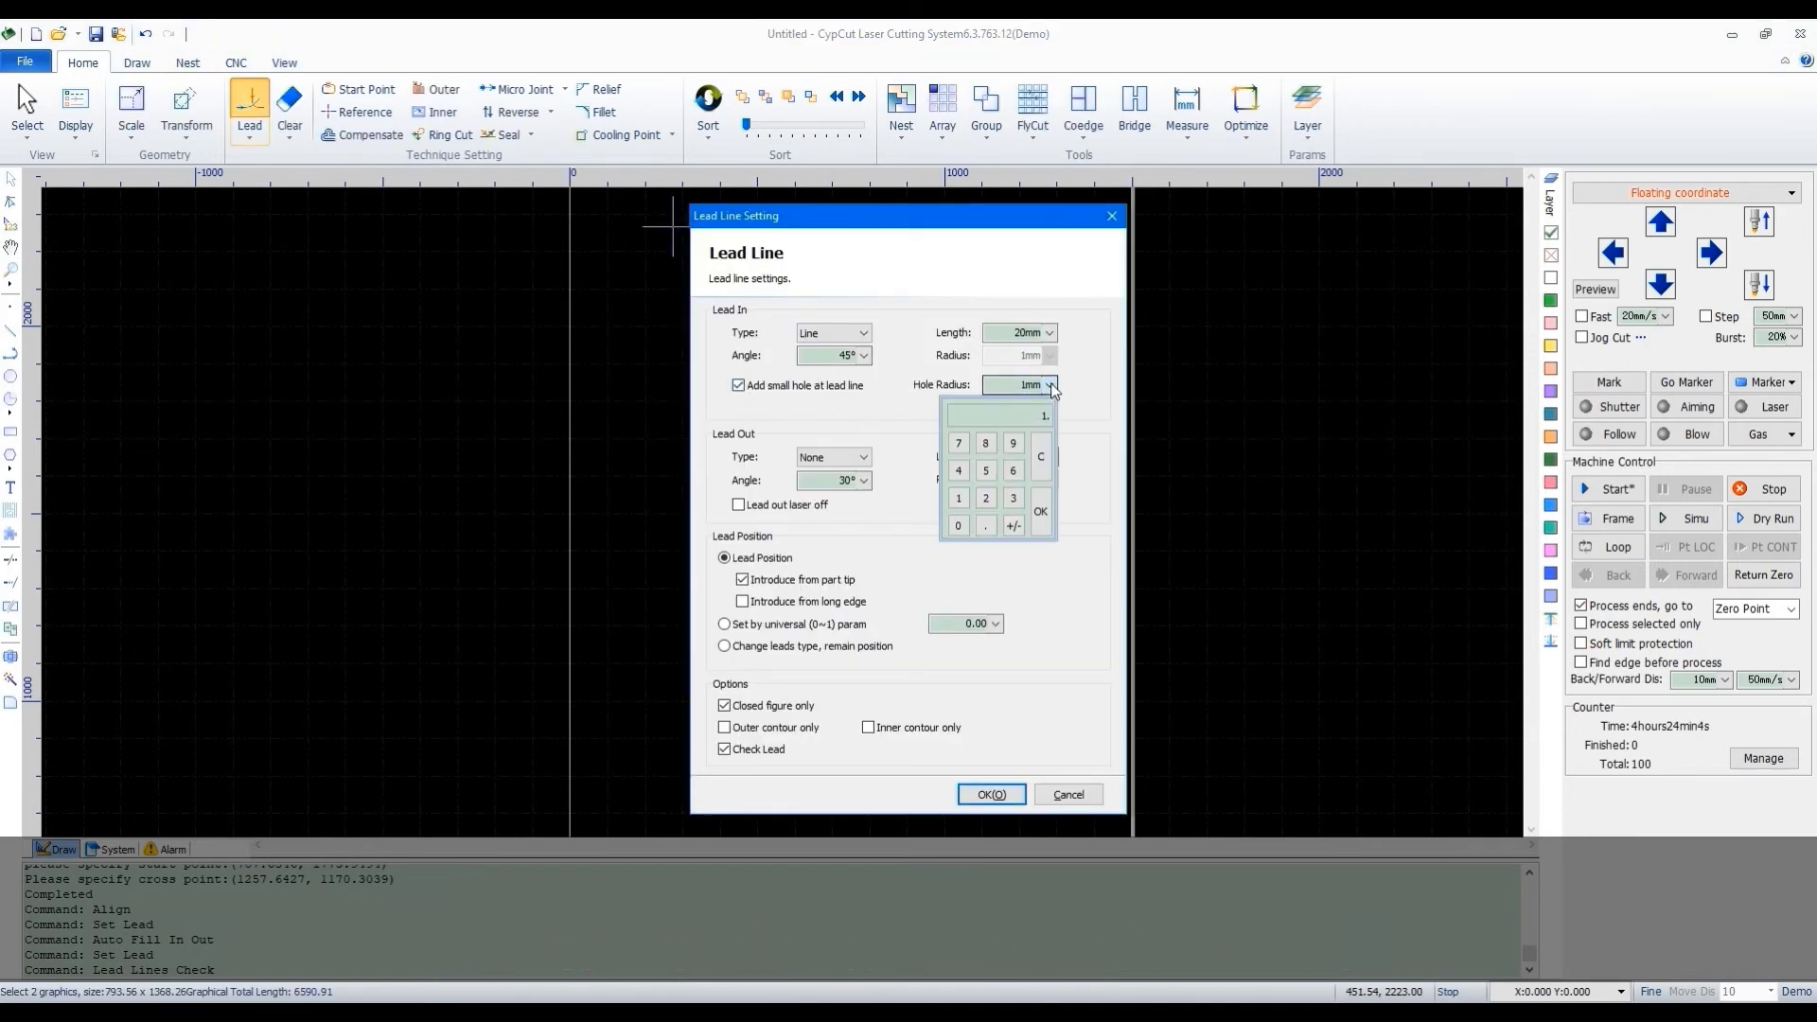
{"action": "left_click", "coordinate": [1043, 511]}
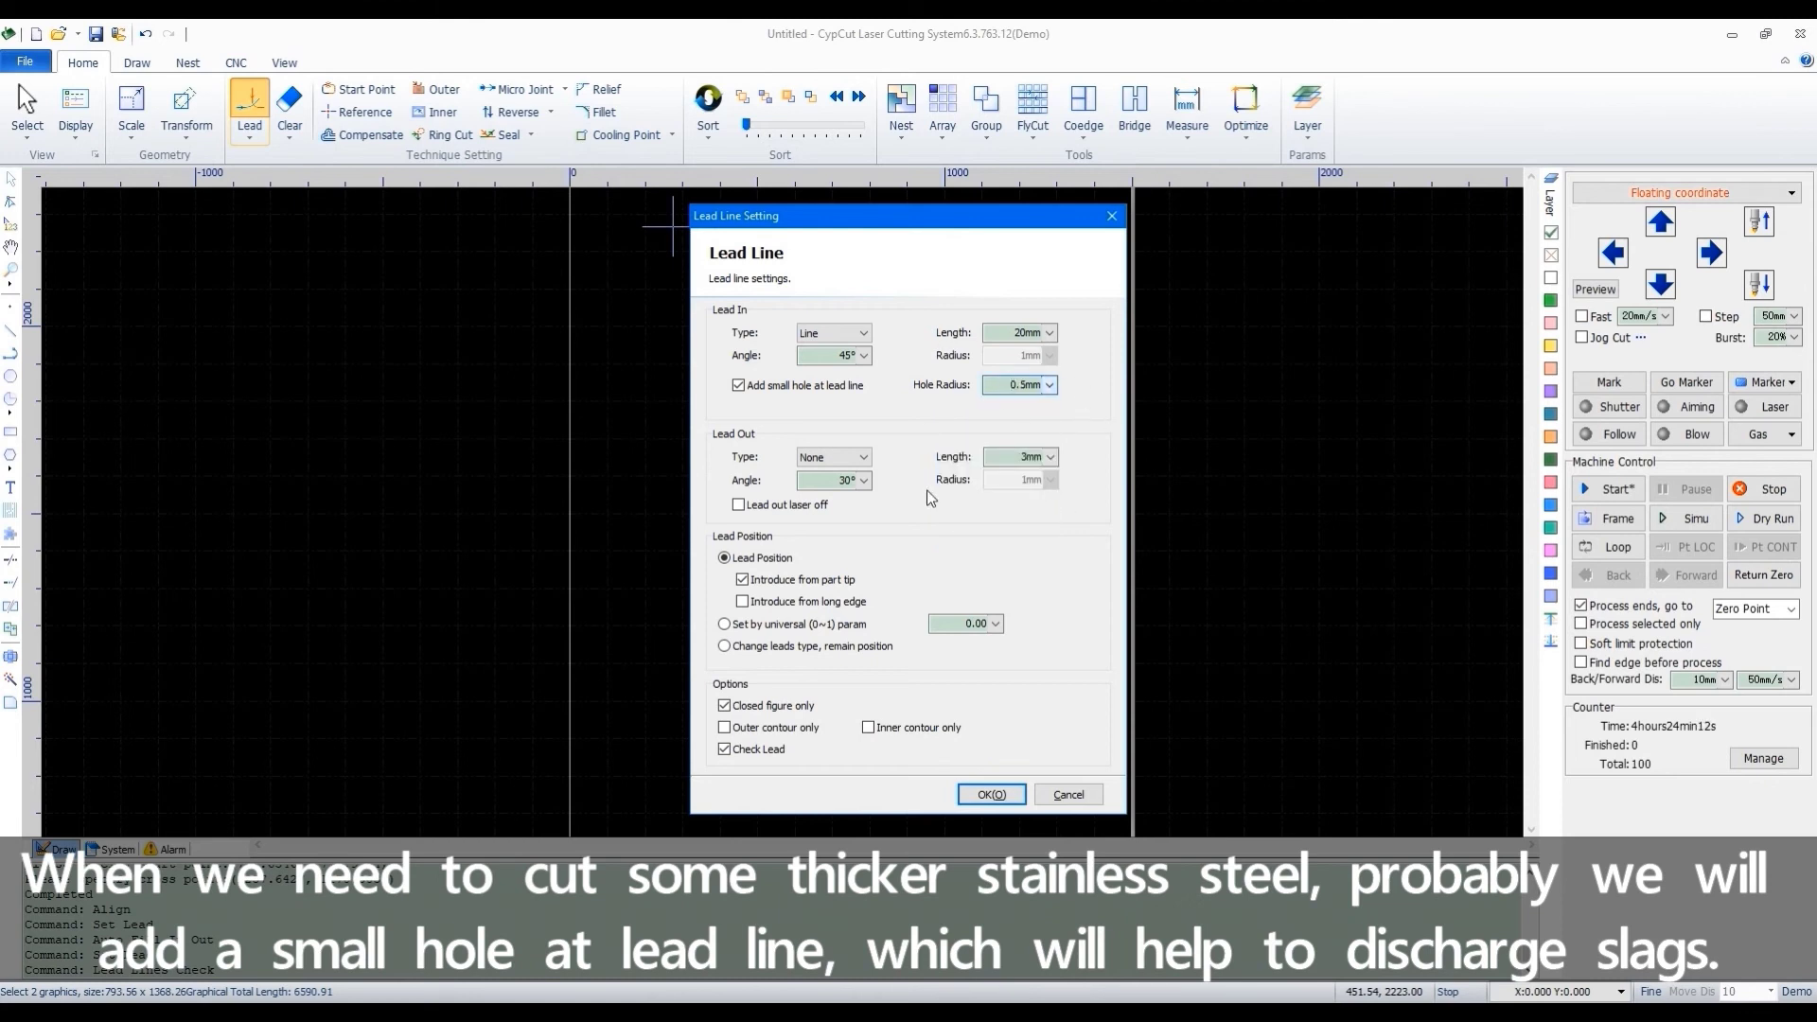
{"action": "left_click", "coordinate": [991, 794]}
{"action": "left_click", "coordinate": [1042, 541]}
{"action": "scroll", "coordinate": [833, 398], "scroll_direction": "up", "scroll_amount": 5}
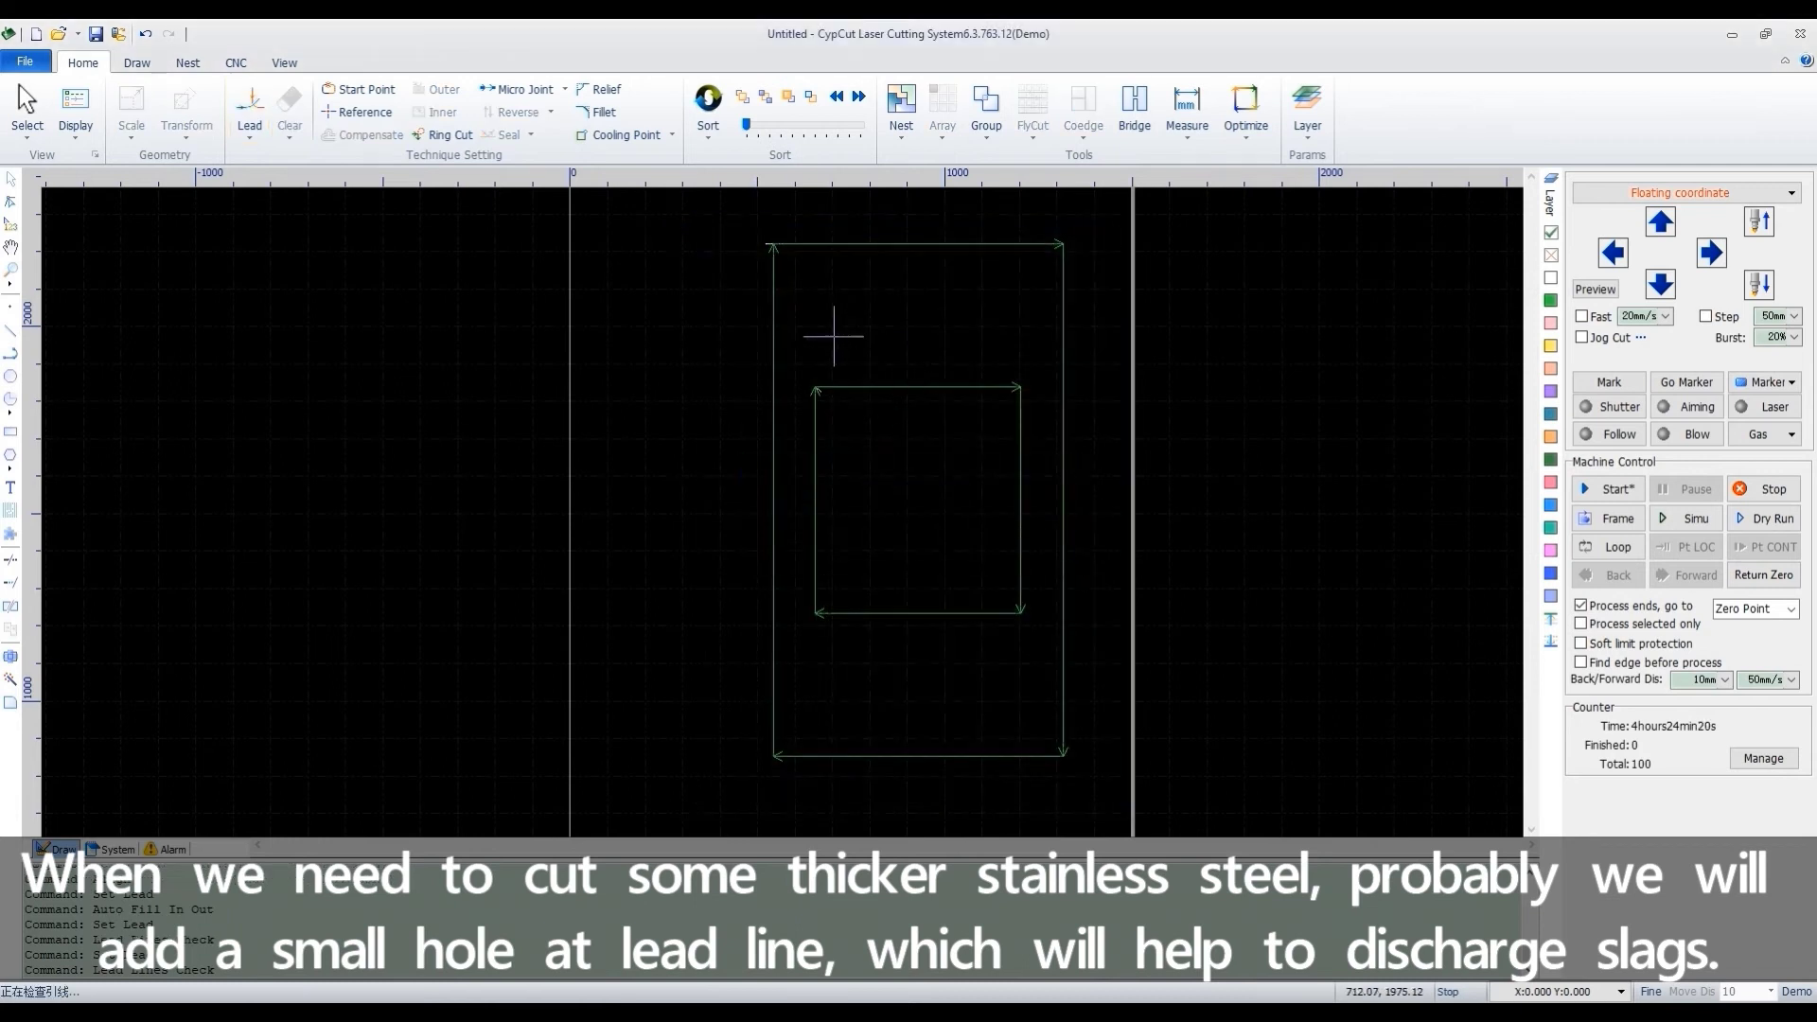
{"action": "scroll", "coordinate": [748, 412], "scroll_direction": "up", "scroll_amount": 2}
{"action": "scroll", "coordinate": [811, 422], "scroll_direction": "down", "scroll_amount": 8}
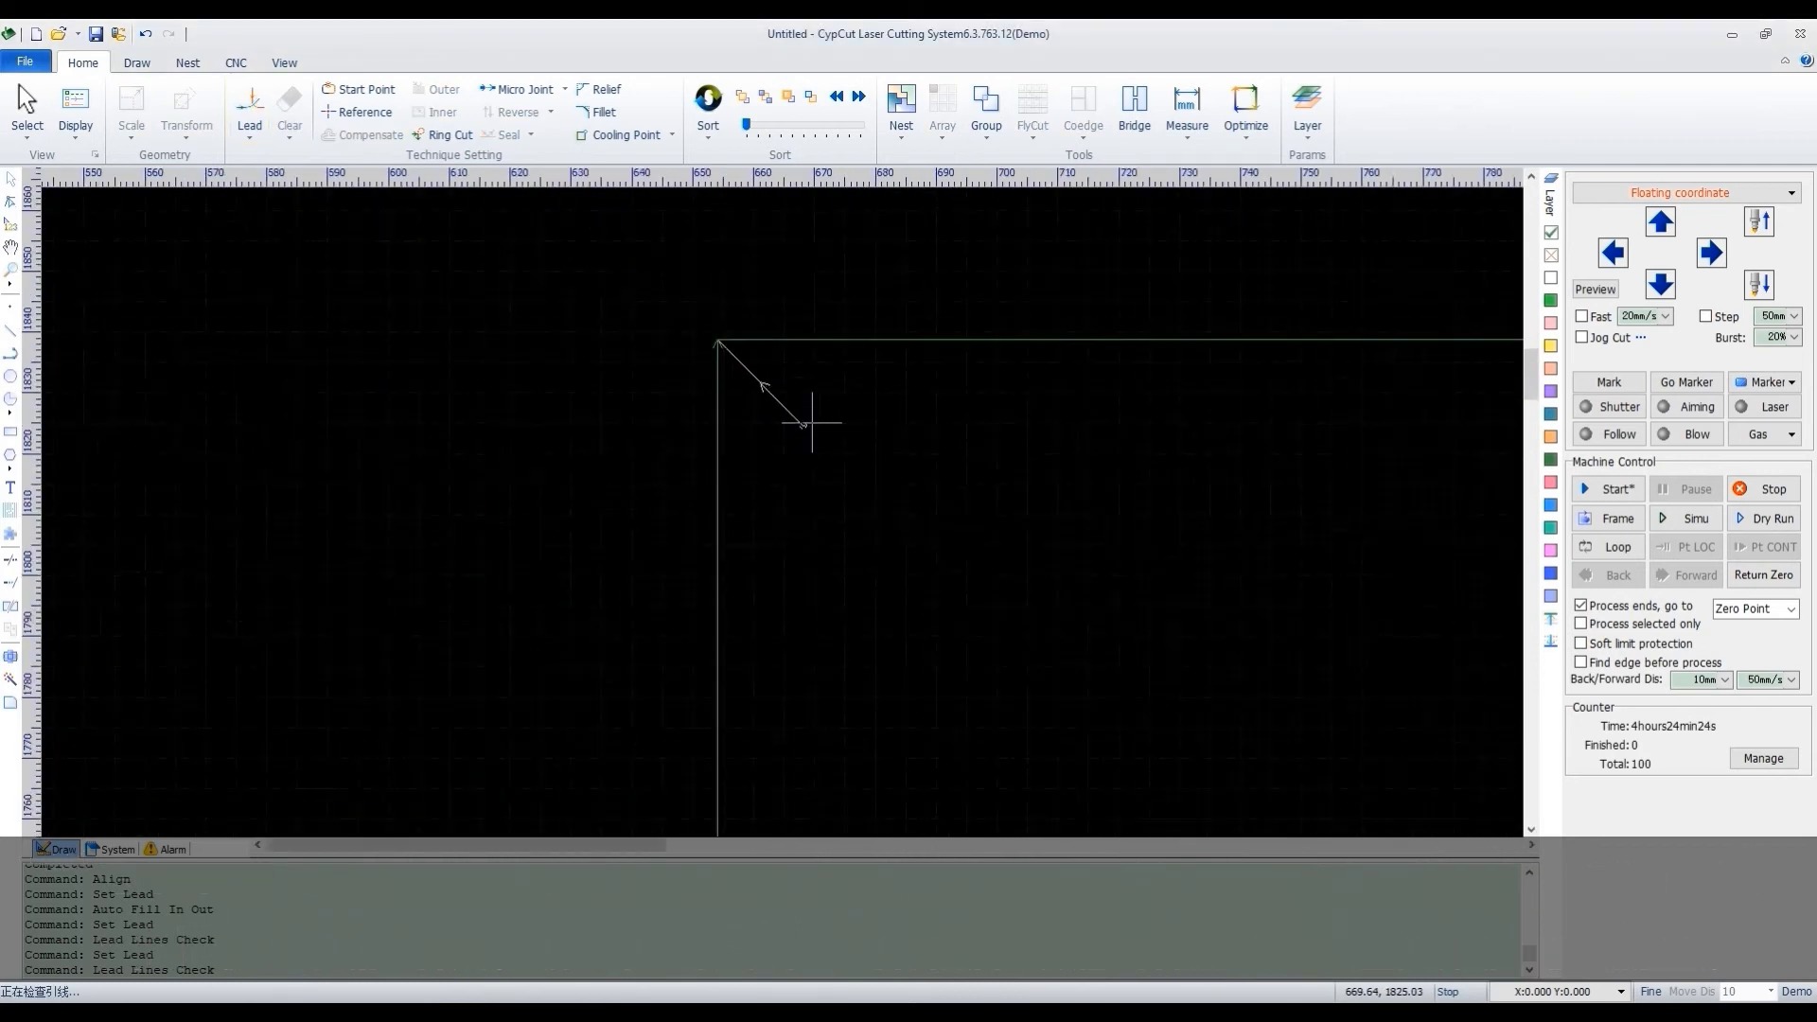
{"action": "scroll", "coordinate": [790, 208], "scroll_direction": "up", "scroll_amount": 10}
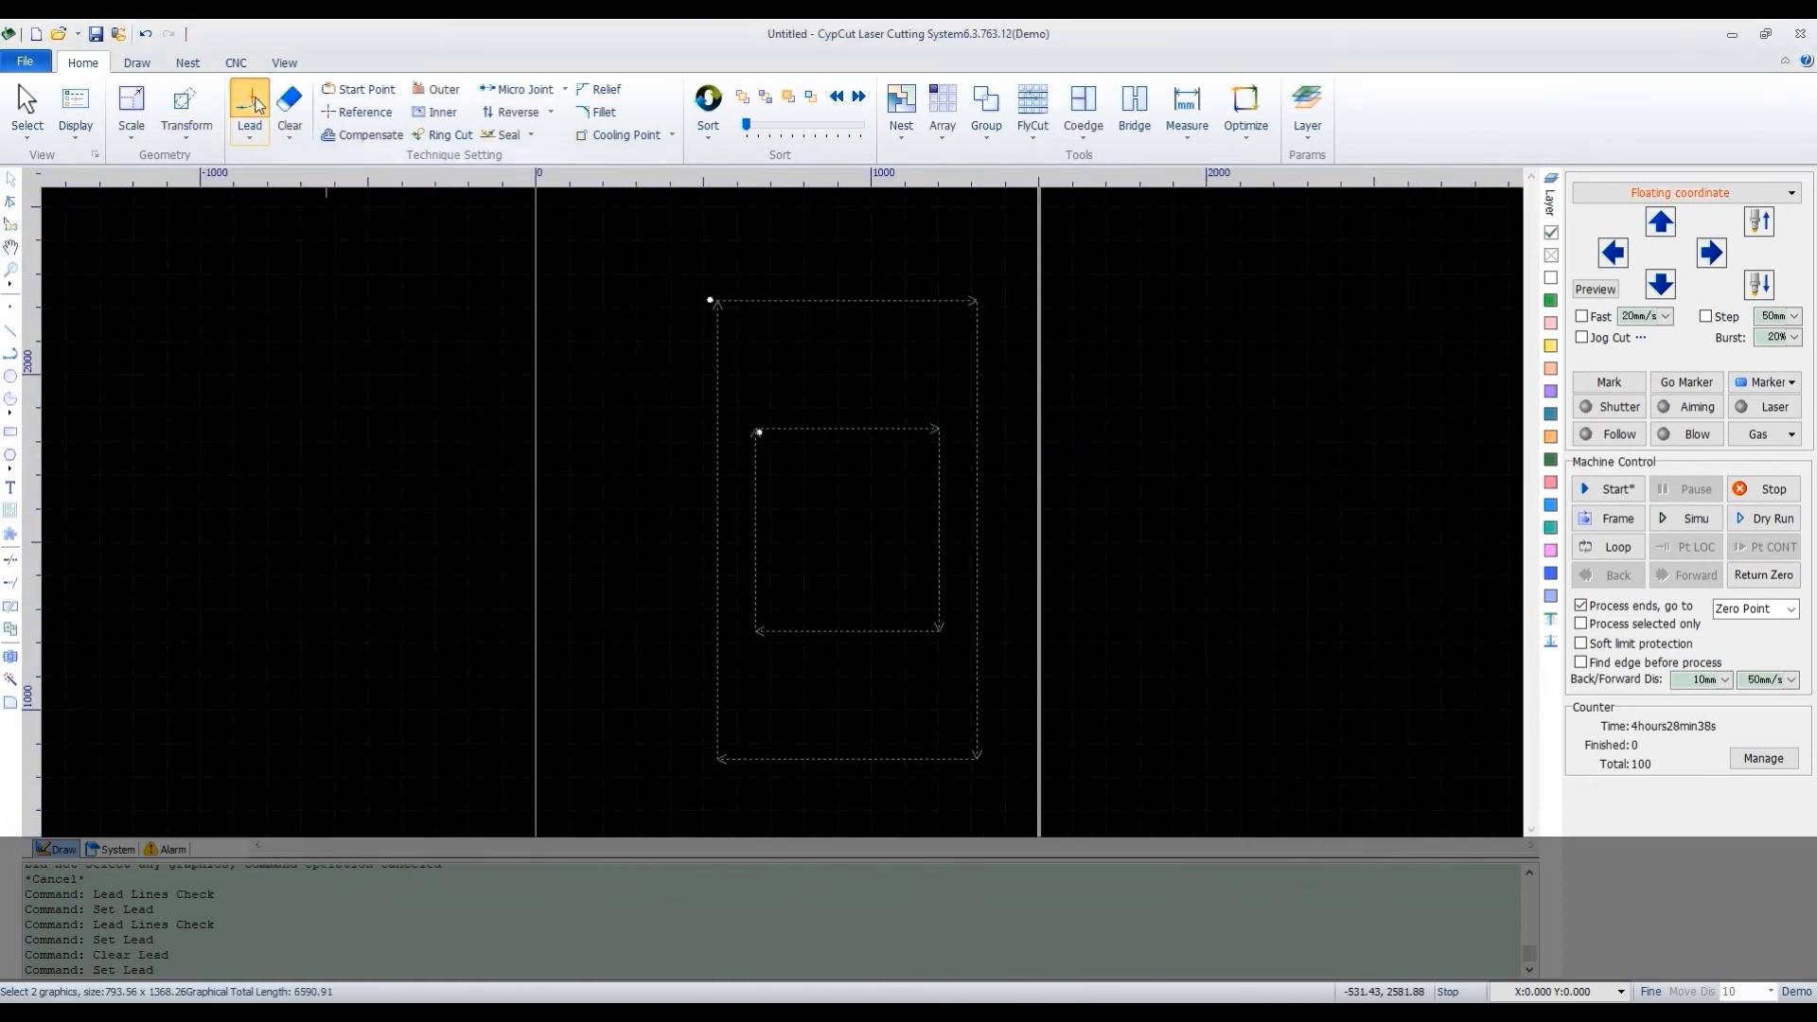
- Change the rectangles' leads to Line lead-ins with a small hole at each lead, keeping their positions
{"action": "left_click", "coordinate": [254, 104]}
{"action": "left_click", "coordinate": [725, 645]}
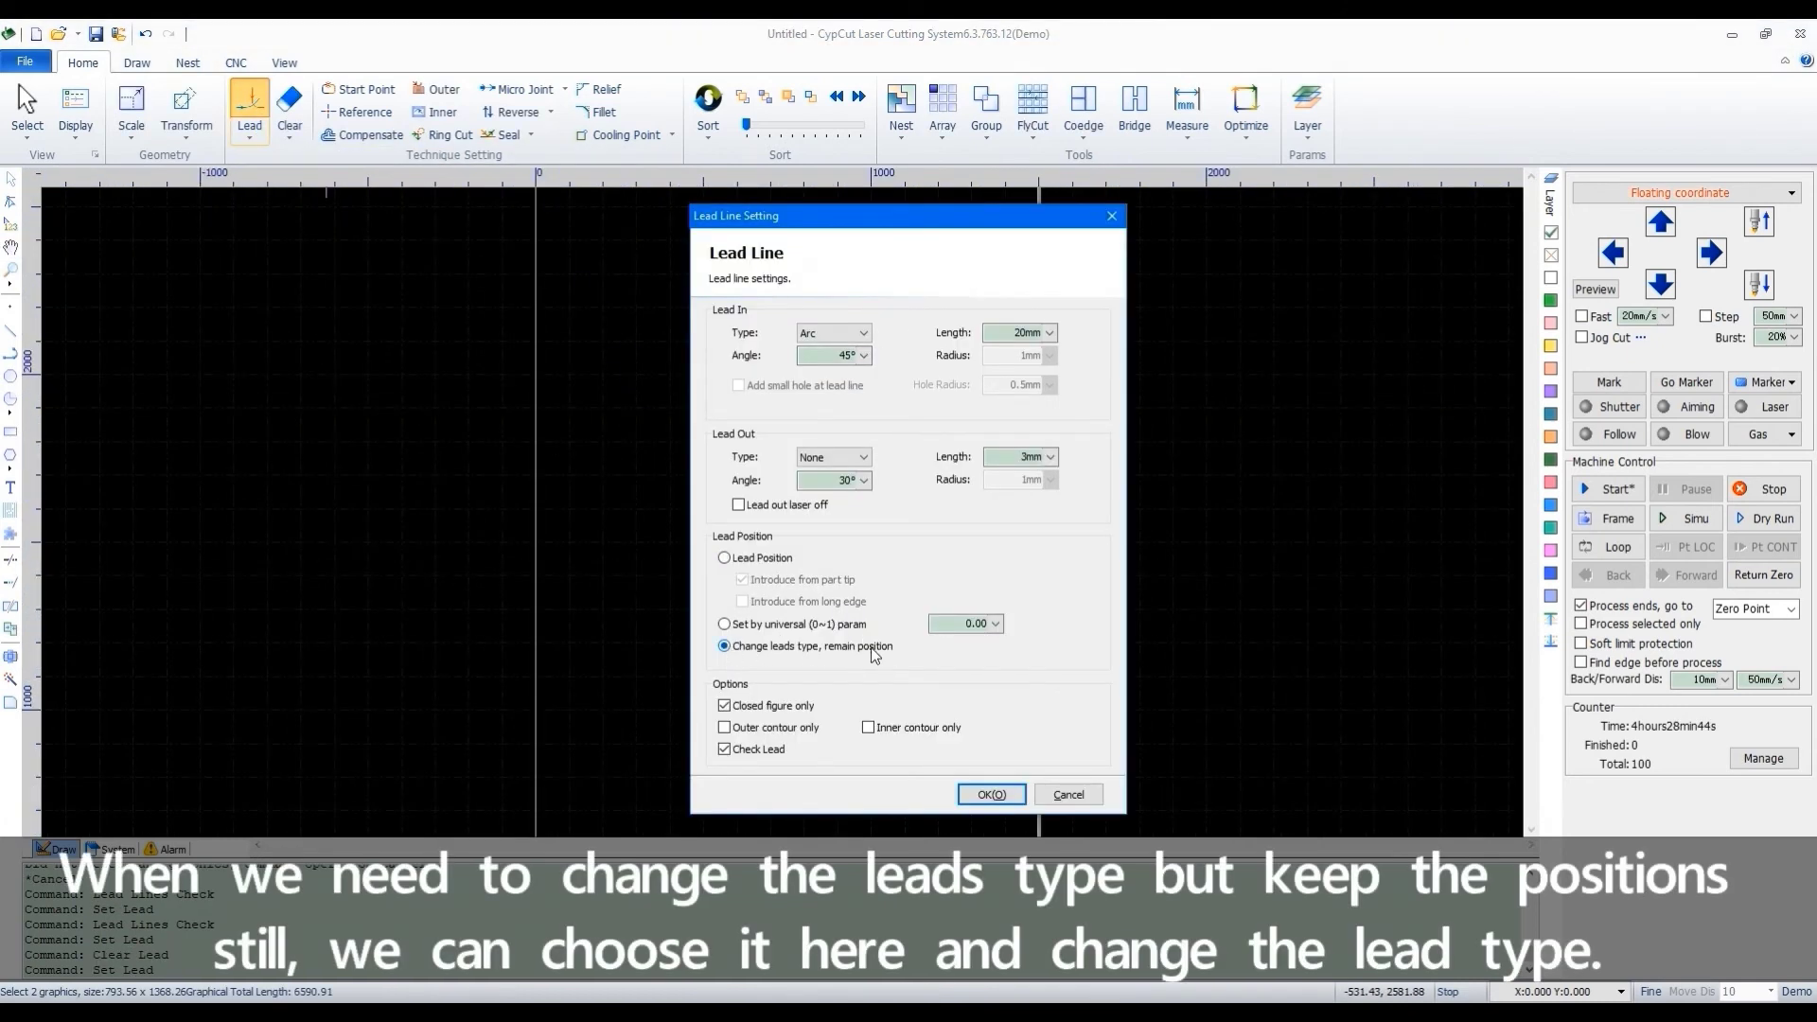
{"action": "left_click", "coordinate": [833, 333]}
{"action": "left_click", "coordinate": [836, 364]}
{"action": "left_click", "coordinate": [738, 385]}
{"action": "left_click", "coordinate": [1049, 384]}
{"action": "left_click", "coordinate": [1049, 513]}
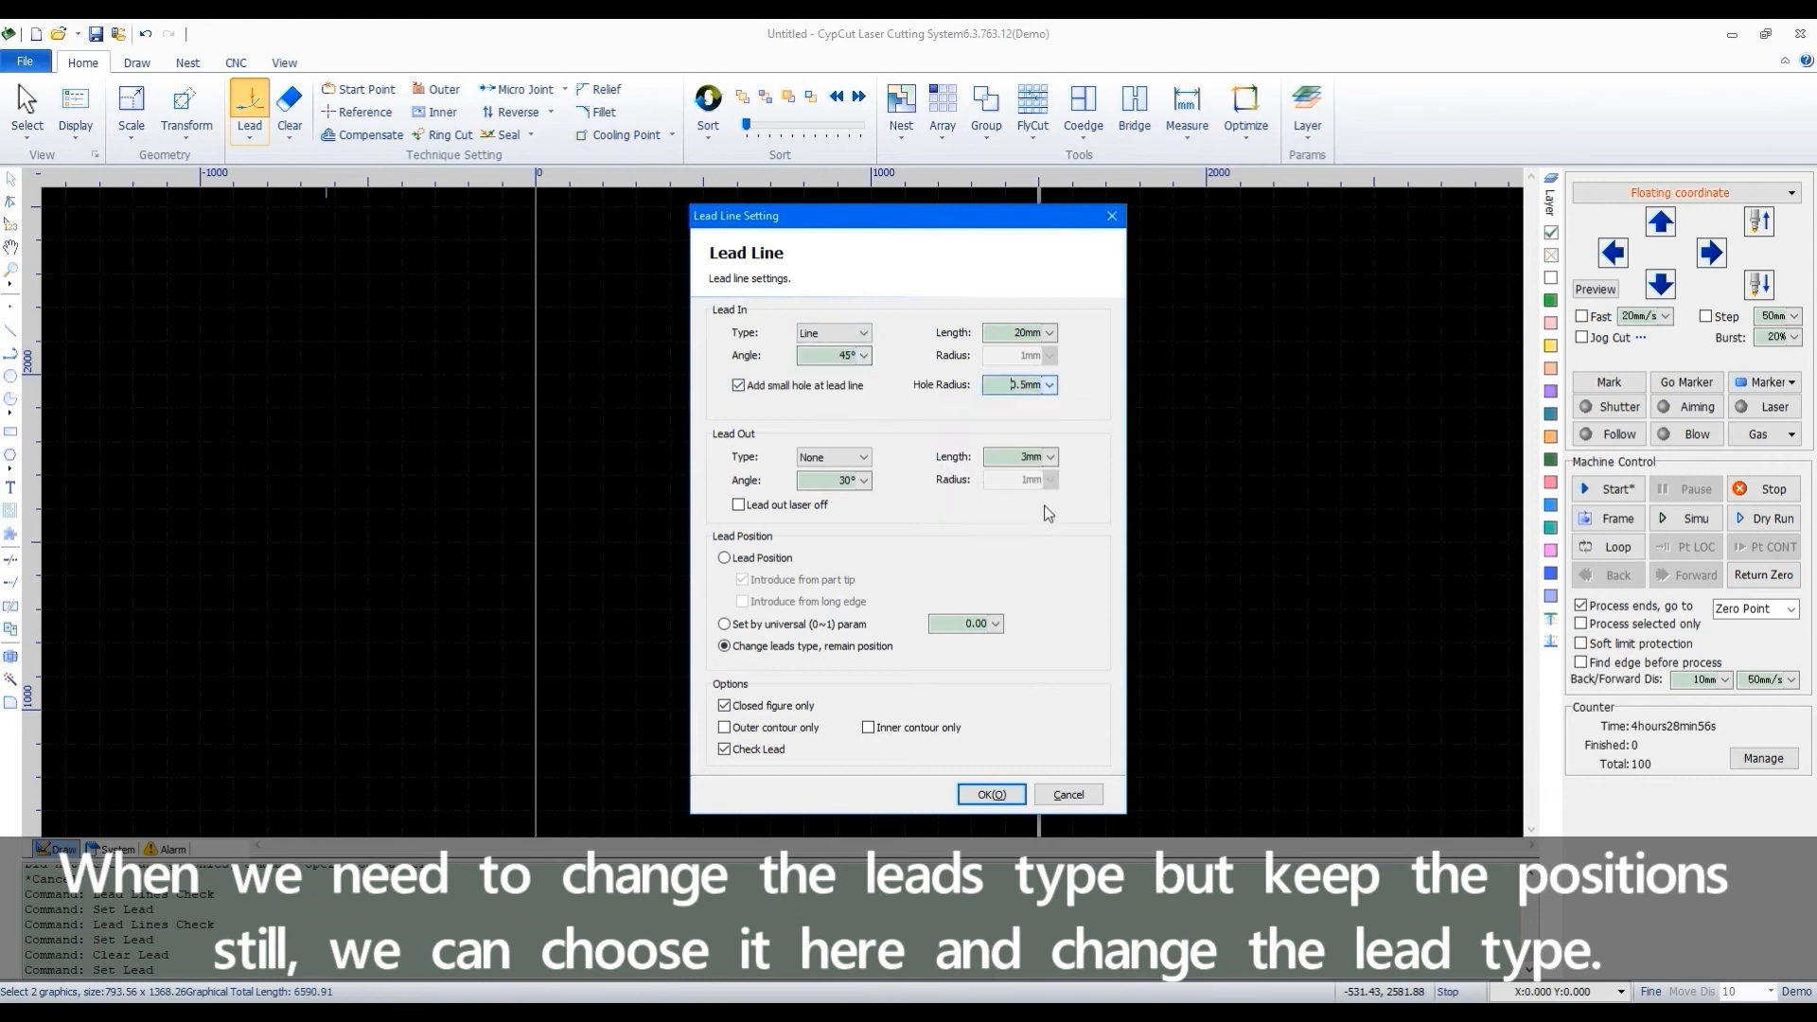
{"action": "left_click", "coordinate": [991, 794]}
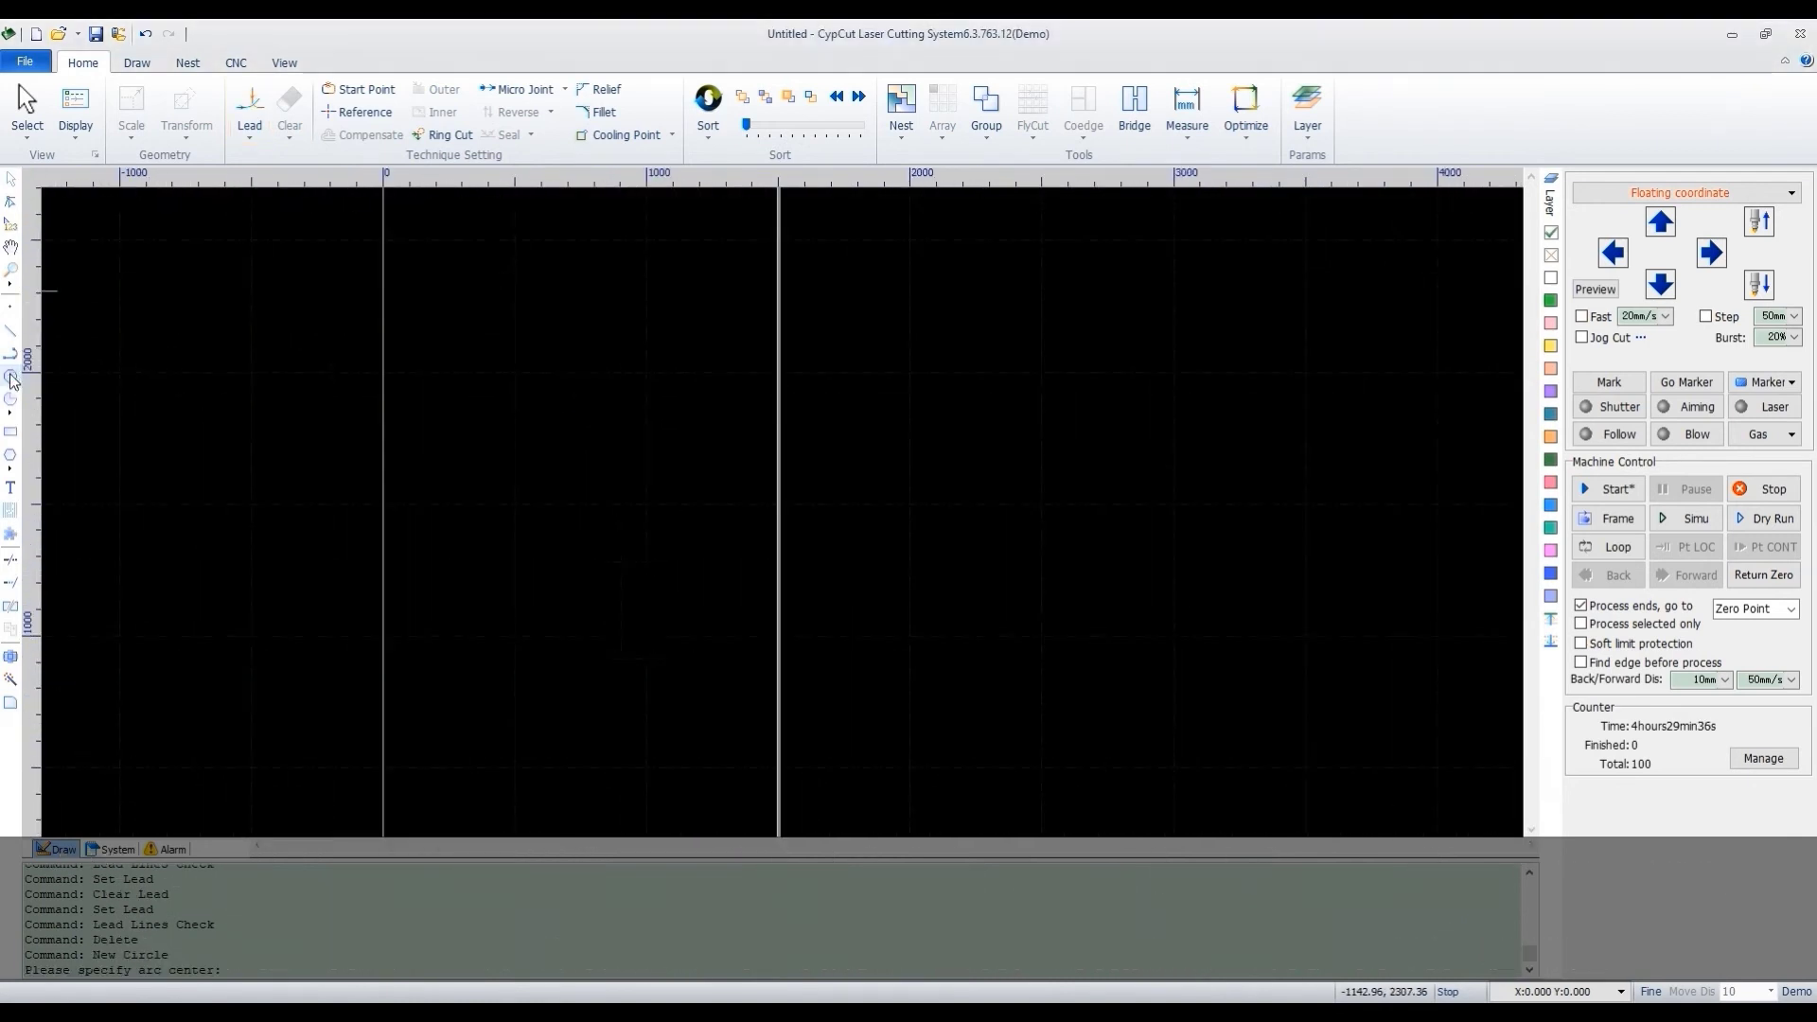
- Draw a circle and scale it to 700mm
{"action": "left_click", "coordinate": [485, 374]}
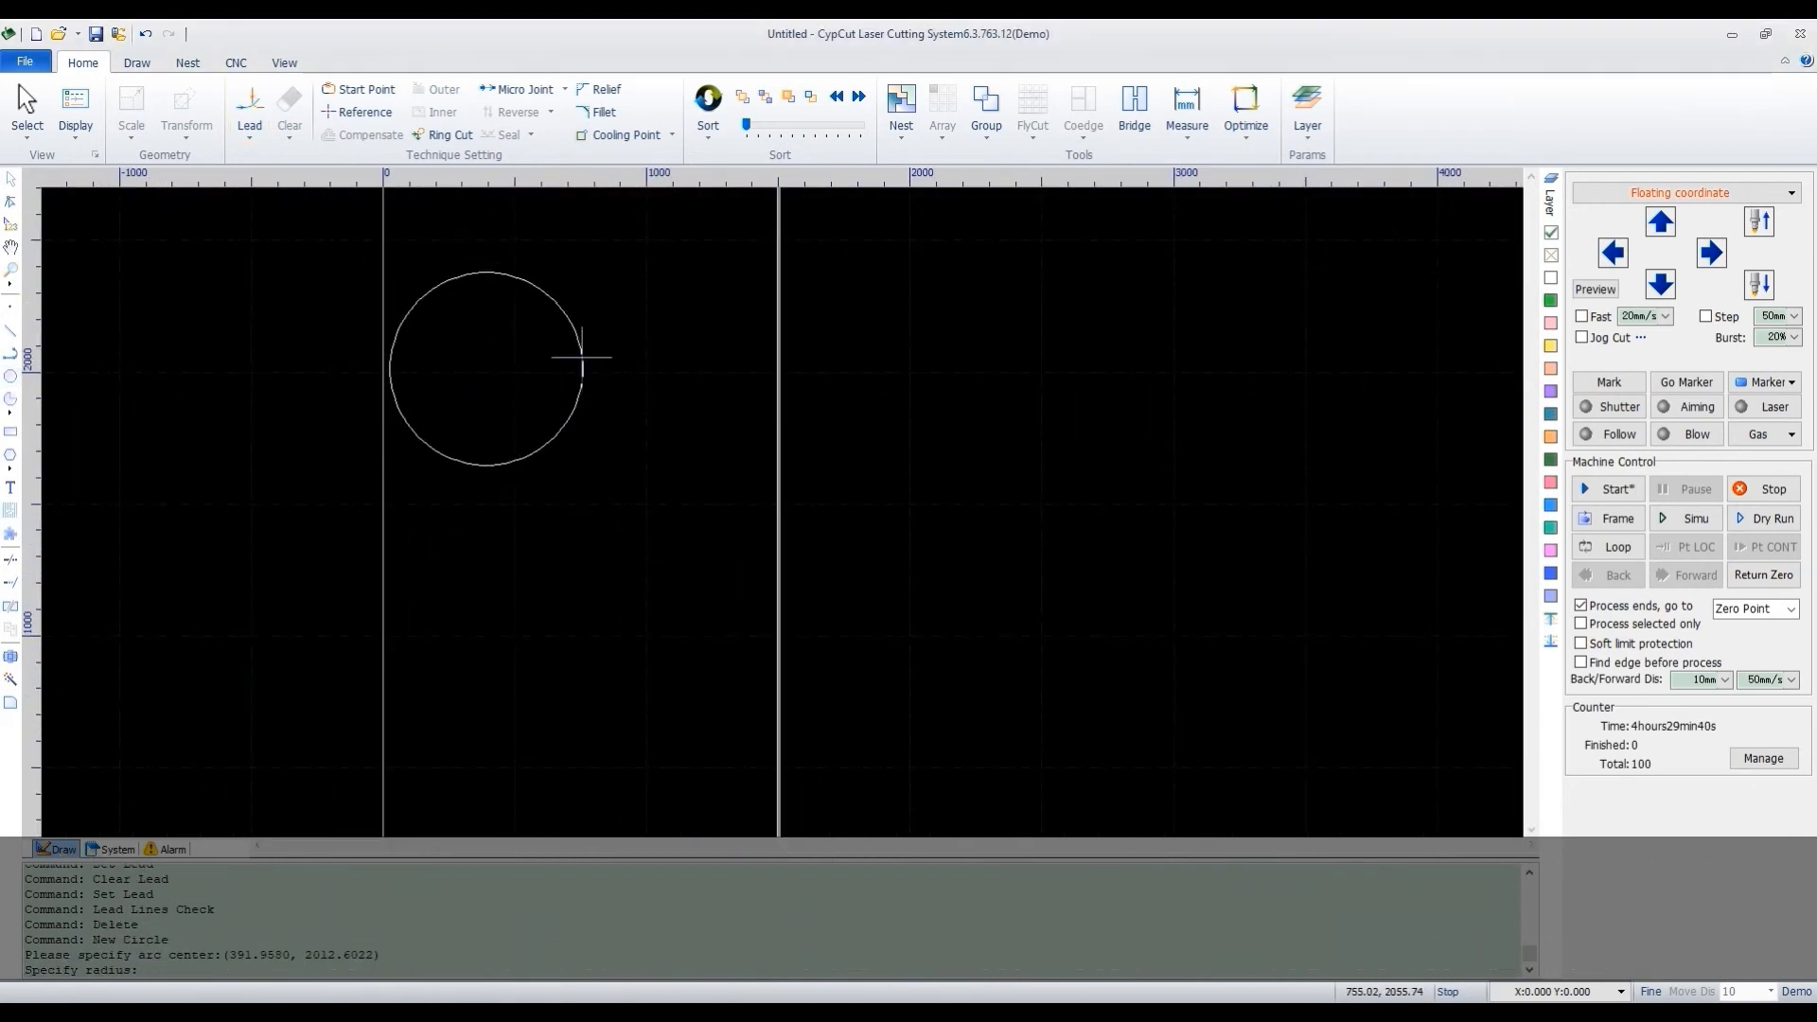
{"action": "left_click", "coordinate": [582, 363]}
{"action": "left_click", "coordinate": [131, 104]}
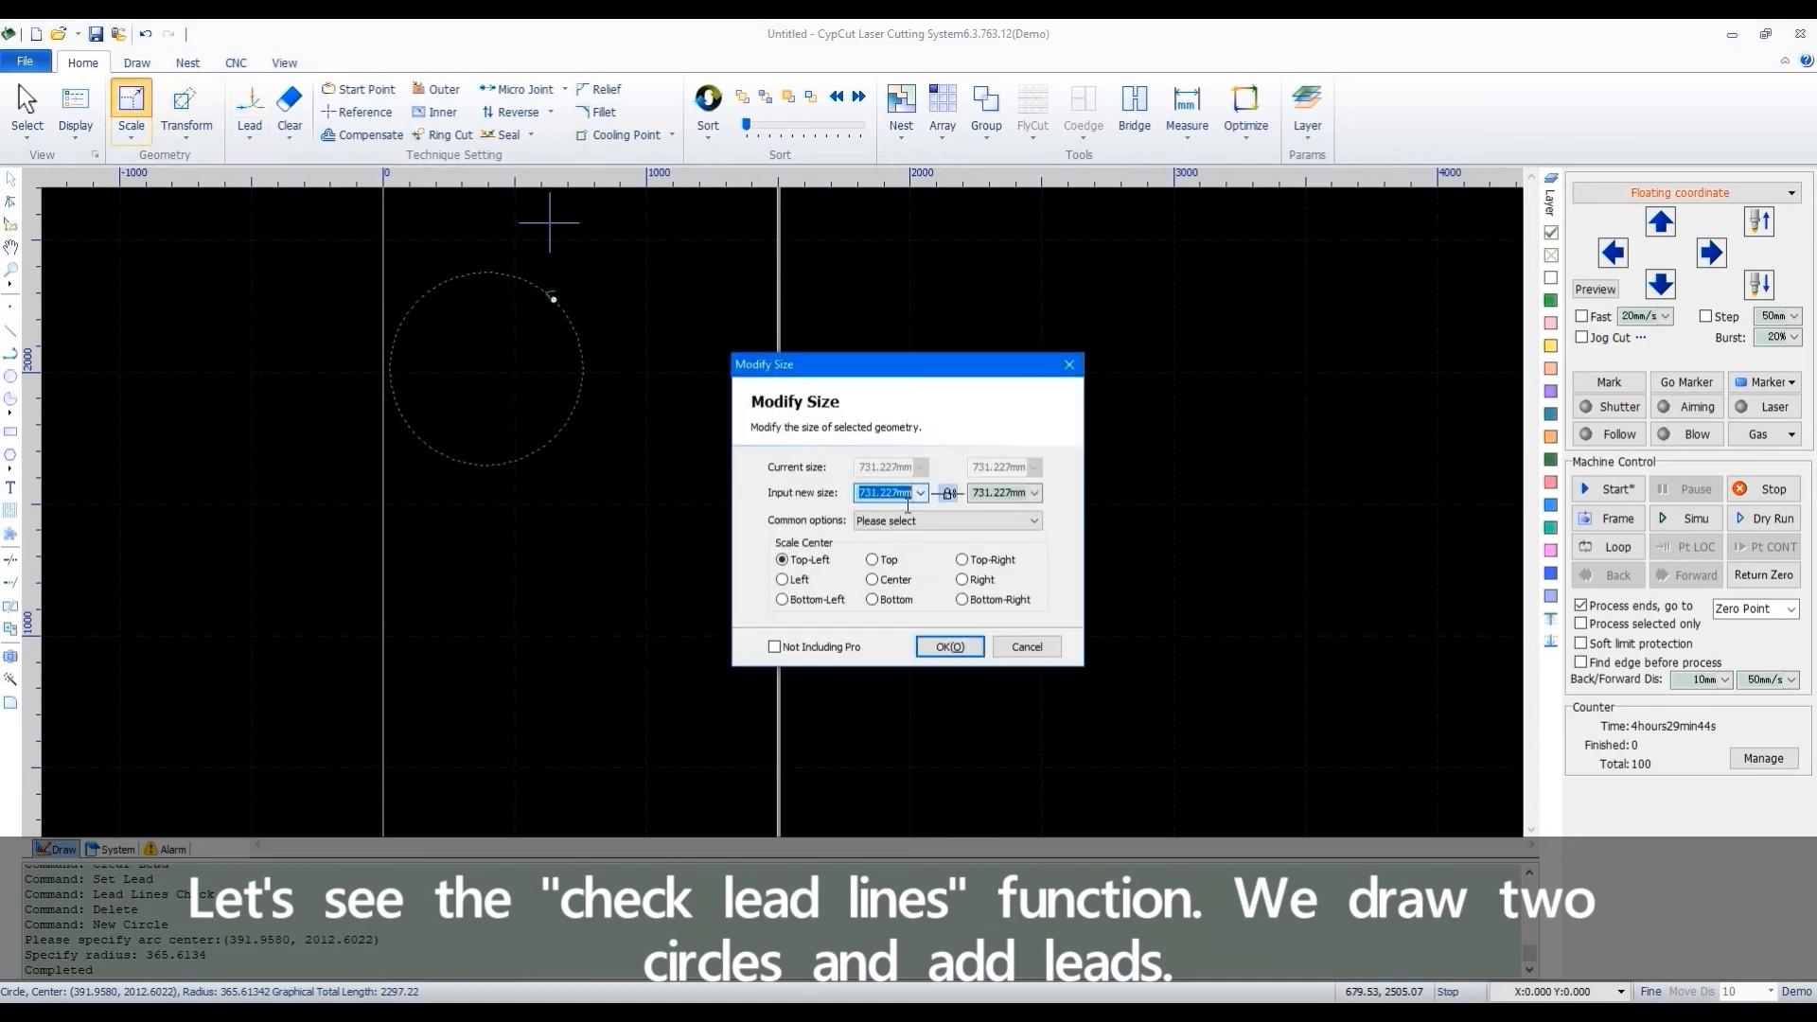
{"action": "type", "text": "700"}
{"action": "left_click", "coordinate": [949, 646]}
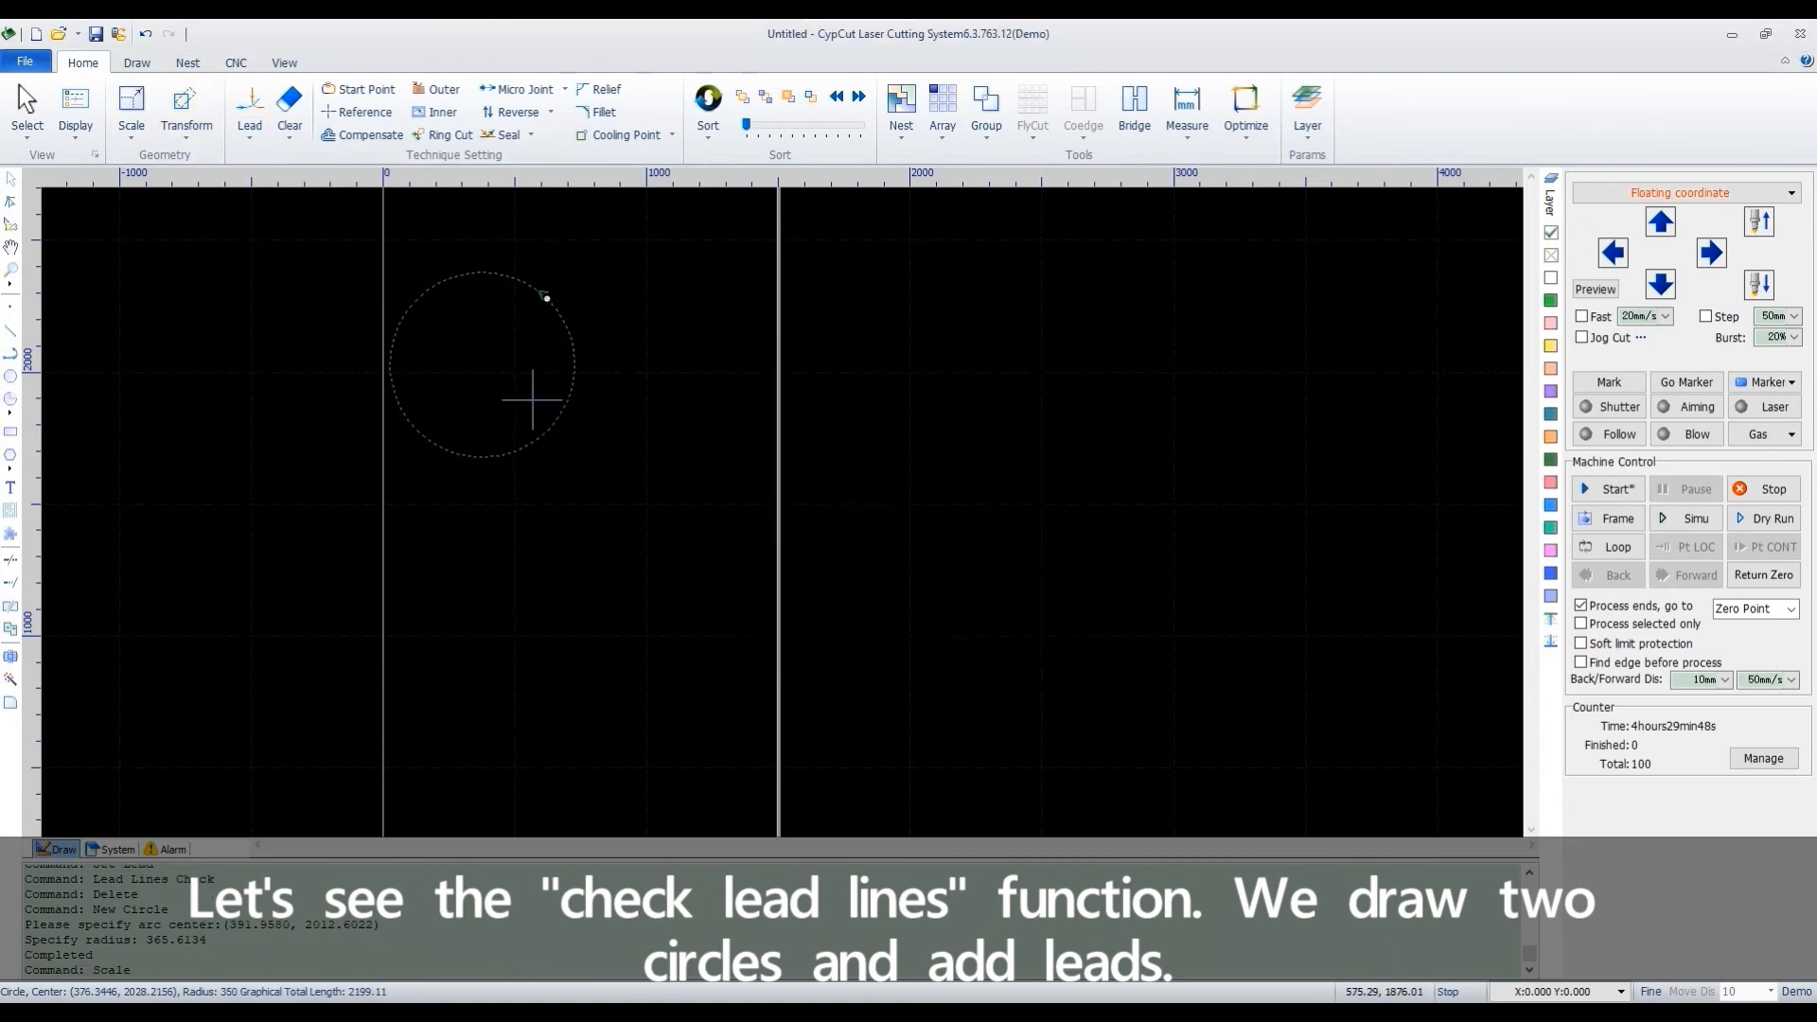
- Draw a second circle below it and scale it to 650mm
{"action": "left_click", "coordinate": [10, 375]}
{"action": "left_click", "coordinate": [475, 530]}
{"action": "left_click", "coordinate": [515, 600]}
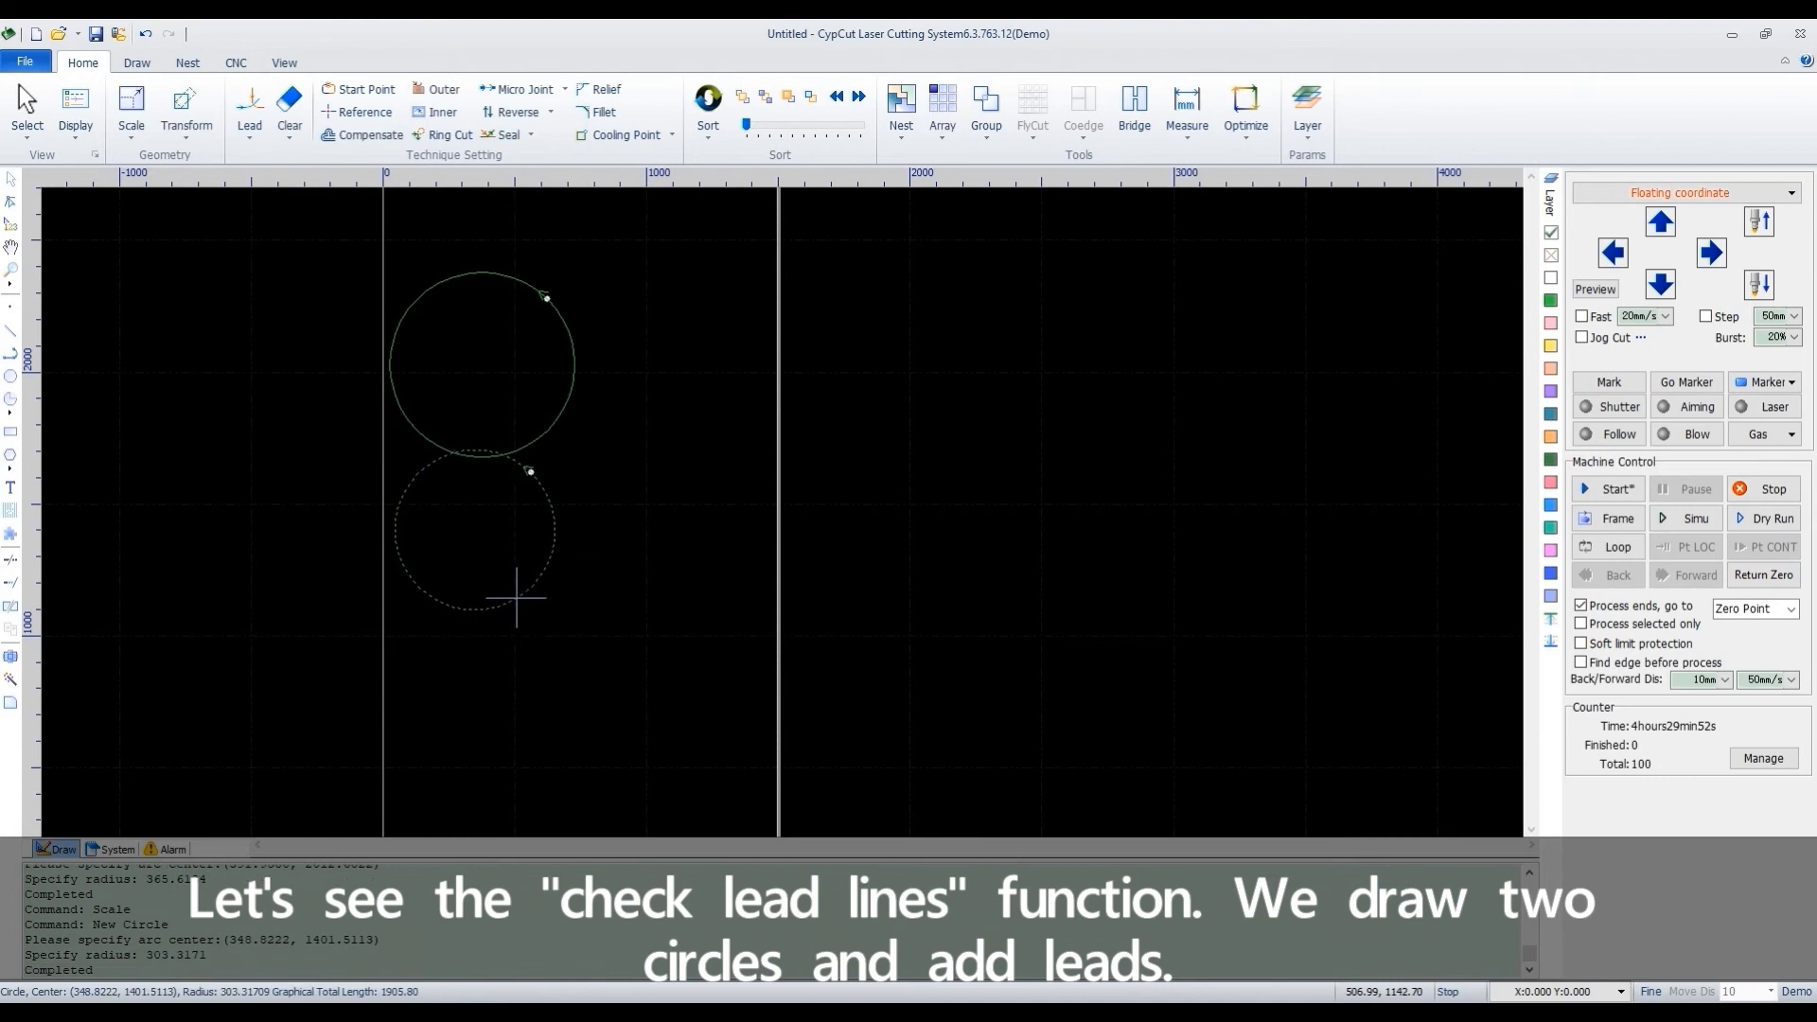
{"action": "left_click", "coordinate": [132, 104]}
{"action": "type", "text": "650"}
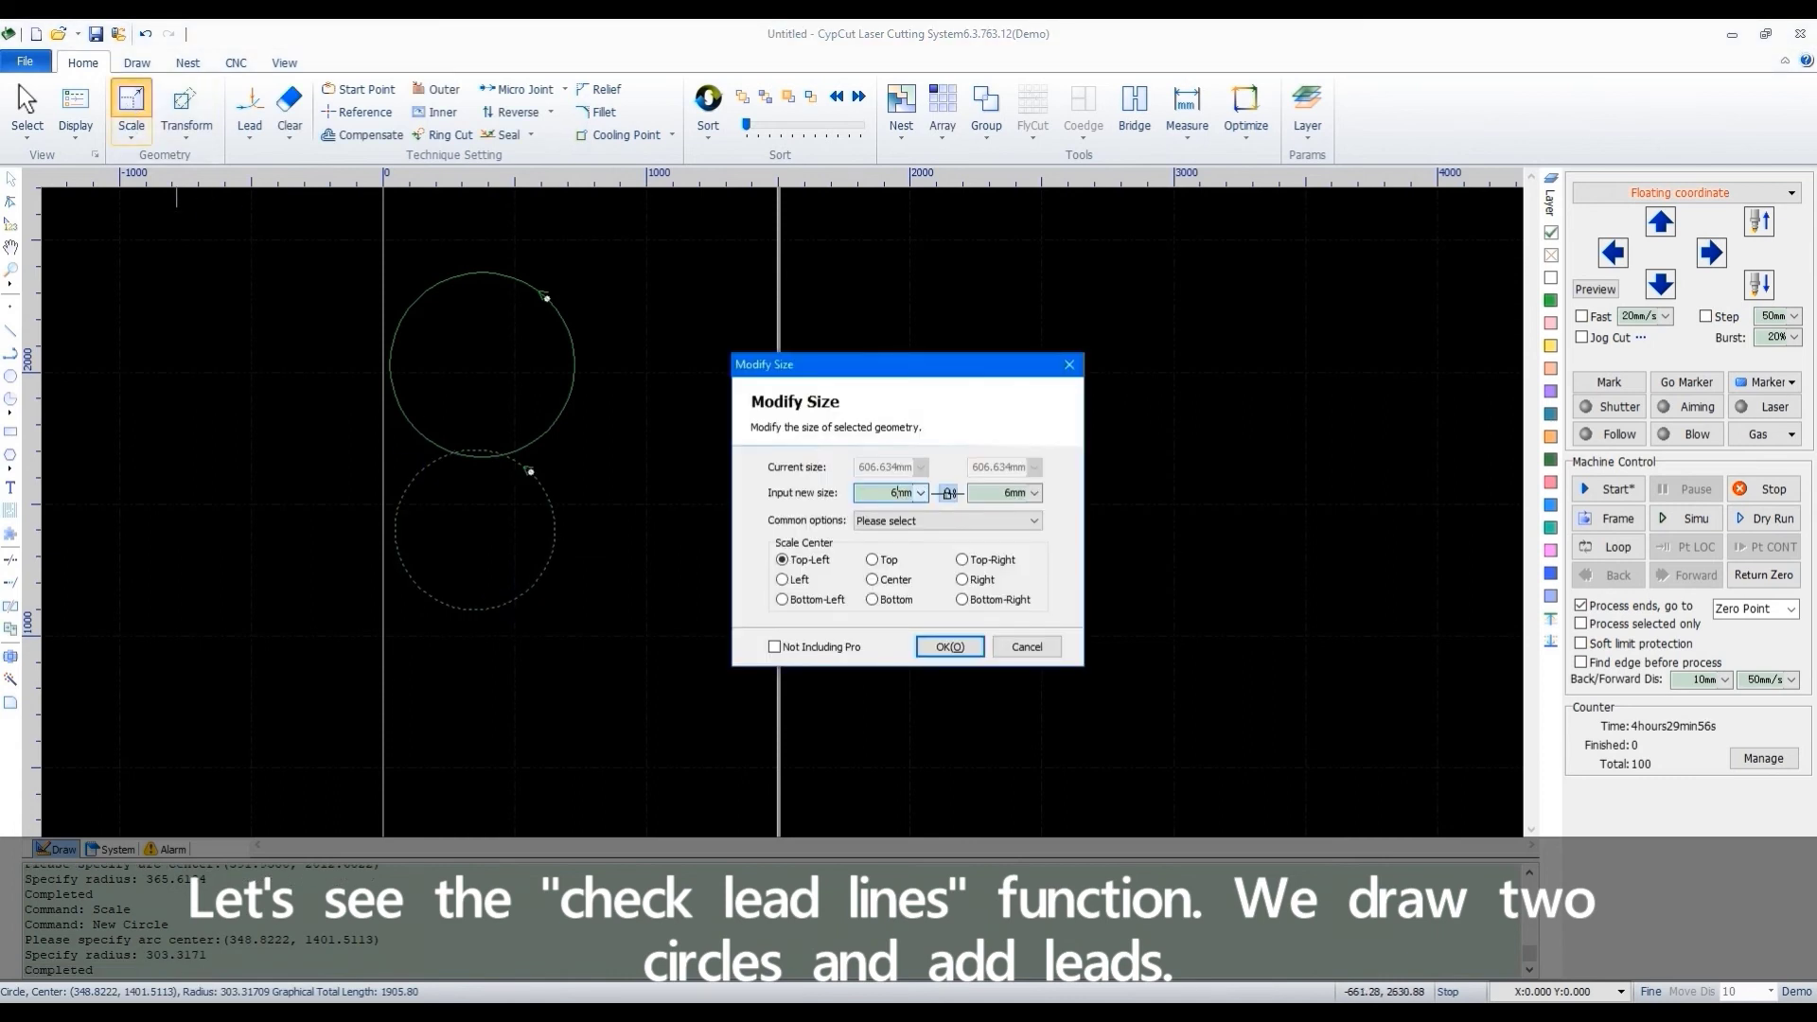
{"action": "left_click", "coordinate": [950, 647]}
- Select both circles, align their centres, and bring up the lead line settings
{"action": "key", "text": "ctrl+a"}
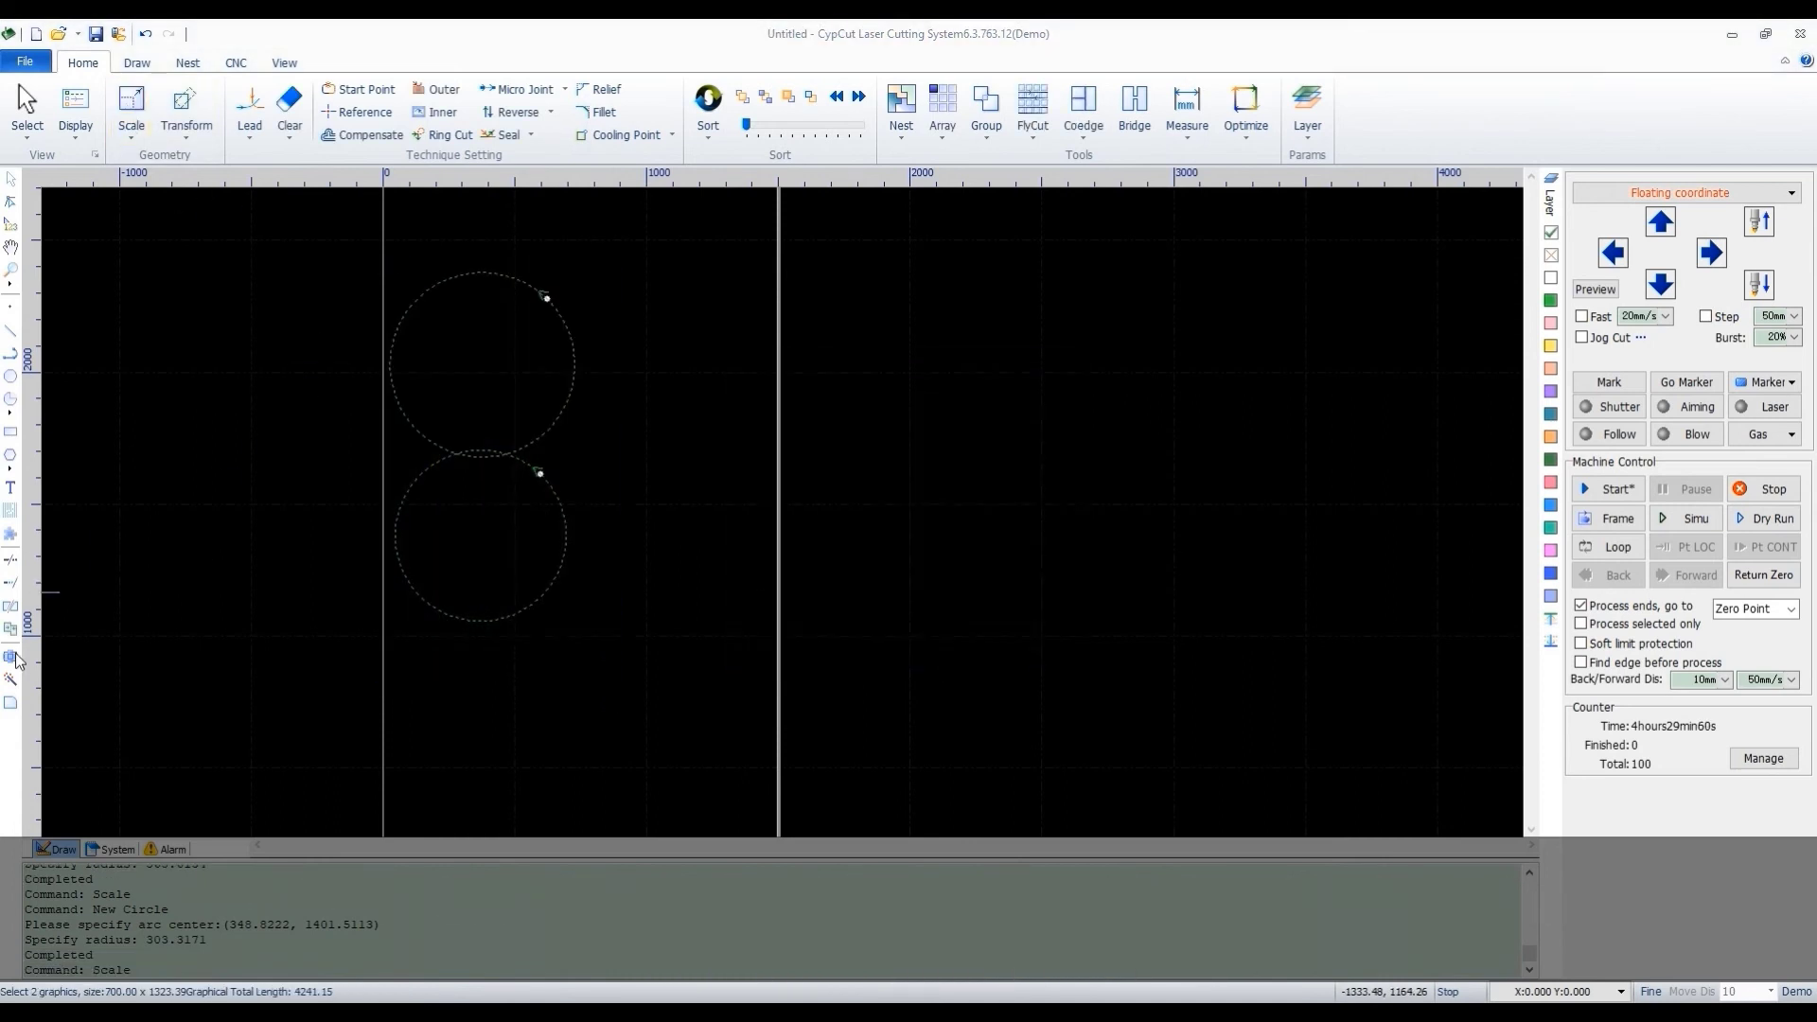
{"action": "left_click", "coordinate": [10, 656]}
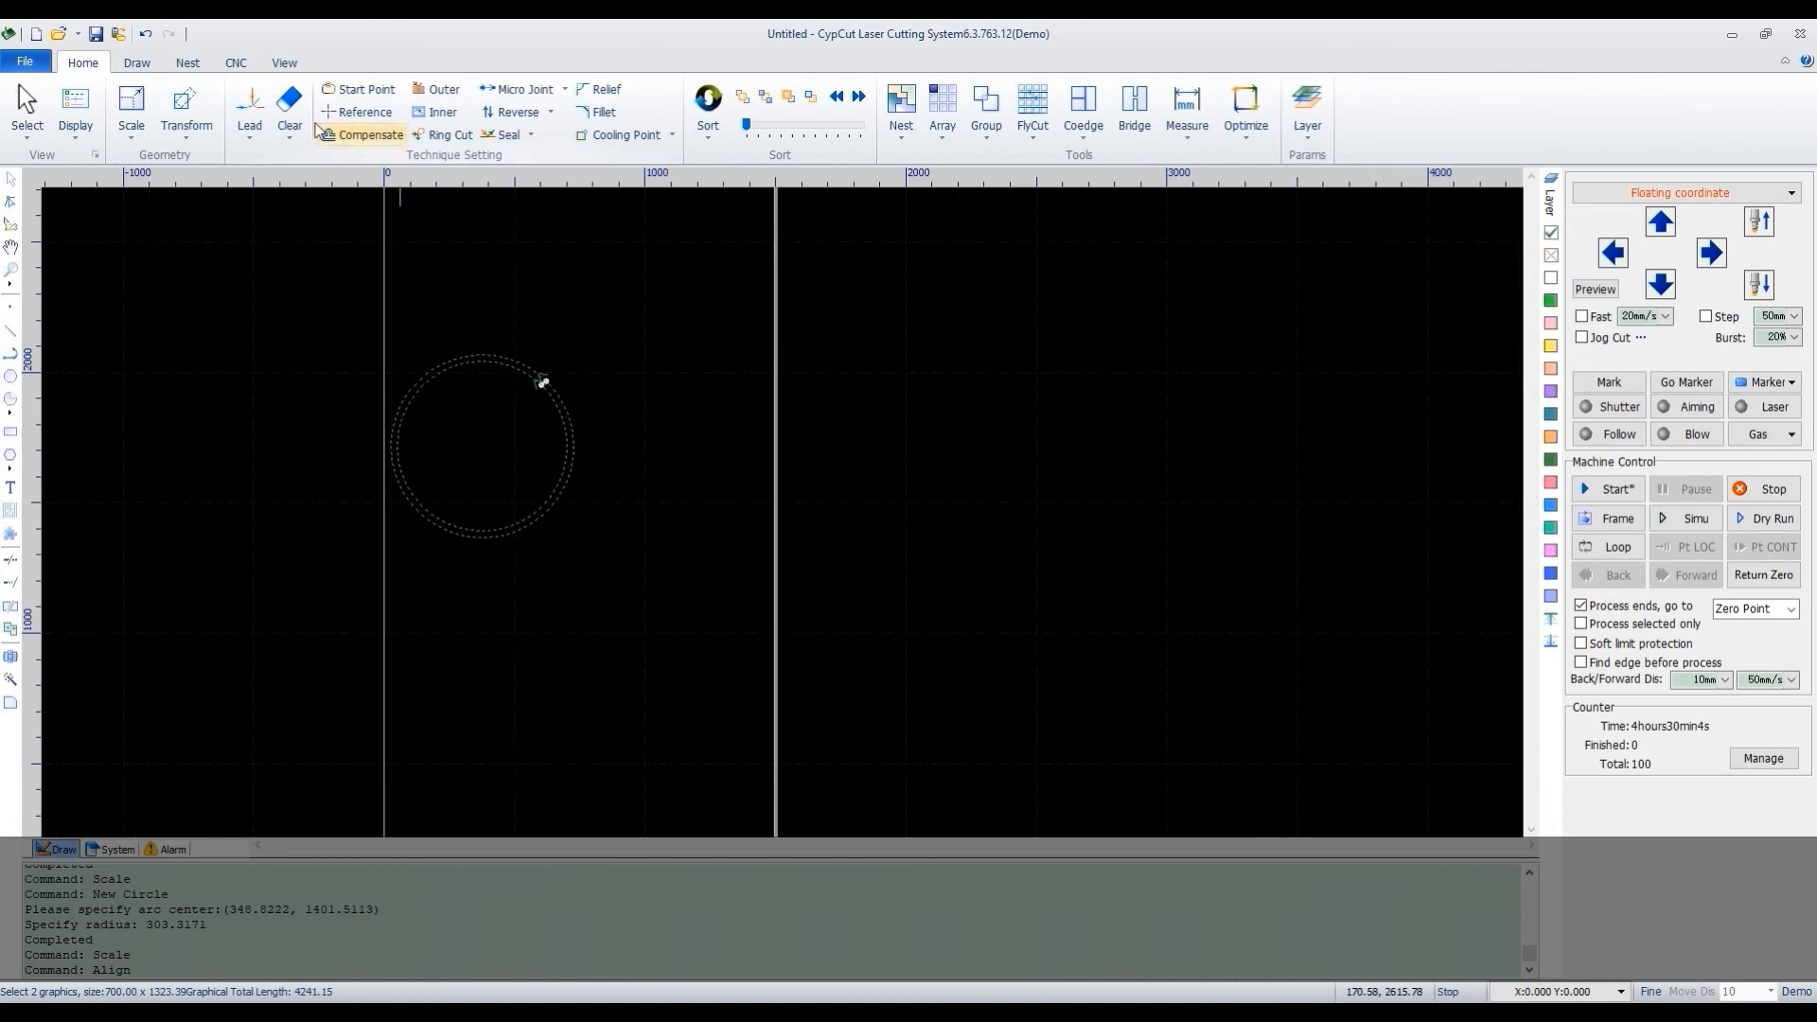
{"action": "left_click", "coordinate": [249, 108]}
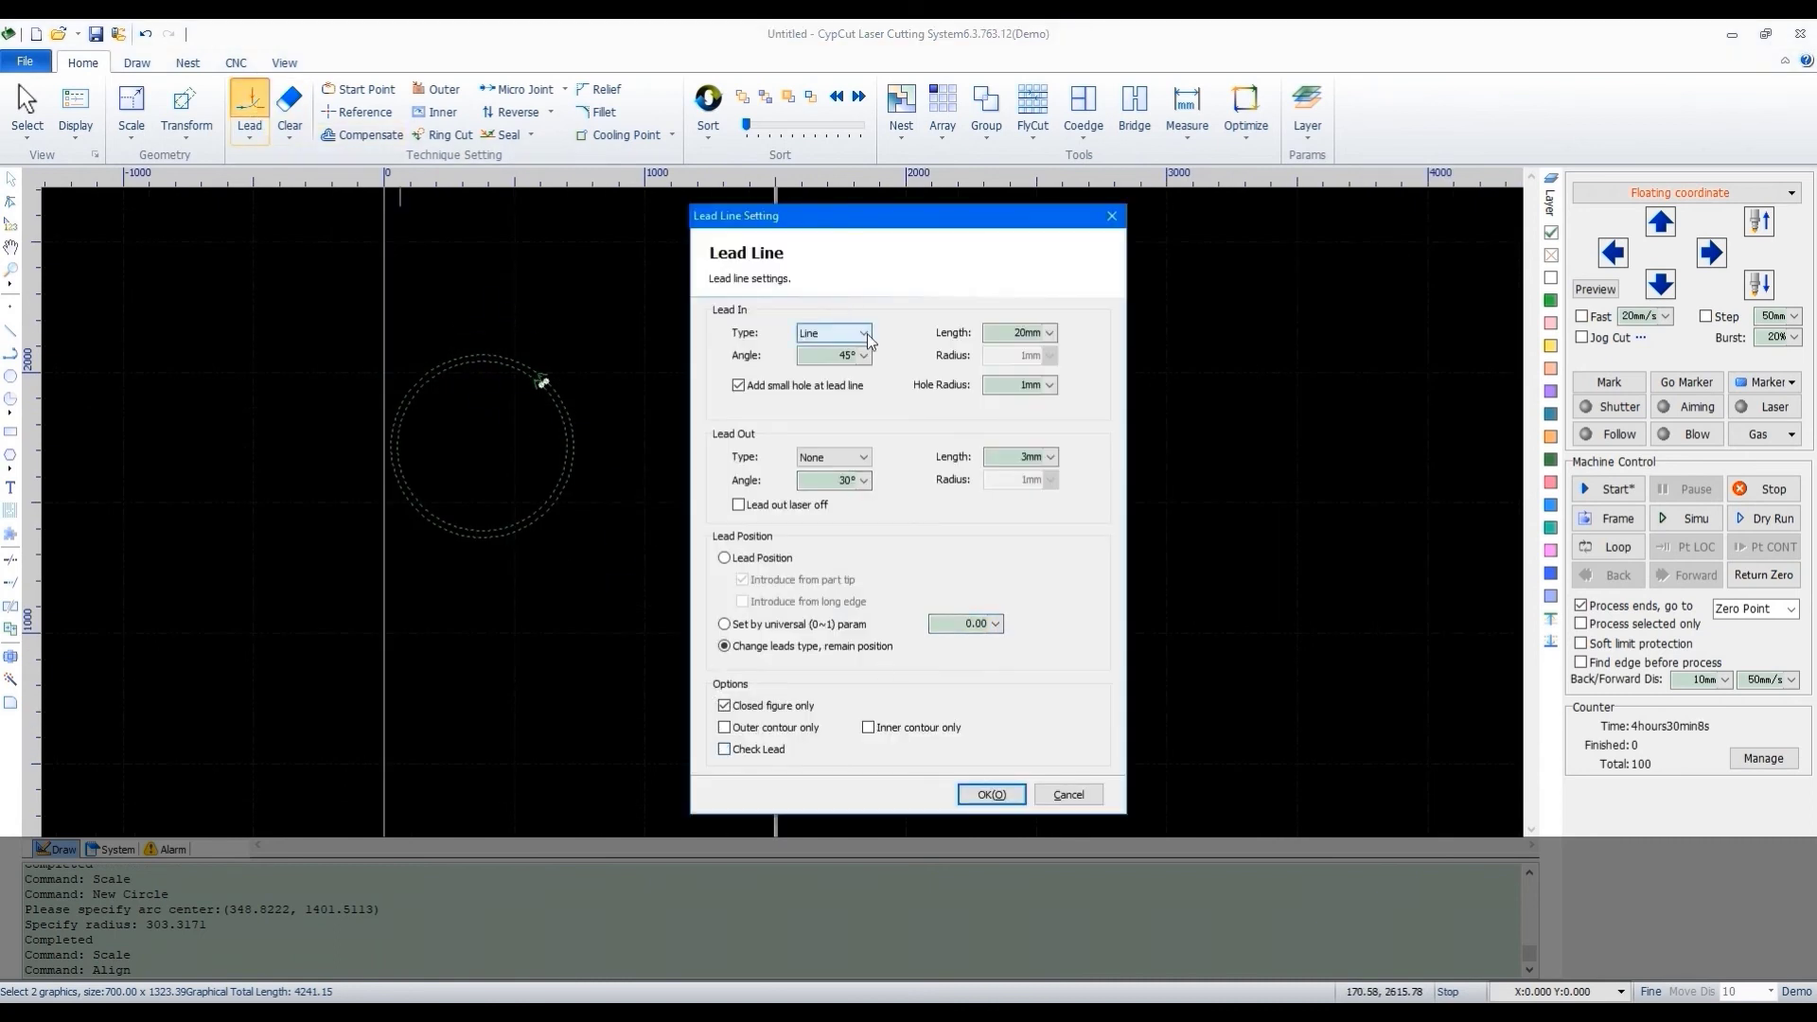
- Apply 100mm lead-ins to both circles with Check Lead off, then zoom to inspect them
{"action": "left_click", "coordinate": [1042, 336]}
{"action": "left_click", "coordinate": [1053, 339]}
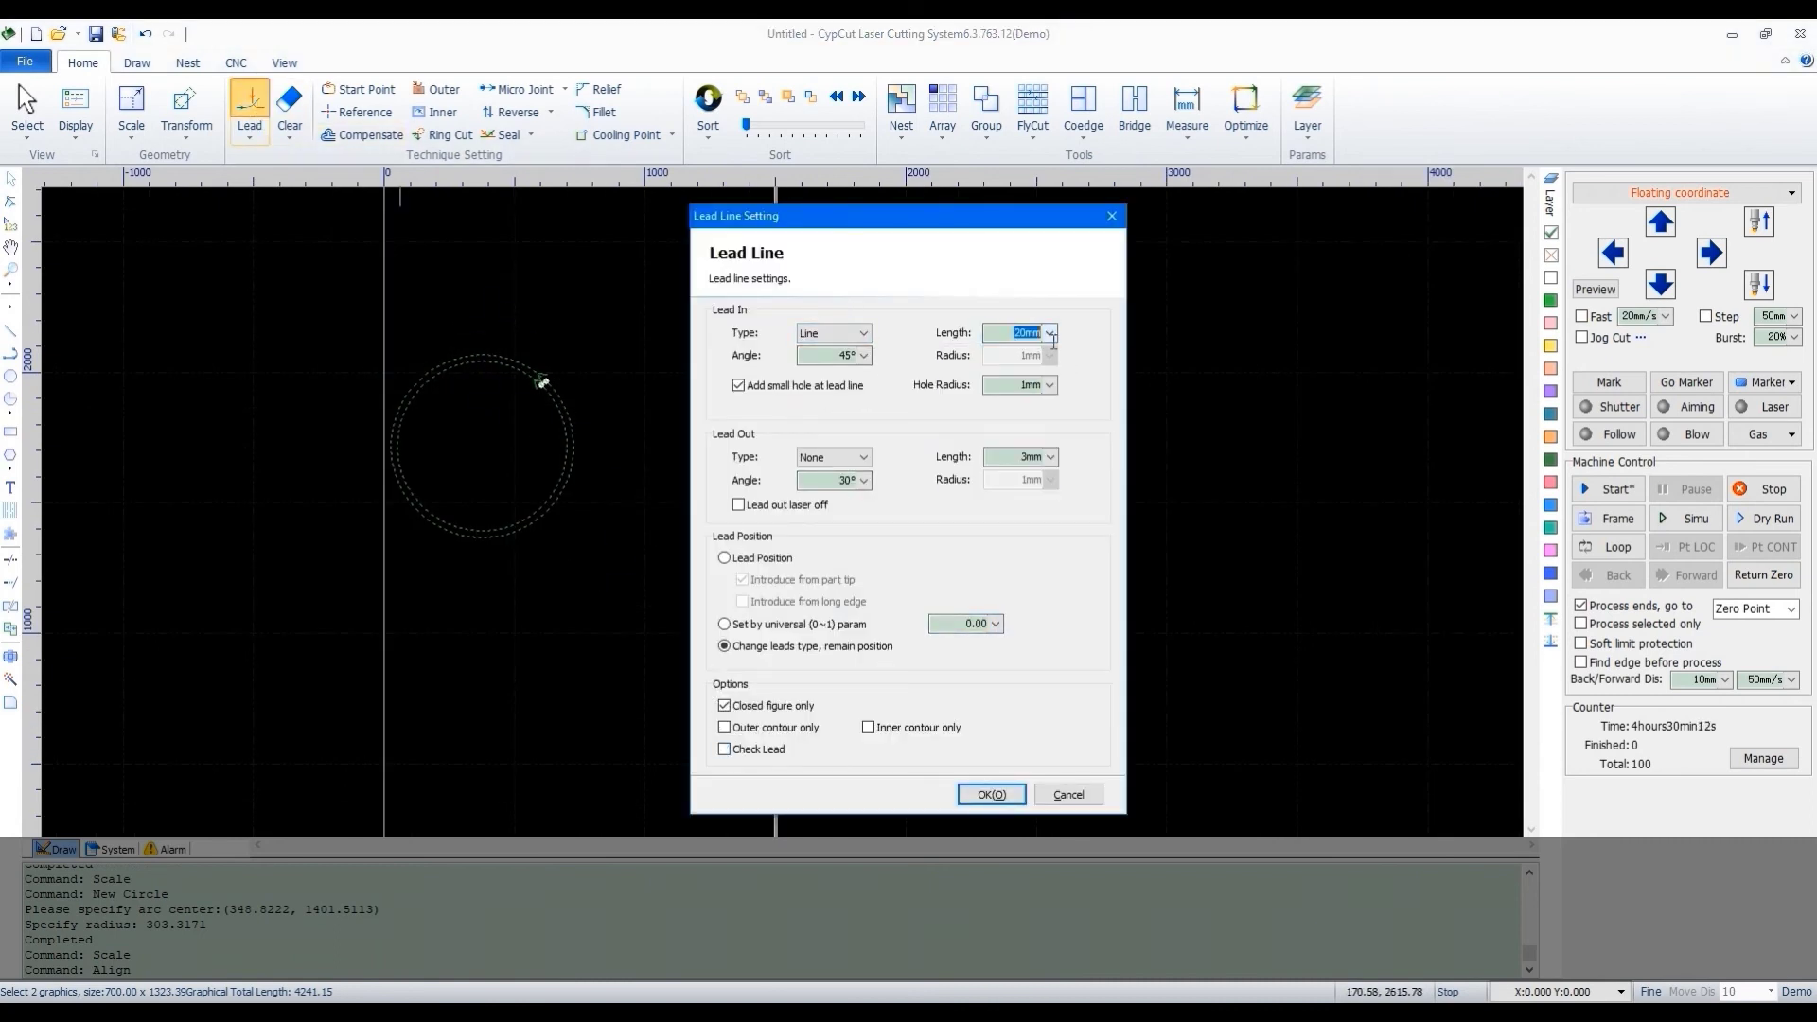
{"action": "type", "text": "100"}
{"action": "left_click", "coordinate": [991, 795]}
{"action": "scroll", "coordinate": [588, 357], "scroll_direction": "up", "scroll_amount": 10}
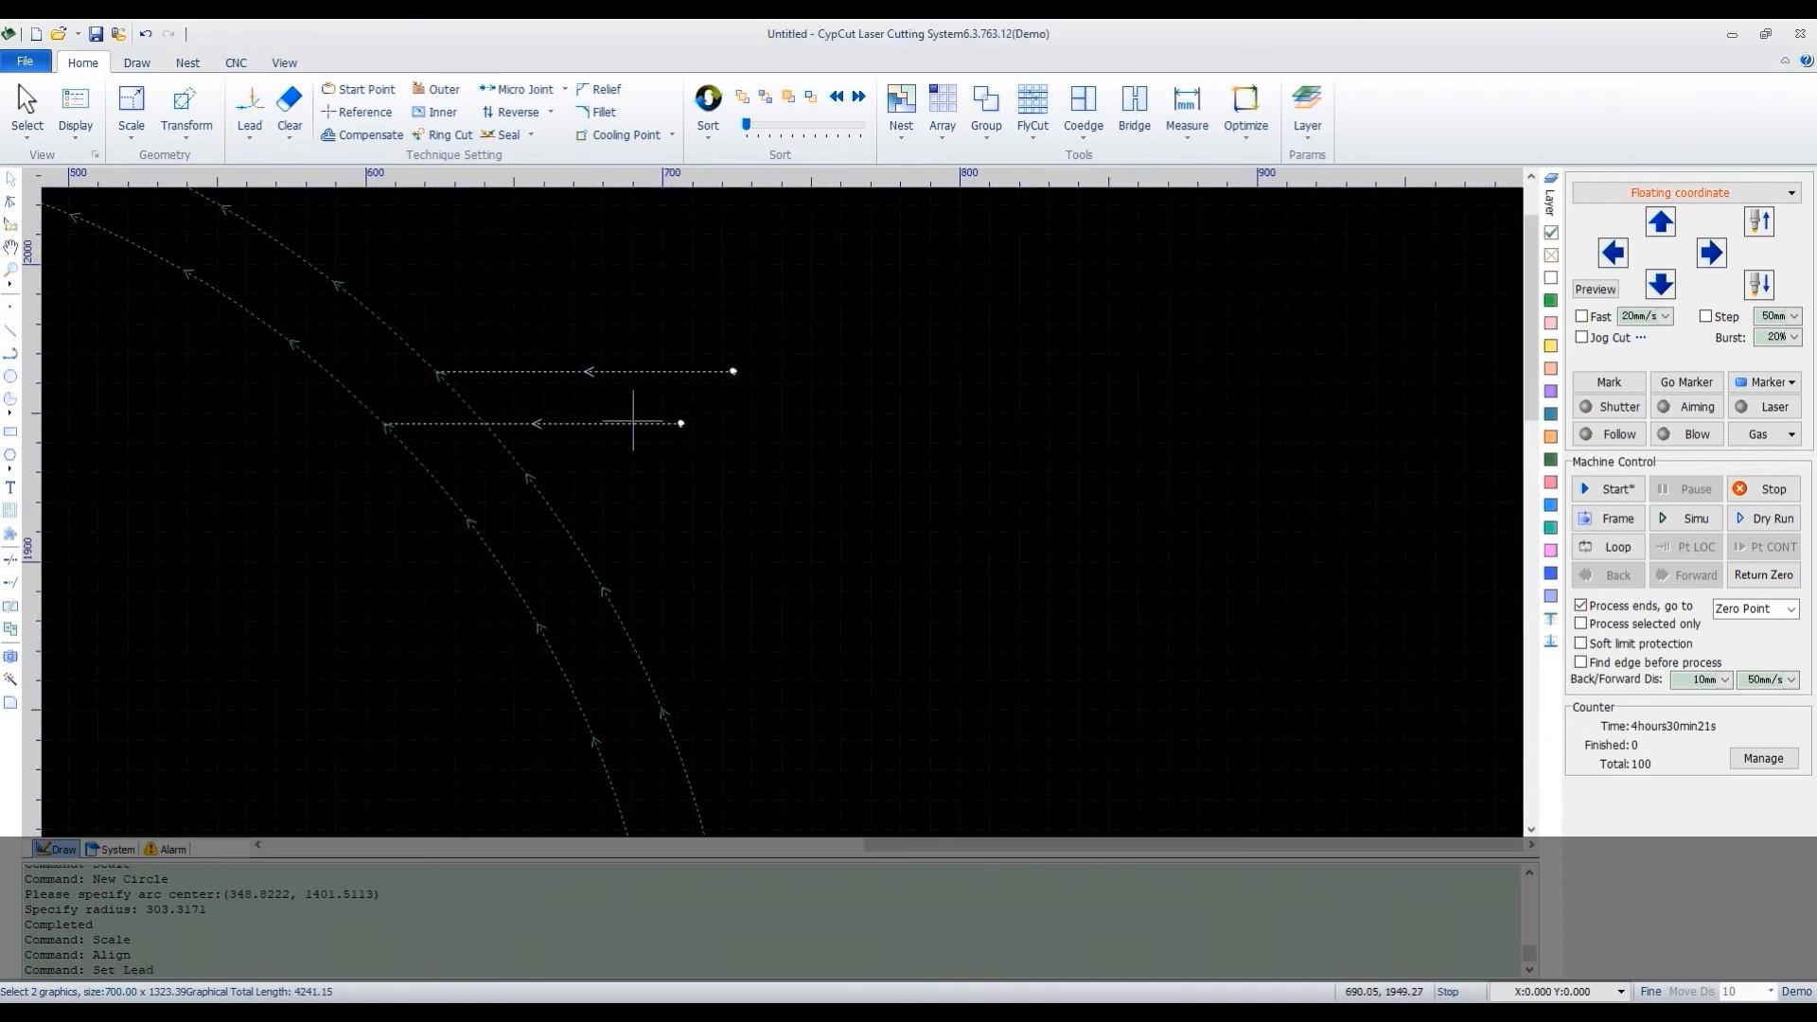
{"action": "scroll", "coordinate": [550, 420], "scroll_direction": "down", "scroll_amount": 8}
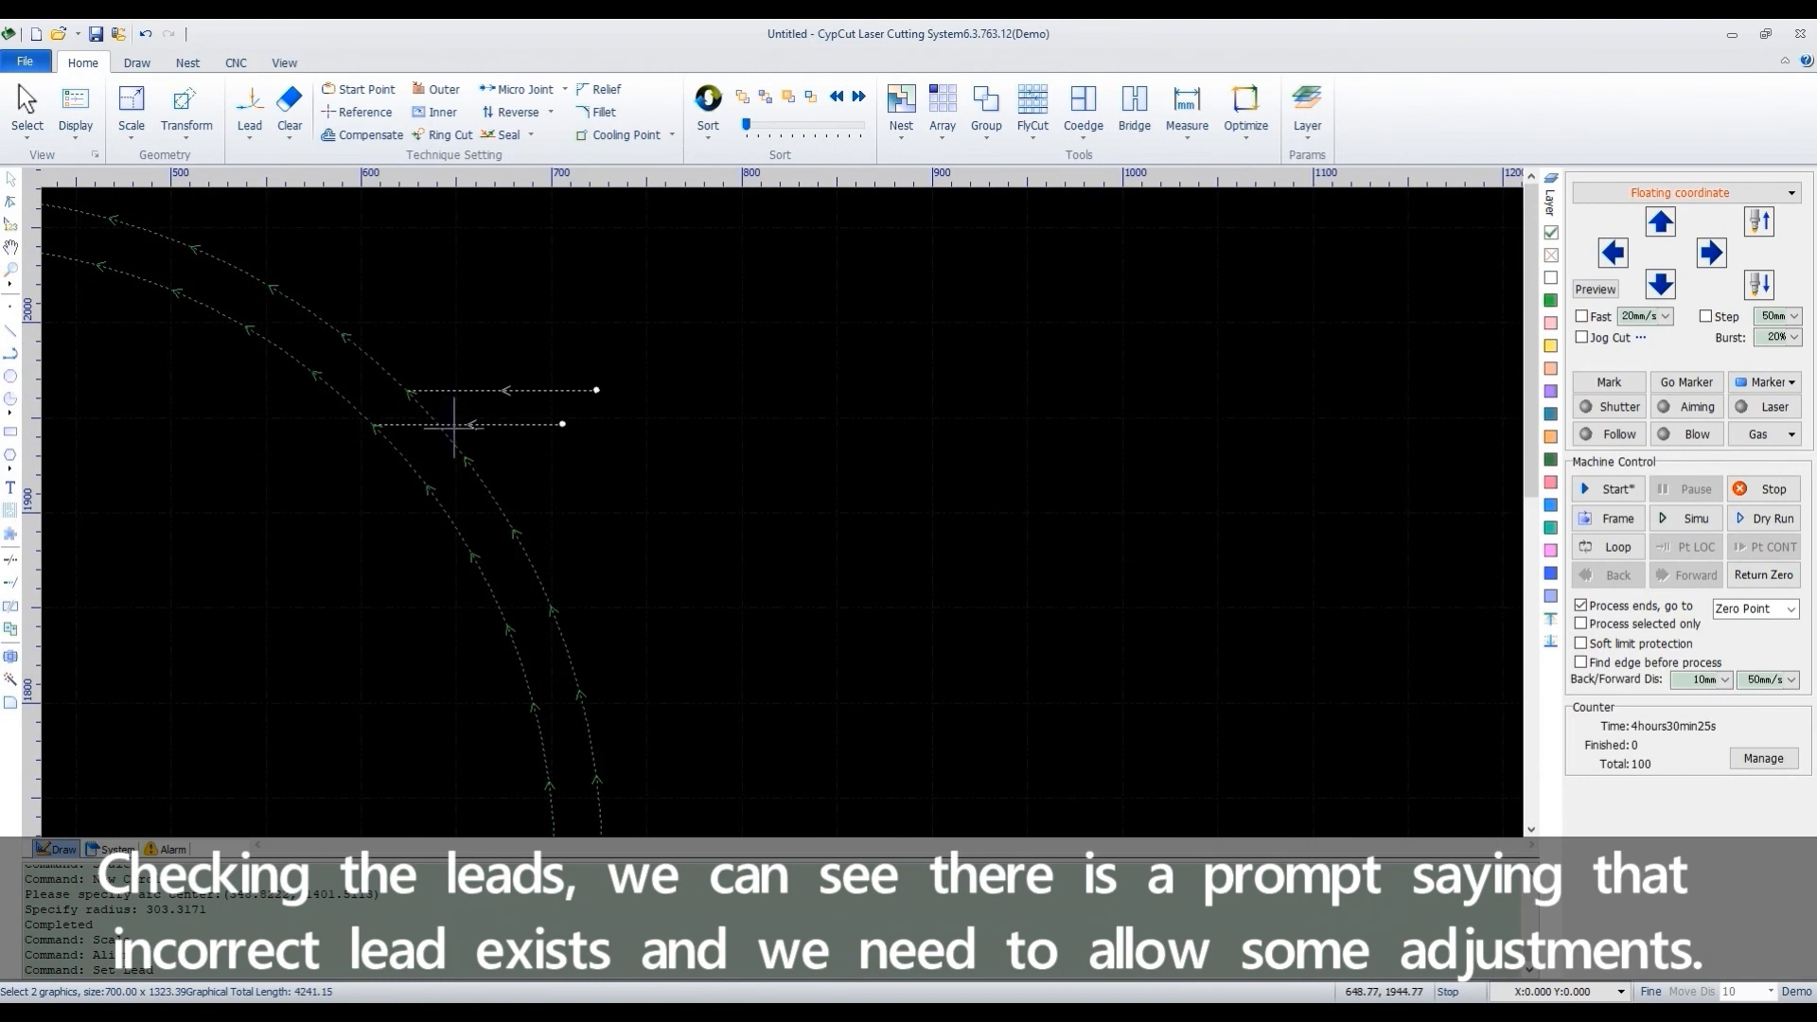
{"action": "scroll", "coordinate": [467, 410], "scroll_direction": "down", "scroll_amount": 4}
- Run Check Lead Lines and accept automatic adjustment of the inner circle's crossing lead
{"action": "left_click", "coordinate": [249, 132]}
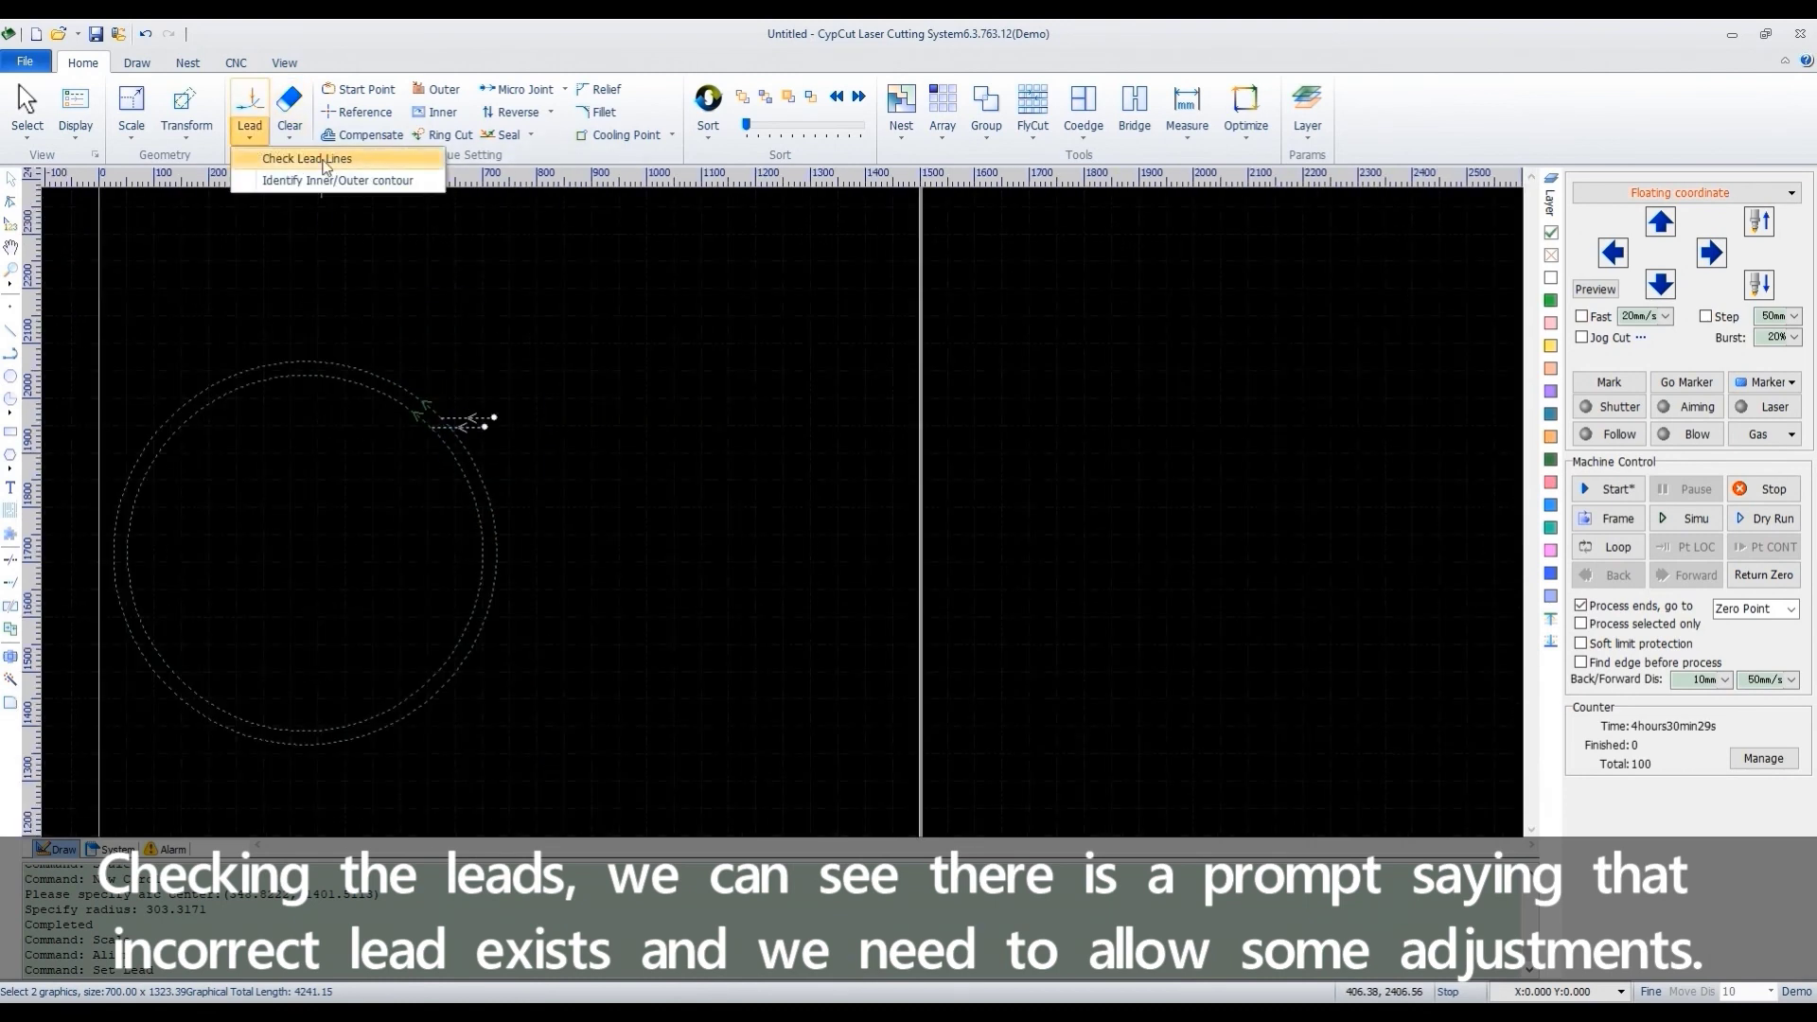
{"action": "left_click", "coordinate": [316, 161]}
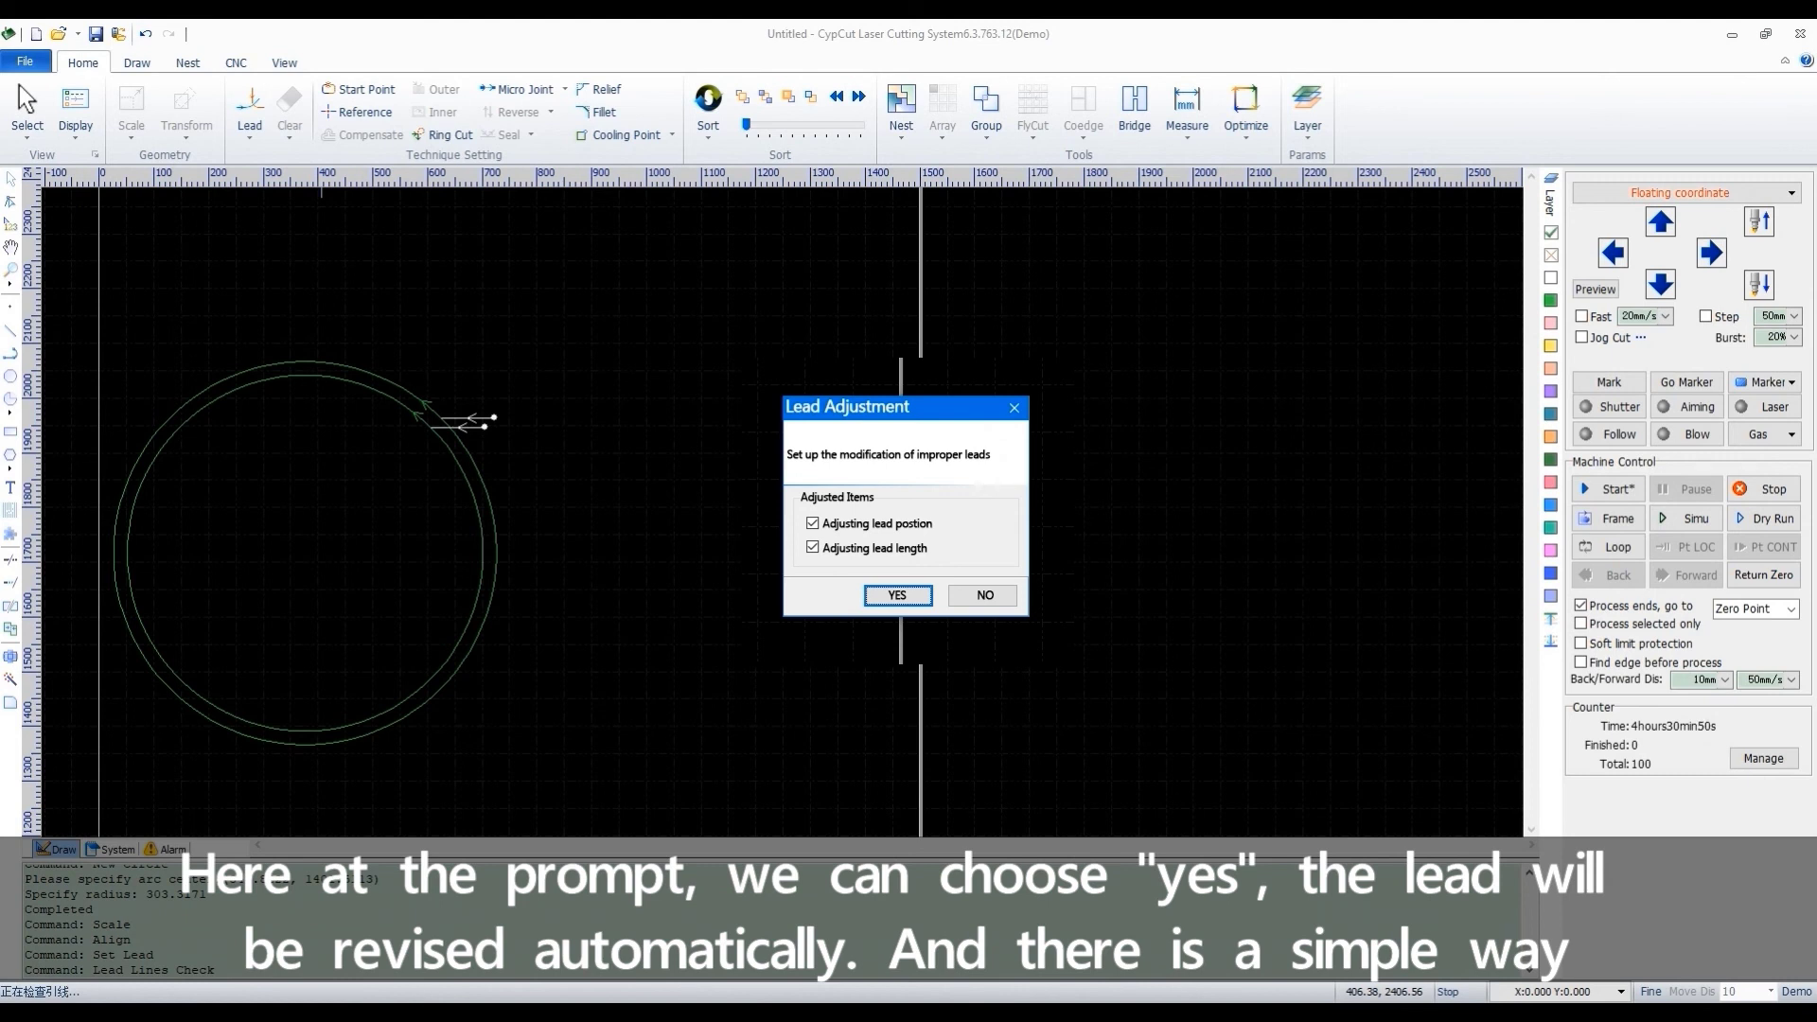
{"action": "key", "text": "Return"}
{"action": "key", "text": "Return"}
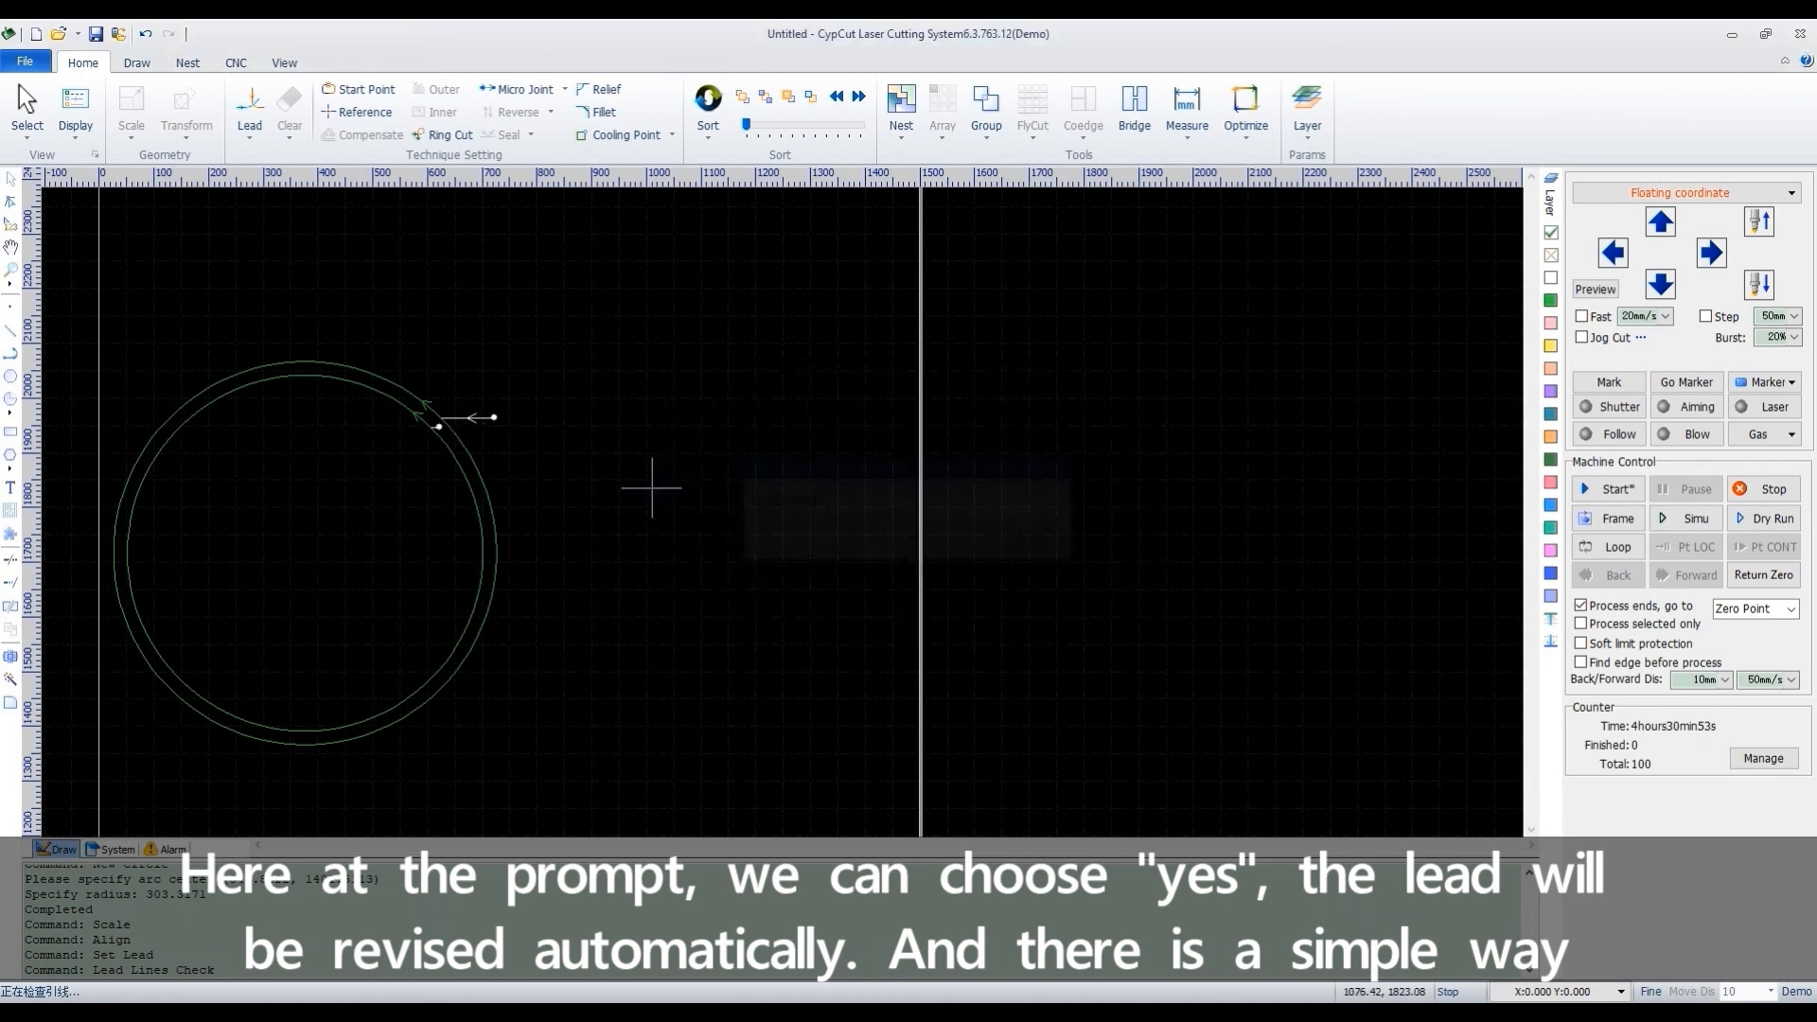
{"action": "scroll", "coordinate": [434, 420], "scroll_direction": "up", "scroll_amount": 3}
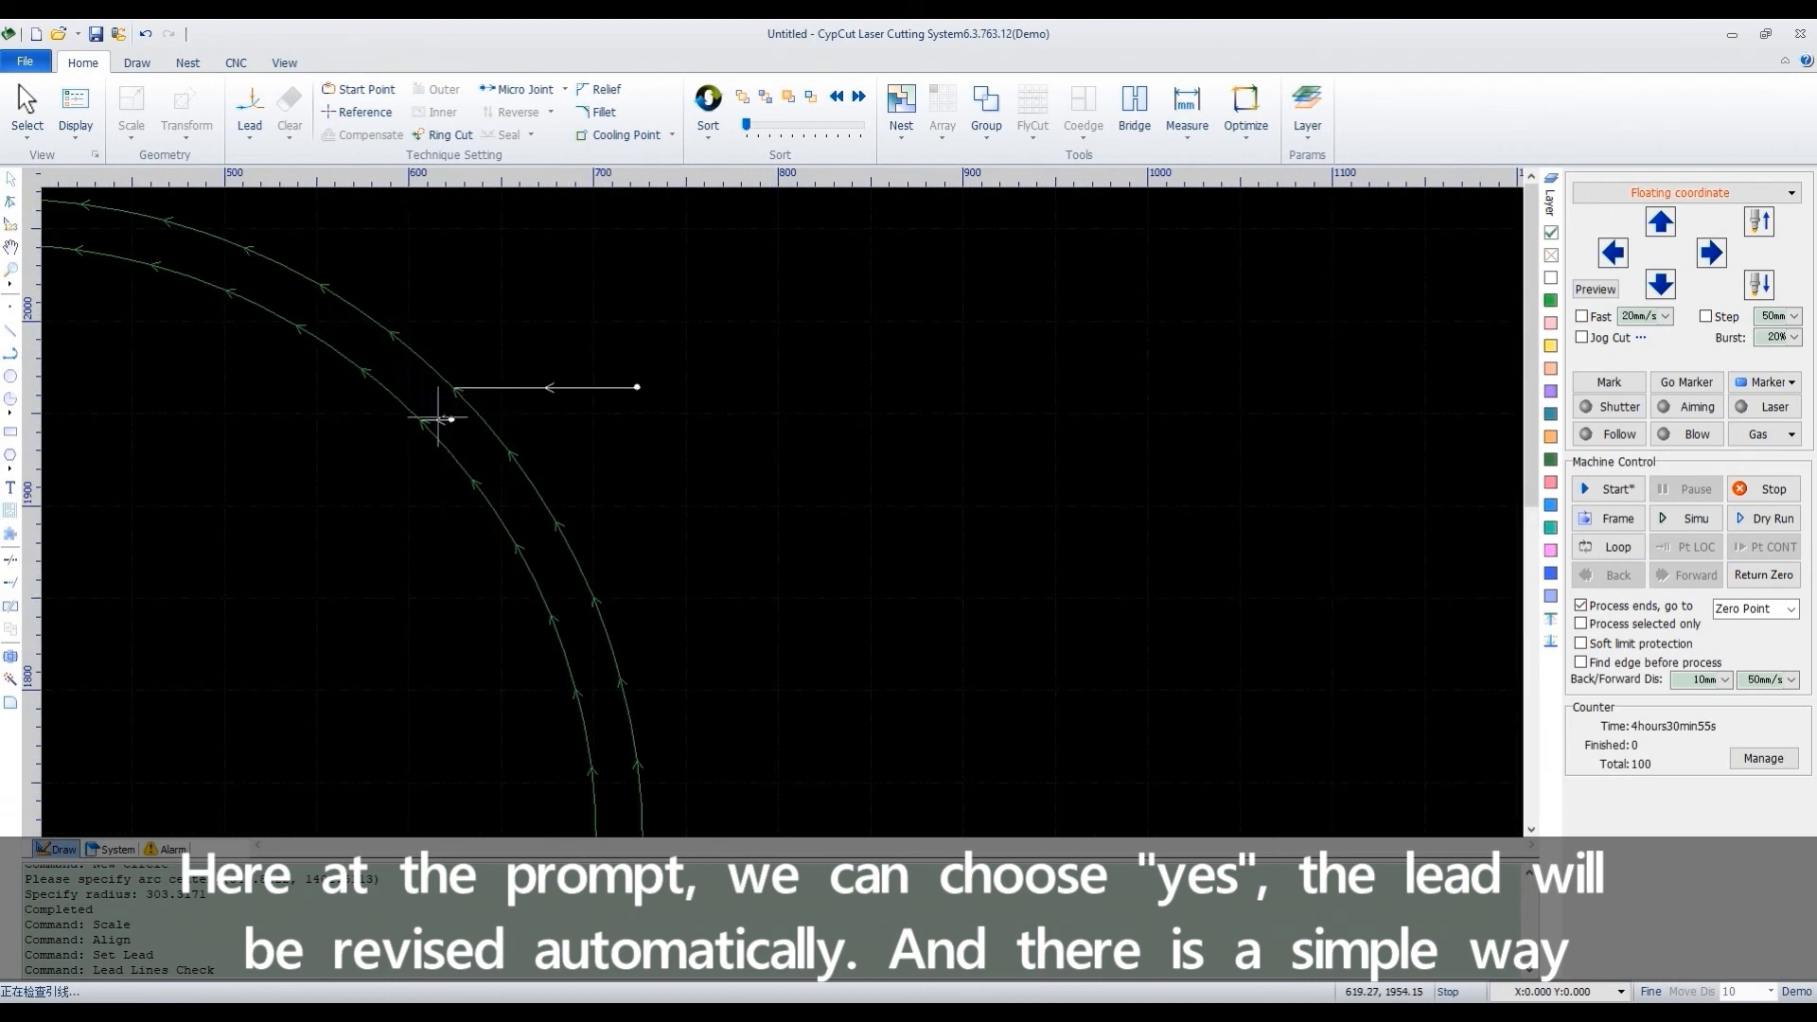
- Reapply the circles' leads with Check Lead ticked and acknowledge the 'Lead in Check Passed!' message
{"action": "scroll", "coordinate": [443, 416], "scroll_direction": "down", "scroll_amount": 3}
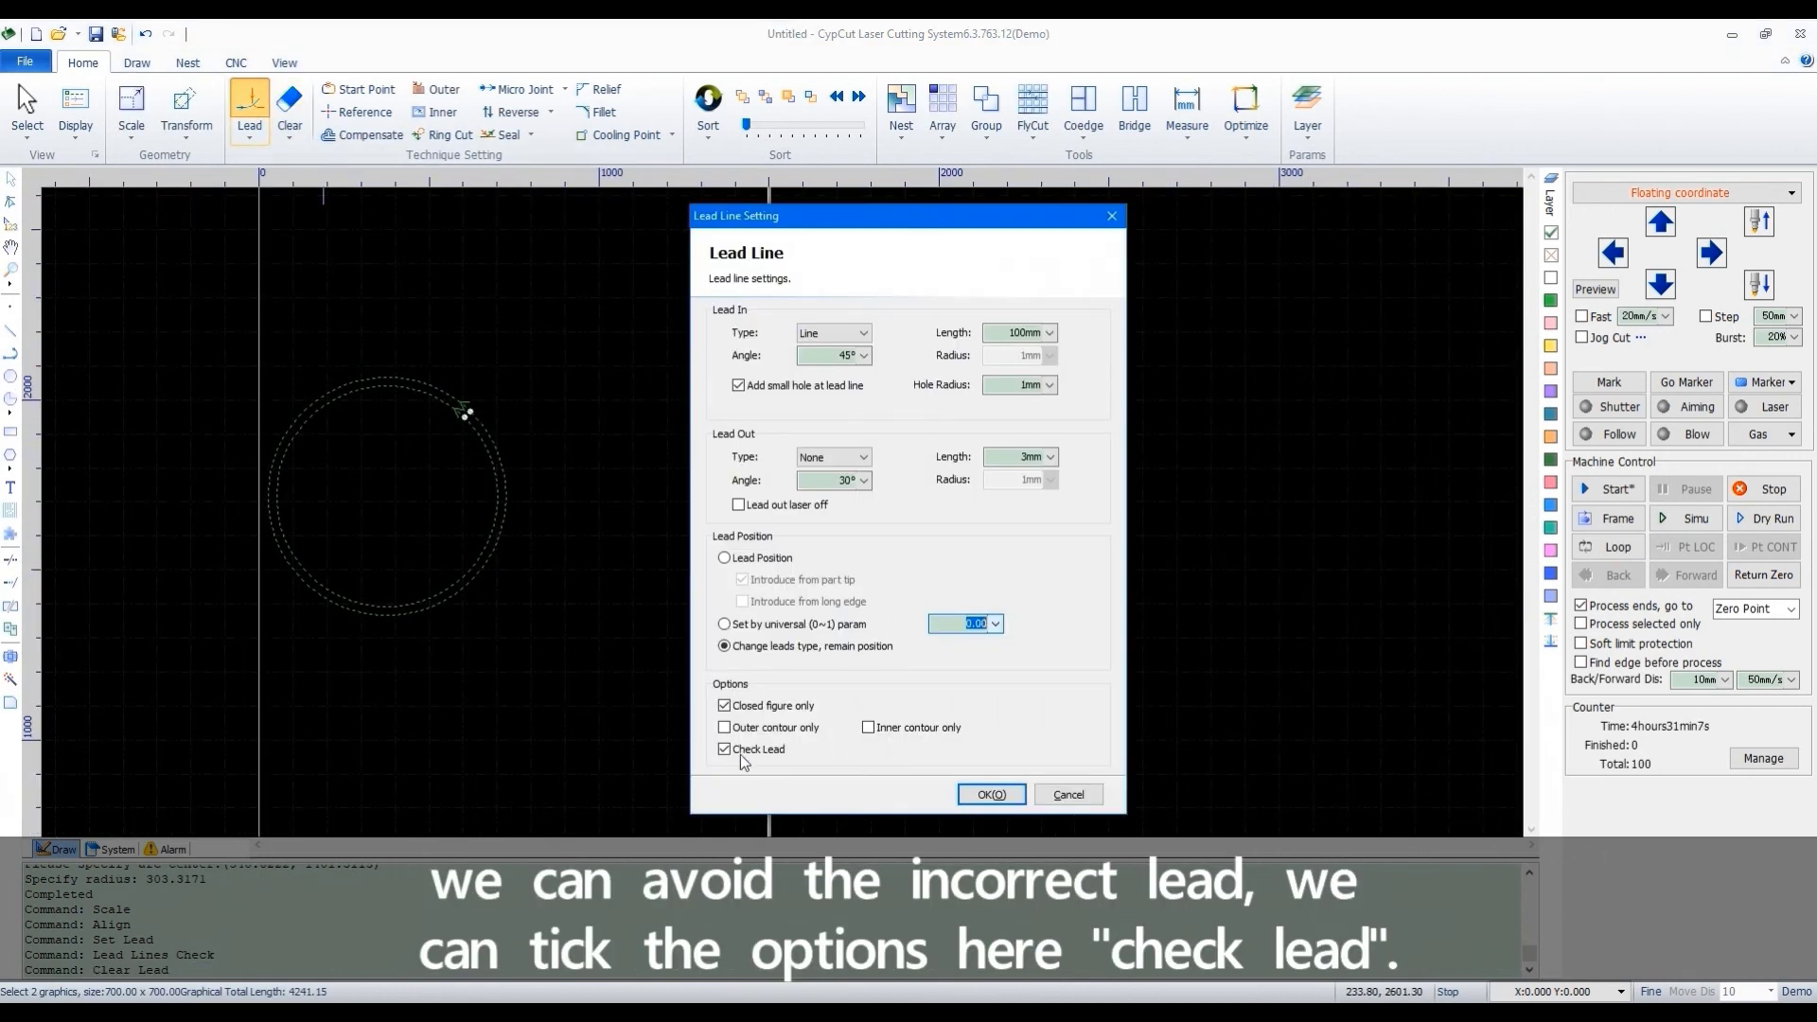
{"action": "left_click", "coordinate": [725, 749]}
{"action": "left_click", "coordinate": [990, 794]}
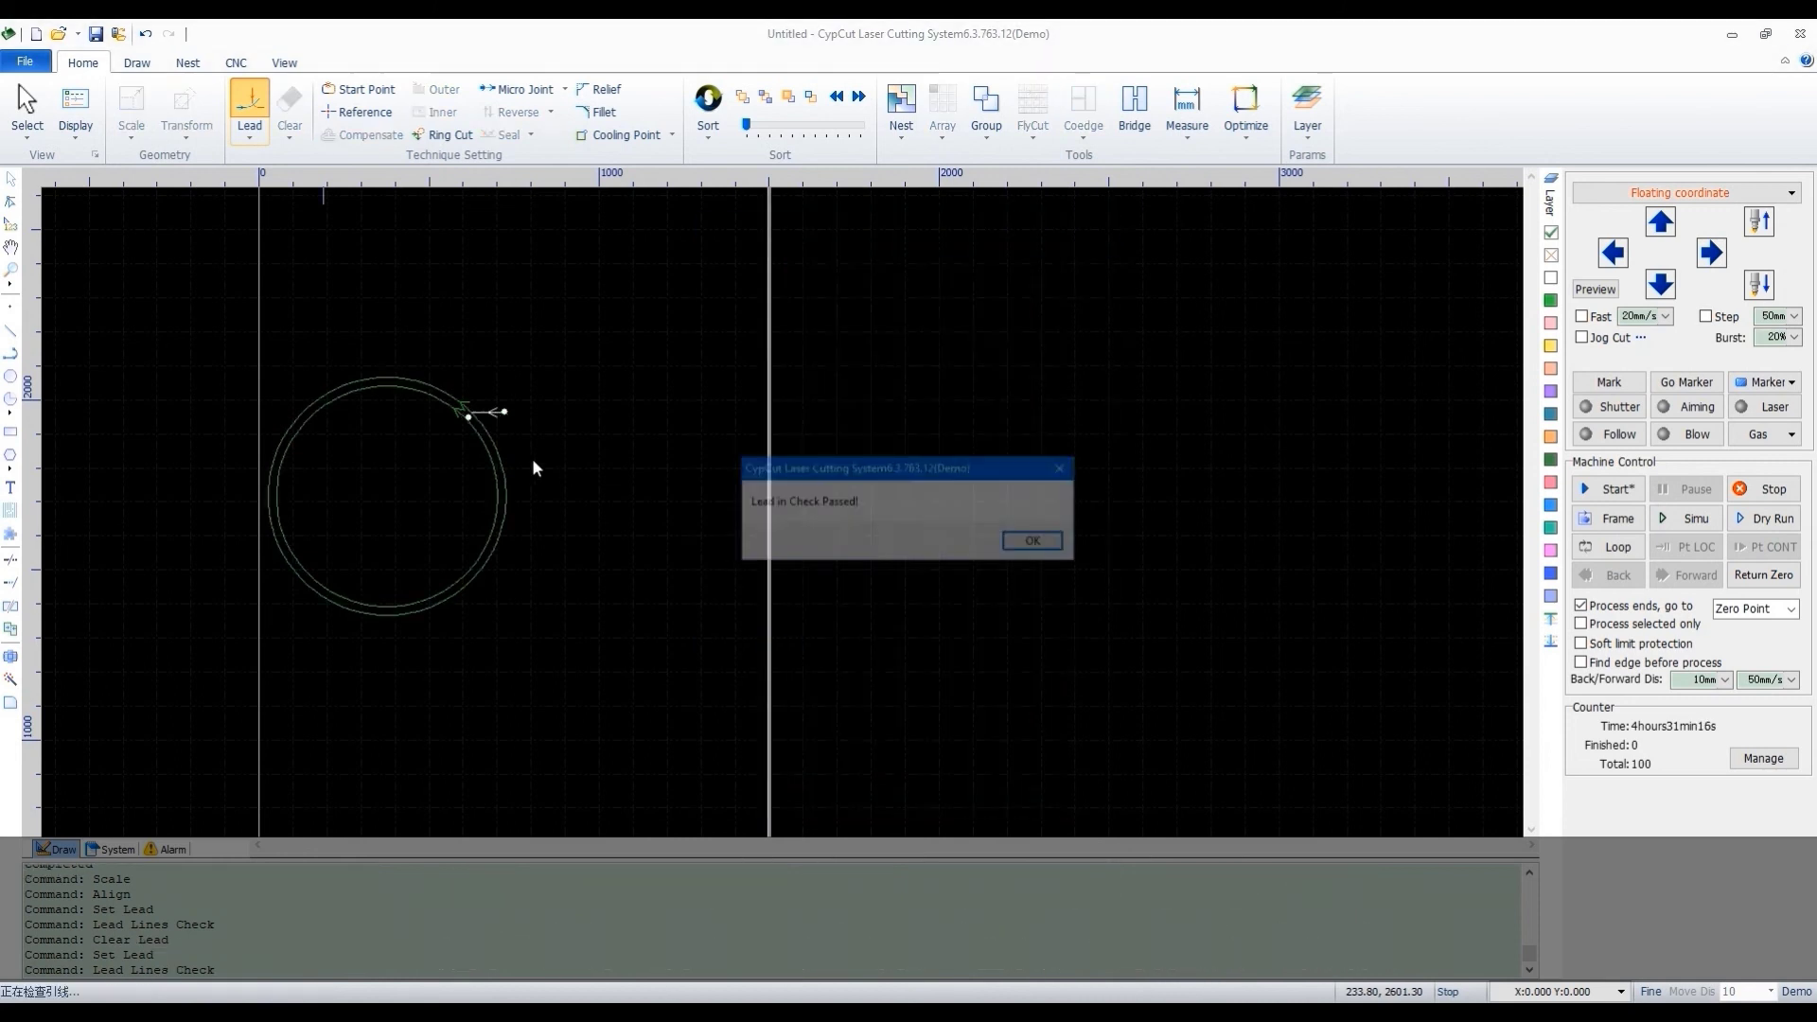
{"action": "left_click", "coordinate": [1037, 542]}
{"action": "scroll", "coordinate": [485, 416], "scroll_direction": "up", "scroll_amount": 5}
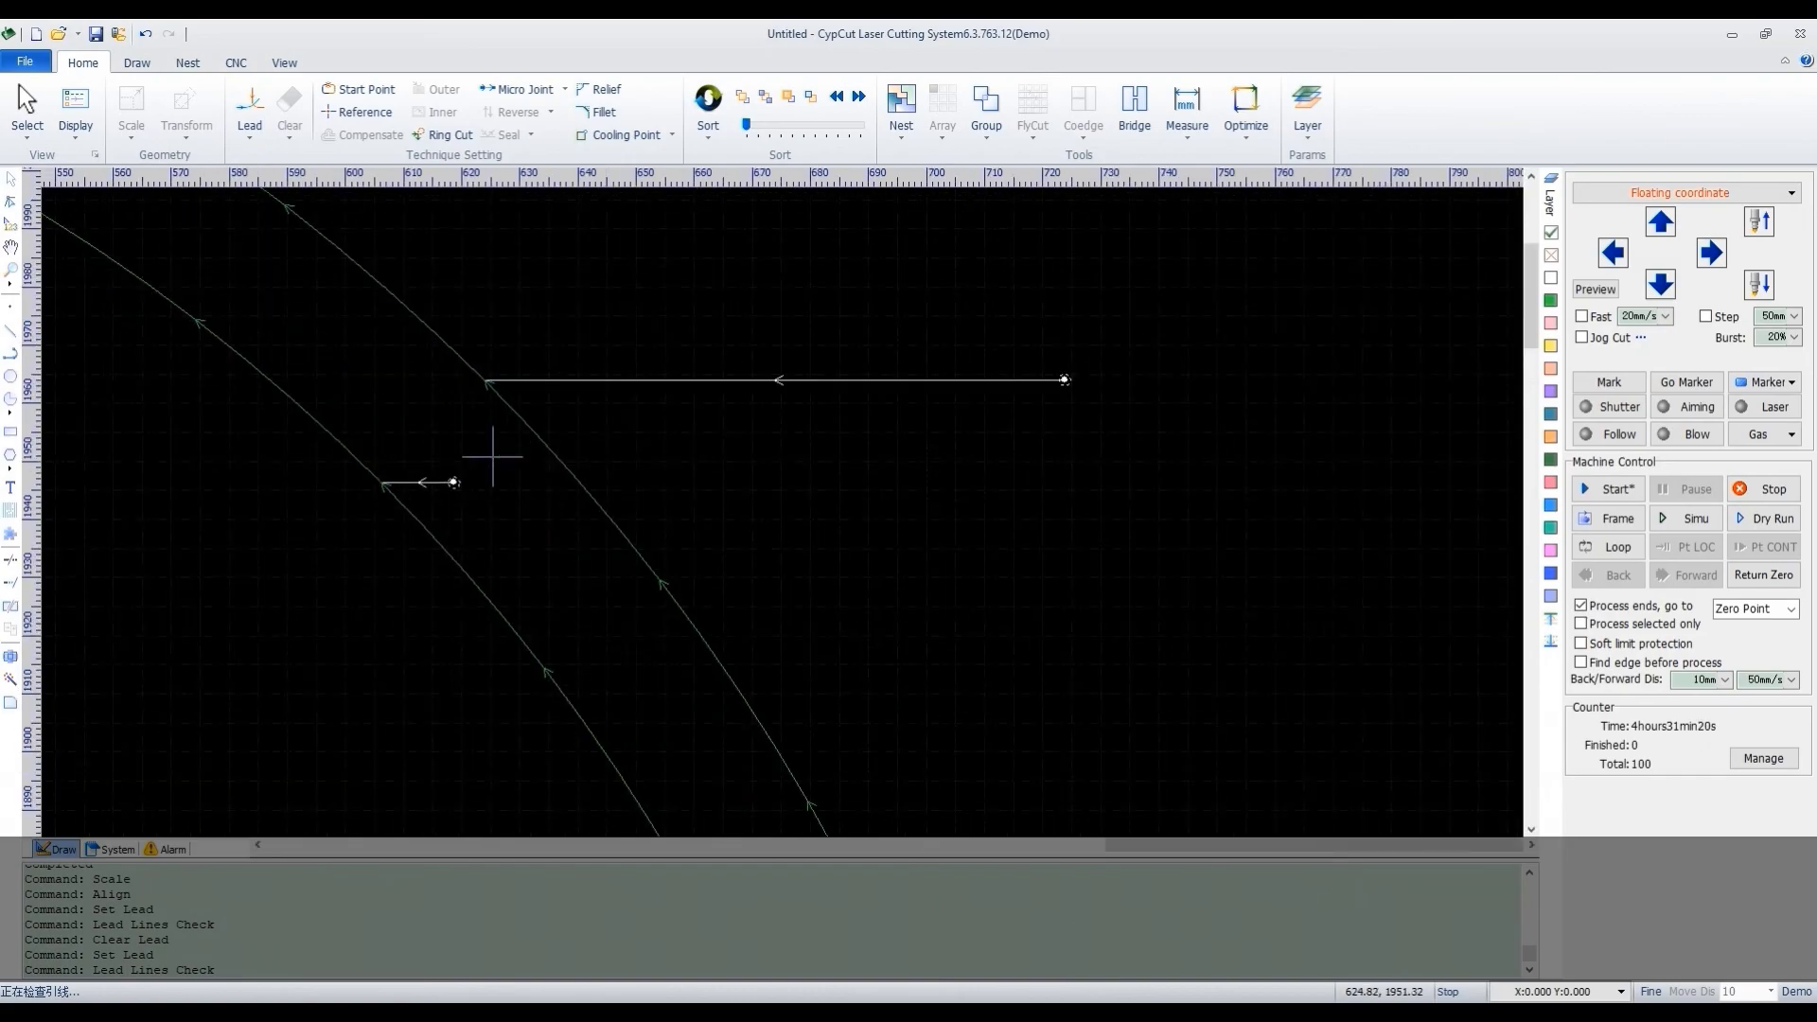